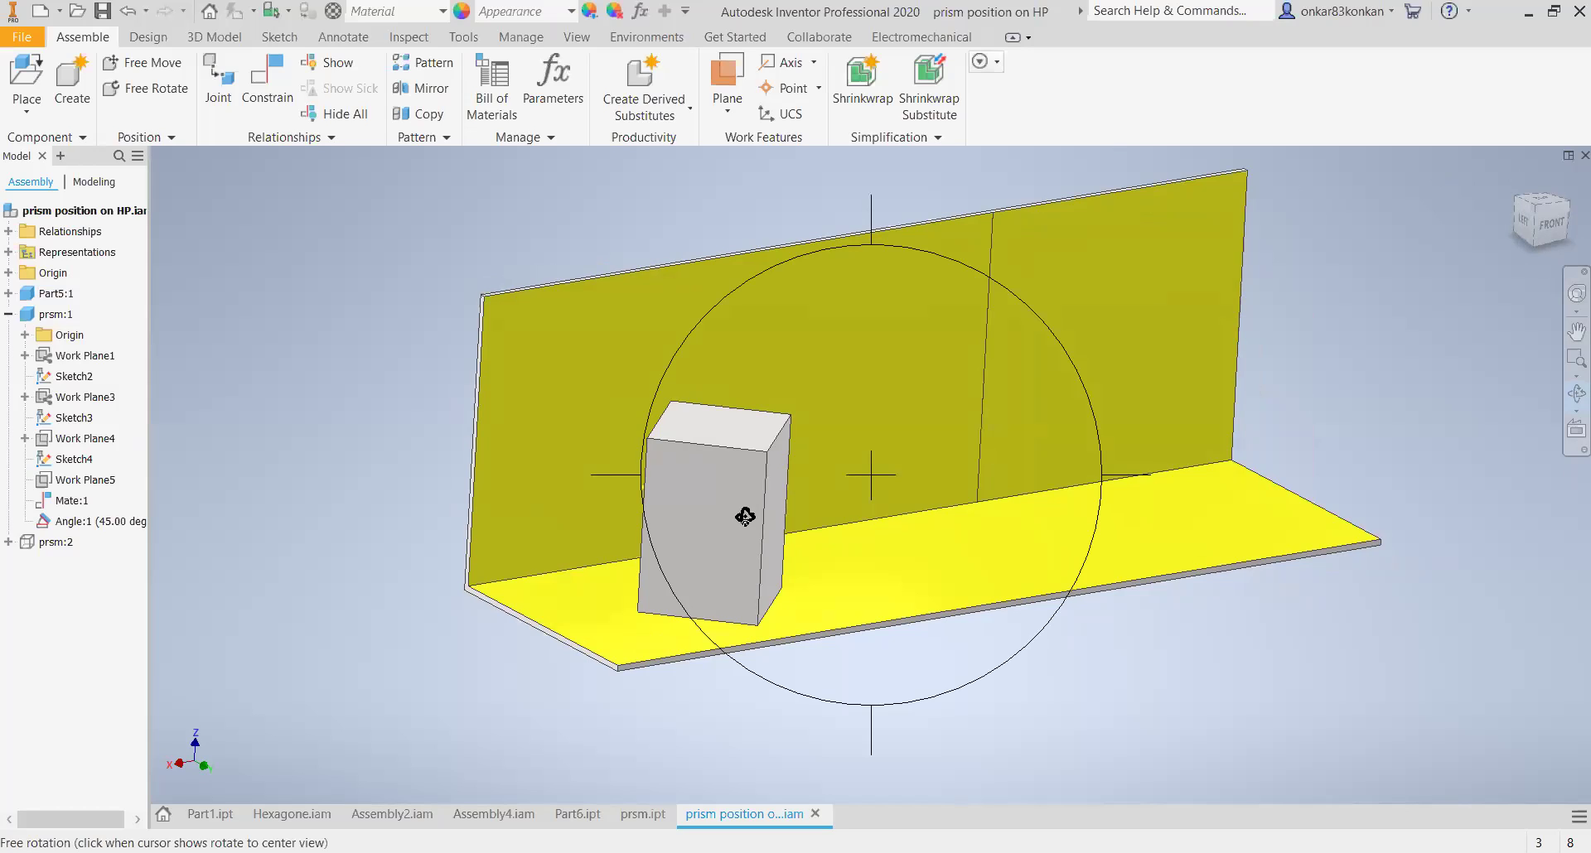
# - Examine from the left side how the upright prism's base edges rest on the horizontal plane
pyautogui.press('Escape')
pyautogui.click(1568, 328)
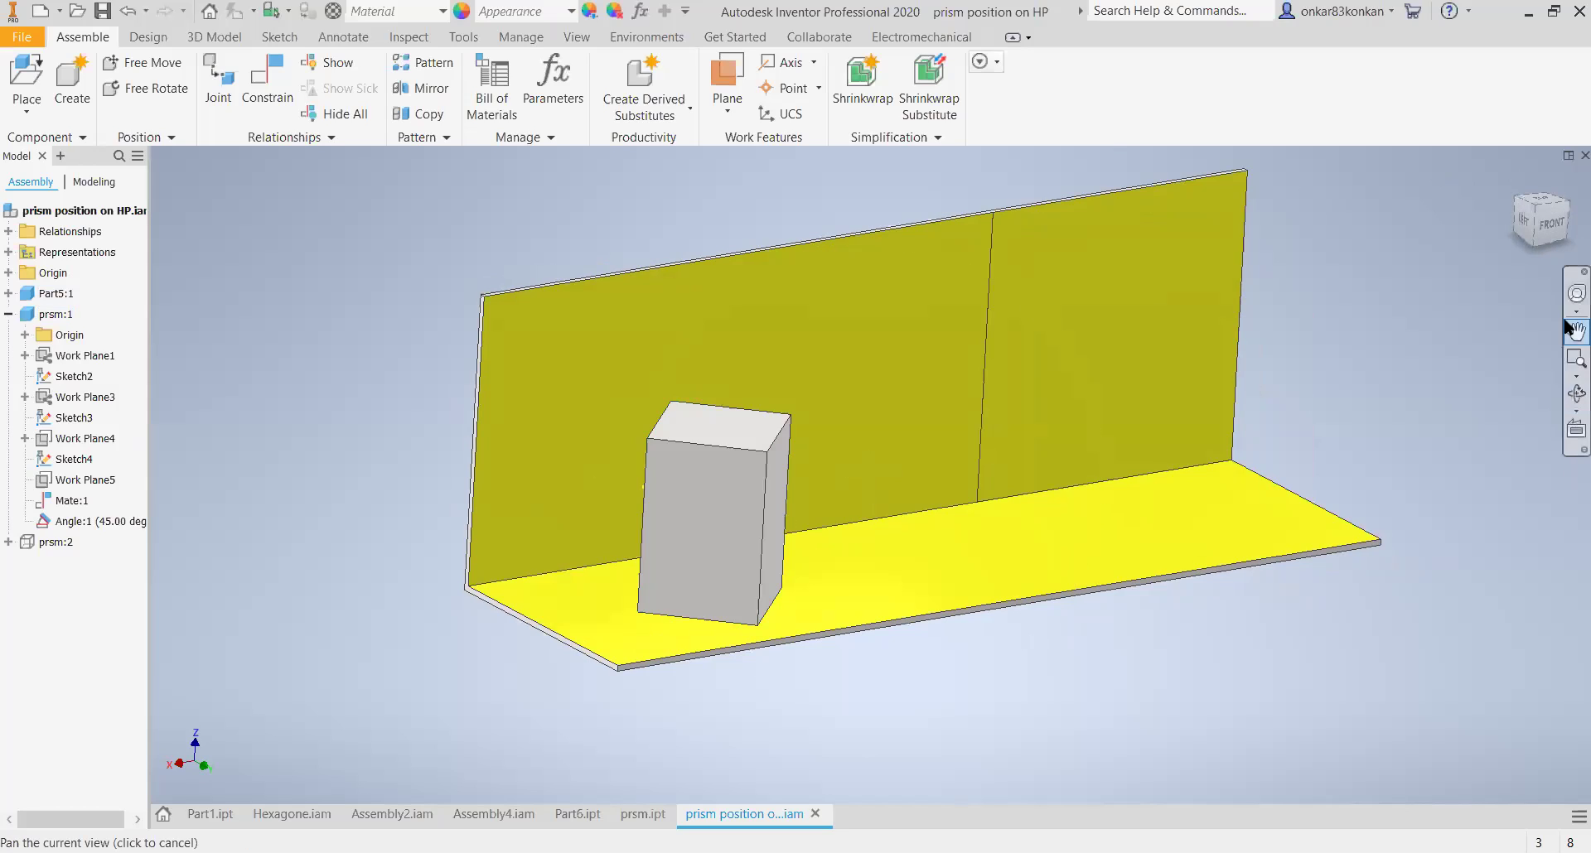
pyautogui.click(1574, 394)
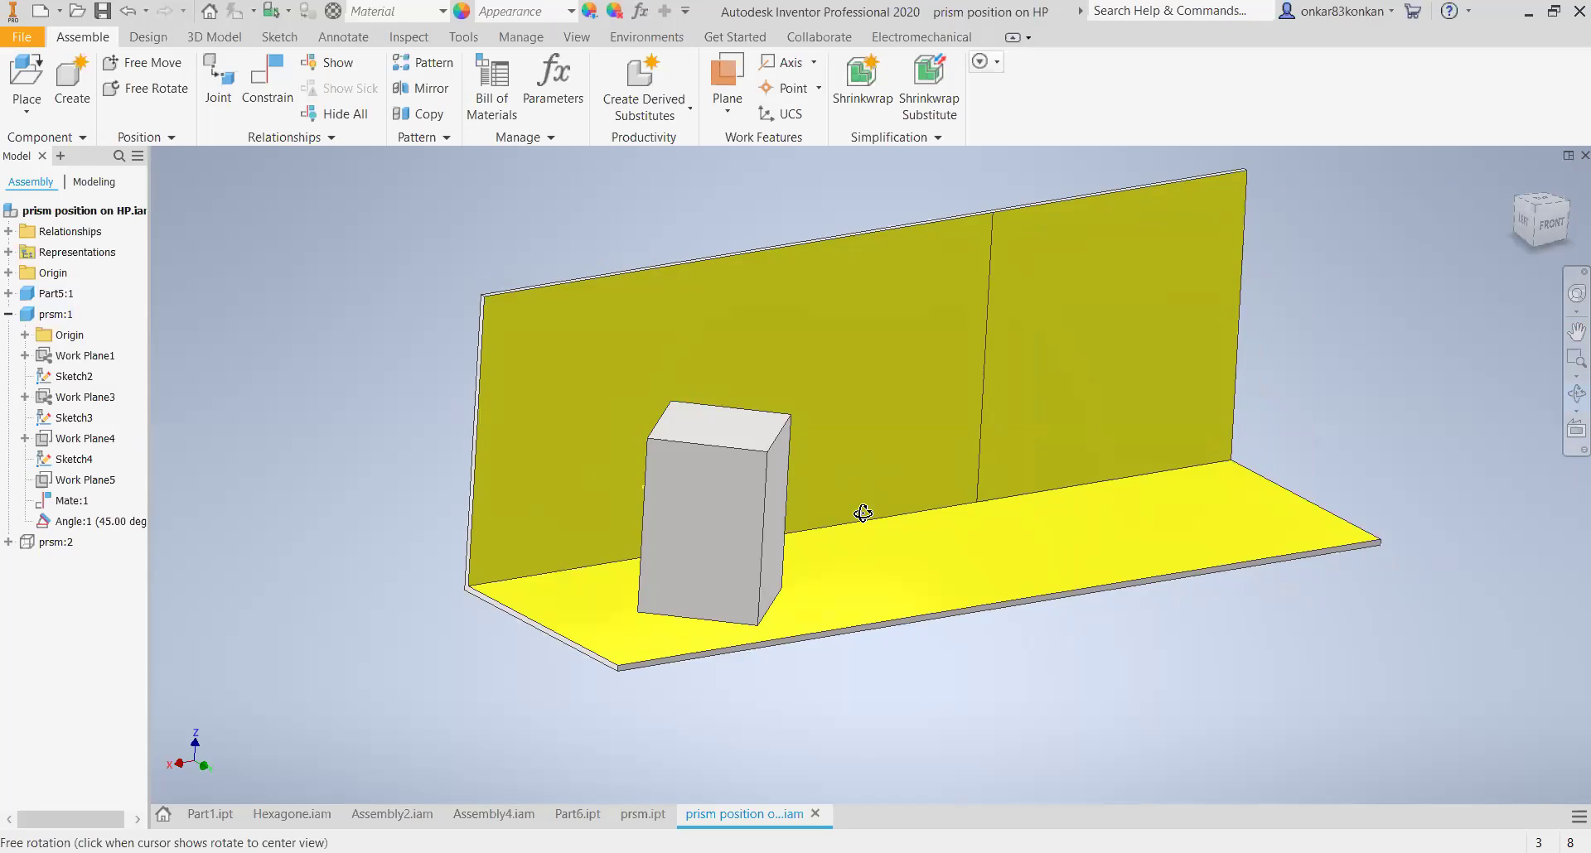
pyautogui.moveTo(933, 536); pyautogui.dragTo(970, 586)
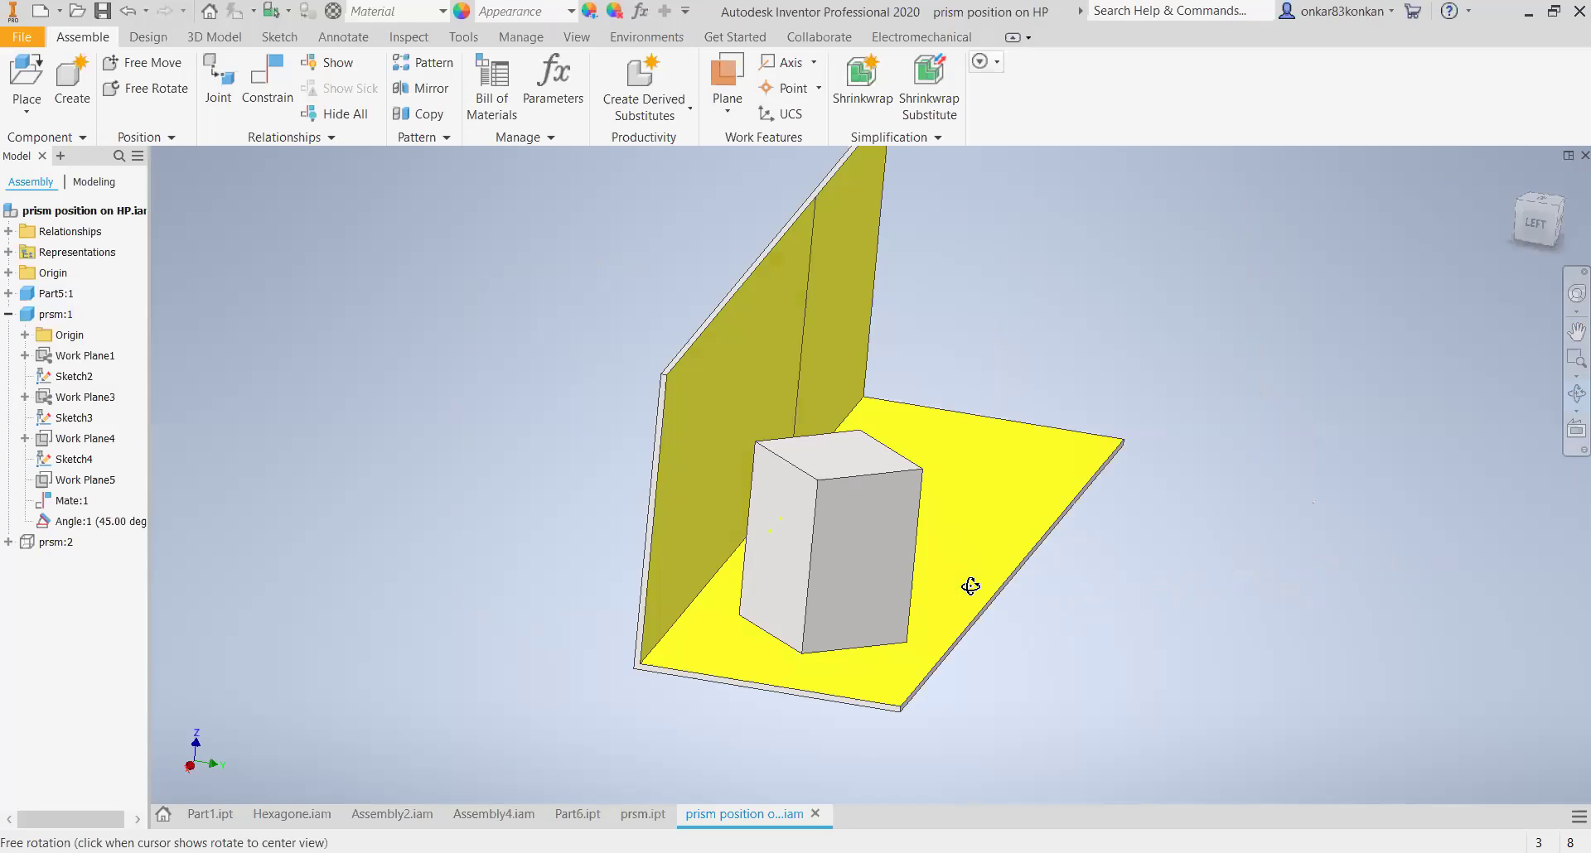
pyautogui.press('Escape')
pyautogui.click(782, 640)
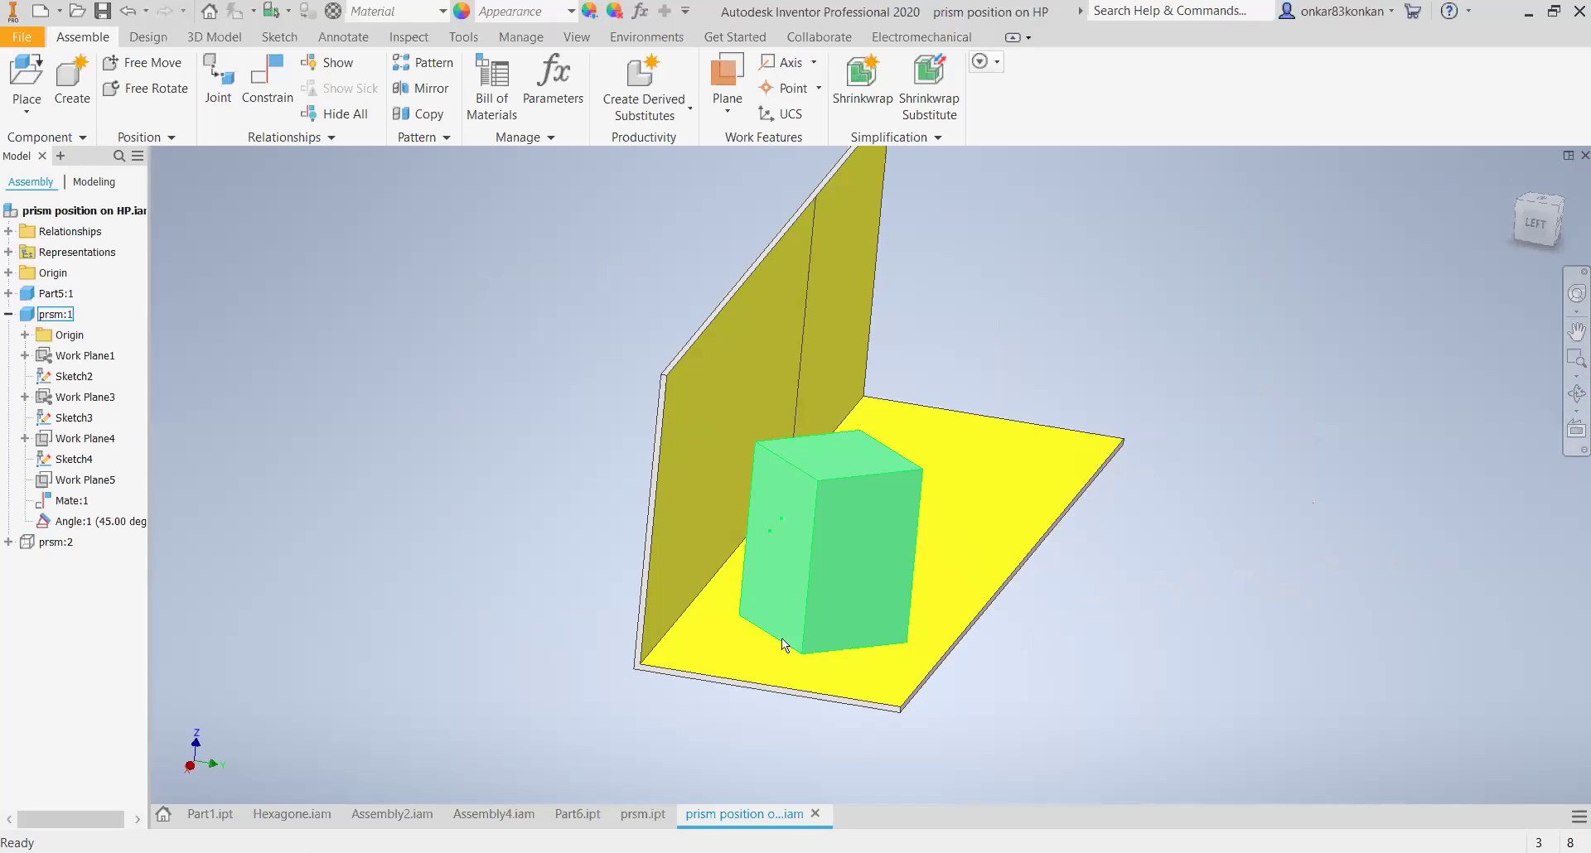
pyautogui.click(765, 639)
pyautogui.scroll(5, 692, 574)
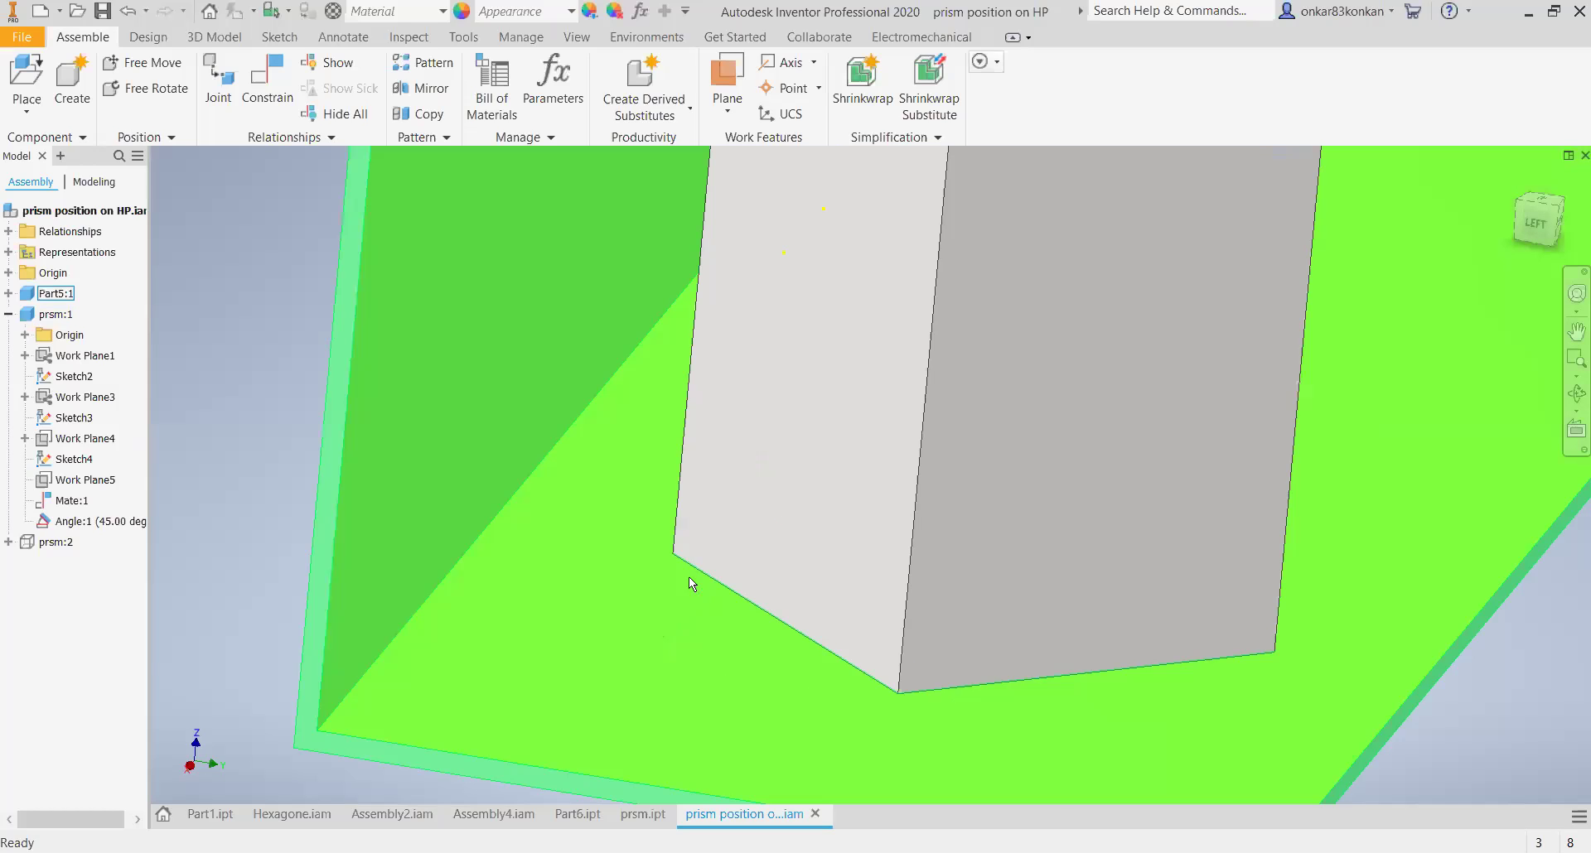
pyautogui.click(702, 577)
pyautogui.click(699, 575)
# - Examine the upright prism against the vertical plane in the front view
pyautogui.press('F6')
pyautogui.click(1570, 401)
pyautogui.moveTo(932, 535); pyautogui.dragTo(853, 551)
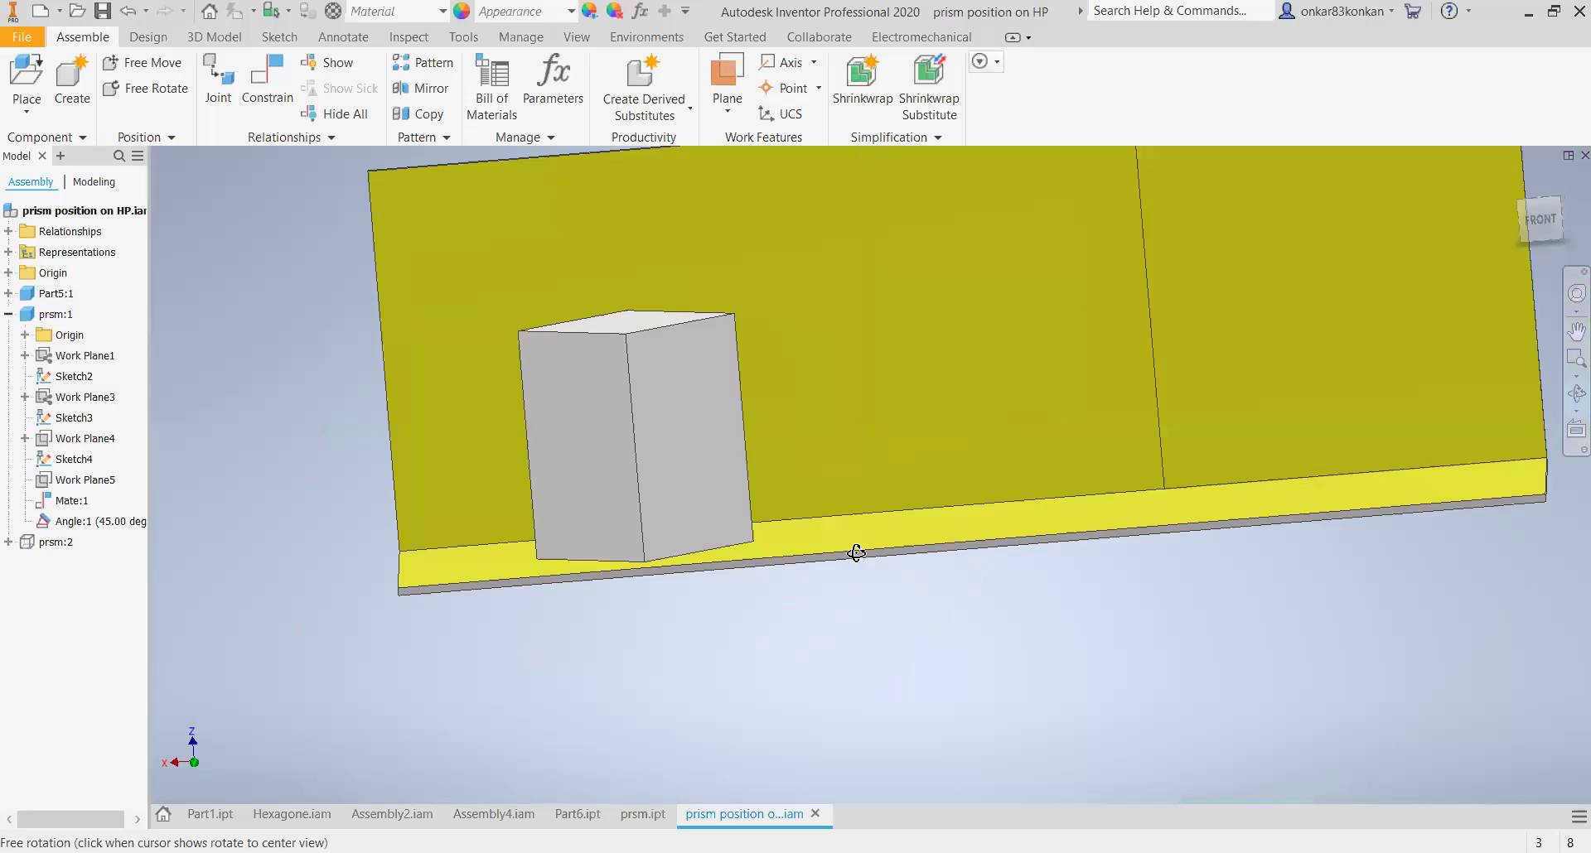
pyautogui.click(1541, 220)
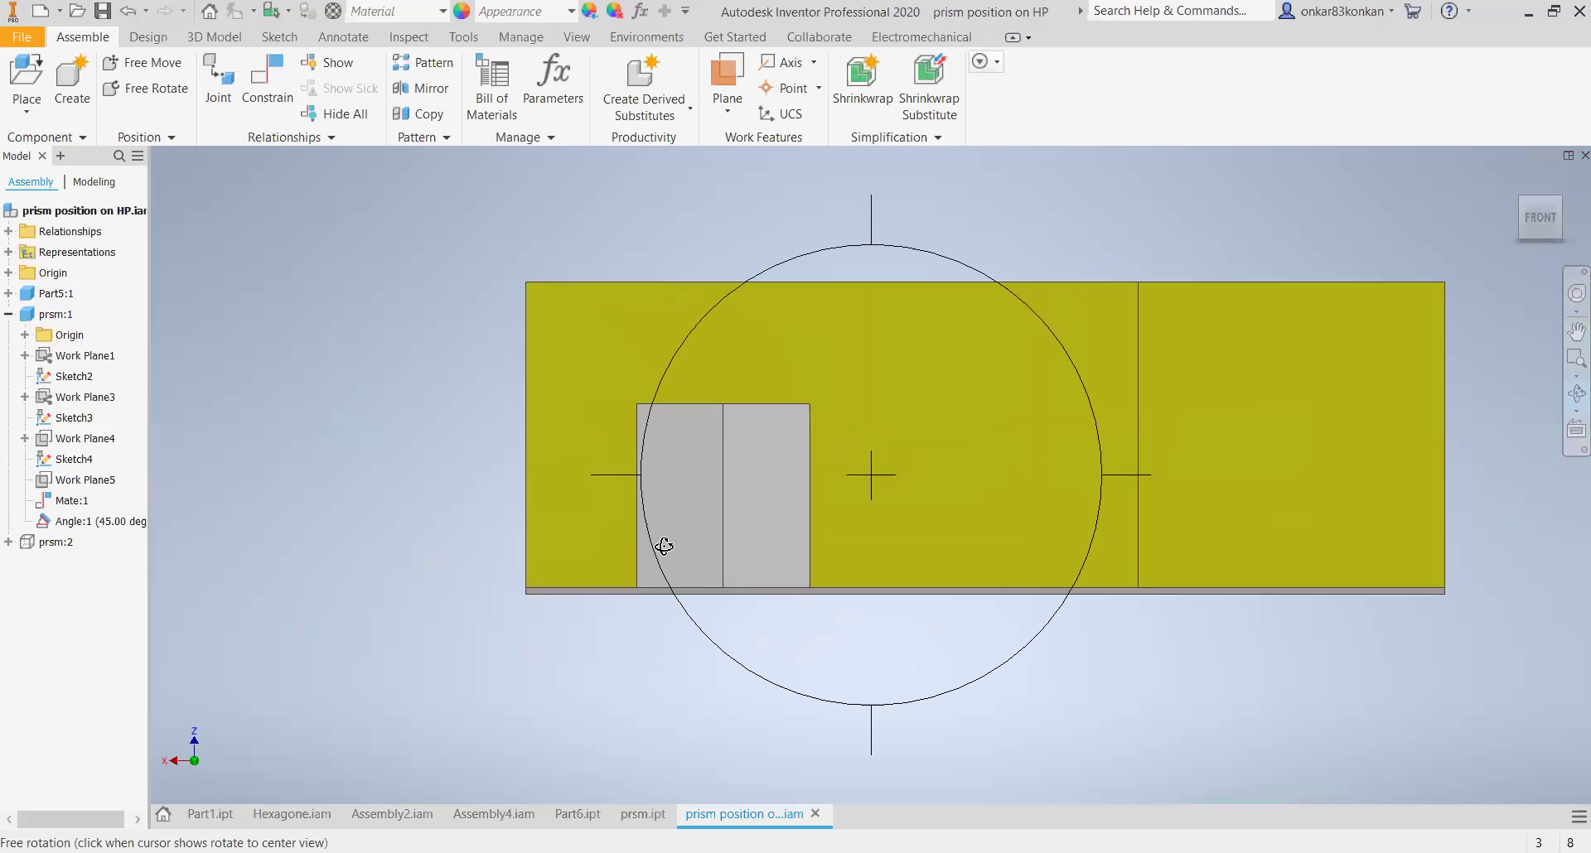
pyautogui.scroll(3, 748, 570)
pyautogui.moveTo(928, 593); pyautogui.dragTo(959, 611, button='middle')
pyautogui.press('Escape')
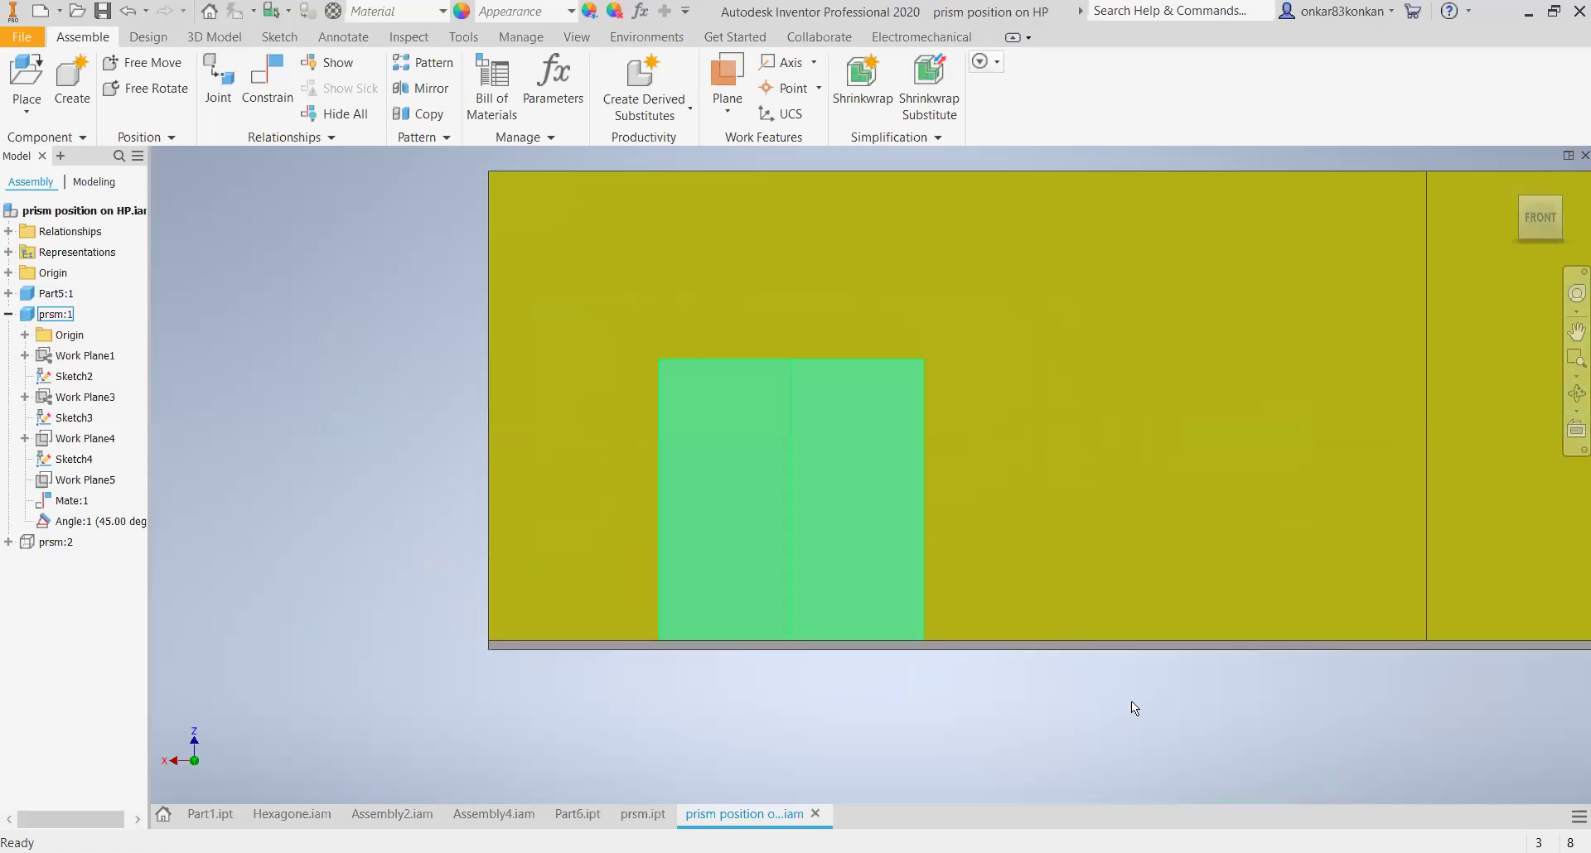
pyautogui.press('Escape')
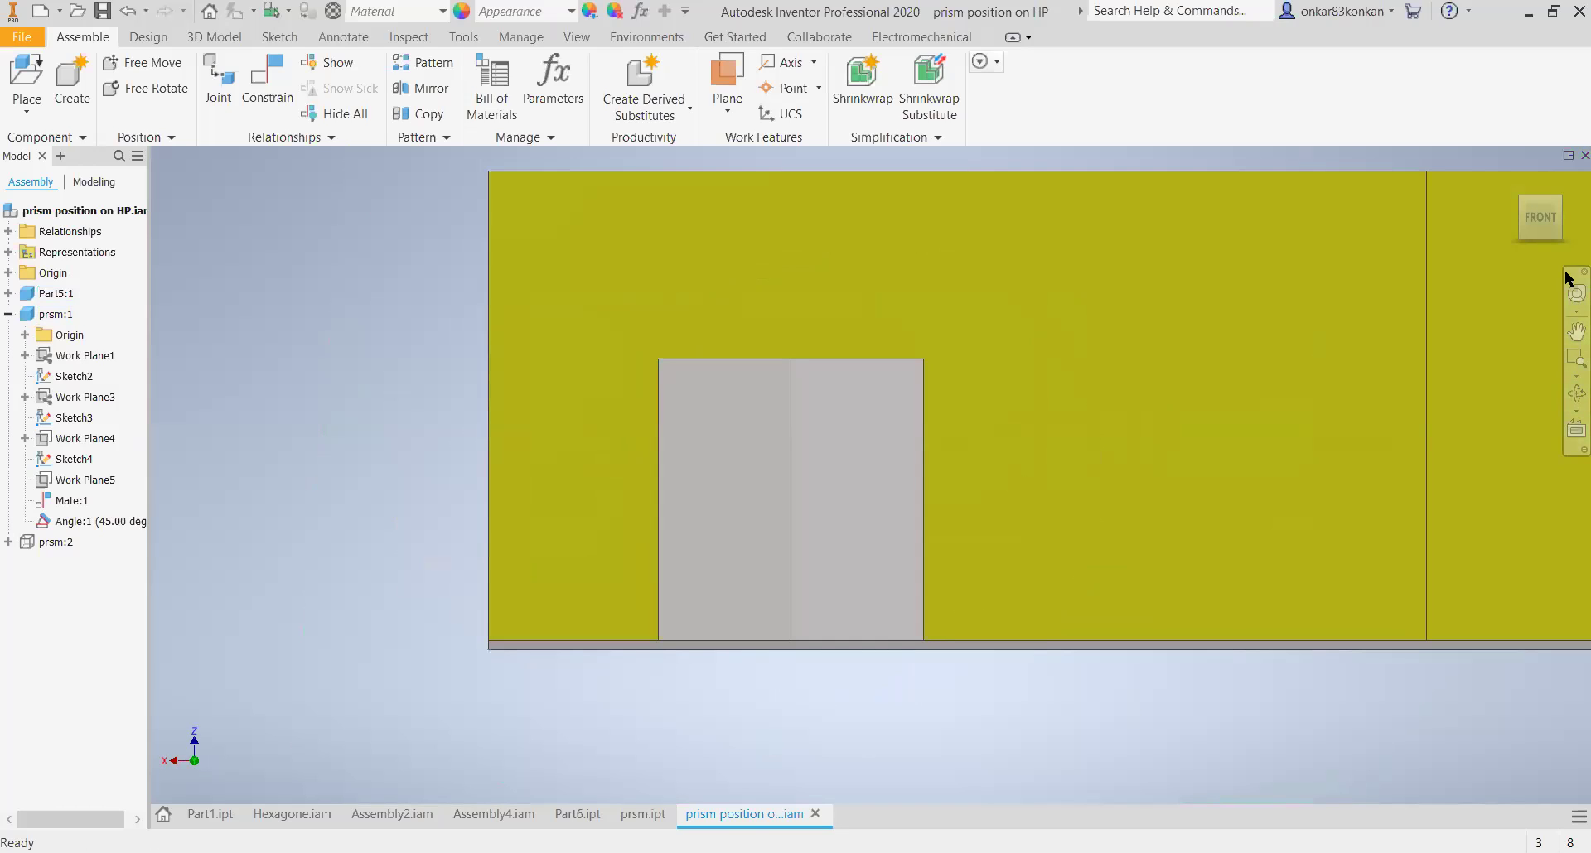
# - Examine the upright prism's square top face and its corners relative to the vertical plane in the top view
pyautogui.click(1540, 192)
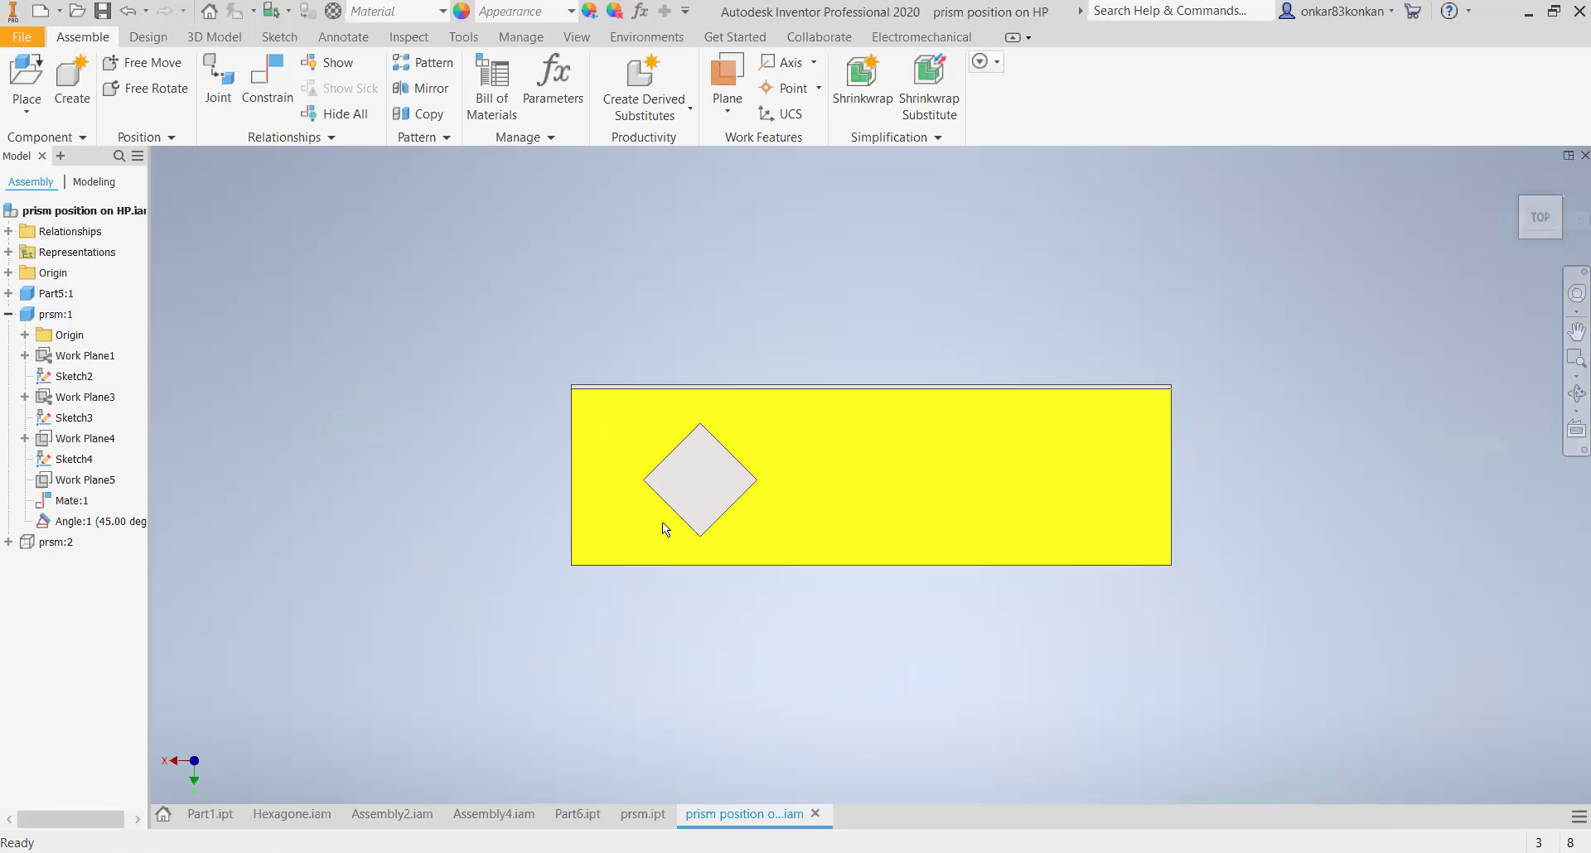
pyautogui.scroll(3, 679, 523)
pyautogui.click(673, 492)
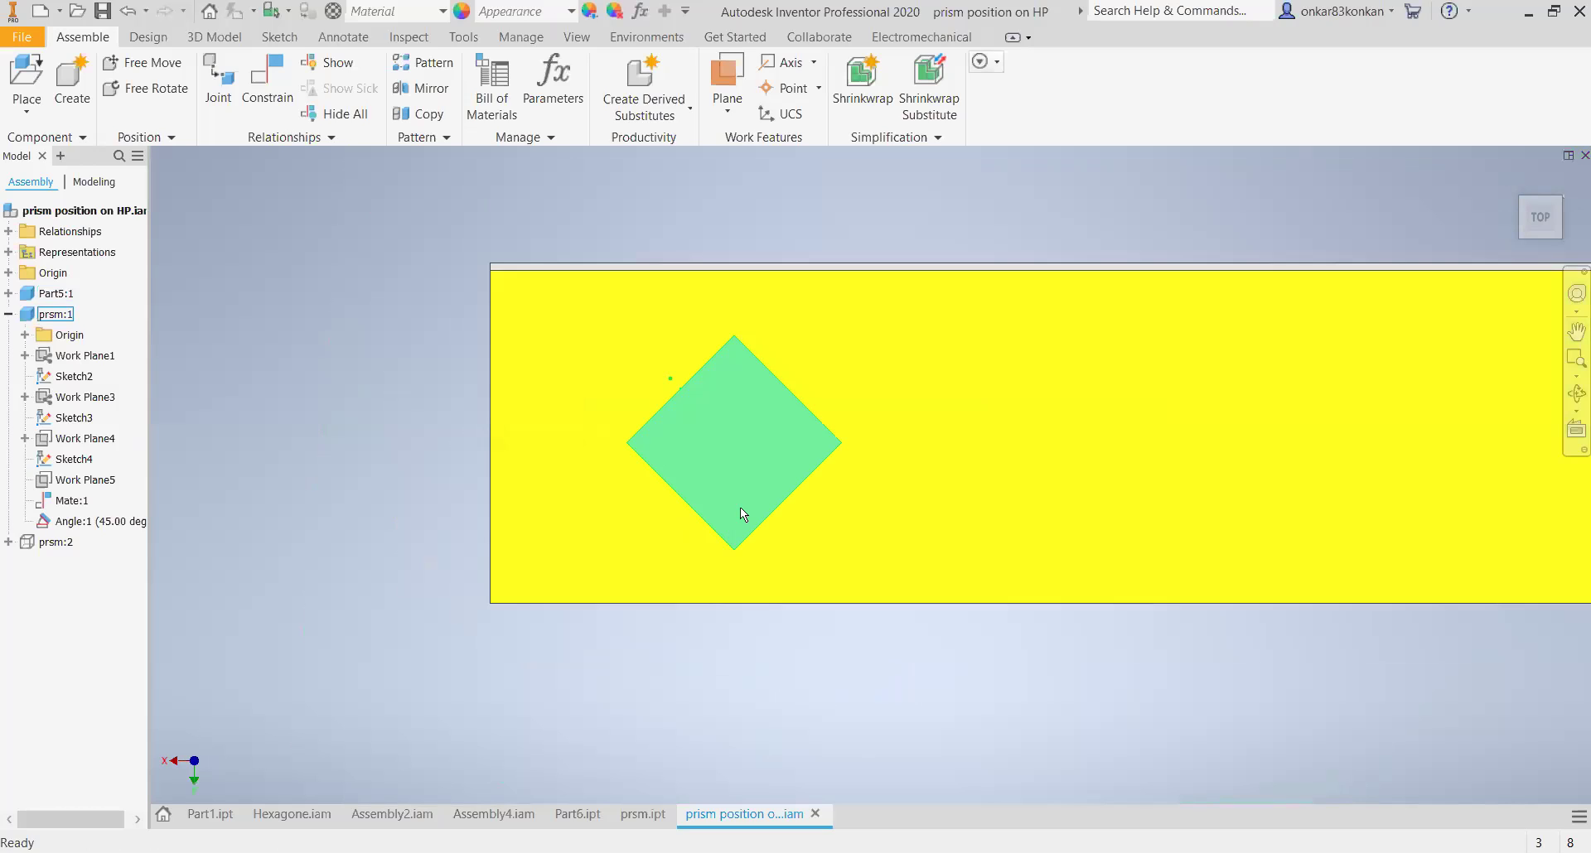
pyautogui.click(743, 662)
pyautogui.scroll(2, 742, 696)
pyautogui.moveTo(688, 545); pyautogui.dragTo(685, 571, button='middle')
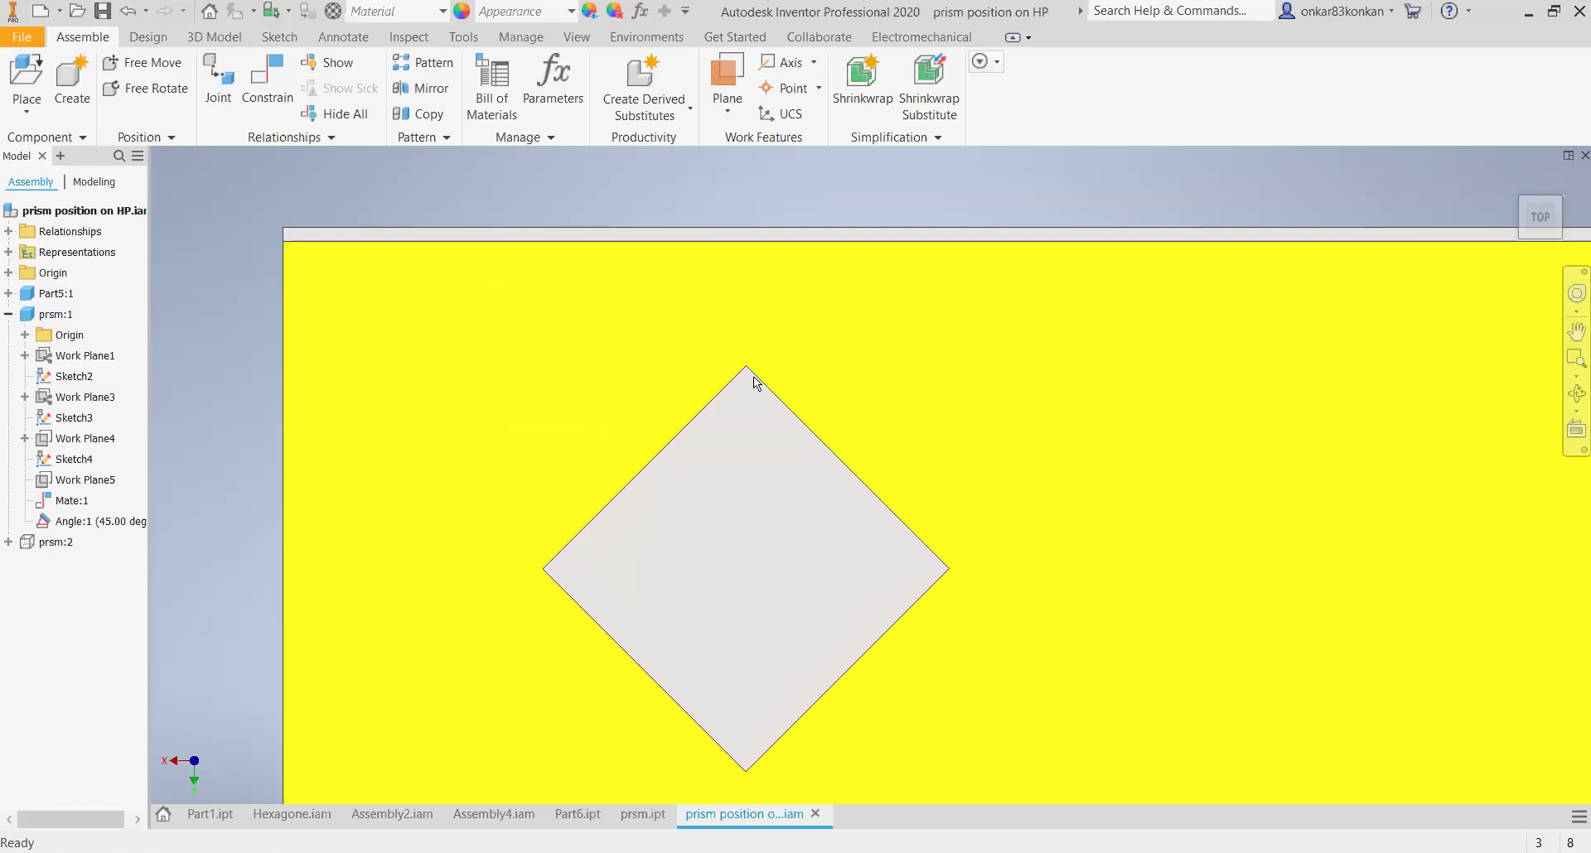
pyautogui.click(724, 385)
pyautogui.click(791, 432)
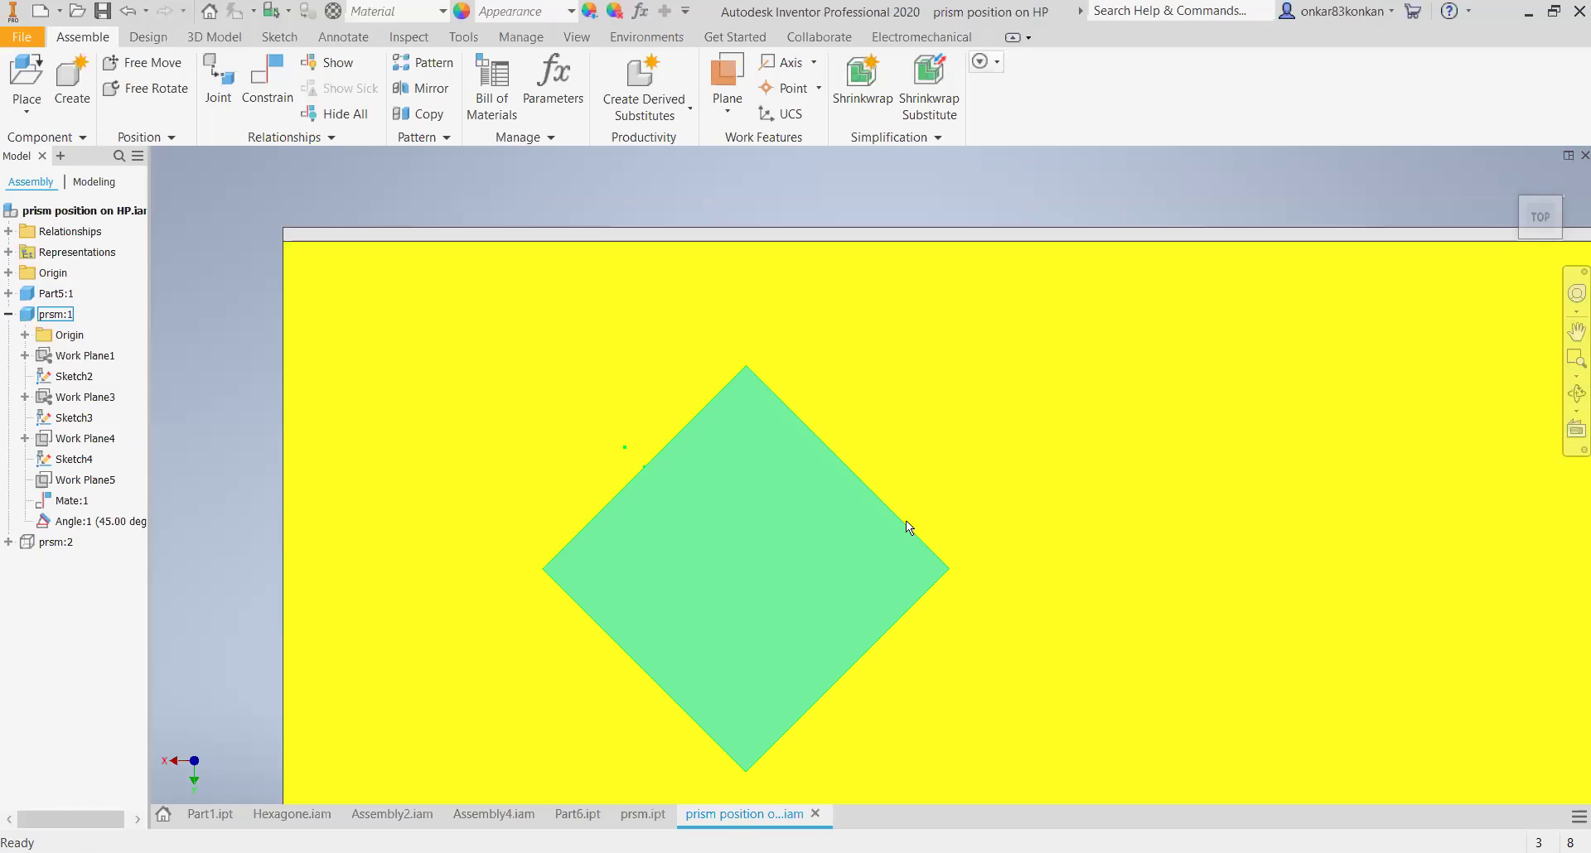
pyautogui.click(947, 553)
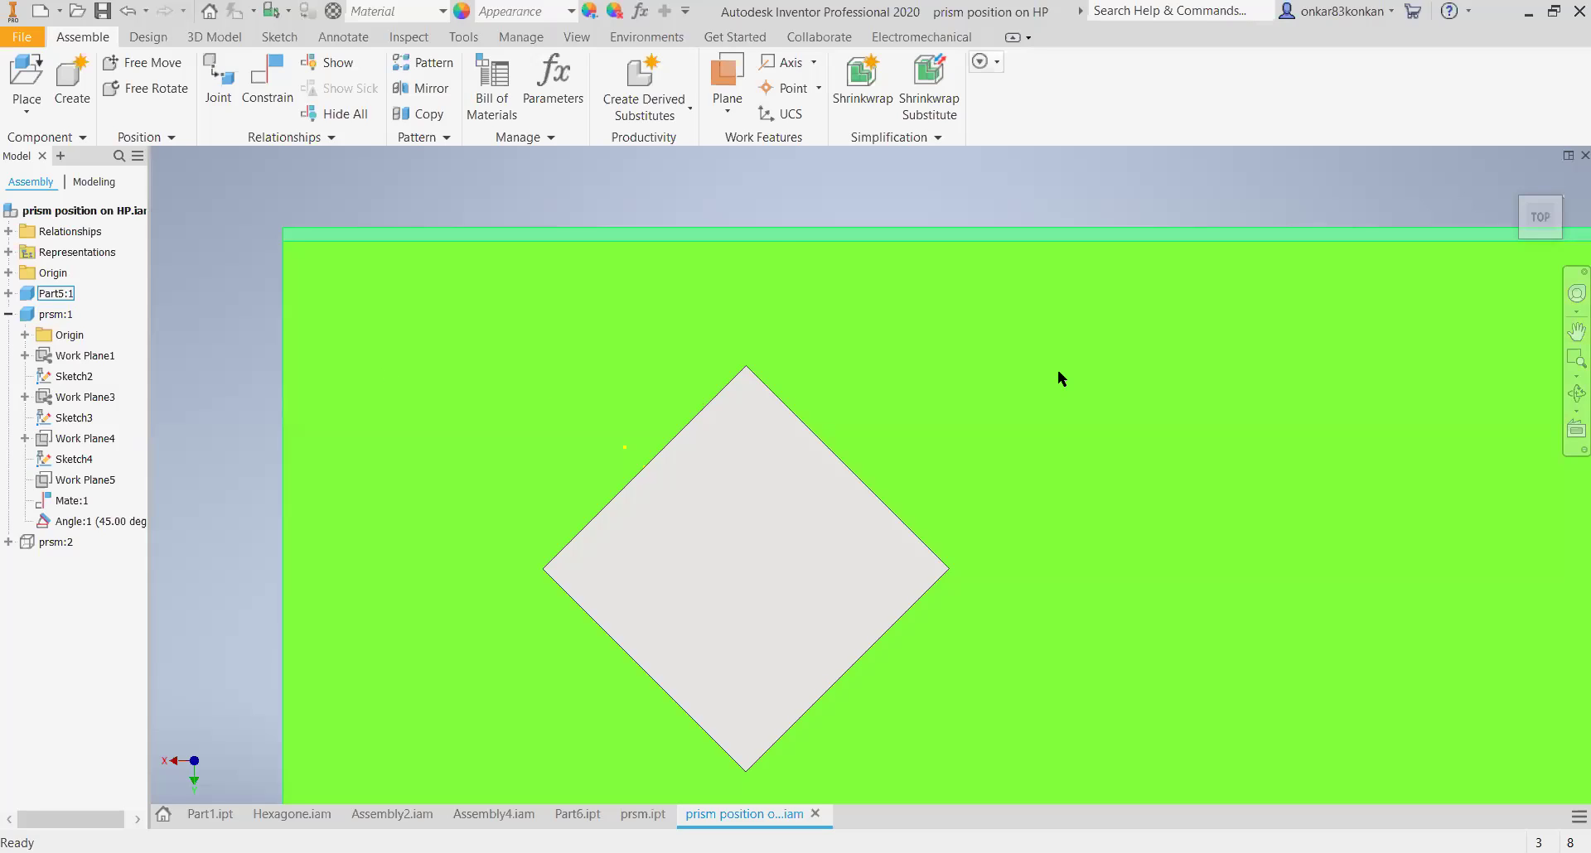
pyautogui.click(763, 445)
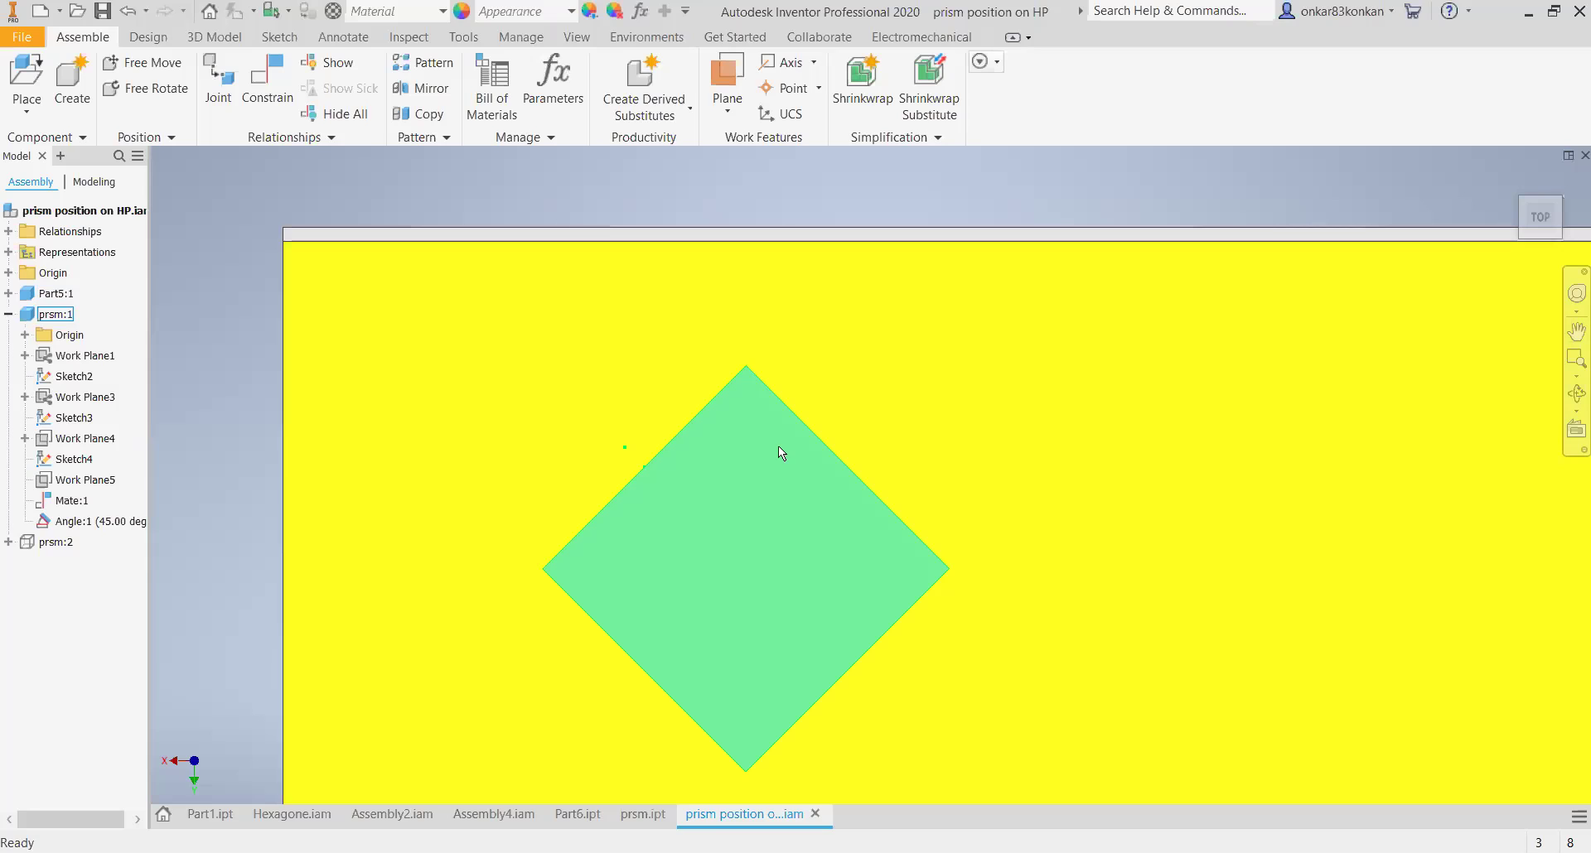
pyautogui.scroll(3, 748, 410)
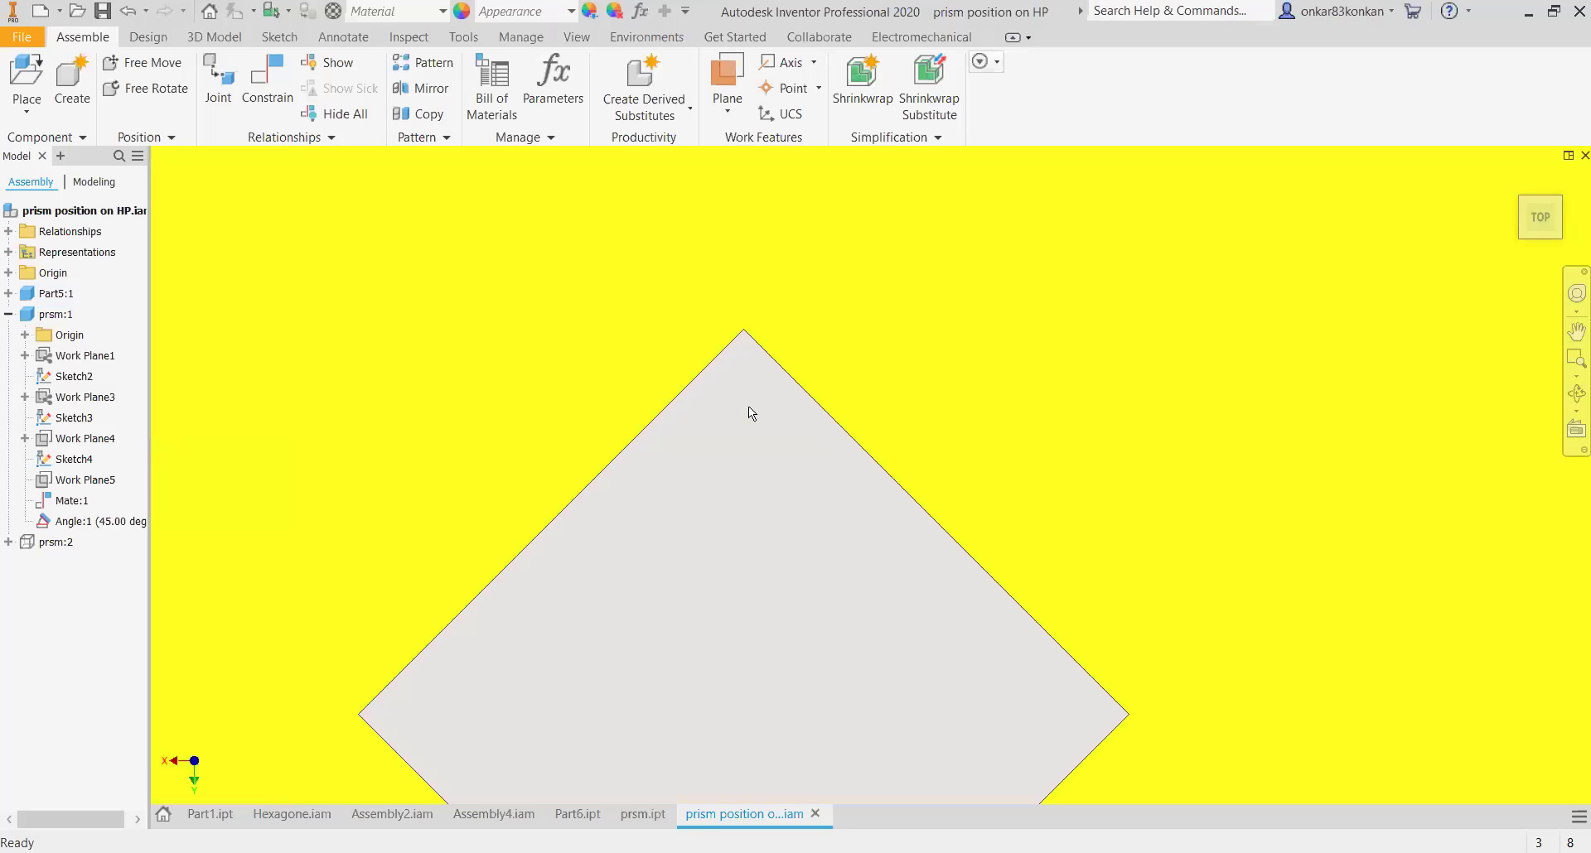
pyautogui.scroll(-3, 747, 410)
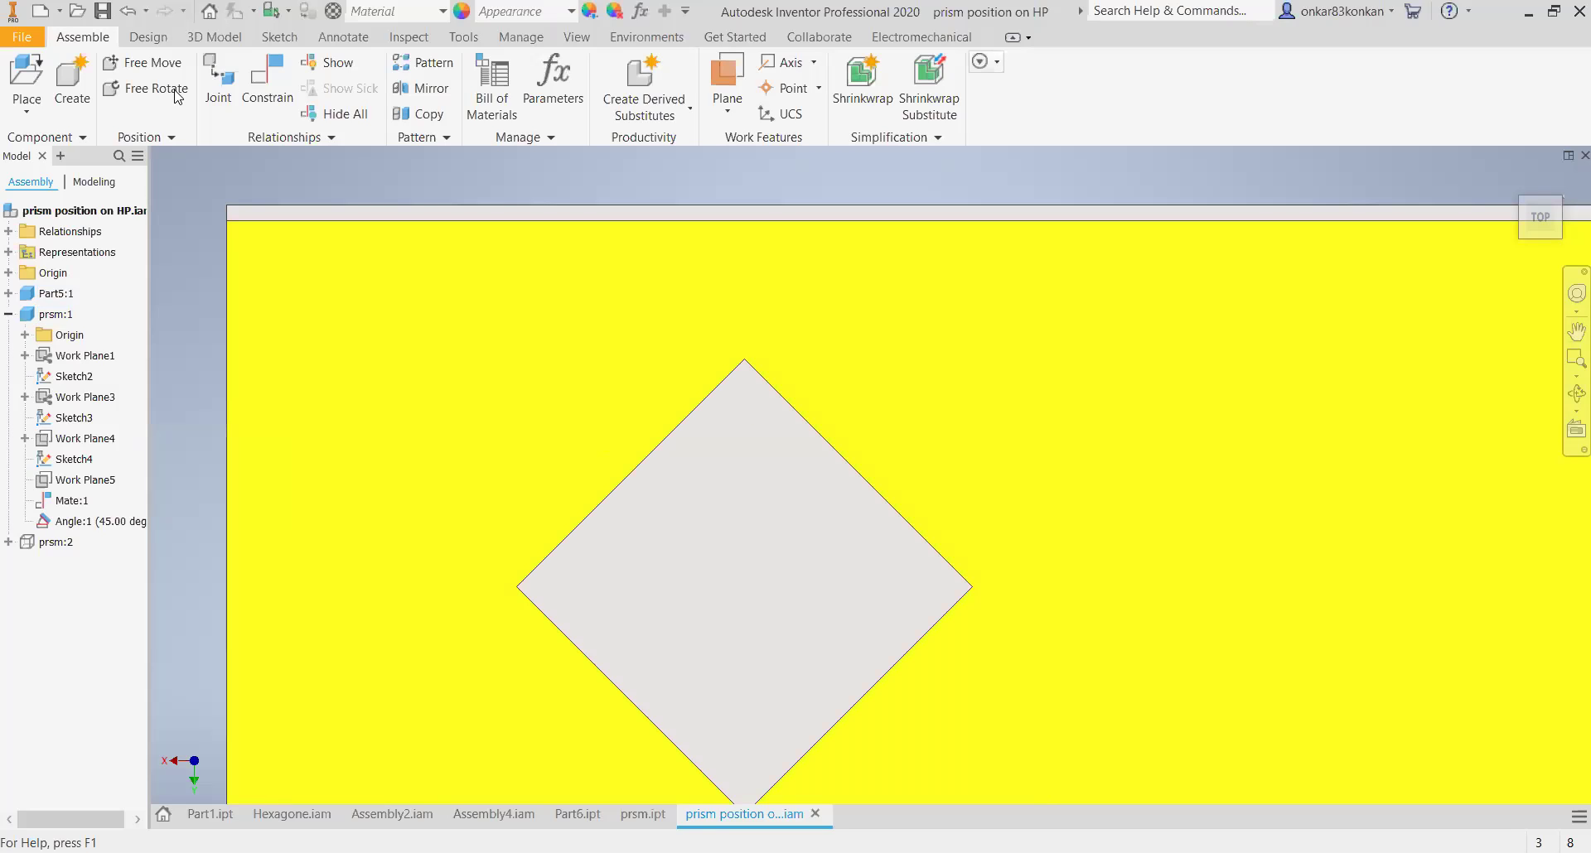
# - Measure the distance from the prism's rear top corner to the vertical plane's upper edge and check it in the front and top views
pyautogui.click(146, 37)
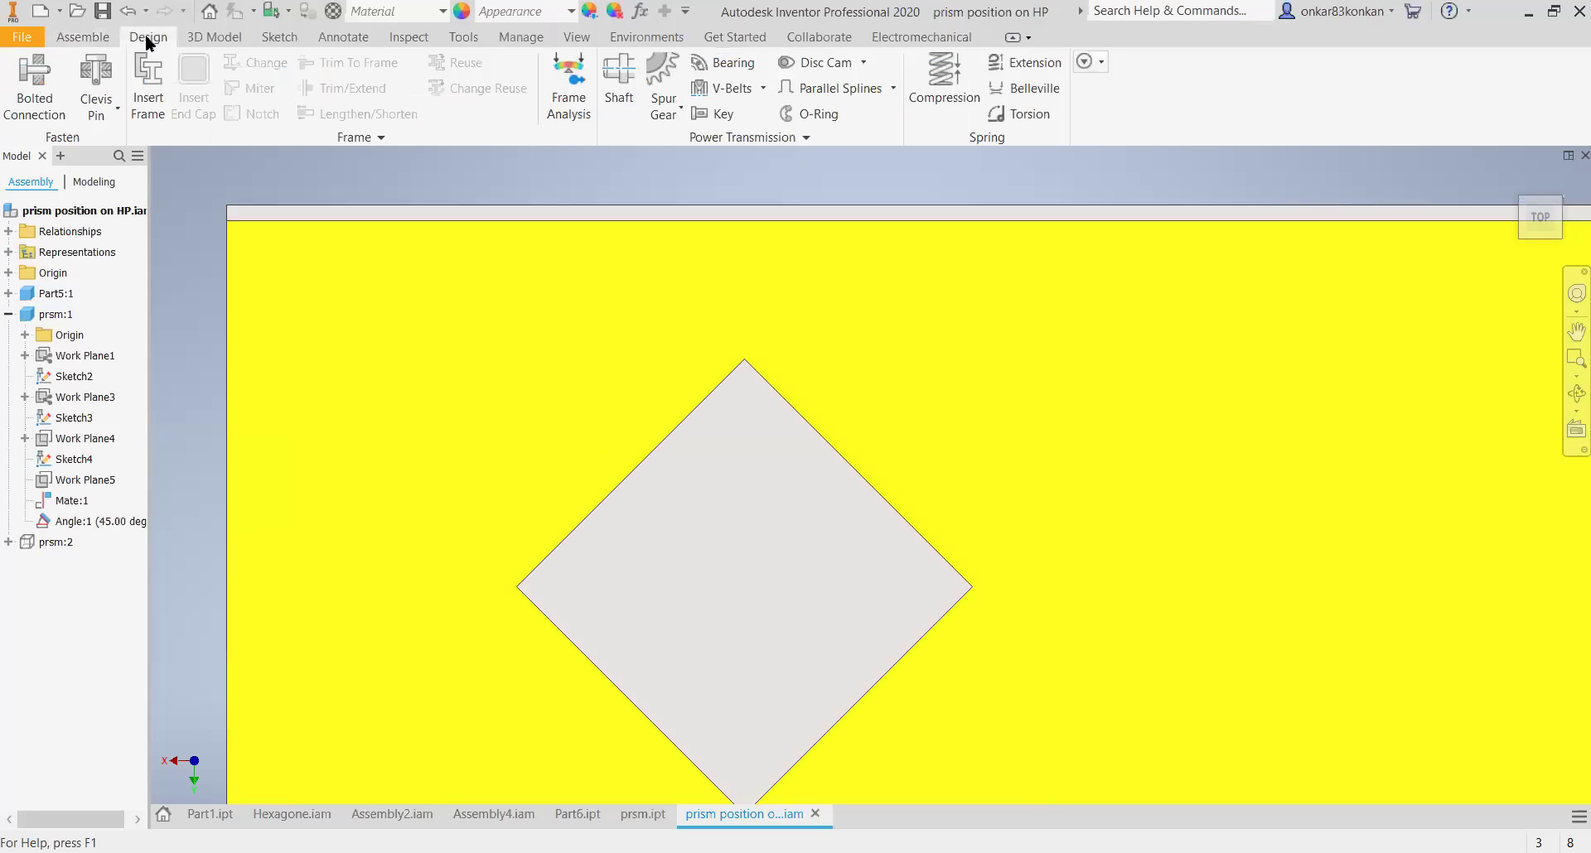
pyautogui.click(468, 38)
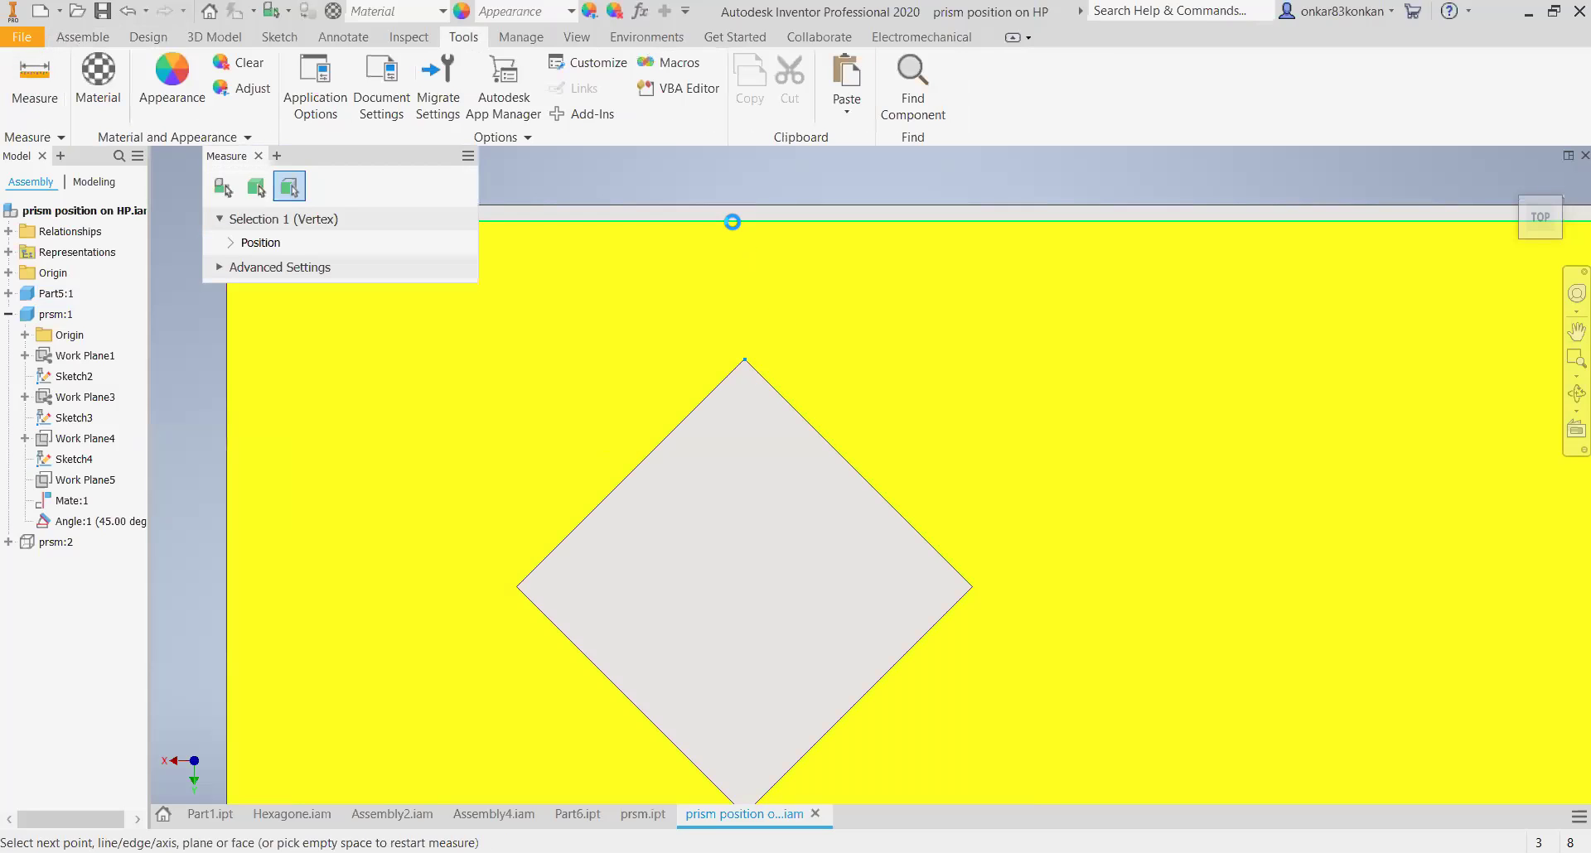
pyautogui.click(749, 265)
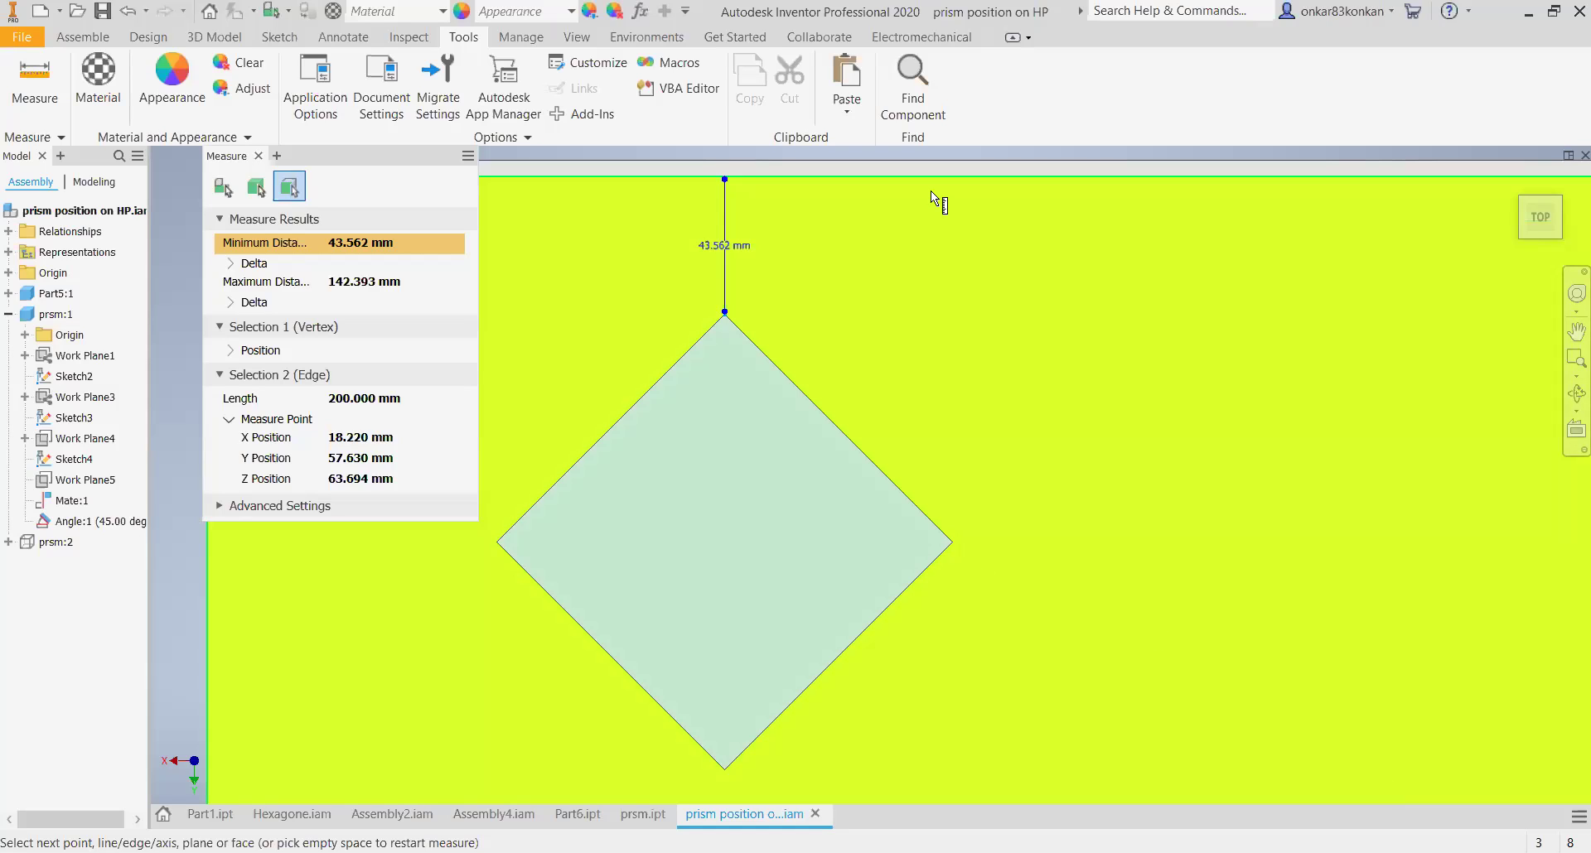
pyautogui.scroll(-3, 995, 444)
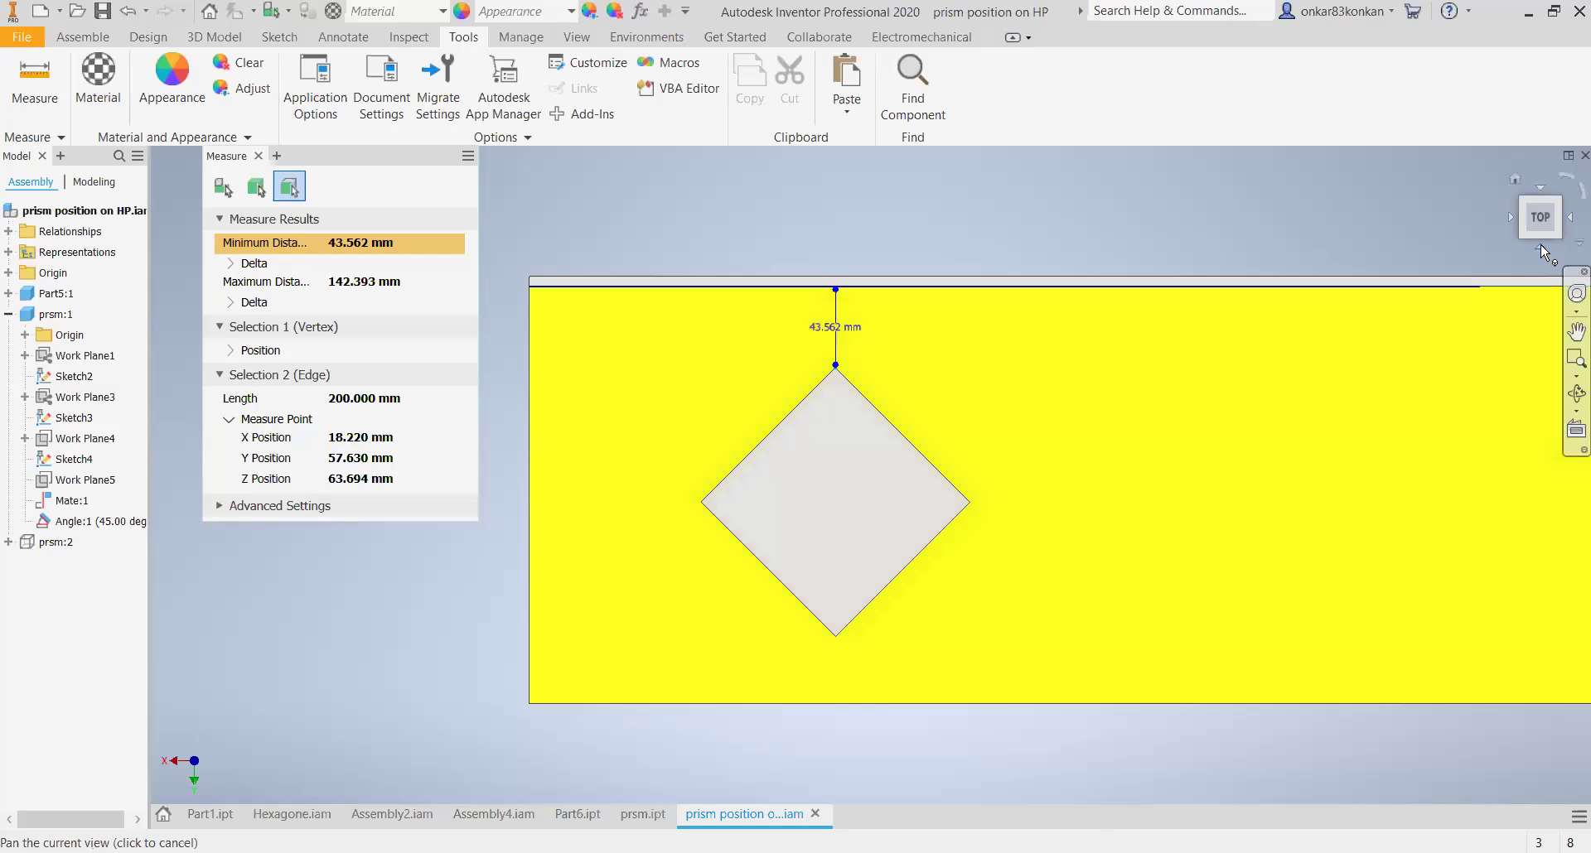
pyautogui.click(1539, 245)
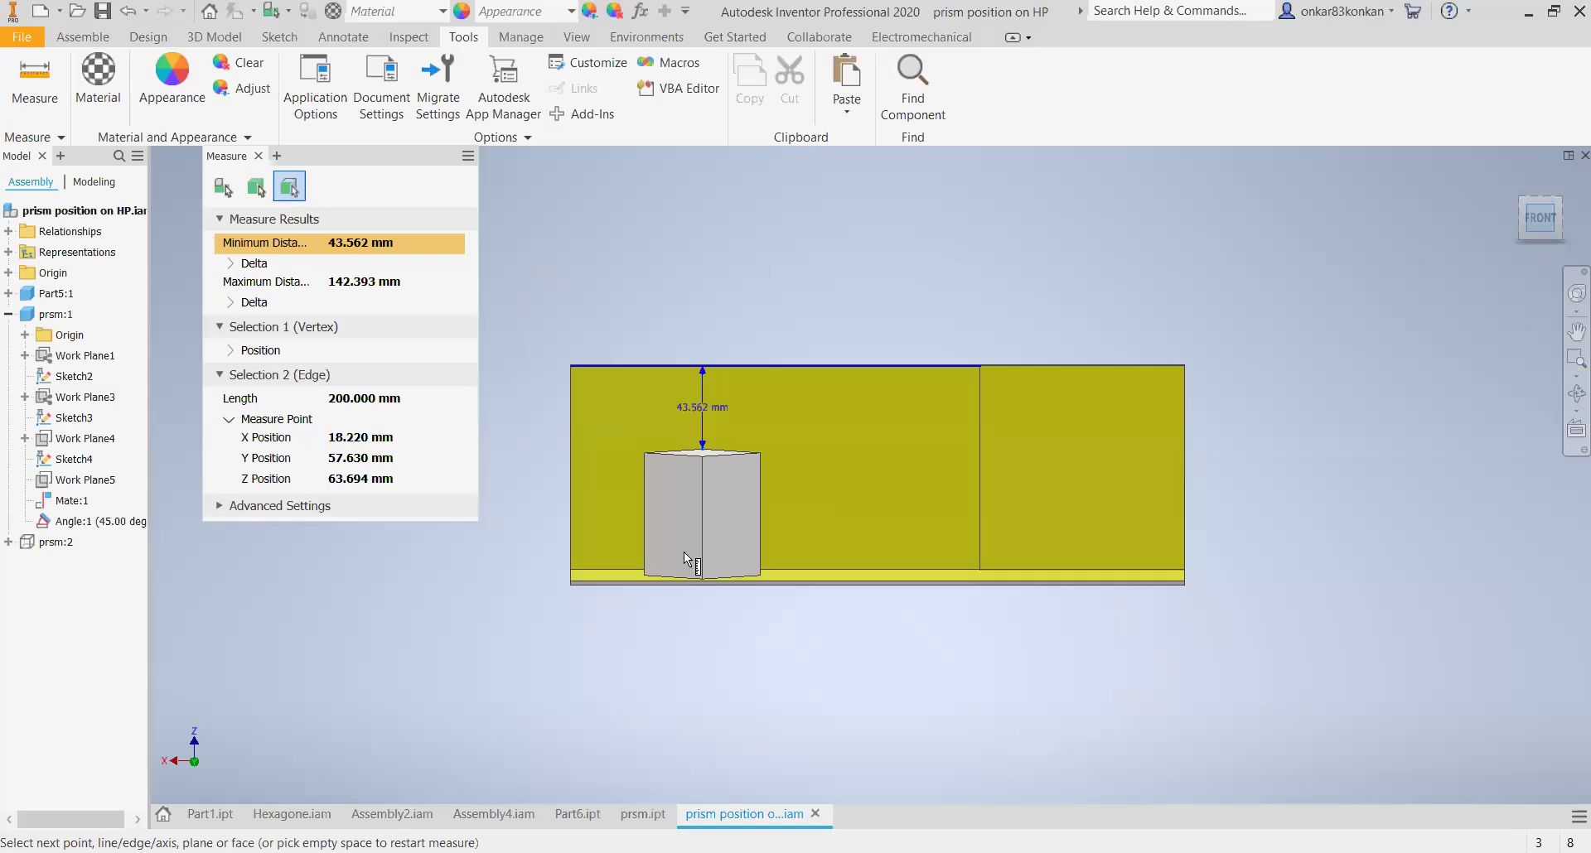
pyautogui.scroll(3, 674, 557)
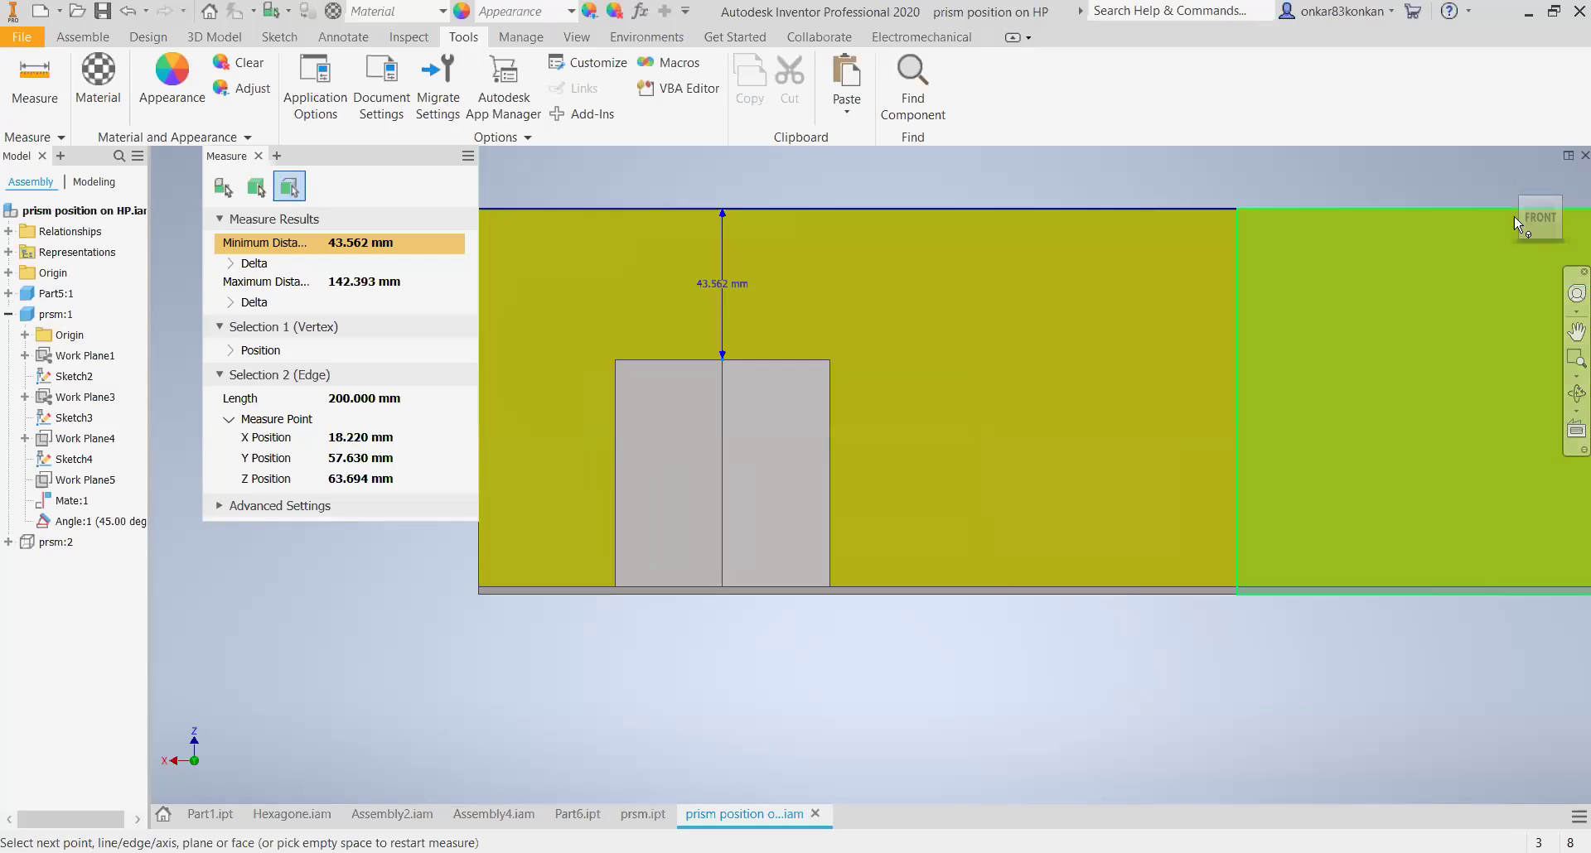
pyautogui.click(1540, 189)
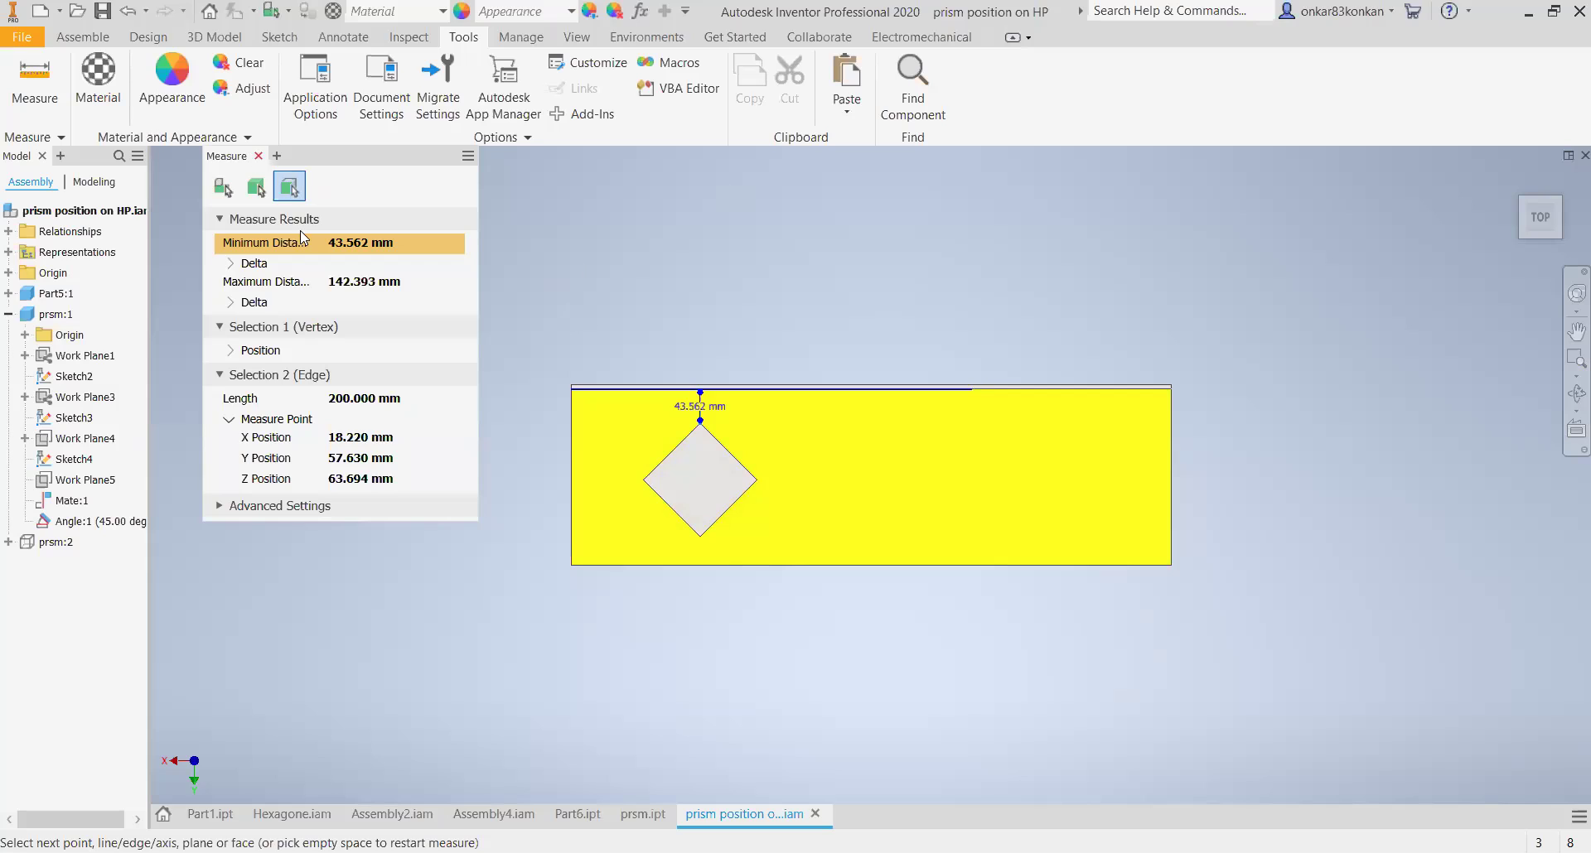
pyautogui.press('F2')
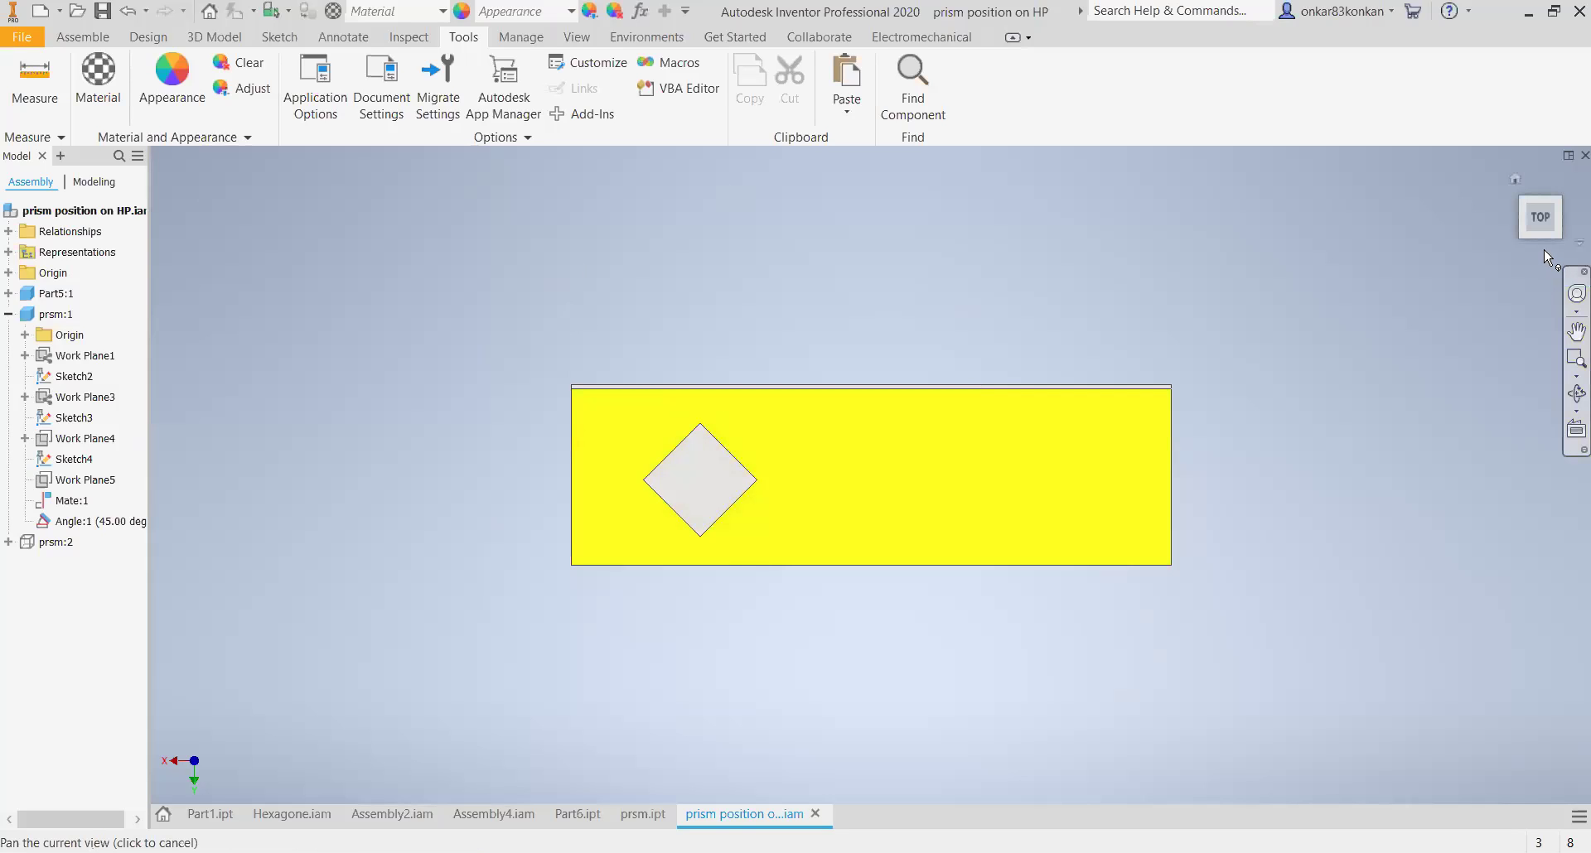
# - Inspect the upright prism's side faces and its base on the horizontal plane in the front view
pyautogui.press('F5')
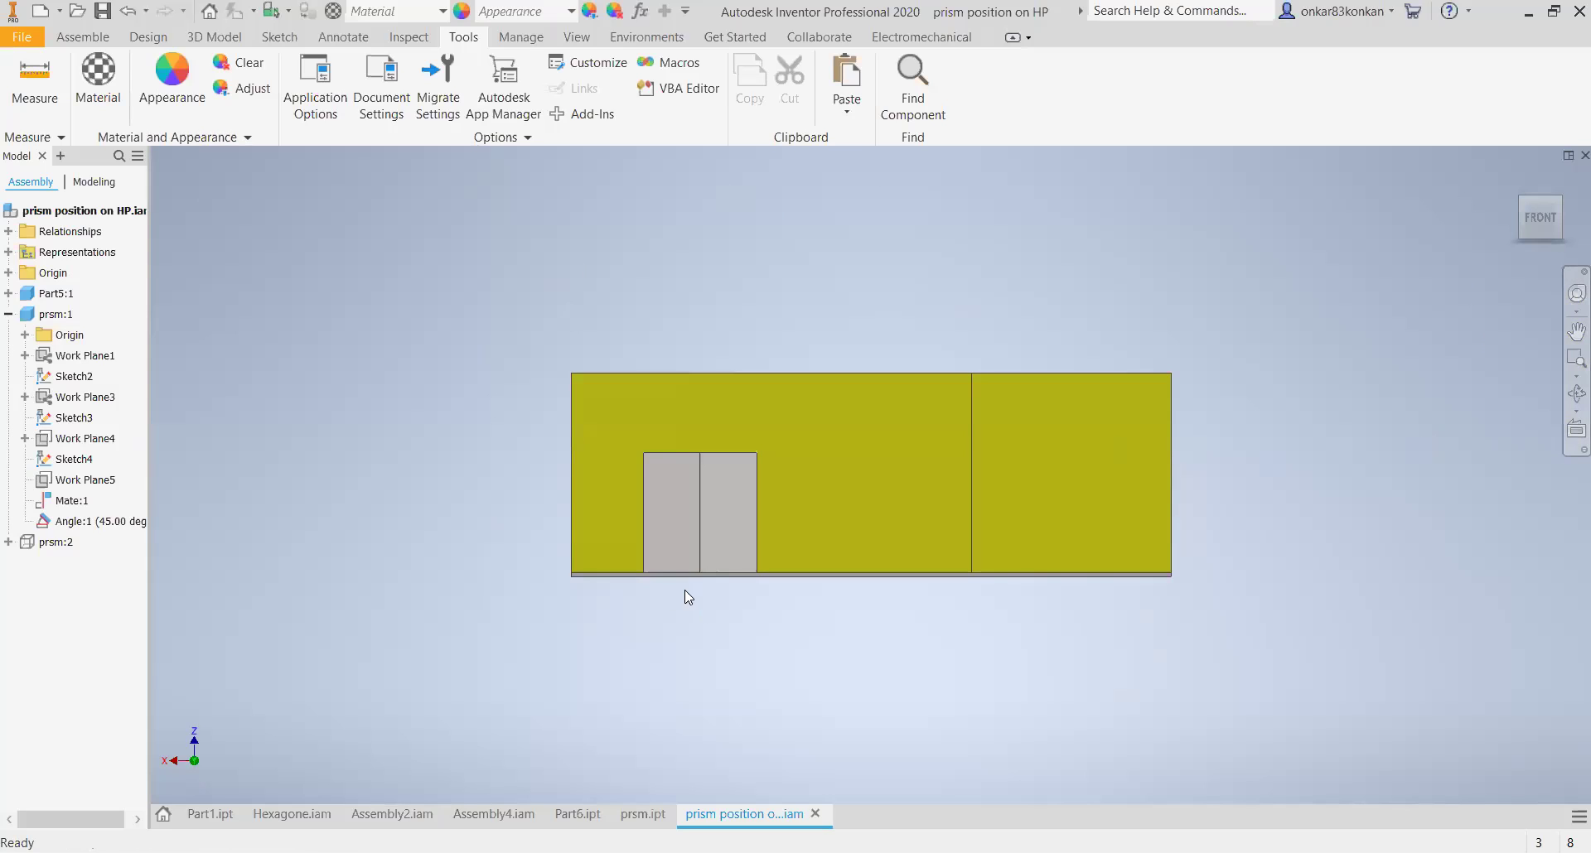
pyautogui.scroll(2, 648, 507)
pyautogui.click(649, 506)
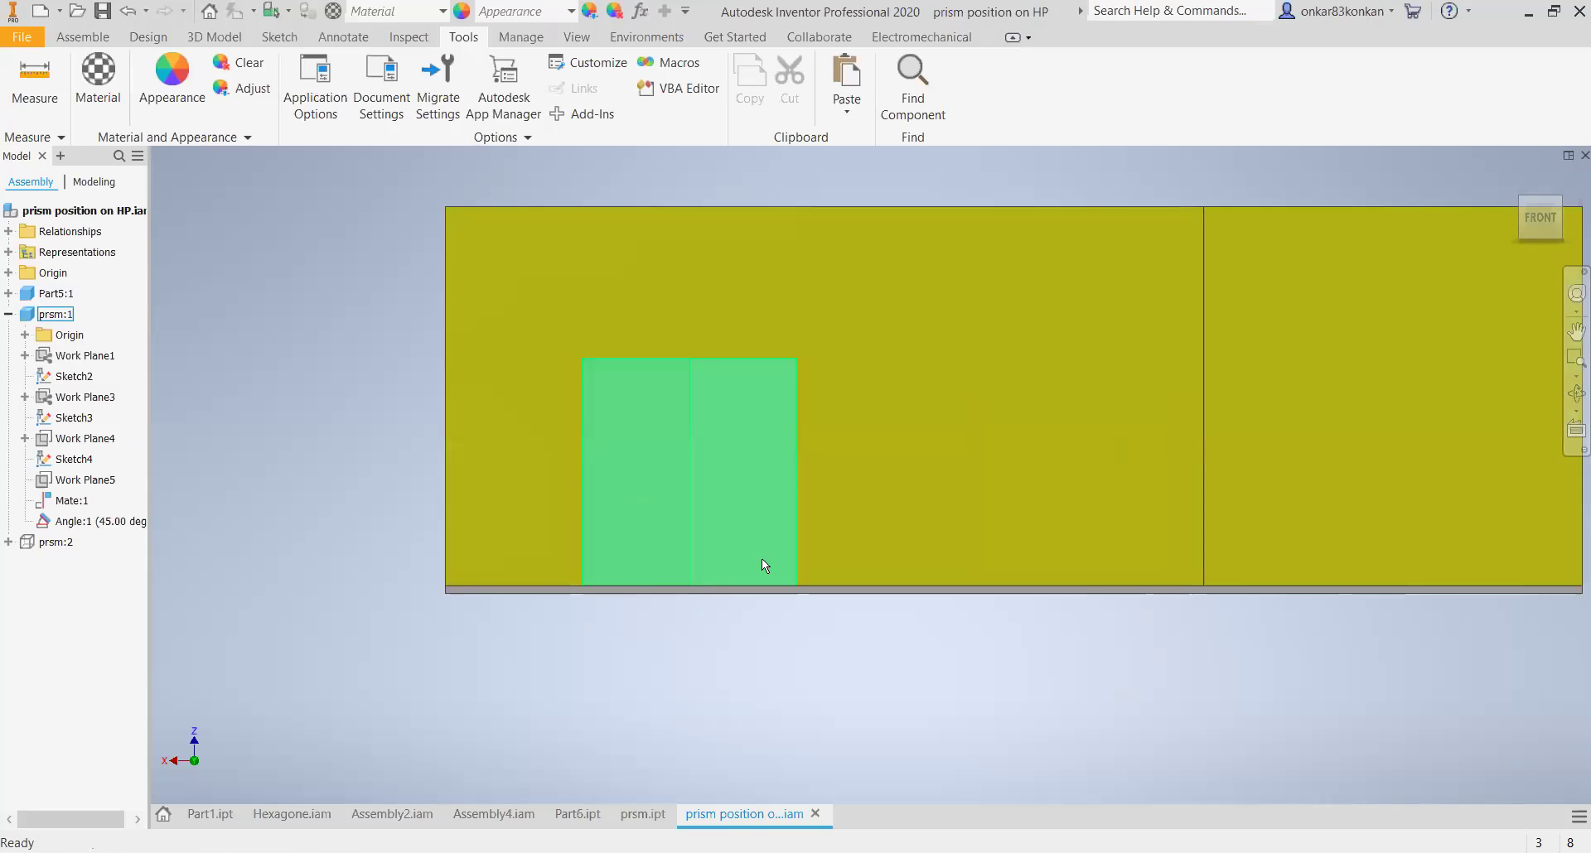
pyautogui.click(782, 632)
pyautogui.click(718, 587)
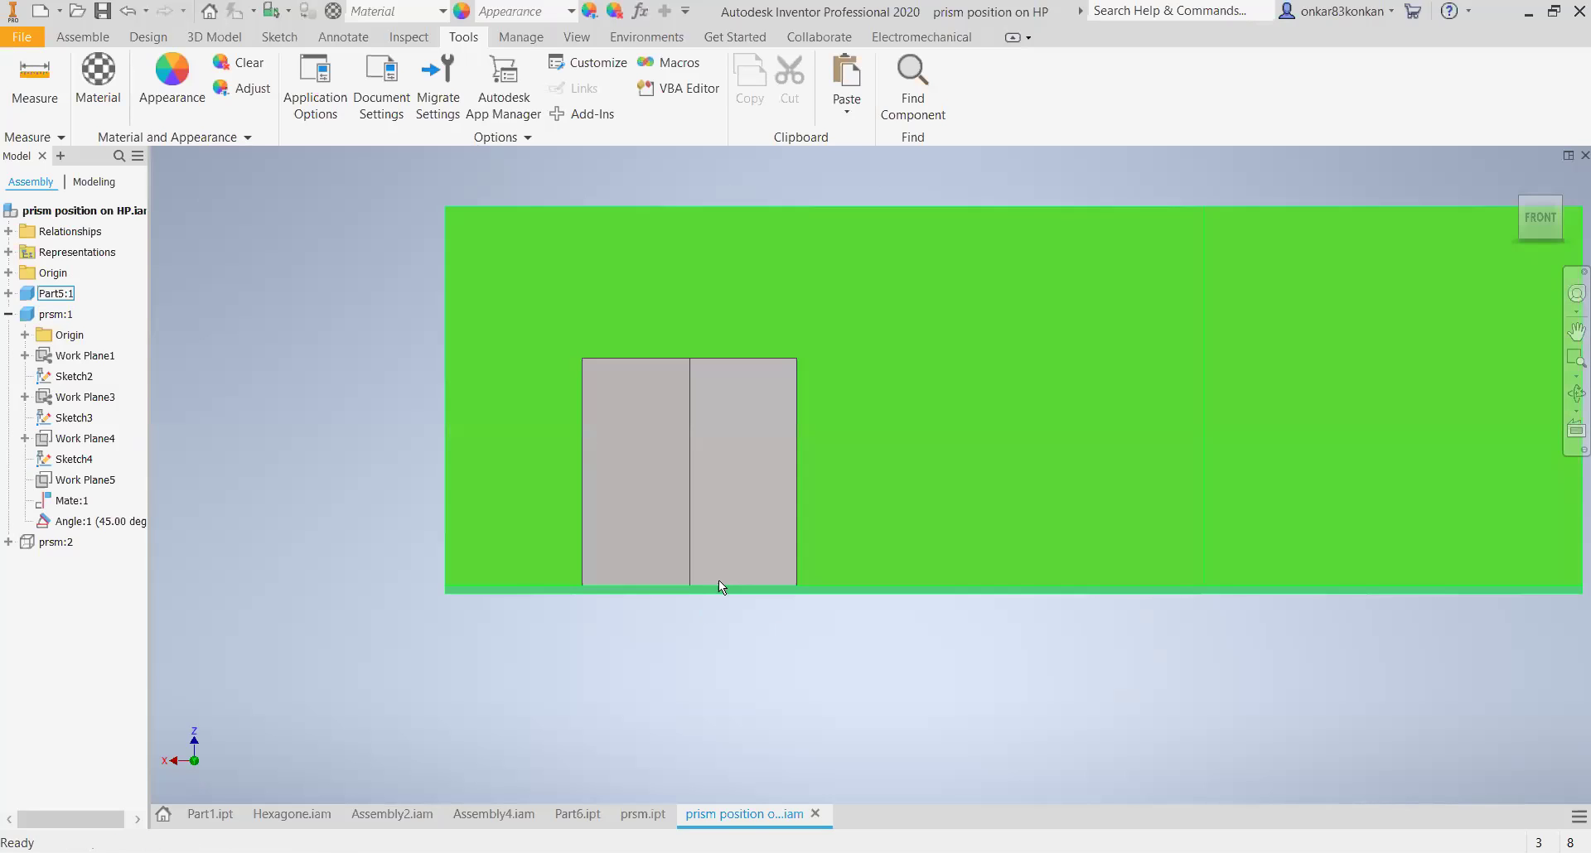
pyautogui.click(716, 580)
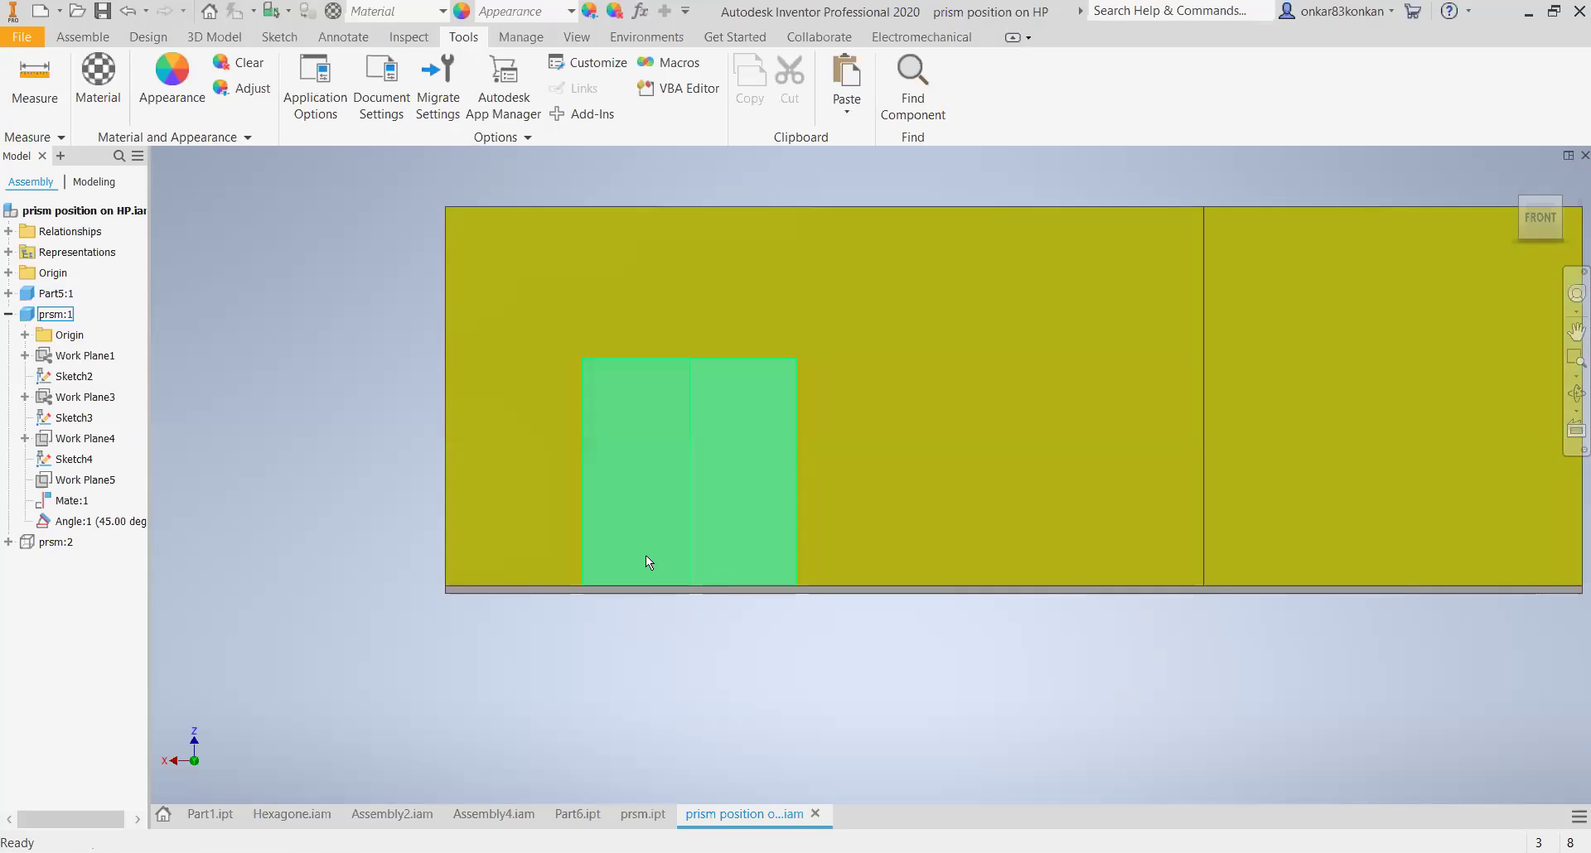
pyautogui.click(437, 522)
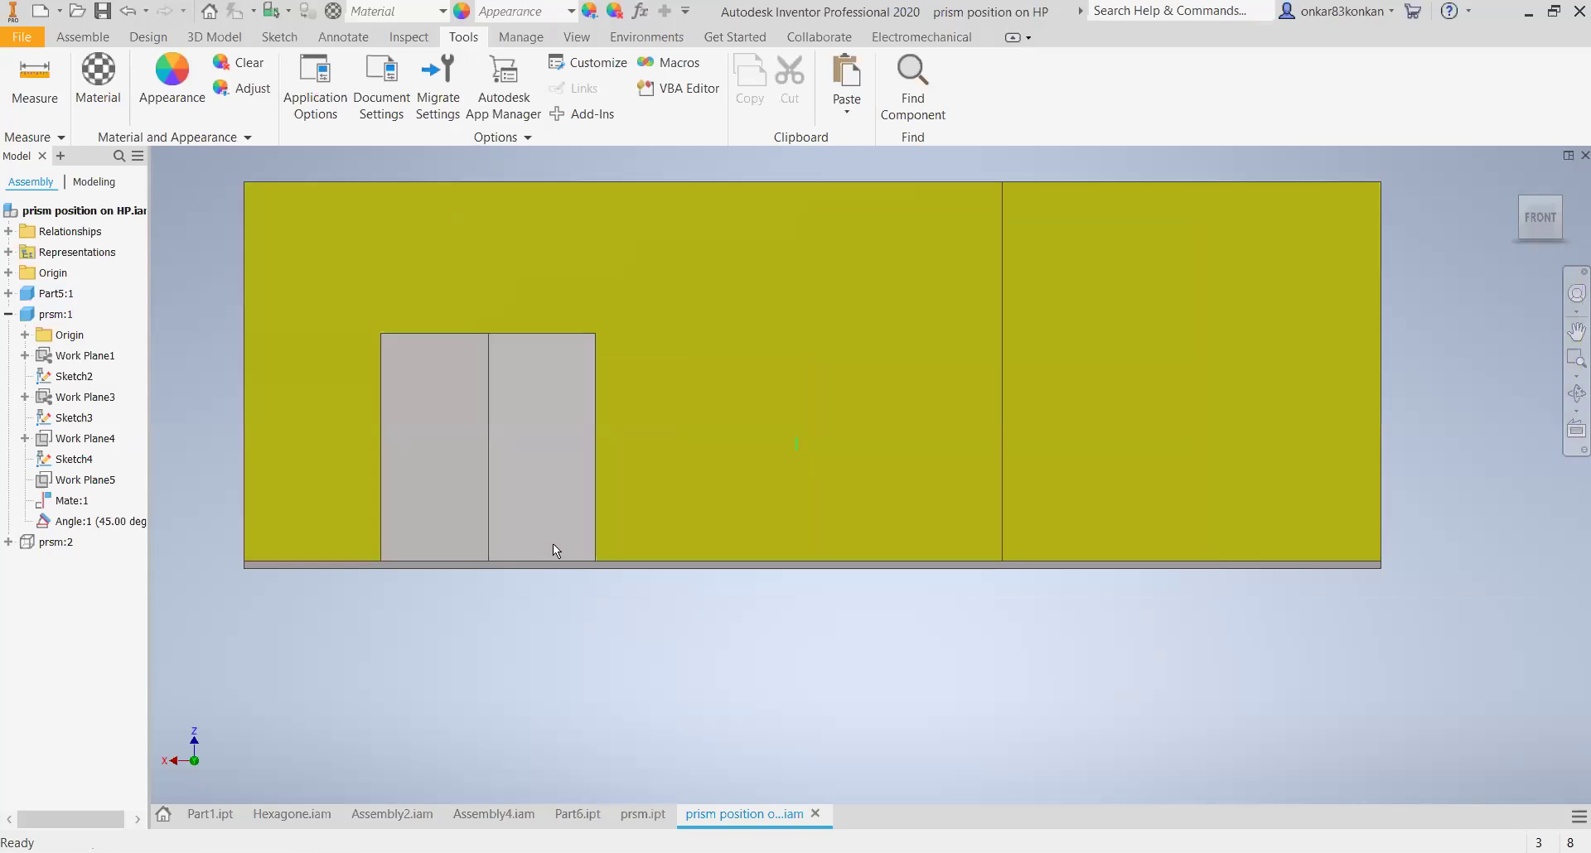
# - Make the hidden second prism, prsm:2, visible in the assembly
pyautogui.click(55, 543)
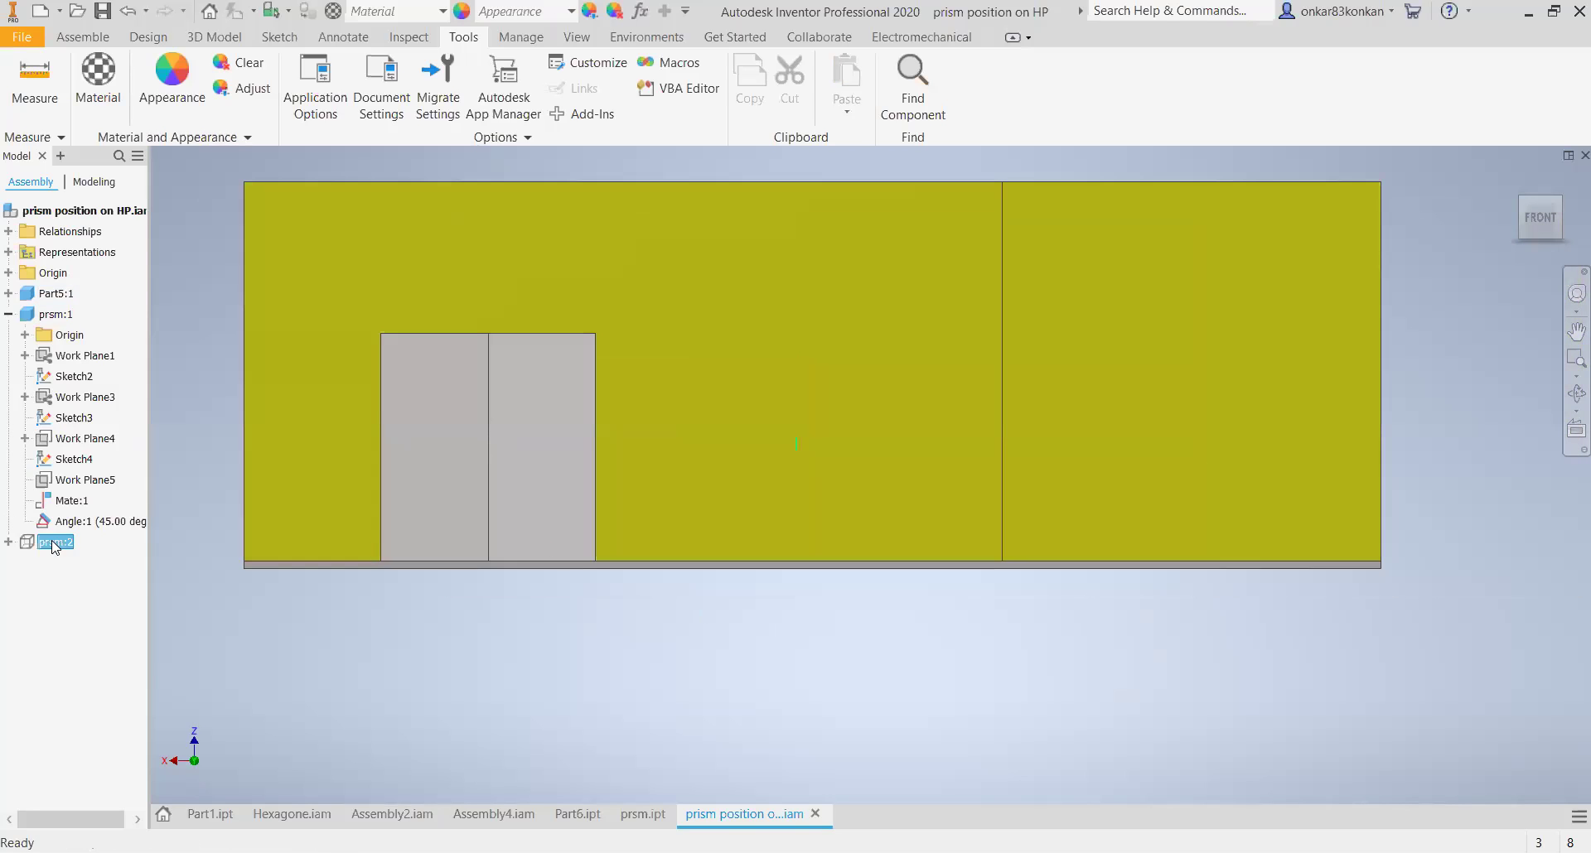
pyautogui.rightClick(55, 547)
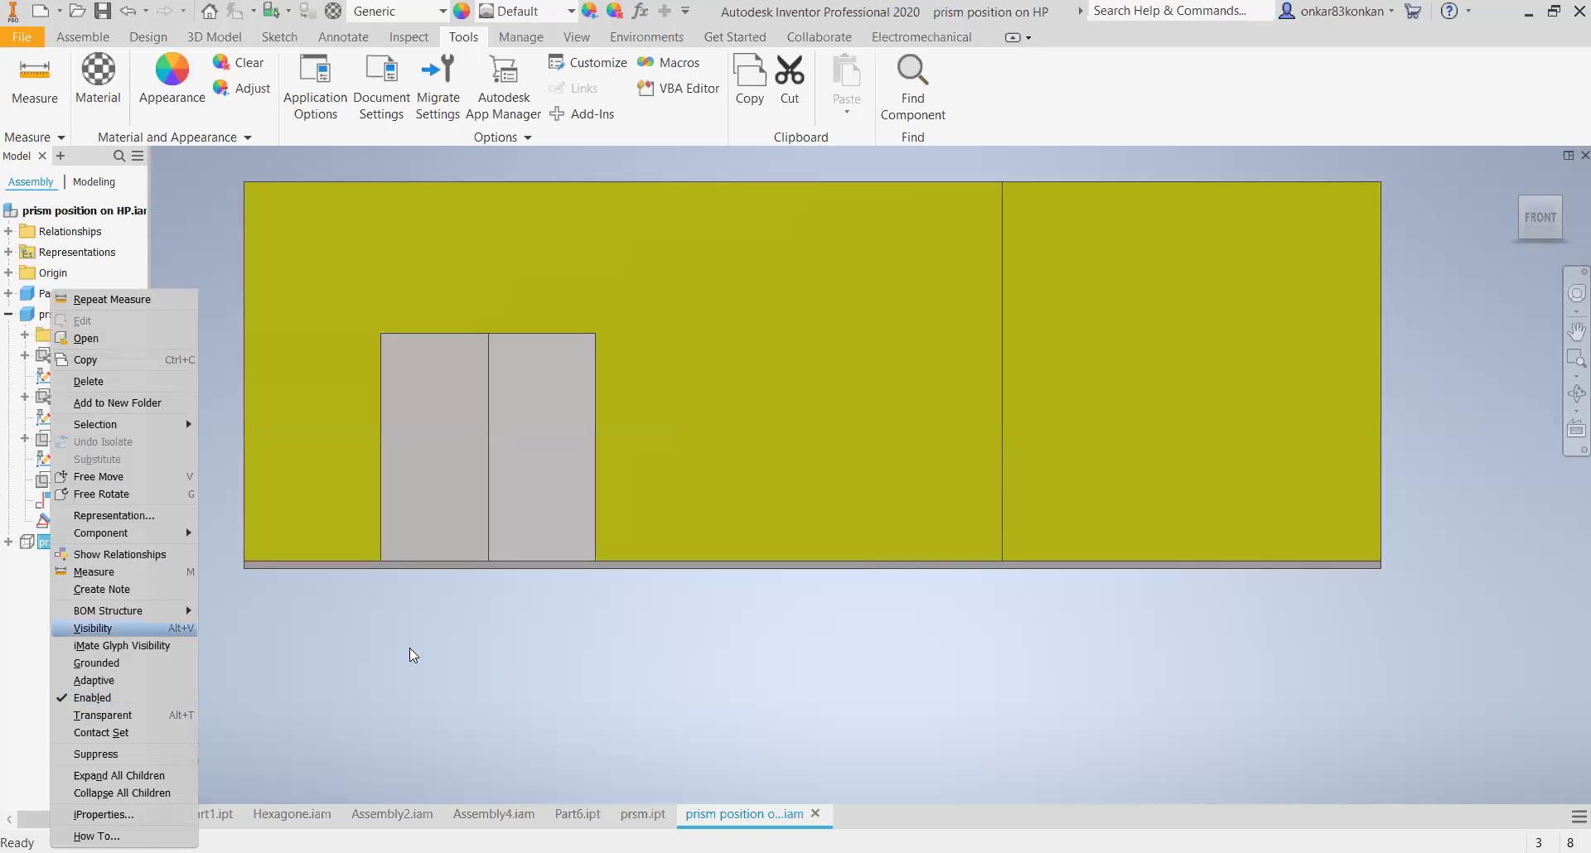
pyautogui.press('Return')
pyautogui.click(1575, 394)
pyautogui.moveTo(863, 483); pyautogui.dragTo(920, 519)
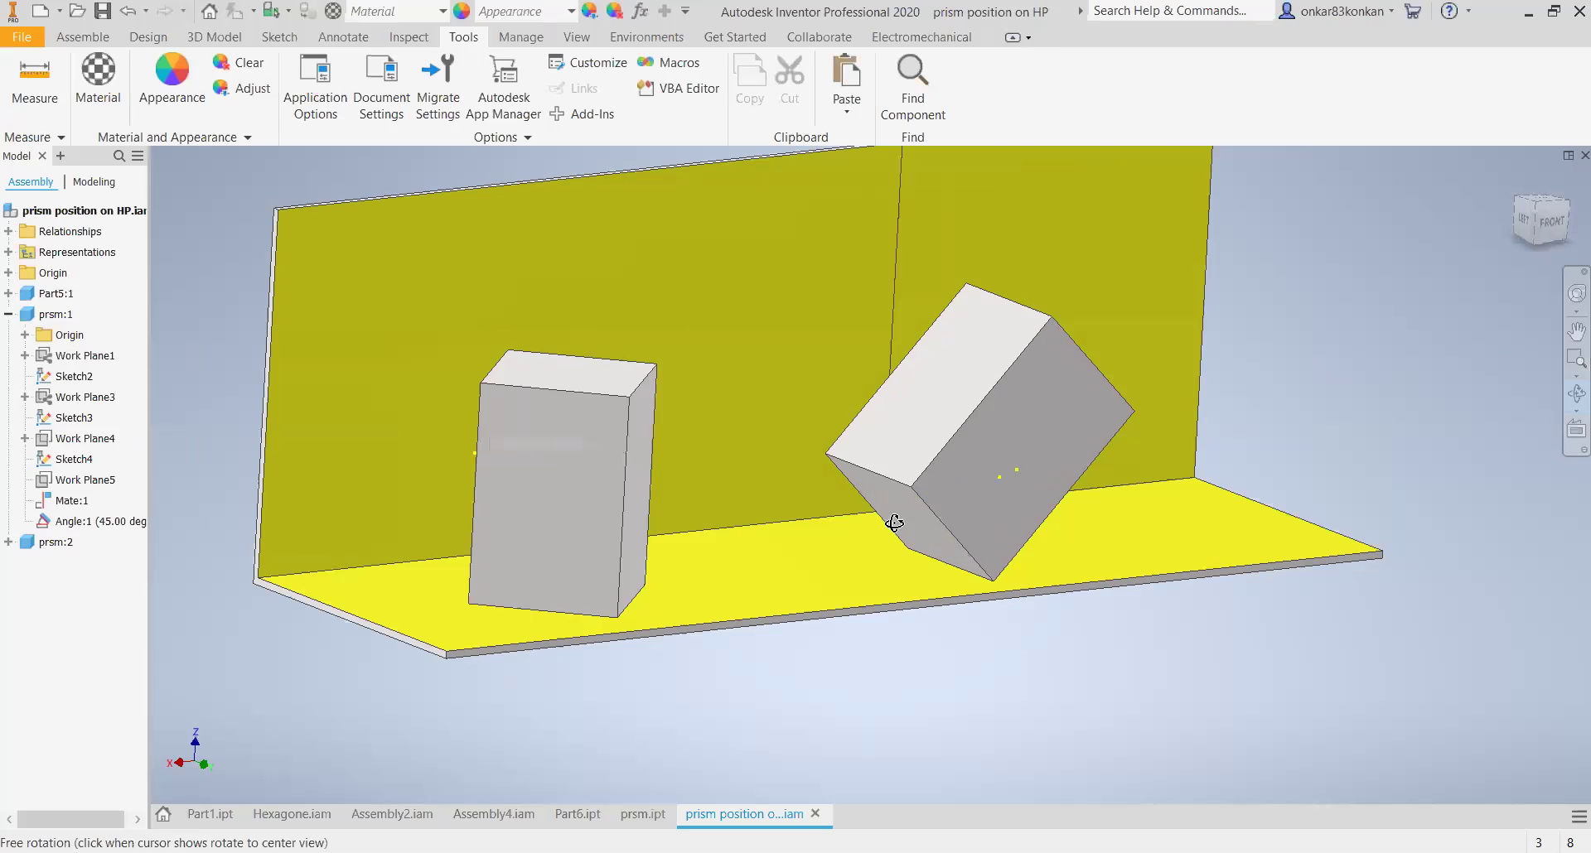
# - Examine how the tilted prism's base edge and lowest corner rest on the horizontal plane in the 3D view
pyautogui.click(888, 594)
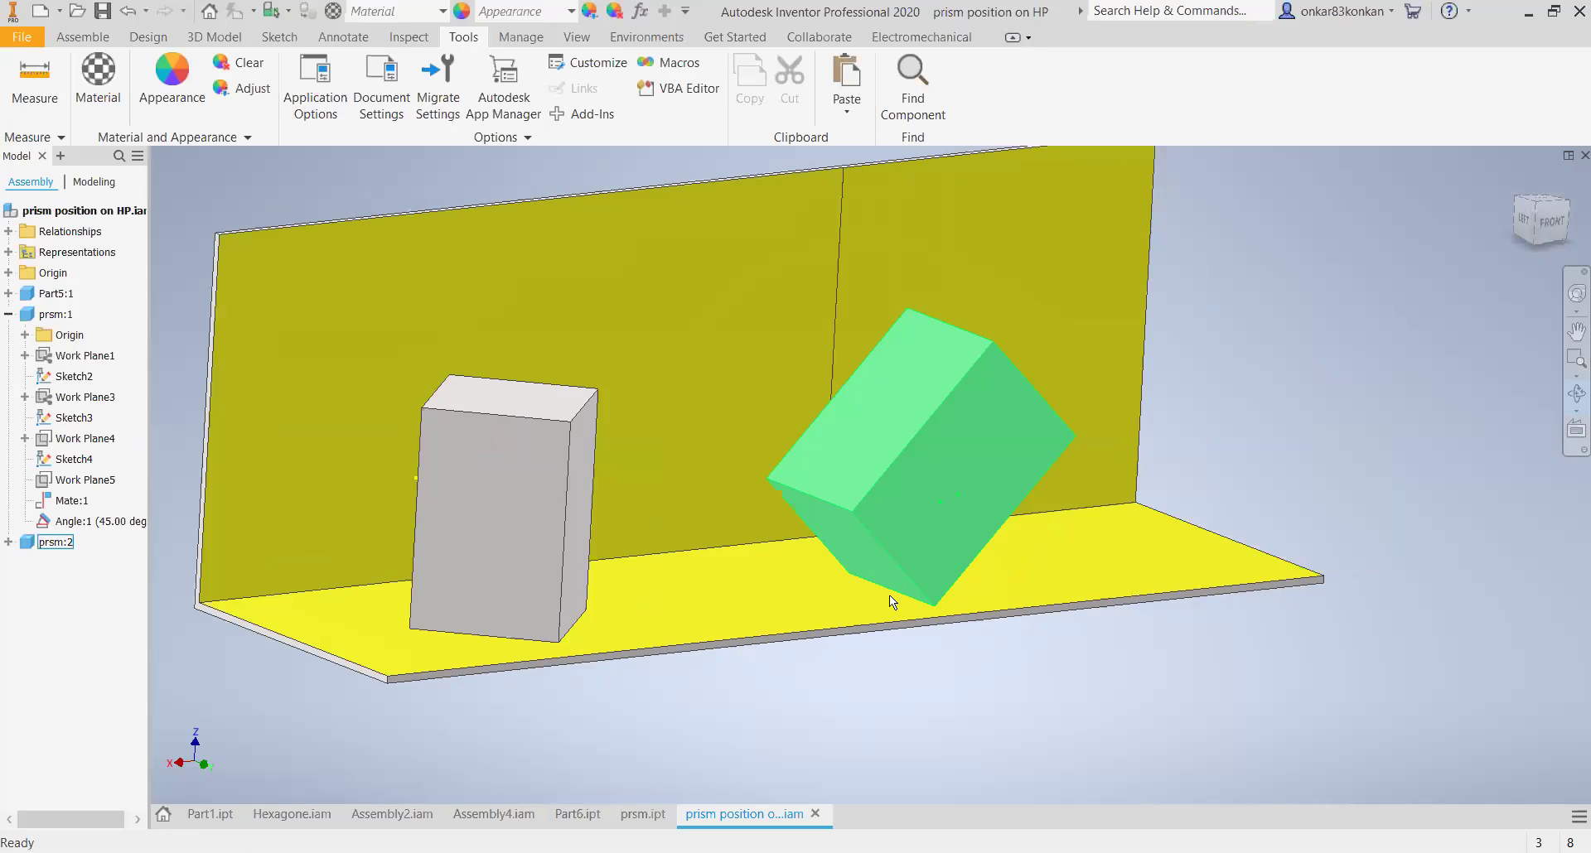
pyautogui.click(892, 596)
pyautogui.click(893, 464)
pyautogui.click(919, 645)
pyautogui.scroll(3, 921, 619)
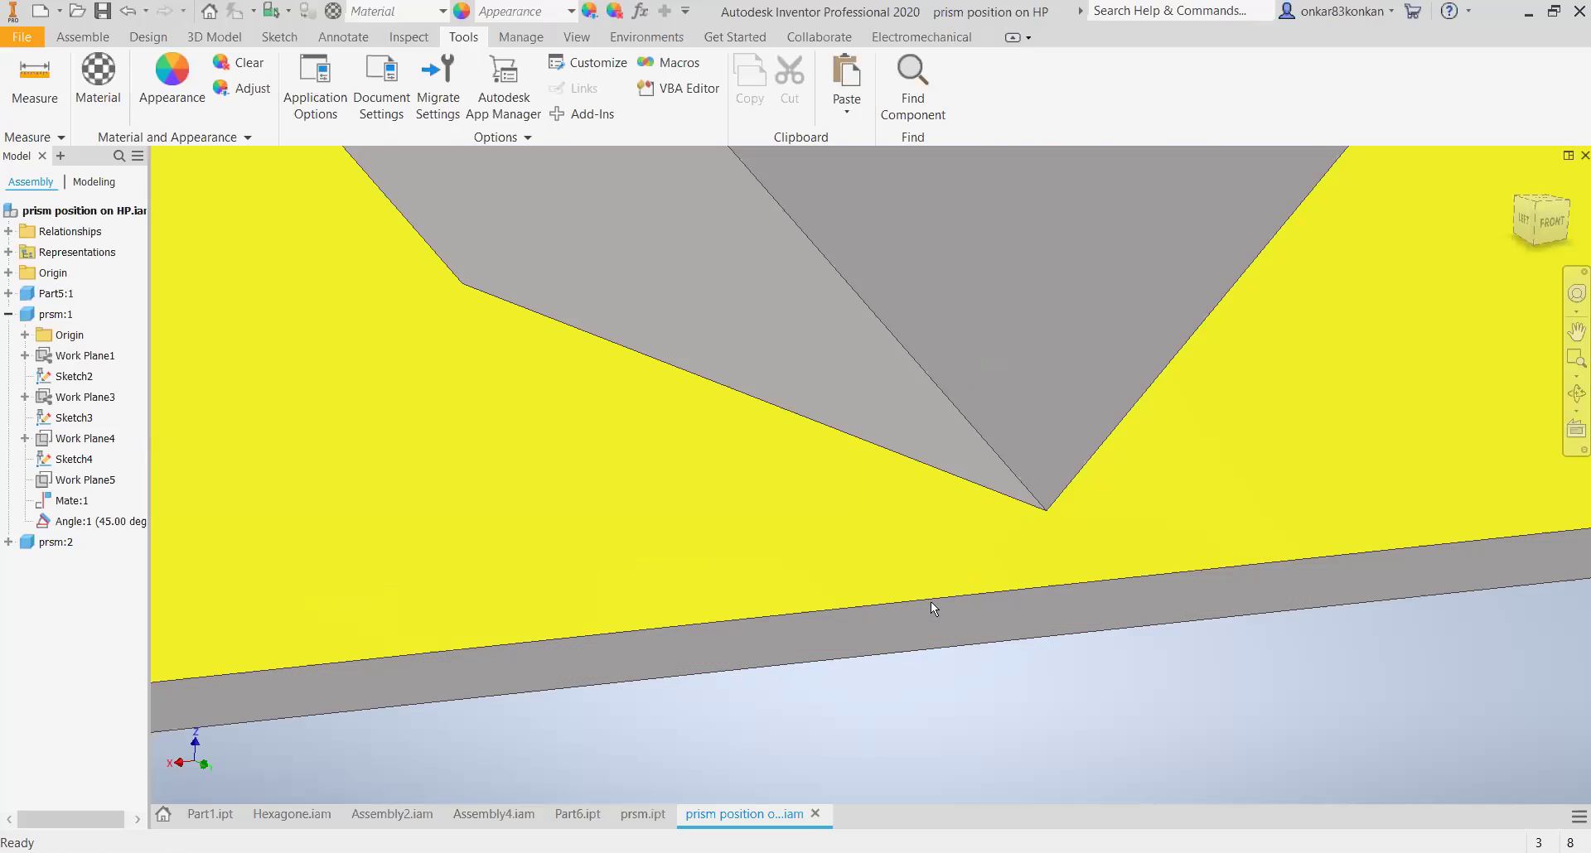
pyautogui.scroll(2, 957, 566)
pyautogui.click(715, 267)
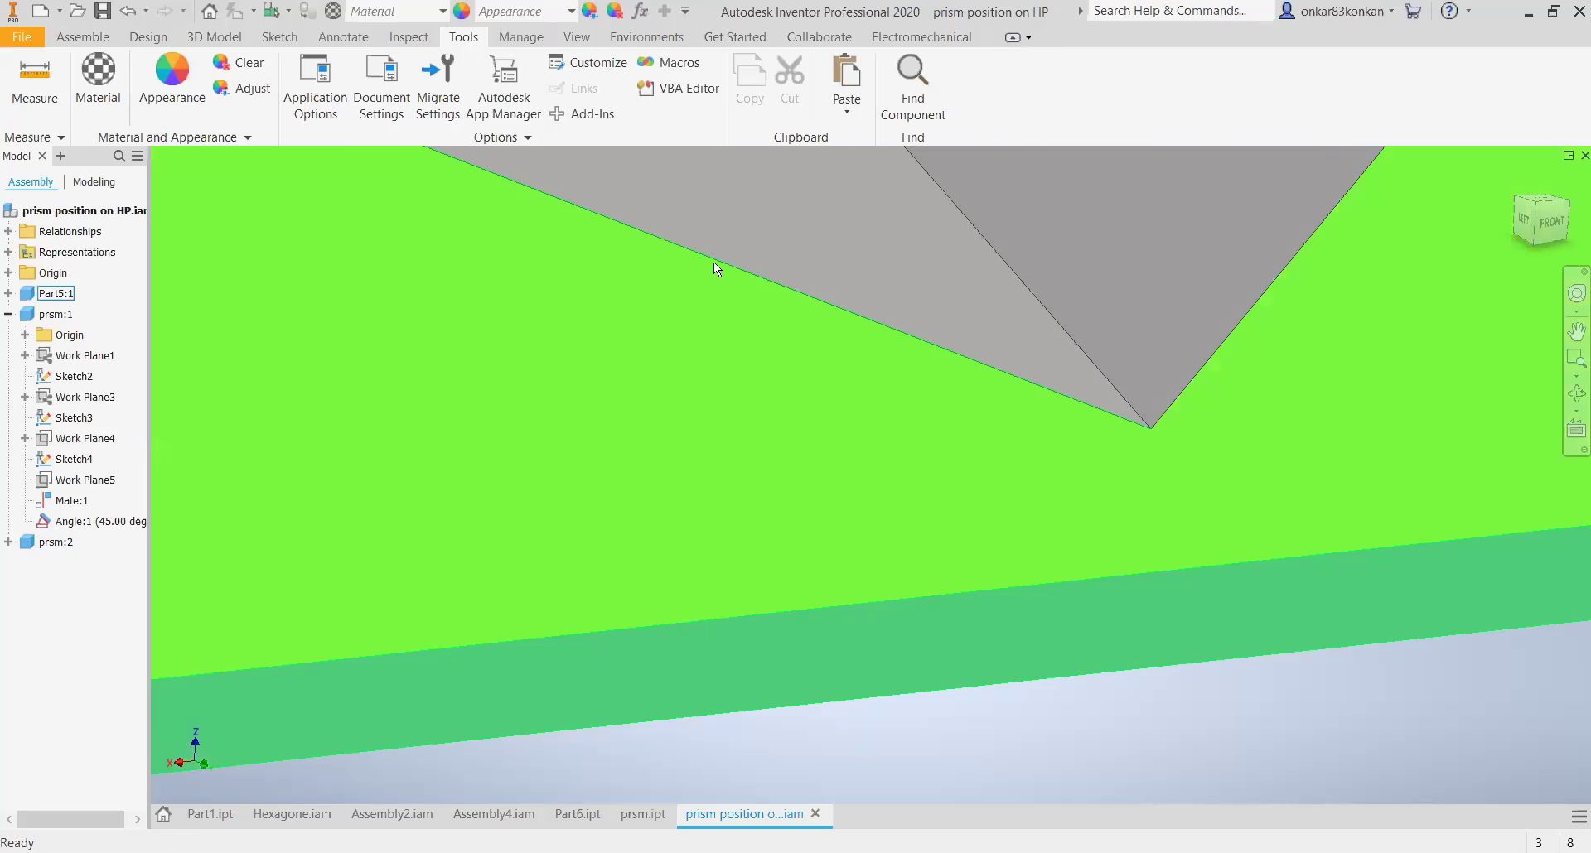
pyautogui.scroll(-1, 1030, 368)
pyautogui.press('Escape')
pyautogui.scroll(-1, 777, 270)
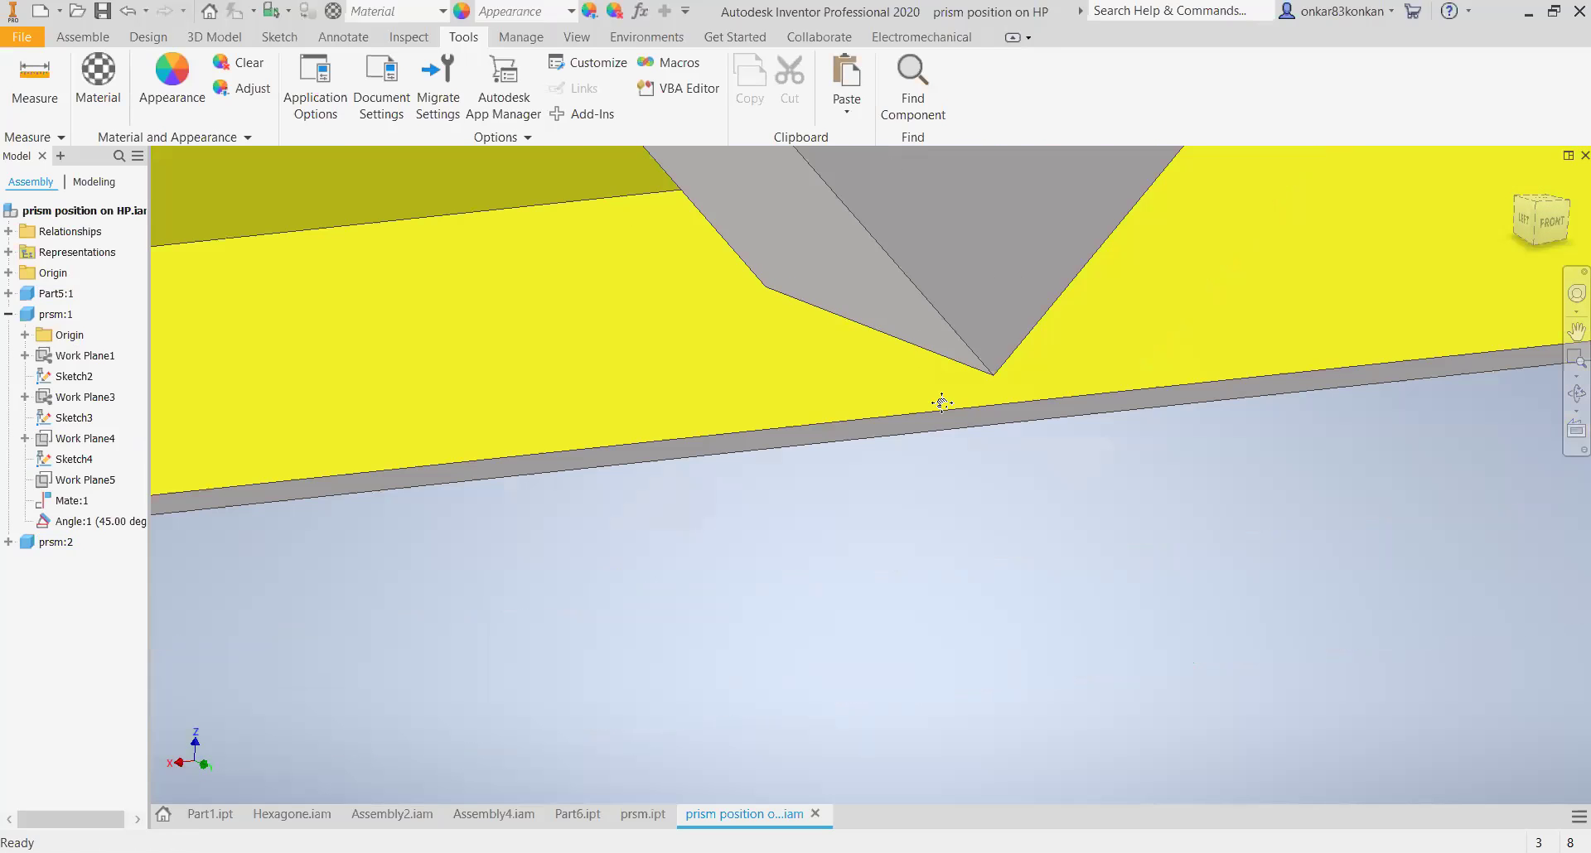
pyautogui.scroll(1, 808, 329)
pyautogui.click(798, 335)
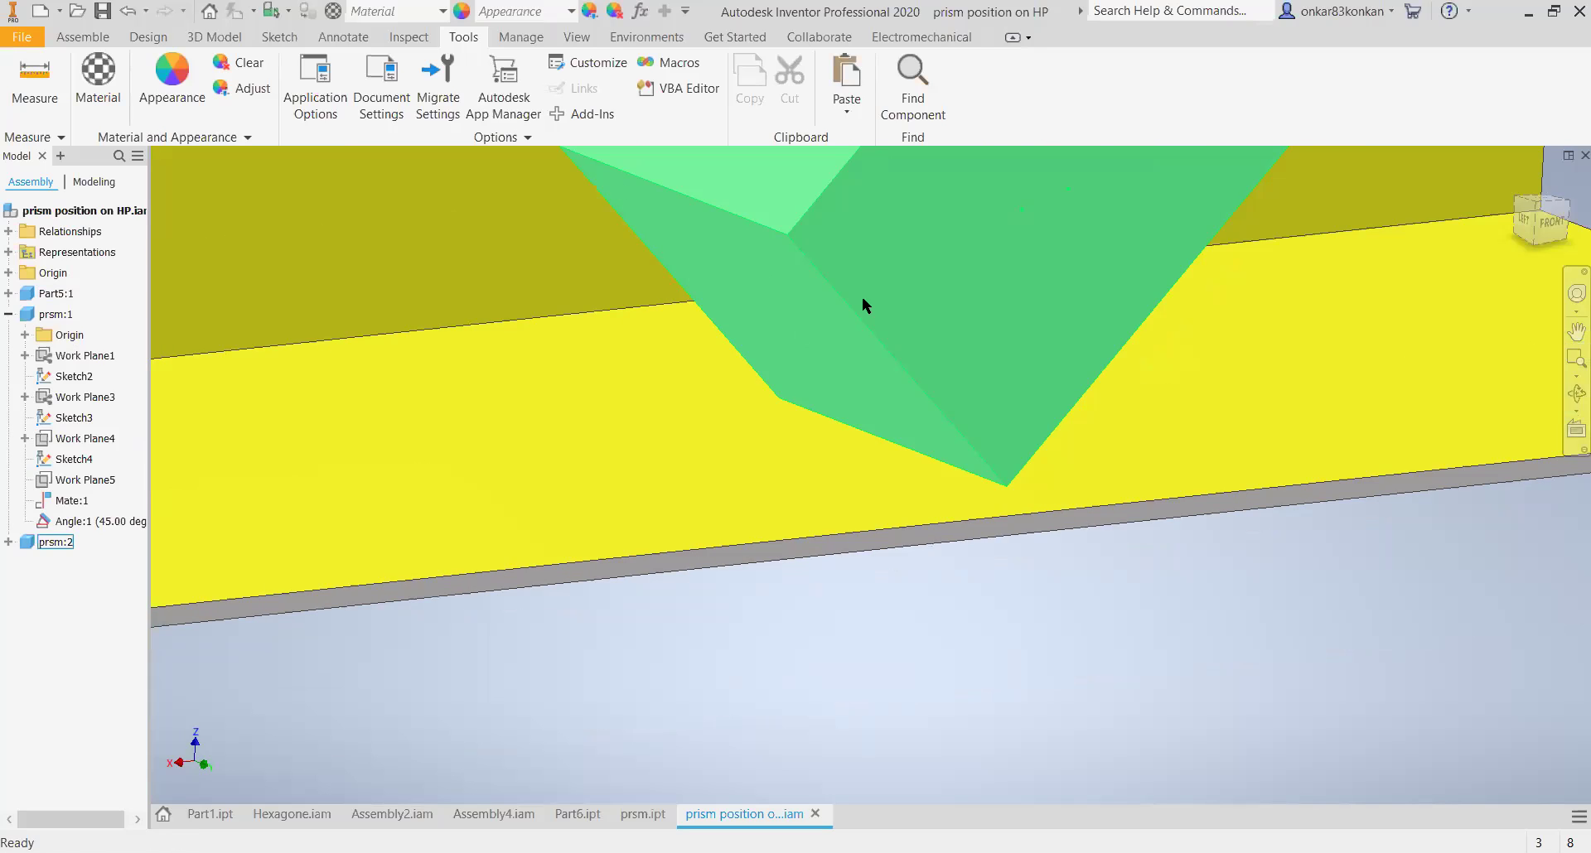
pyautogui.click(787, 423)
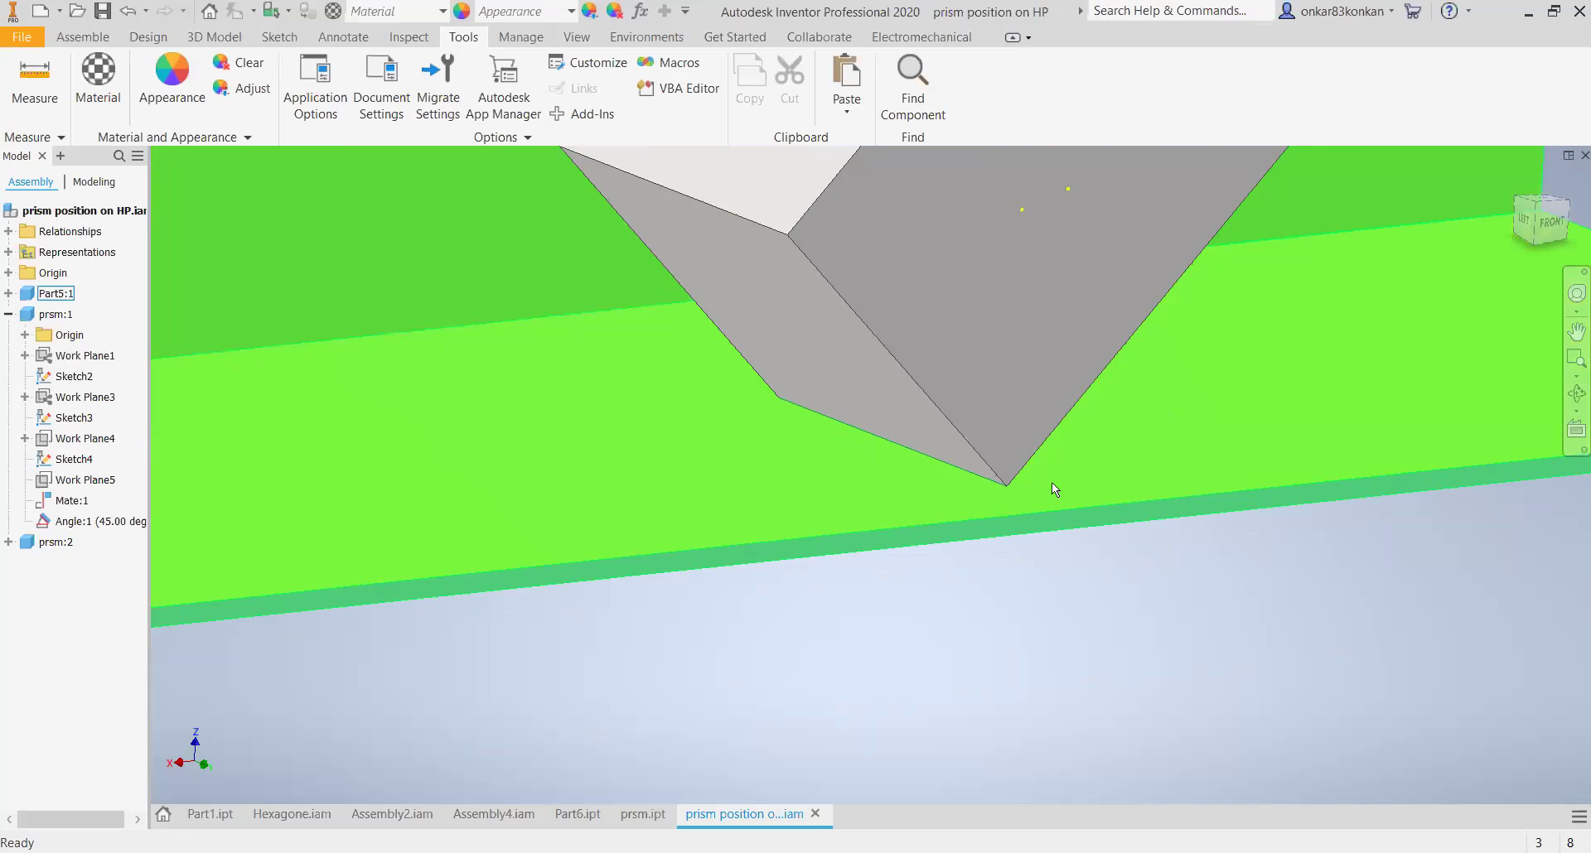
# - Examine the tilted prism's inclination to the horizontal plane in the front view and compare it with the upright prism
pyautogui.click(1576, 332)
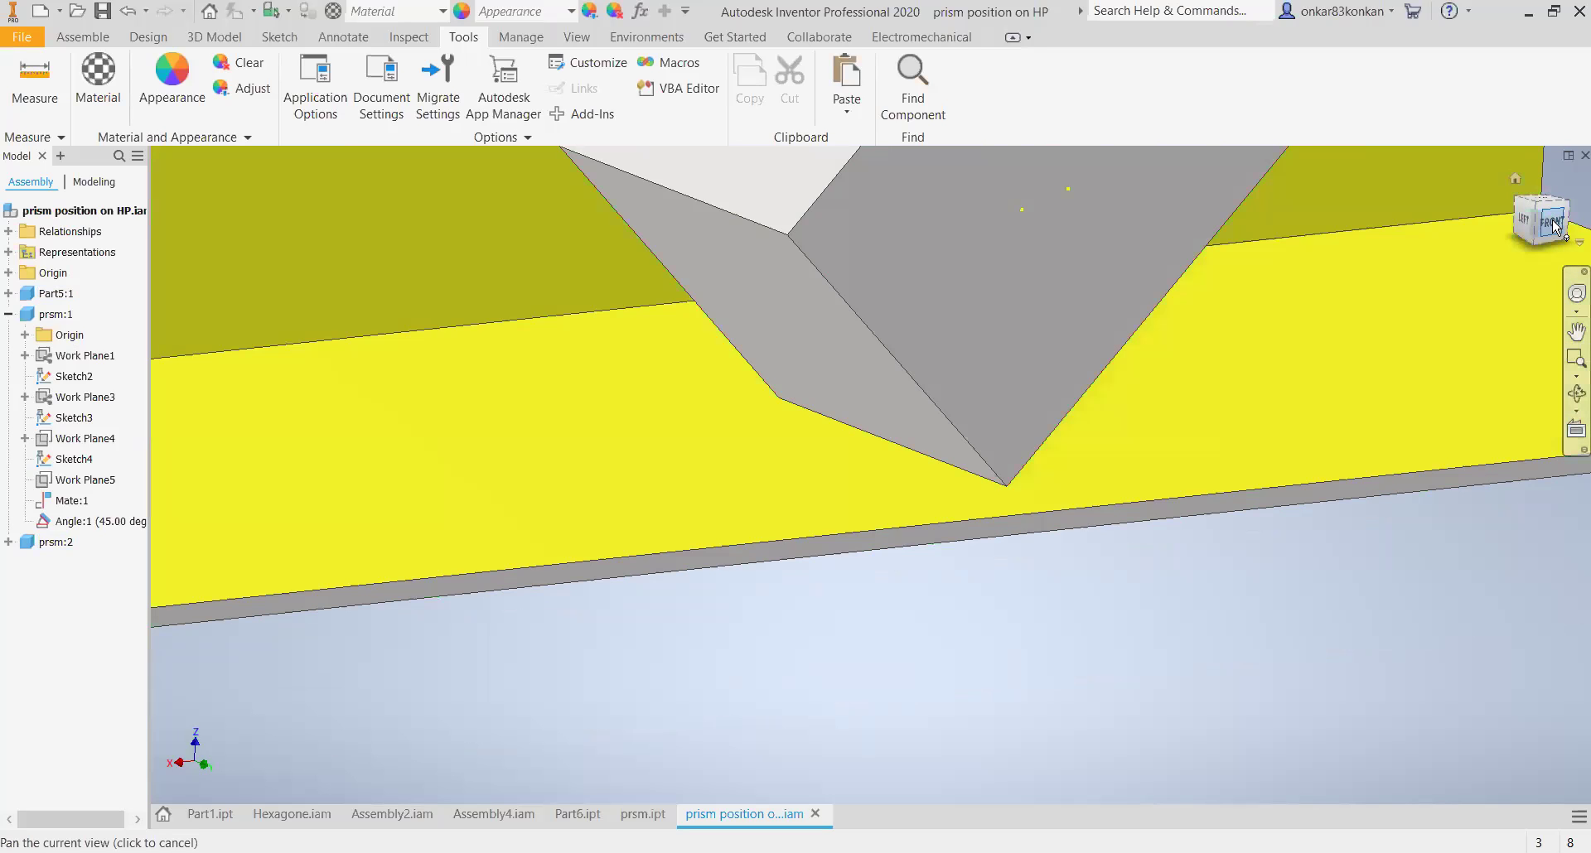
pyautogui.press('F5')
pyautogui.press('F5')
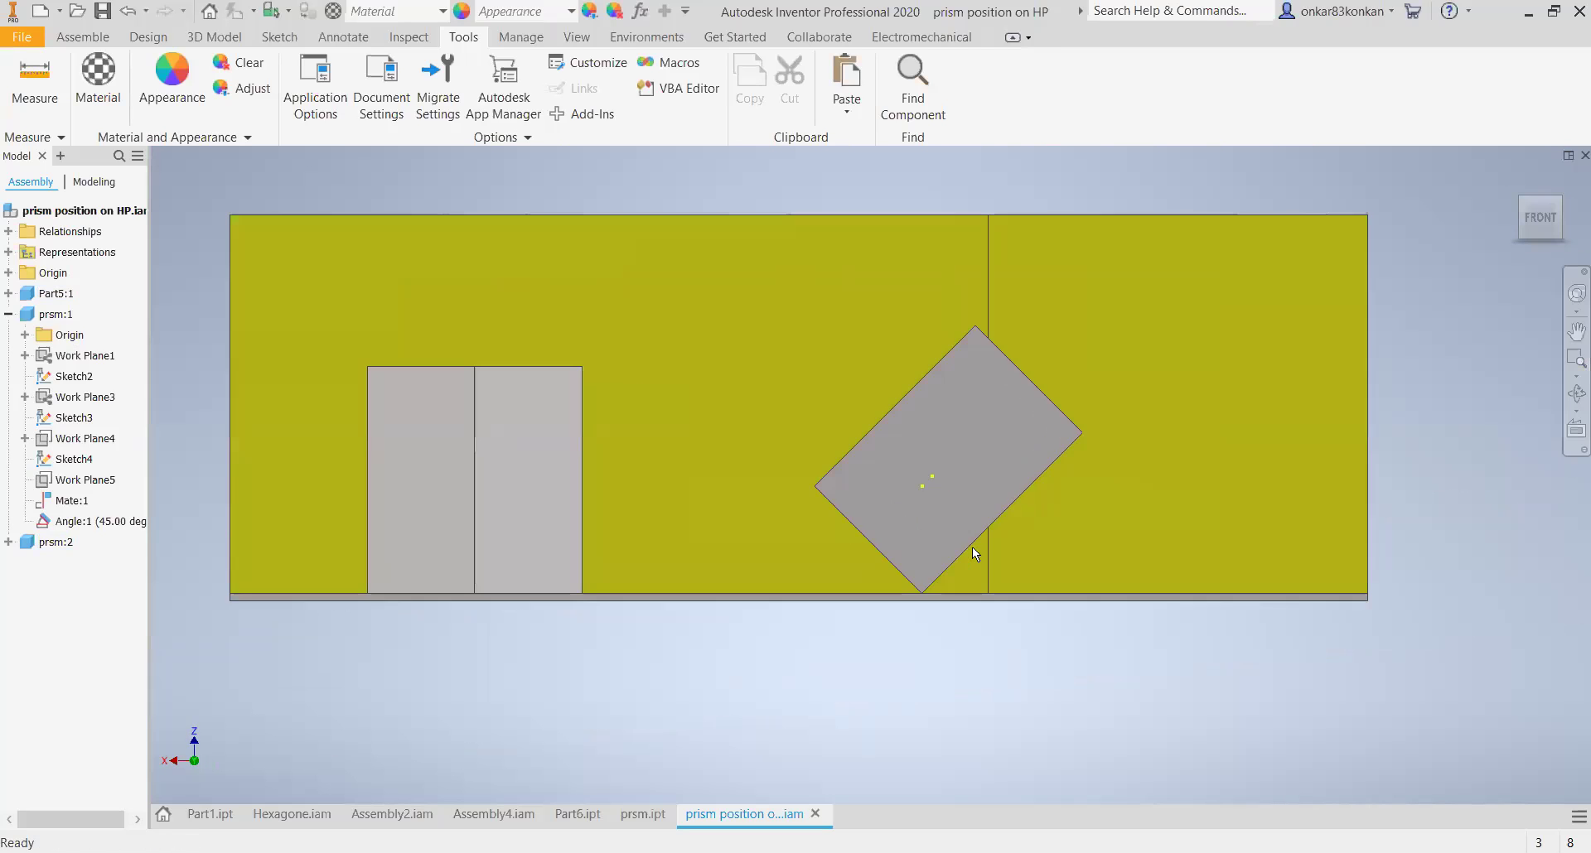
pyautogui.scroll(-3, 923, 557)
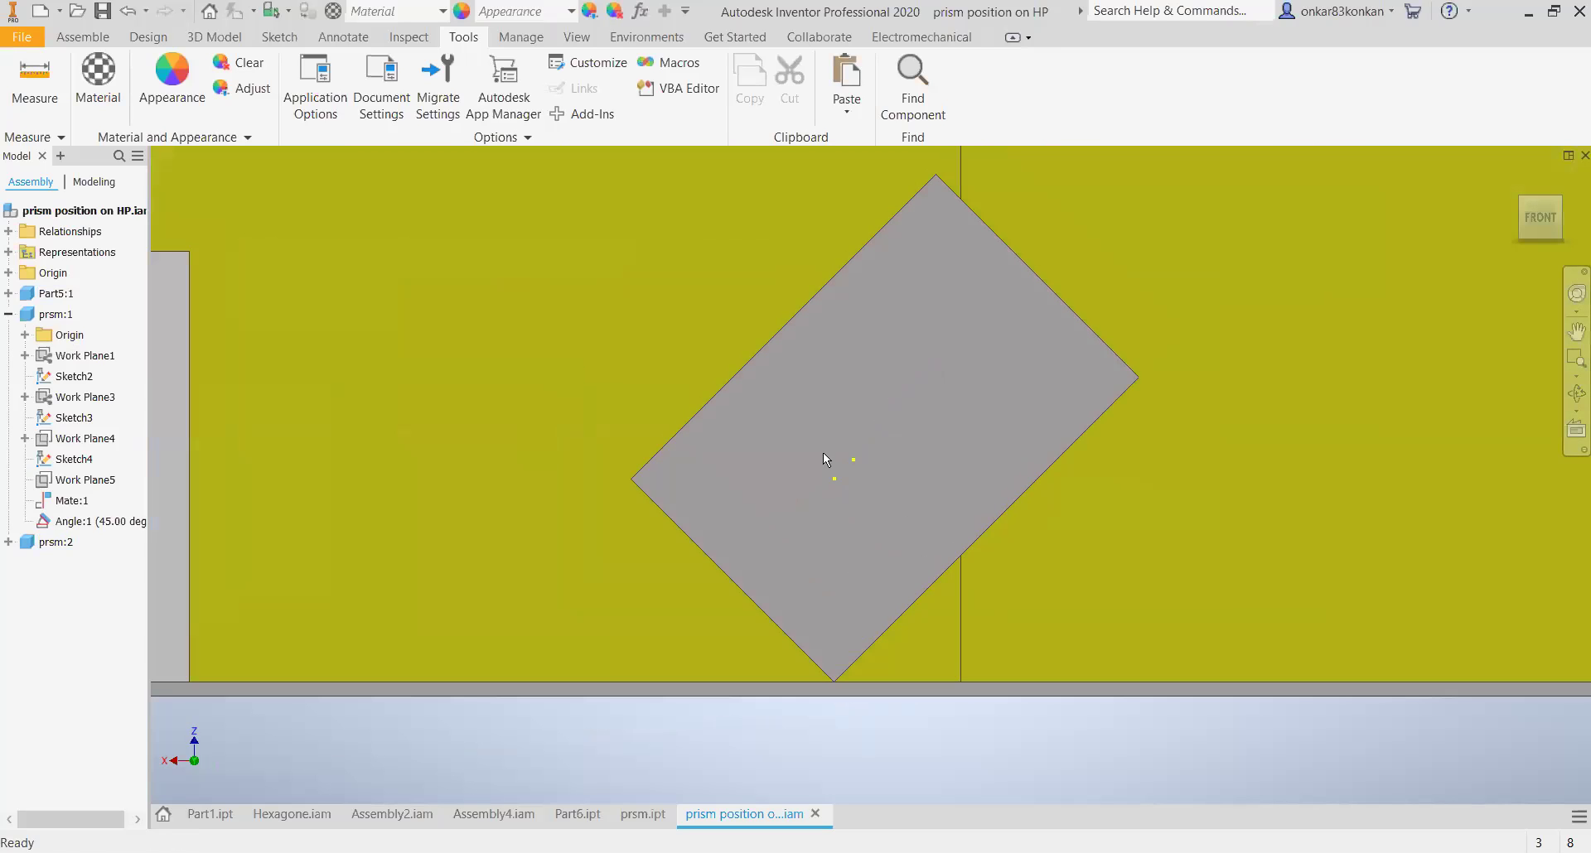
pyautogui.click(1042, 275)
pyautogui.click(842, 474)
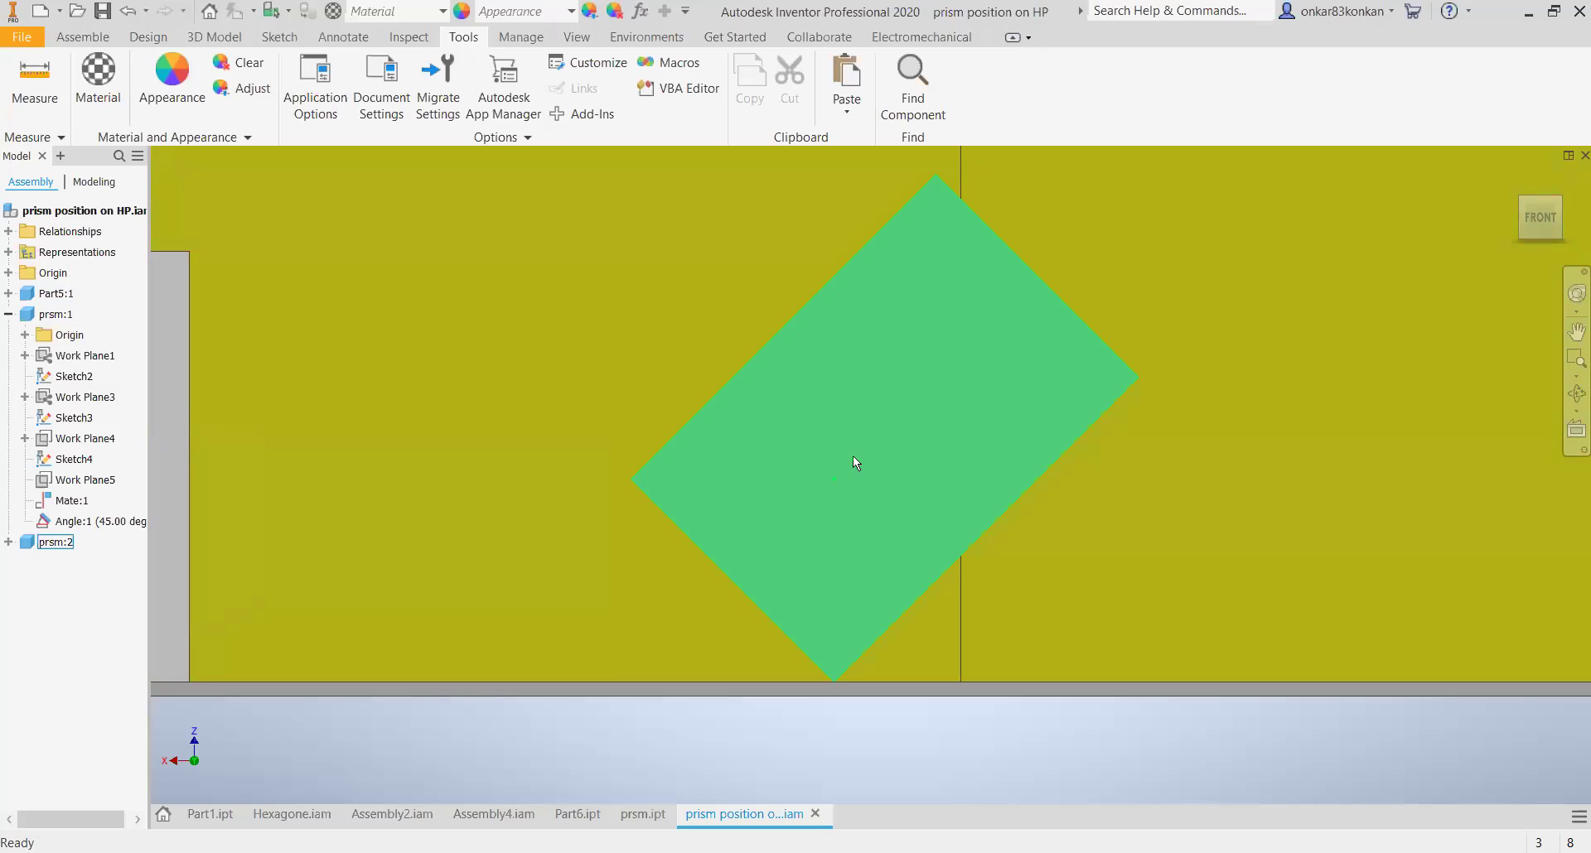
pyautogui.click(634, 661)
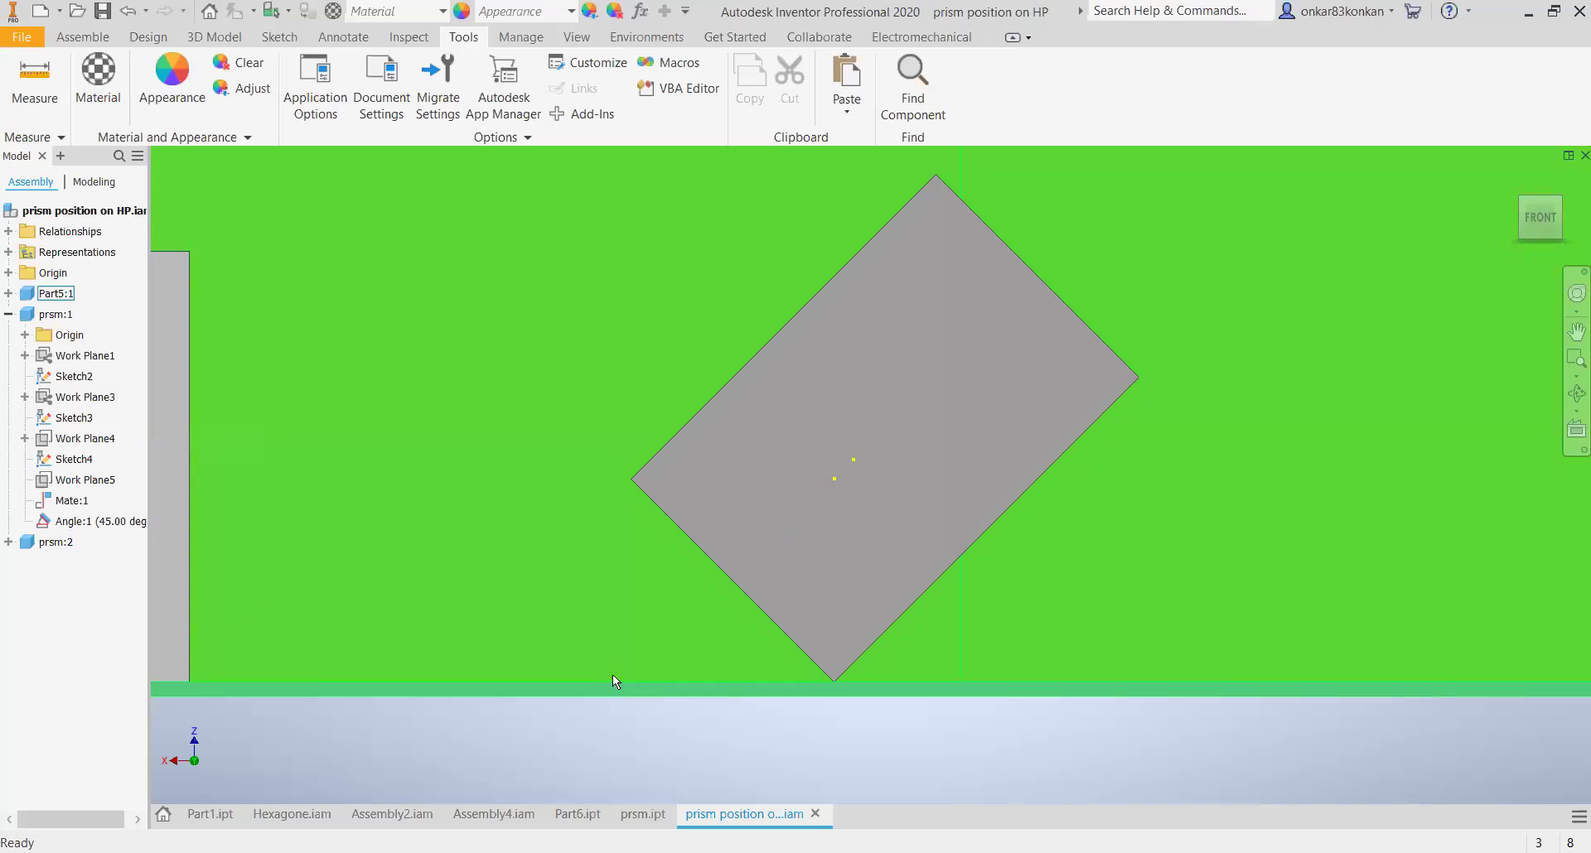
pyautogui.click(813, 472)
pyautogui.click(658, 666)
pyautogui.moveTo(1286, 677); pyautogui.dragTo(1240, 676, button='middle')
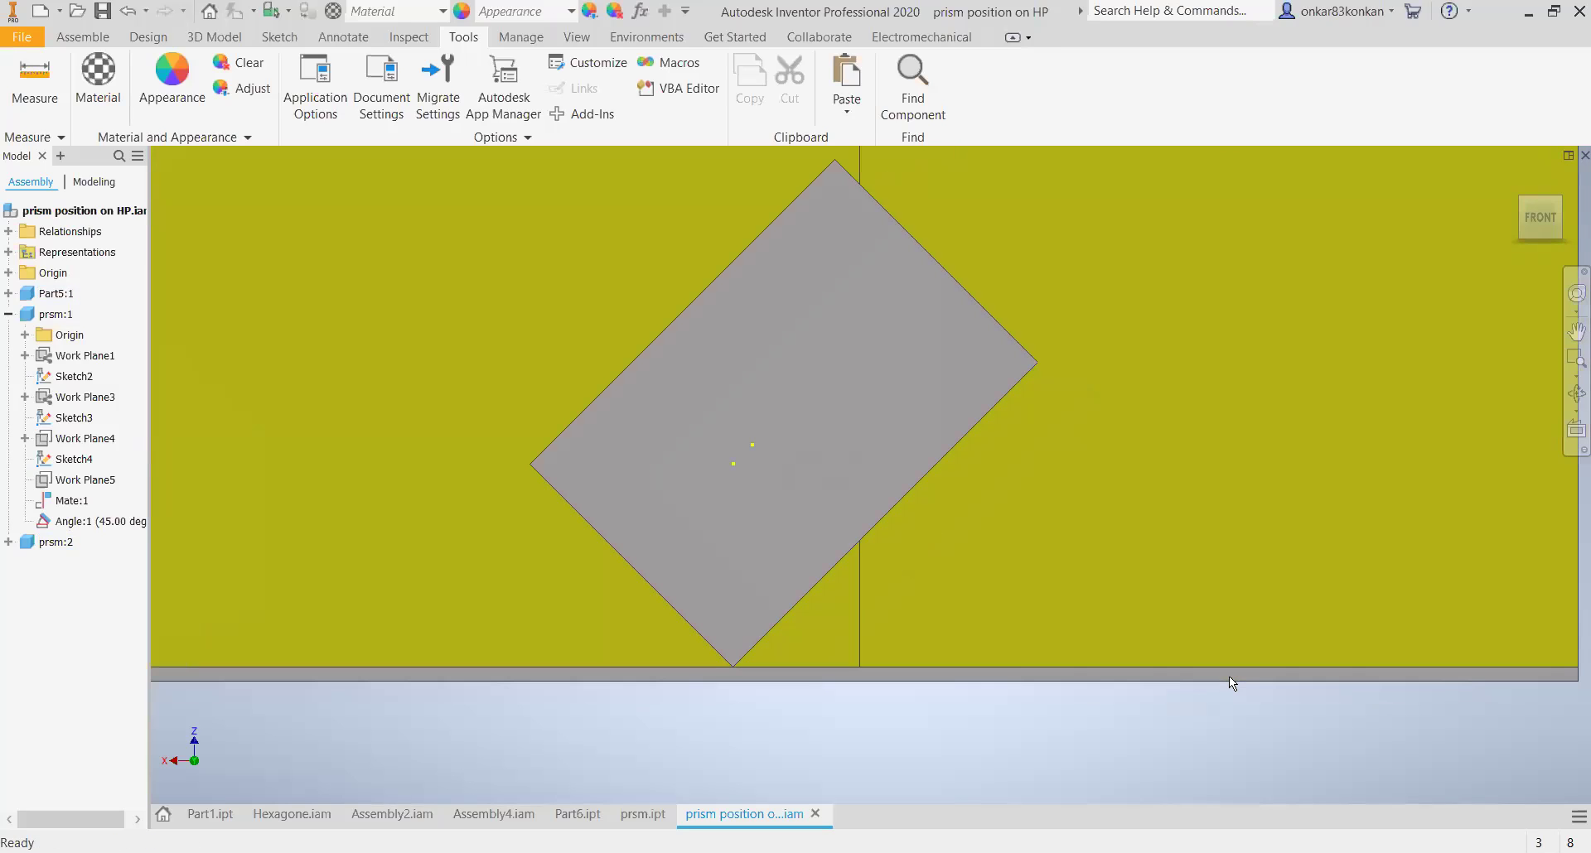
pyautogui.scroll(-1, 1219, 631)
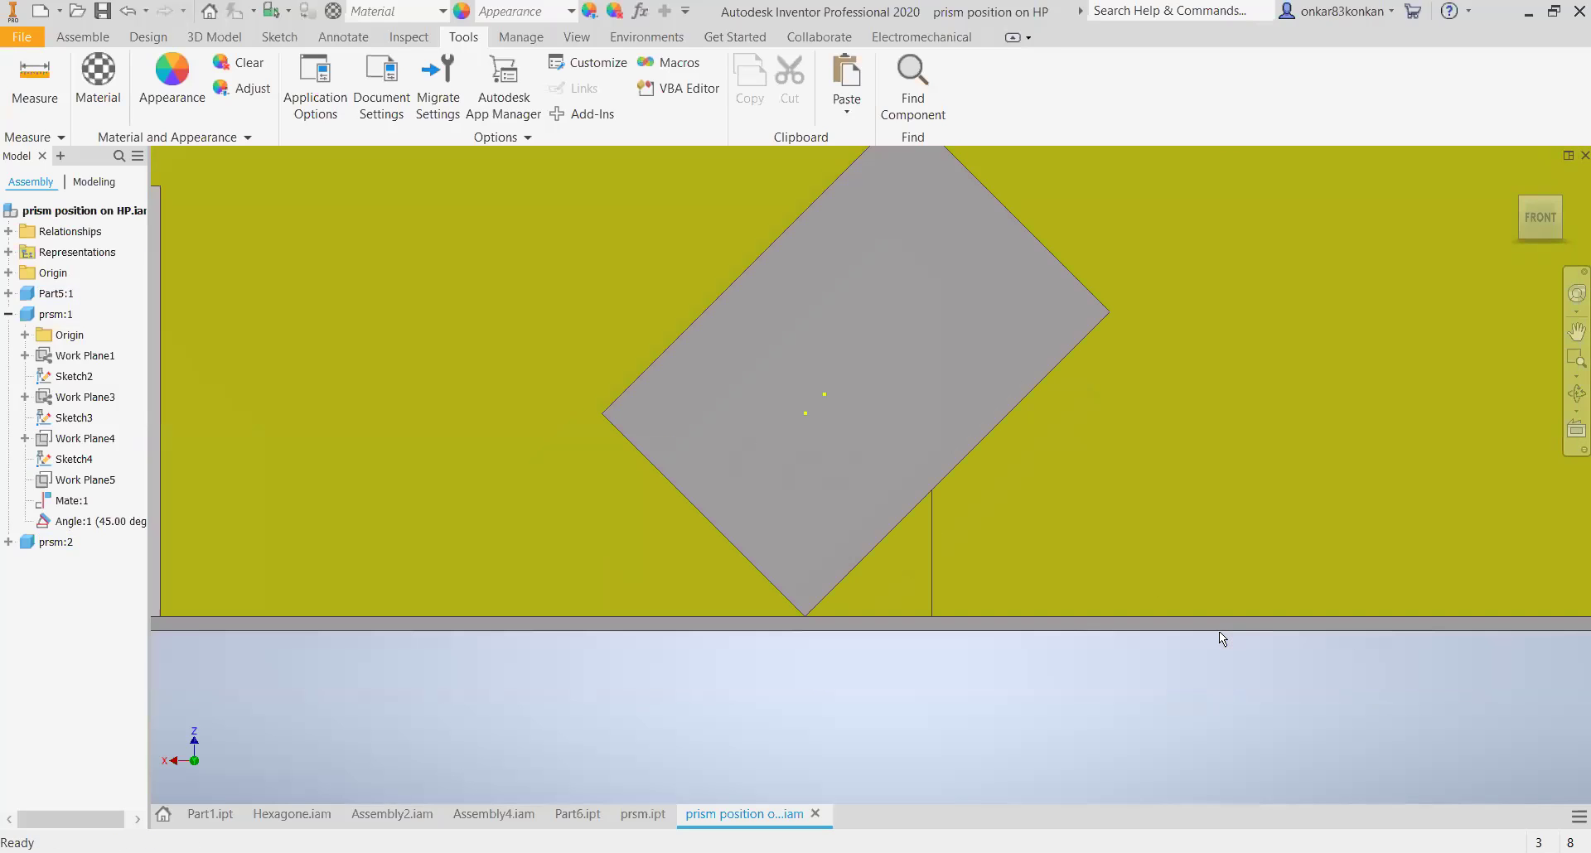
pyautogui.scroll(-3, 1216, 655)
pyautogui.click(501, 591)
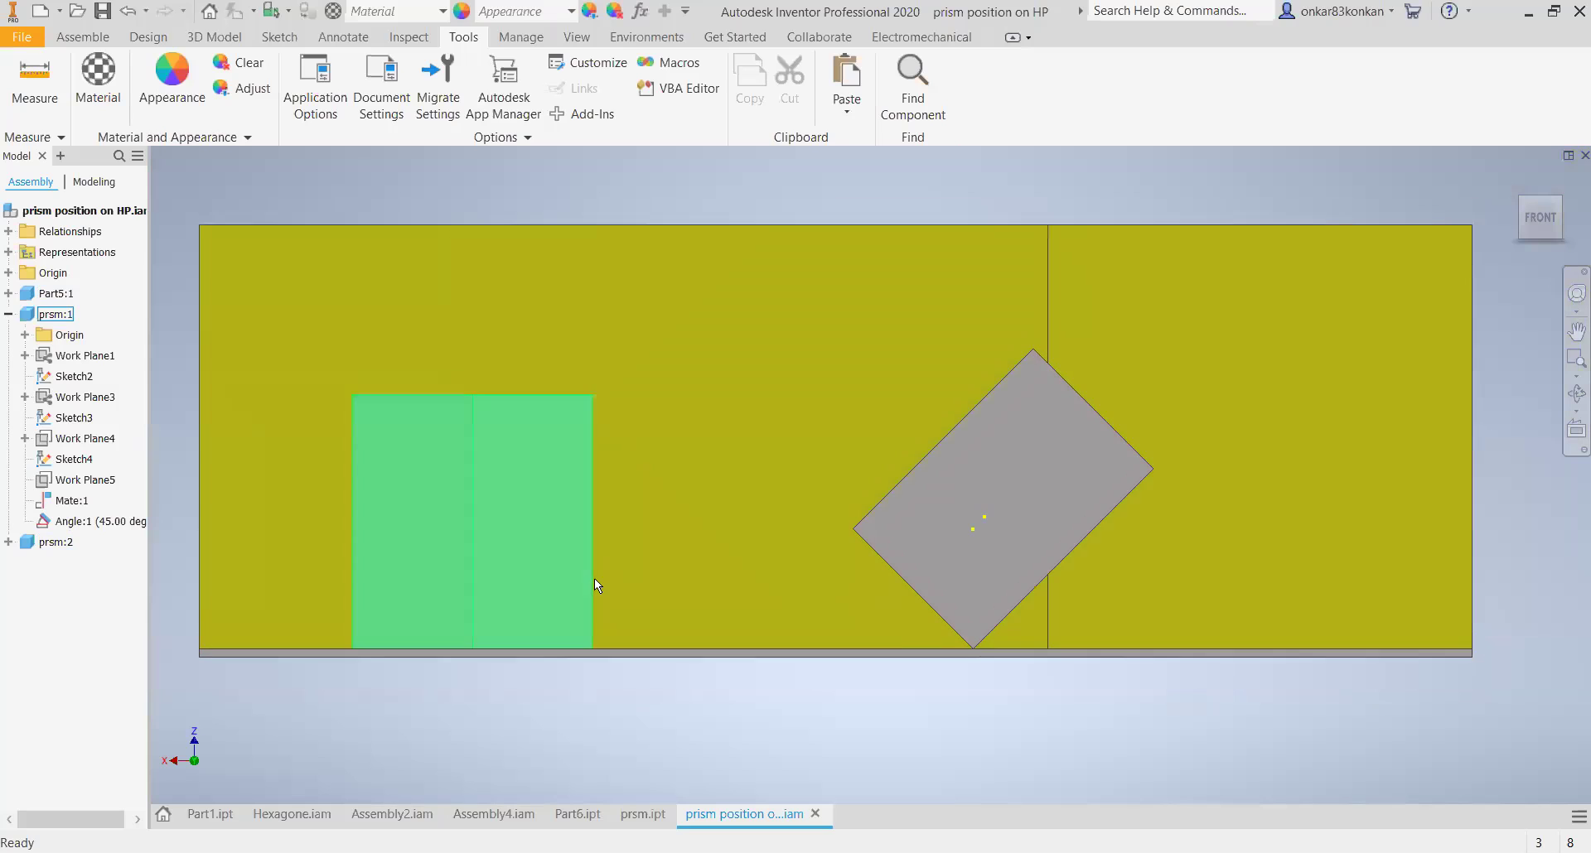
# - Drive prsm:2's Angle:3 constraint from -45° to an end value of 0 and back to its start
pyautogui.click(8, 542)
pyautogui.moveTo(89, 773)
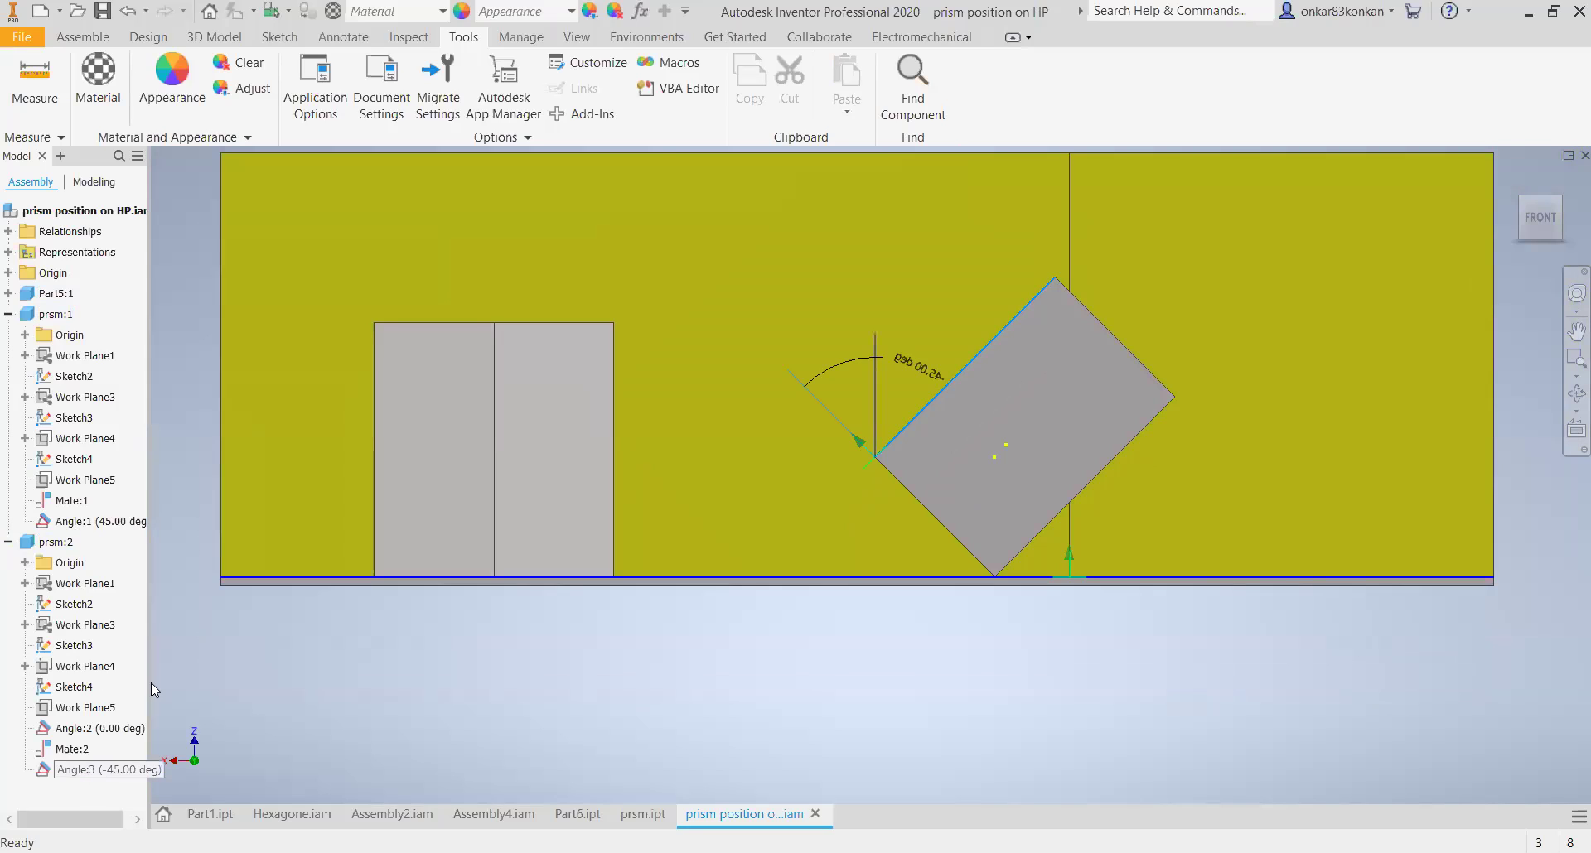
pyautogui.rightClick(86, 770)
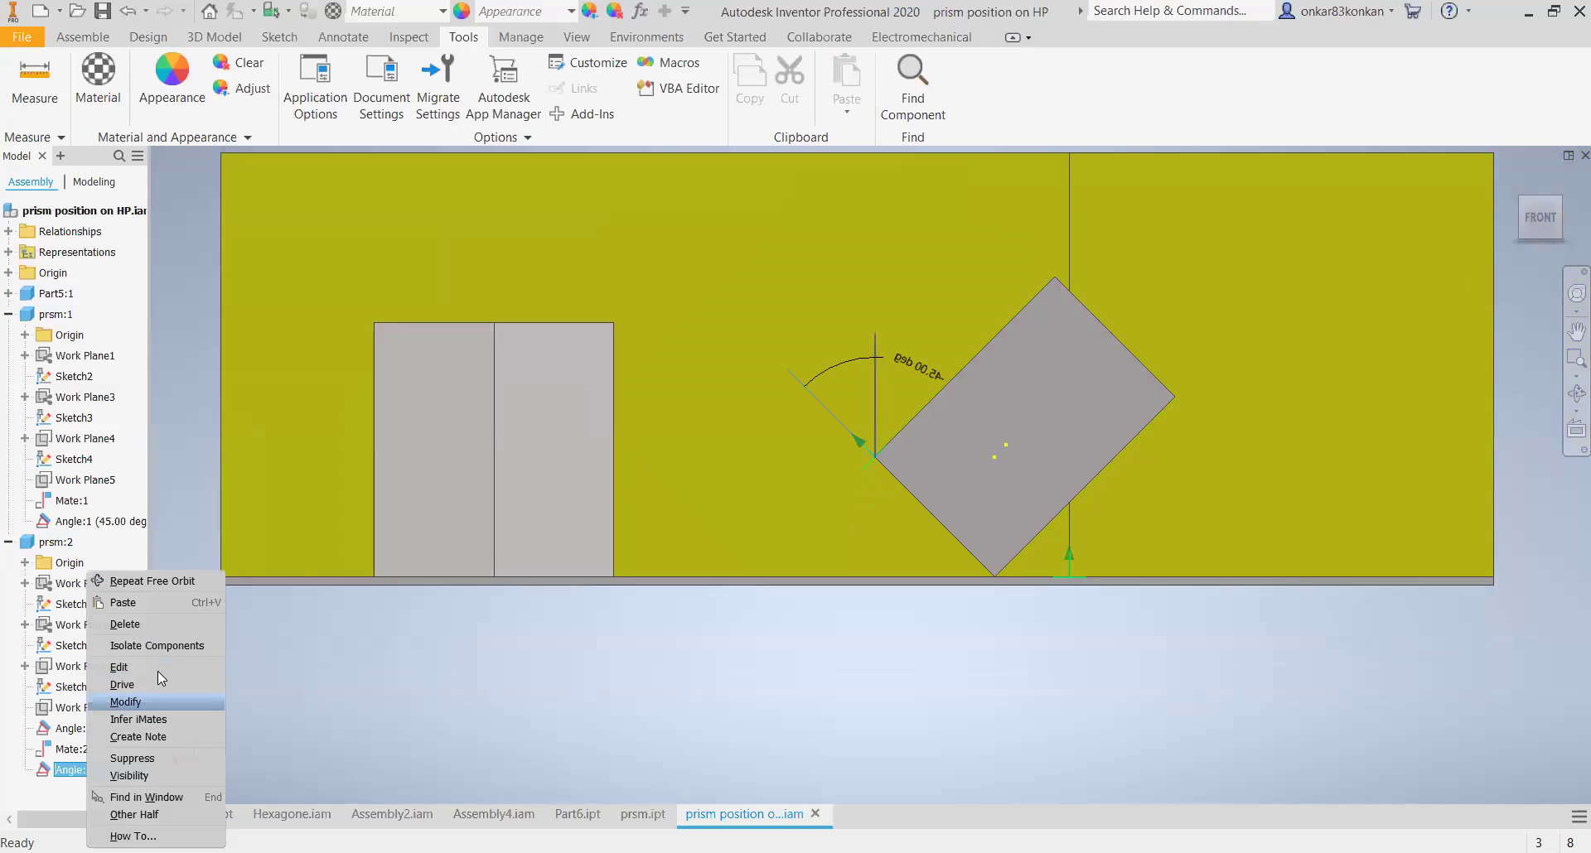
pyautogui.press('Escape')
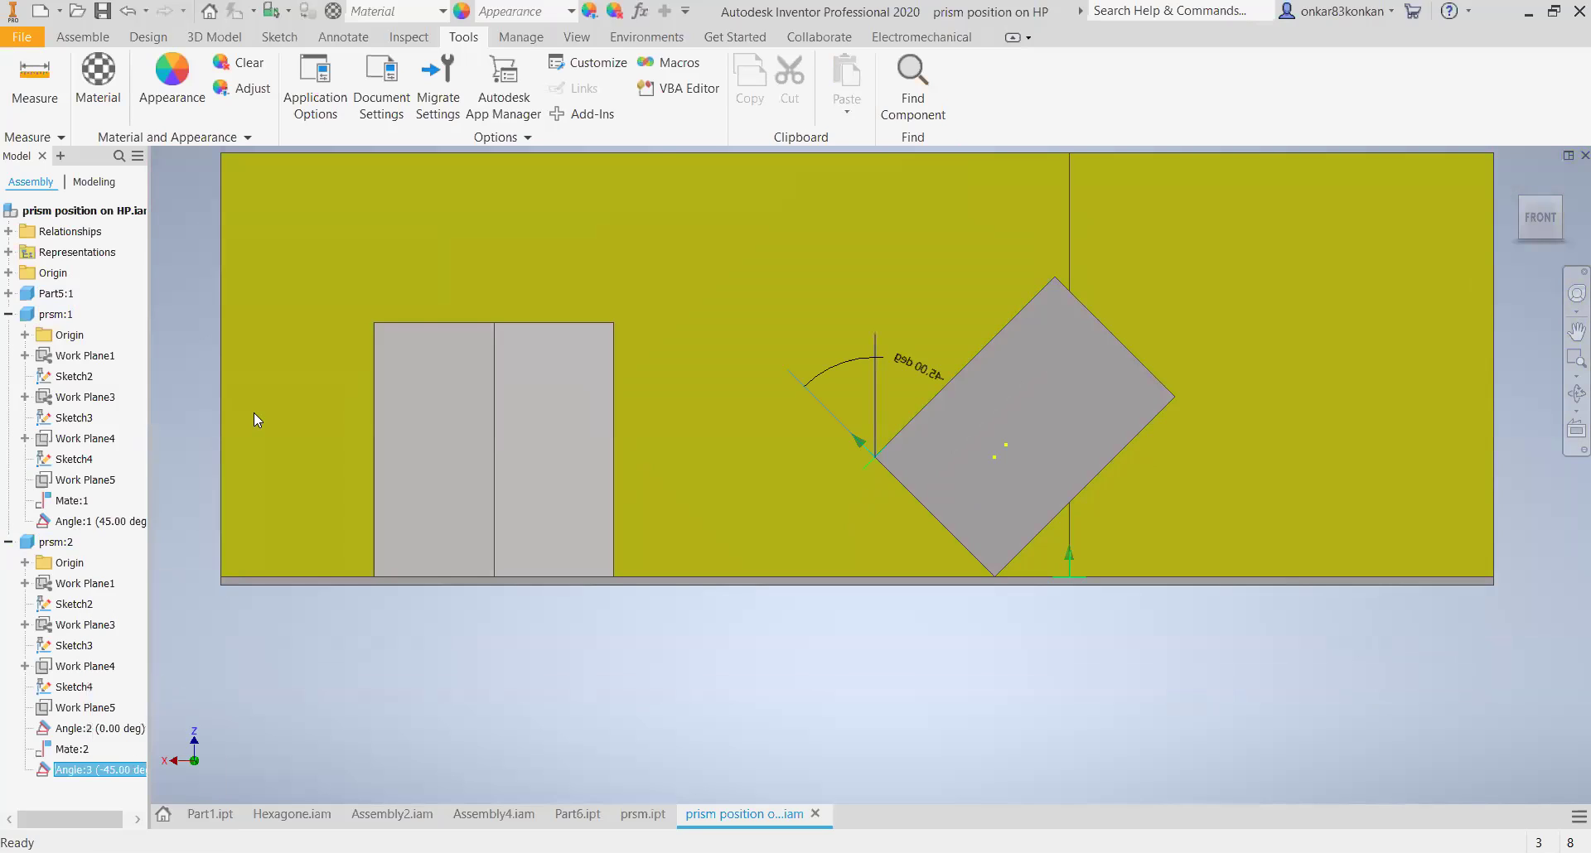
pyautogui.click(243, 292)
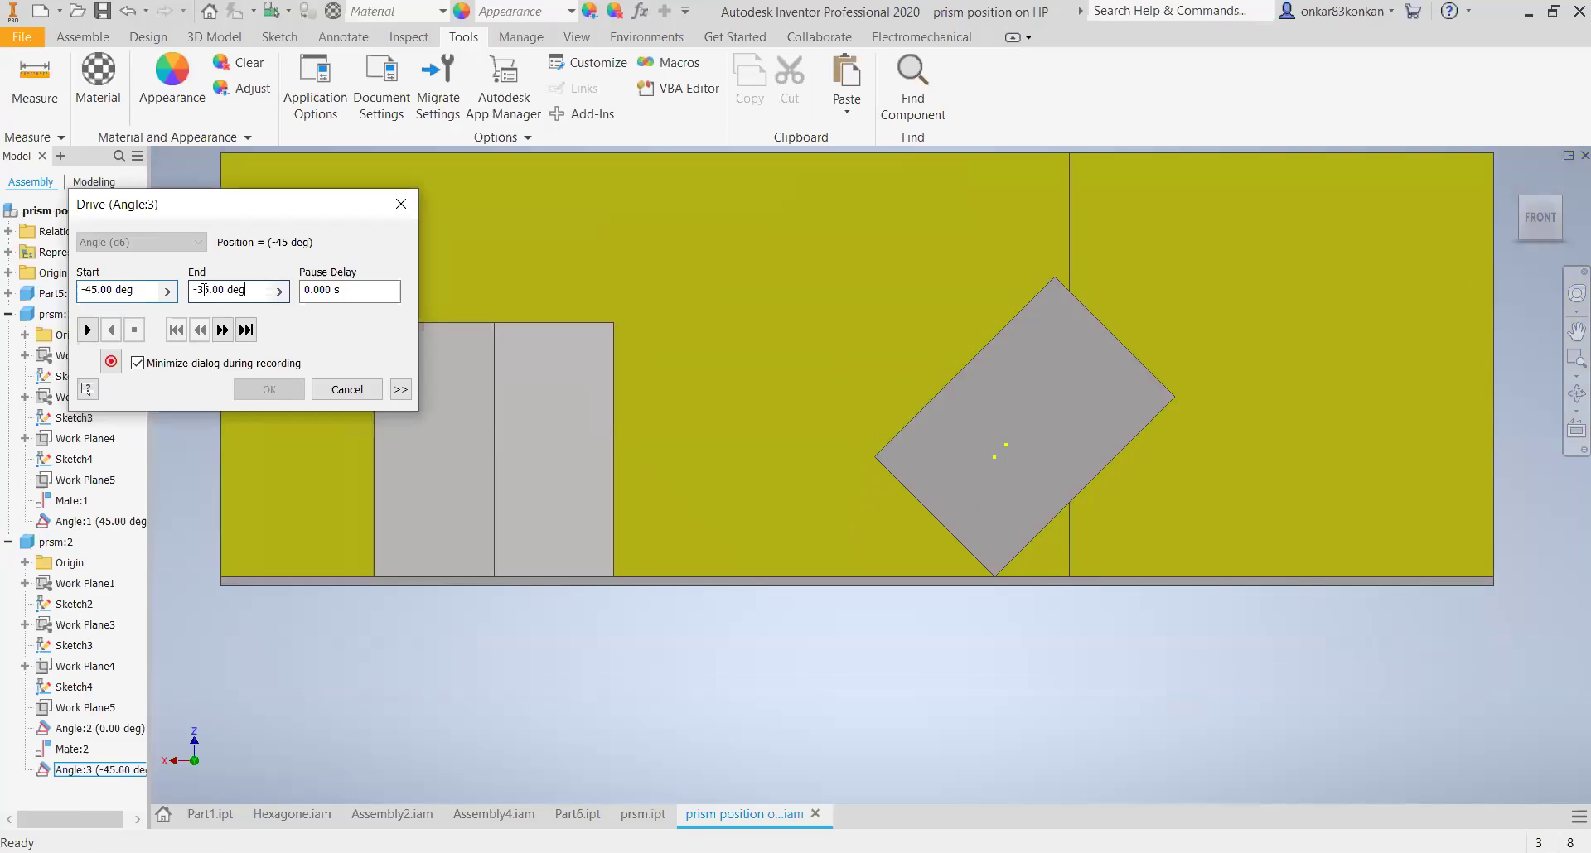
pyautogui.tripleClick(192, 290)
pyautogui.write('0')
pyautogui.click(342, 290)
pyautogui.click(87, 330)
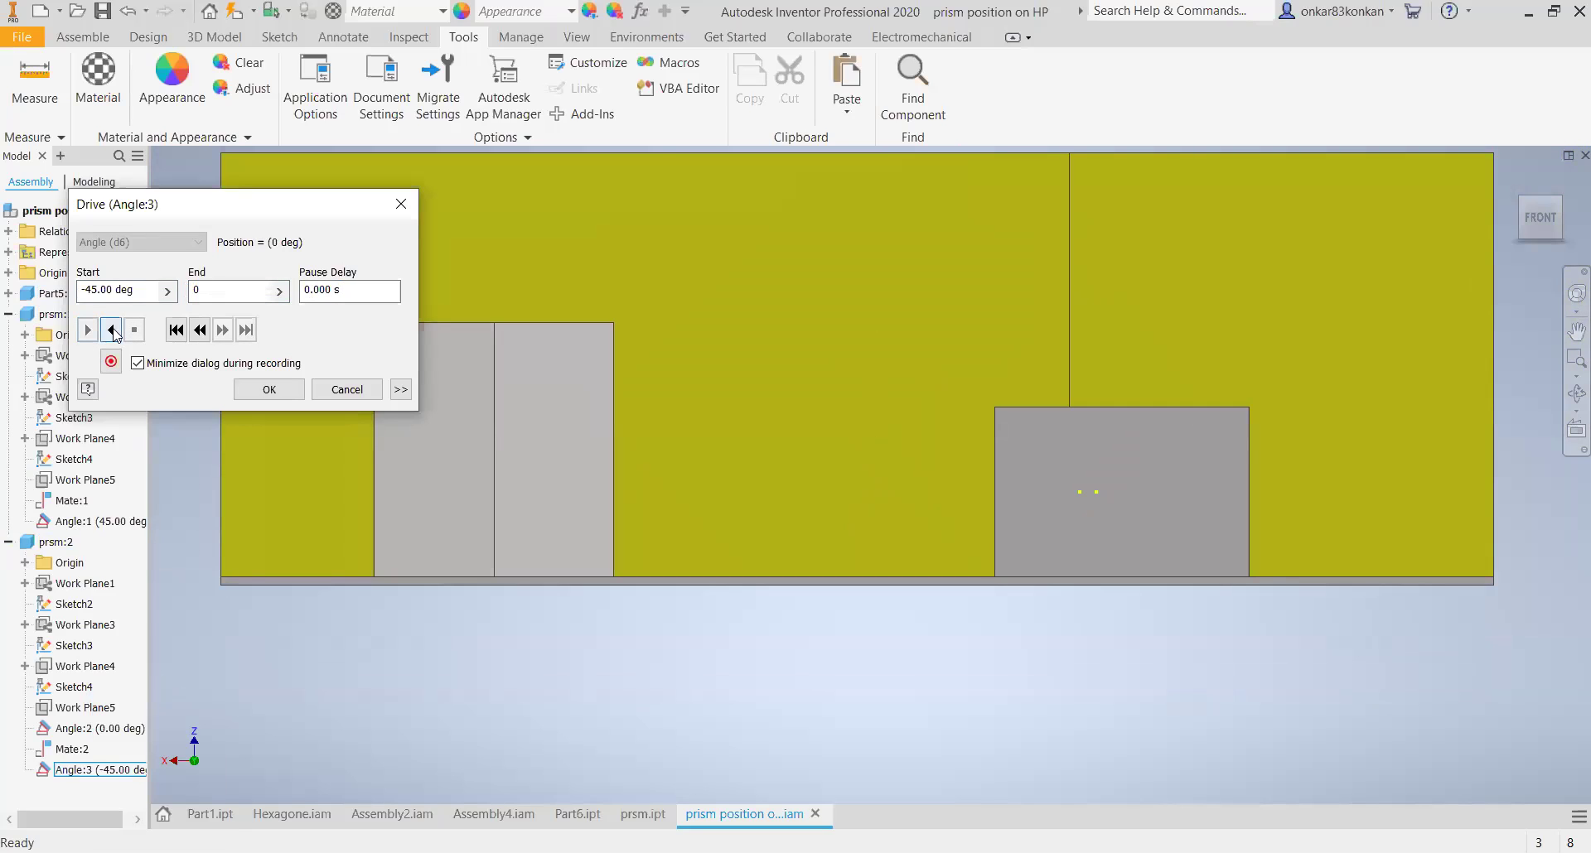
pyautogui.click(111, 331)
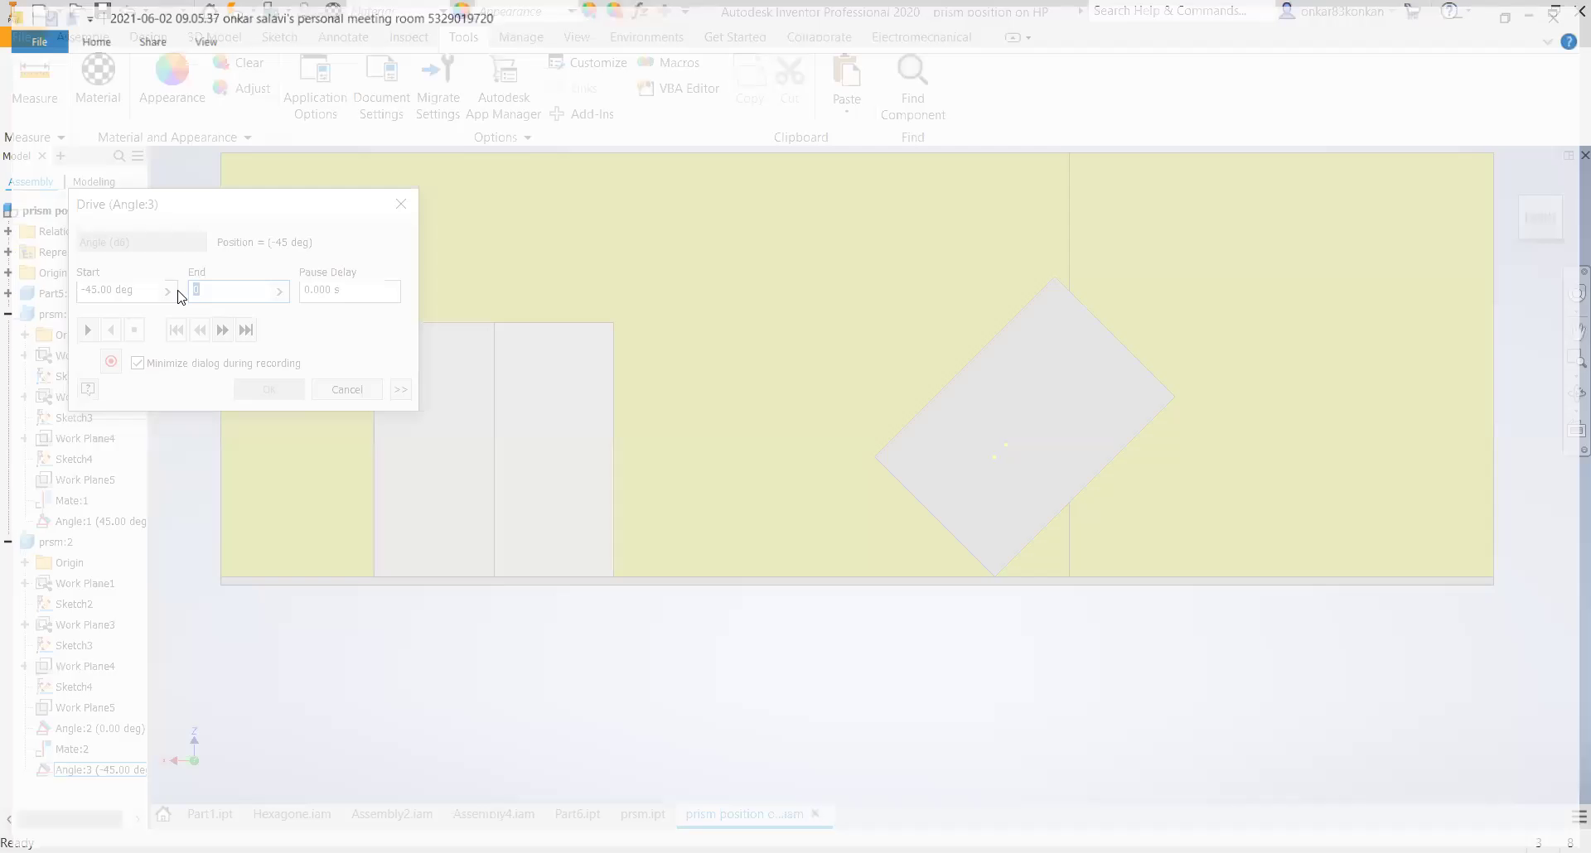
# - Set the Angle:3 drive's end value to -90 and drive prsm:2 to its upright position
pyautogui.write('-')
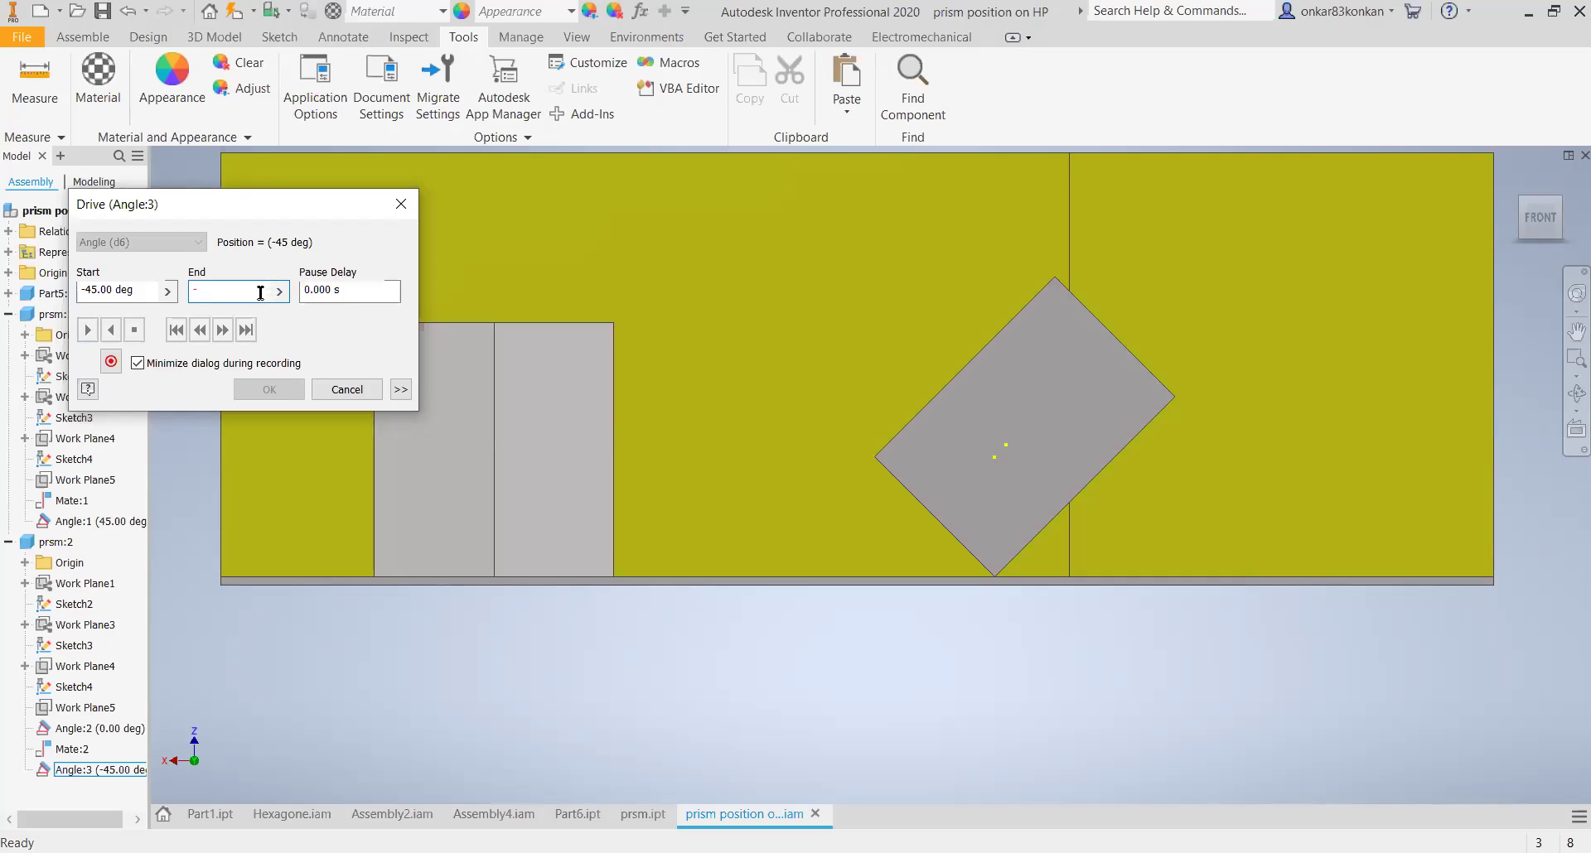
pyautogui.write('90')
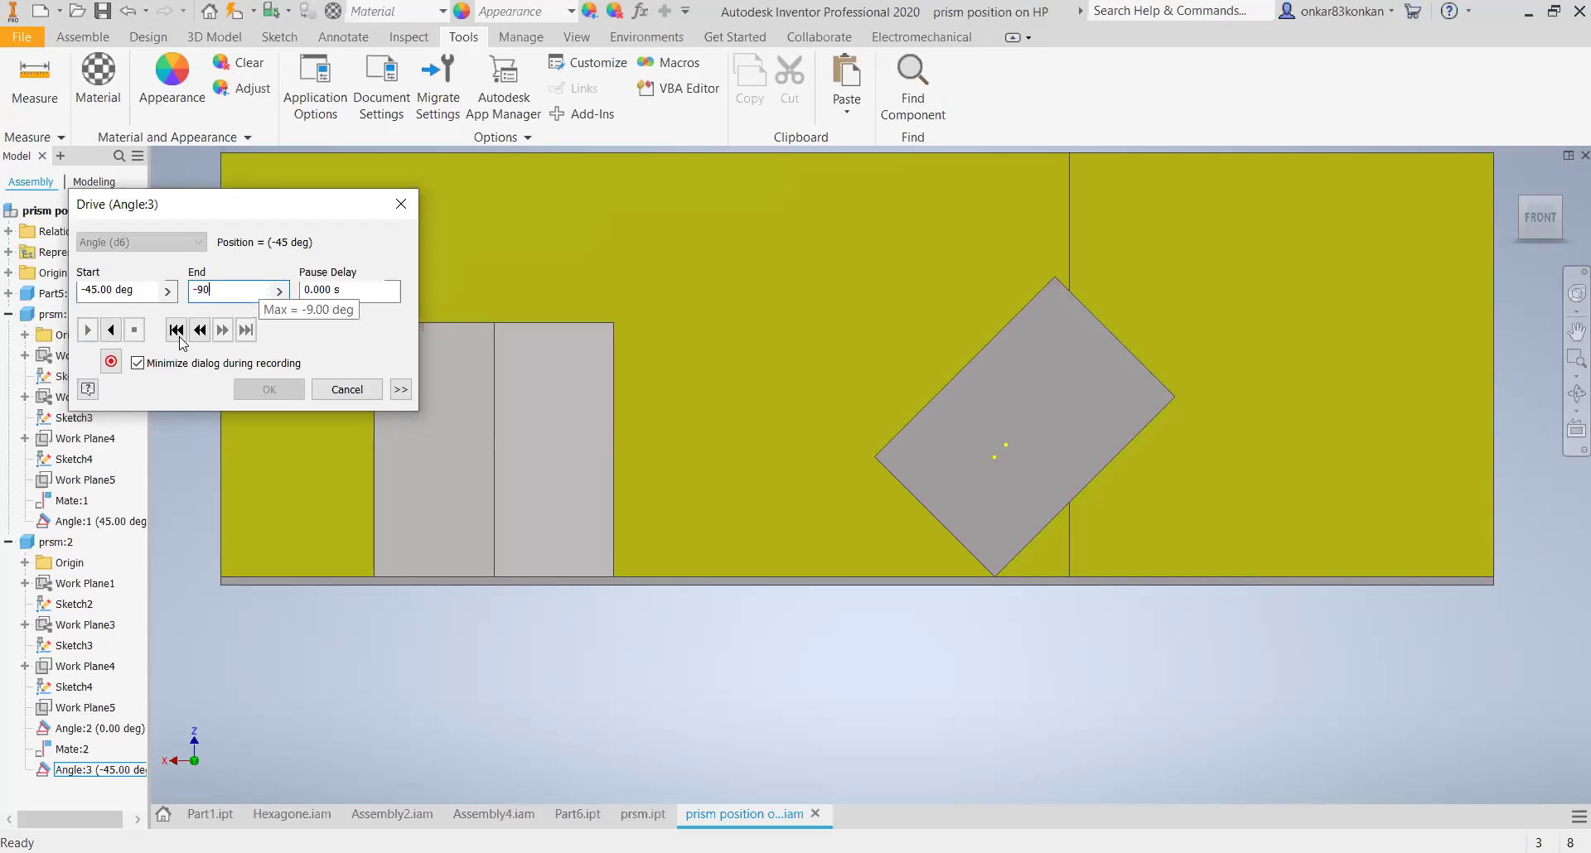
pyautogui.click(111, 330)
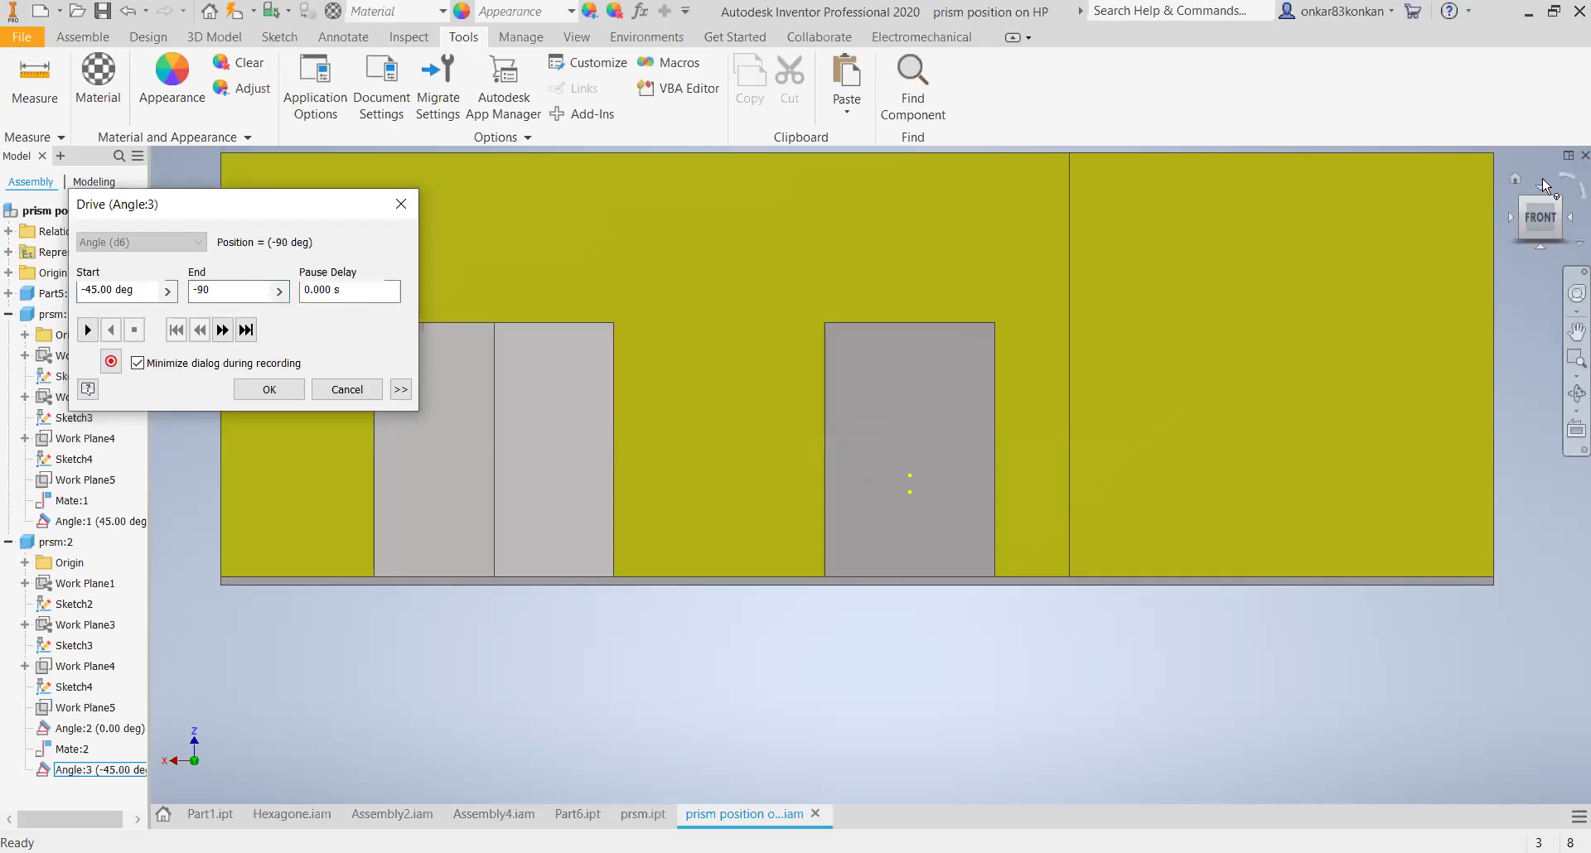
# - Examine the second prism standing upright on its base in the top and front views
pyautogui.click(1542, 188)
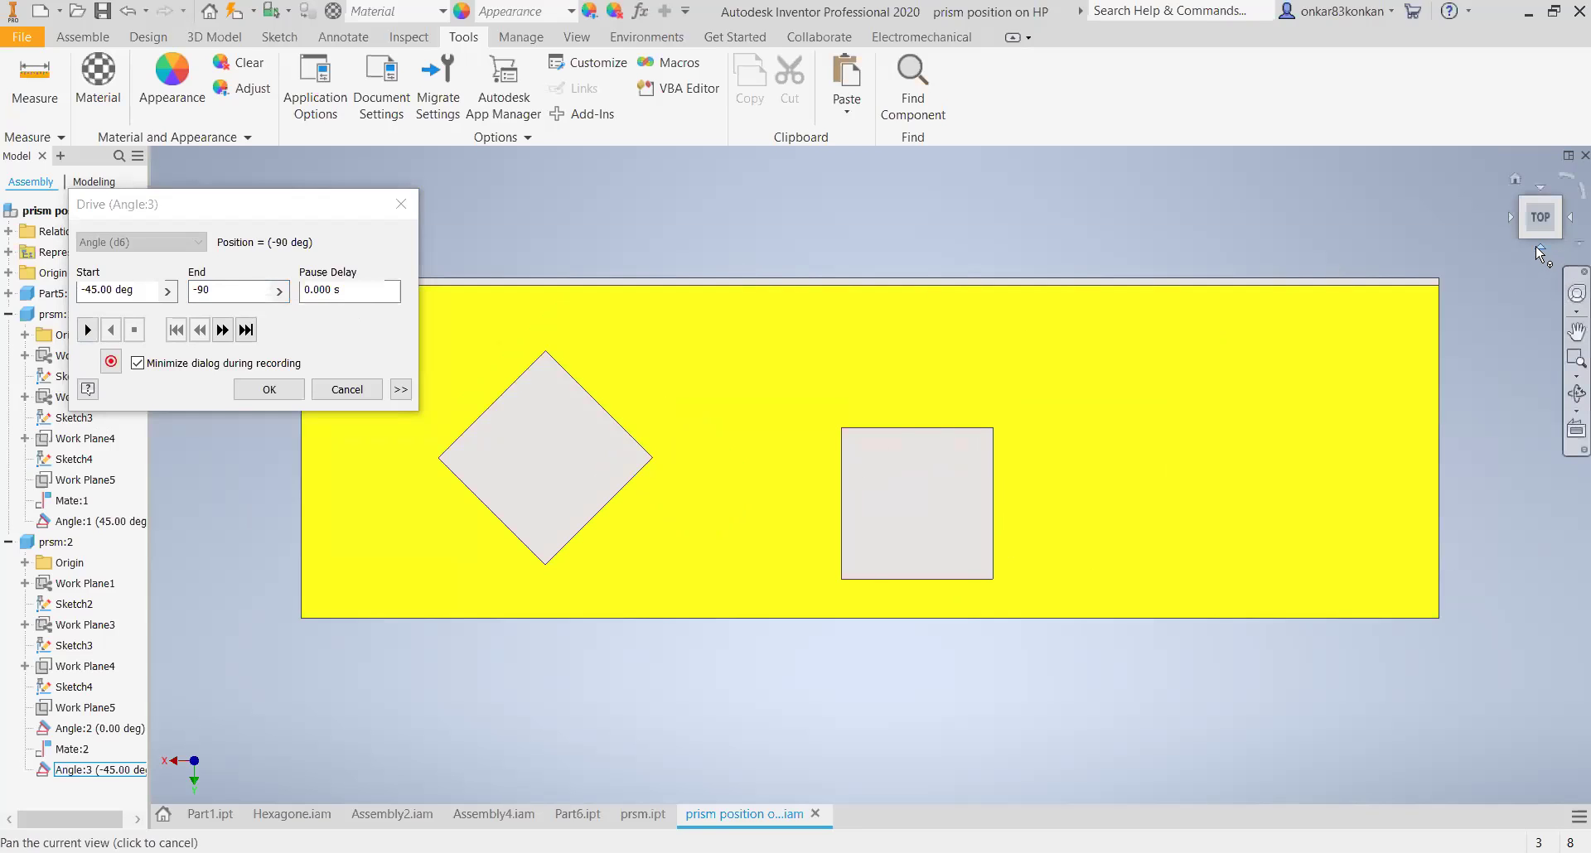
pyautogui.moveTo(1534, 246); pyautogui.dragTo(1535, 256)
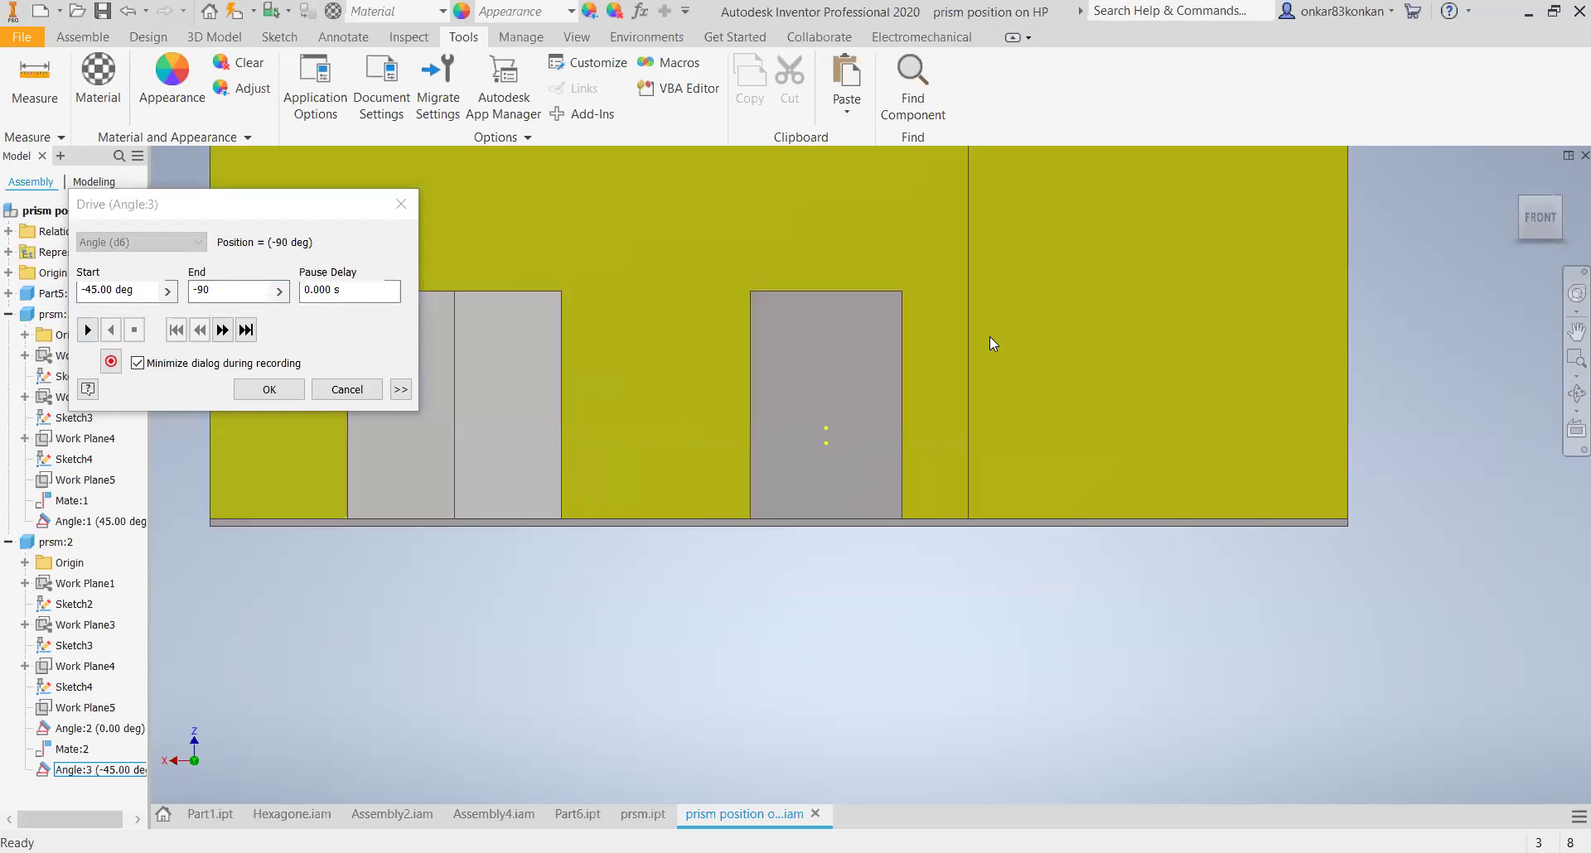
pyautogui.scroll(5, 903, 555)
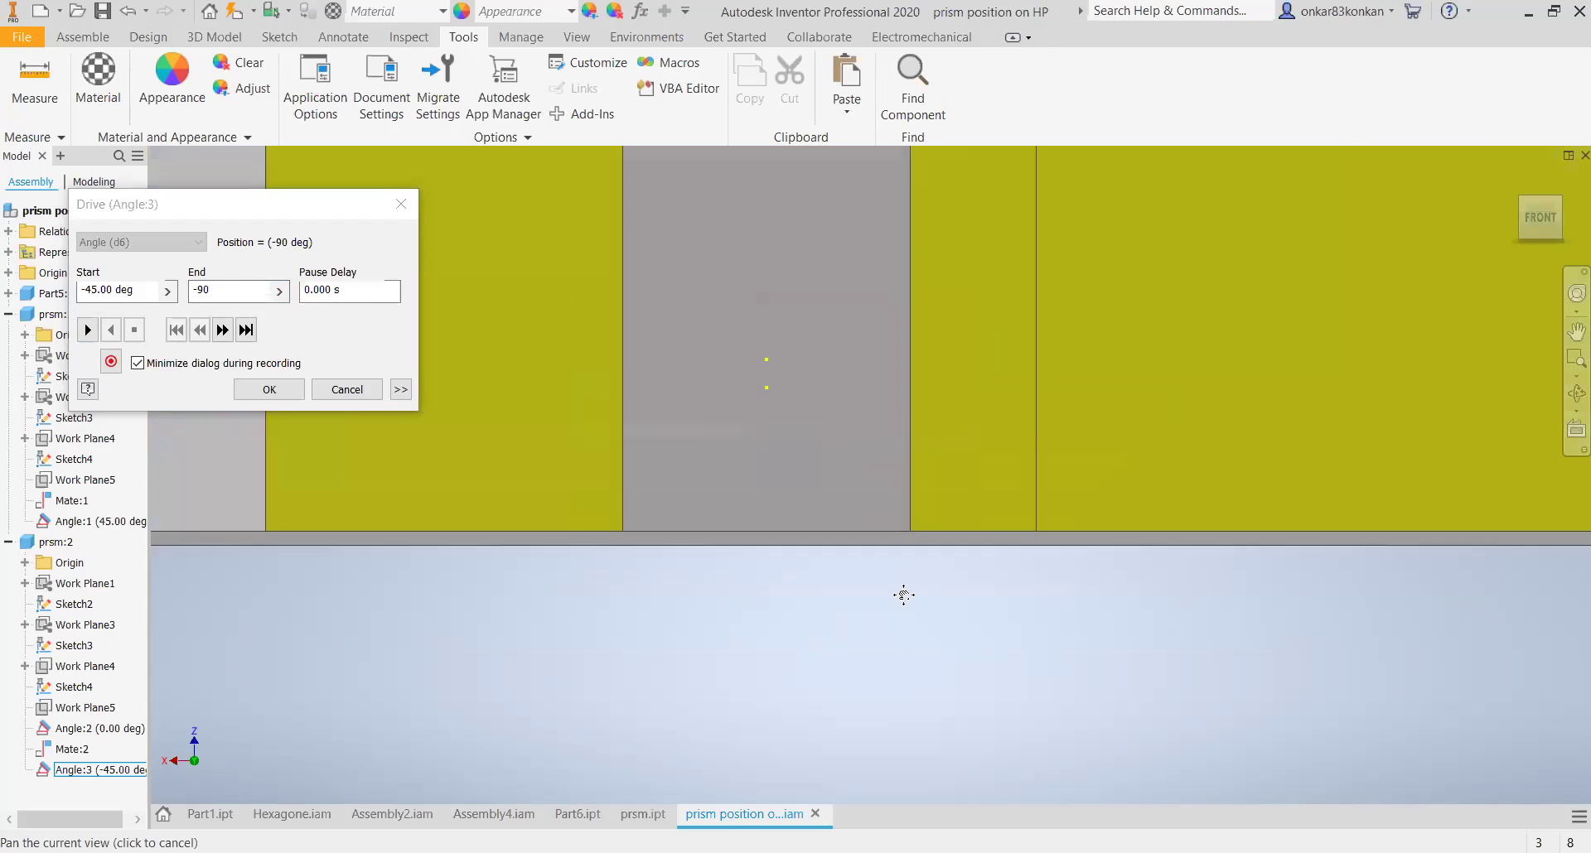
pyautogui.moveTo(903, 595); pyautogui.dragTo(903, 595, button='middle')
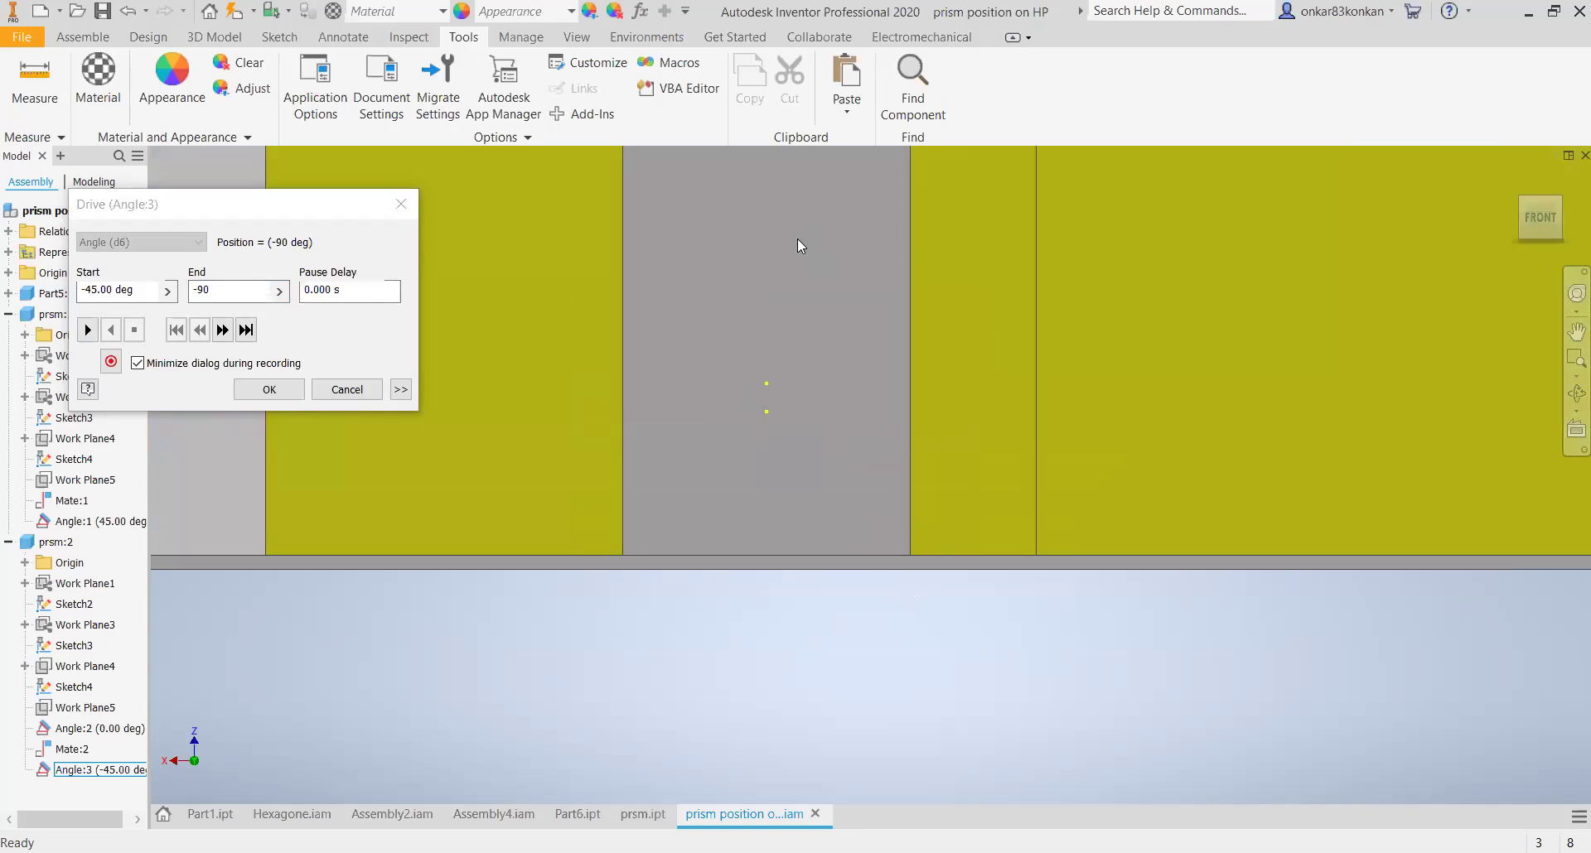
pyautogui.moveTo(815, 406); pyautogui.dragTo(737, 522, button='middle')
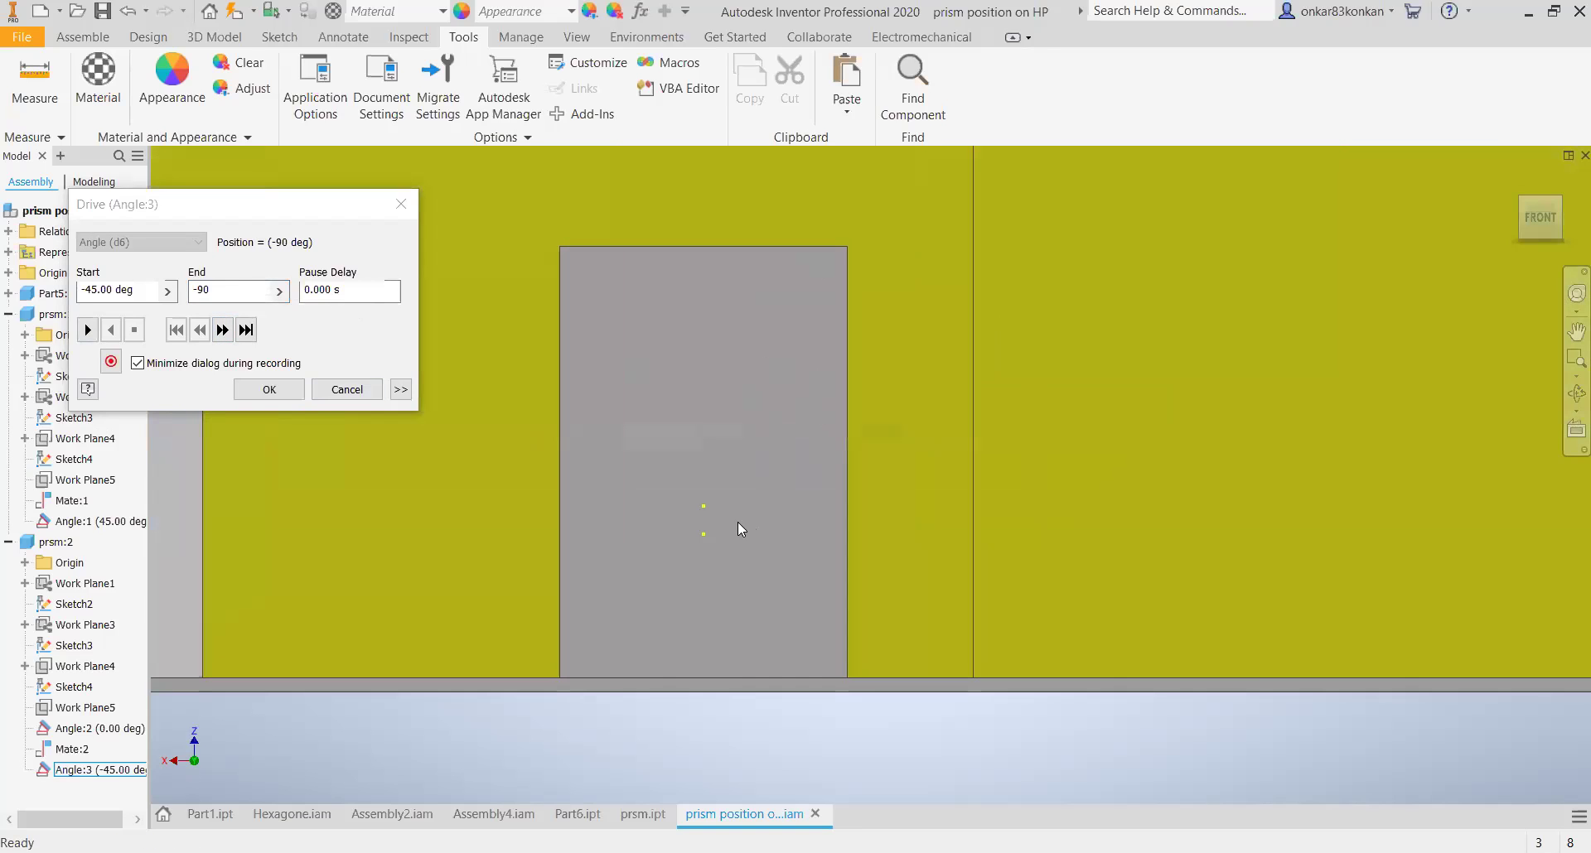
pyautogui.scroll(-3, 749, 522)
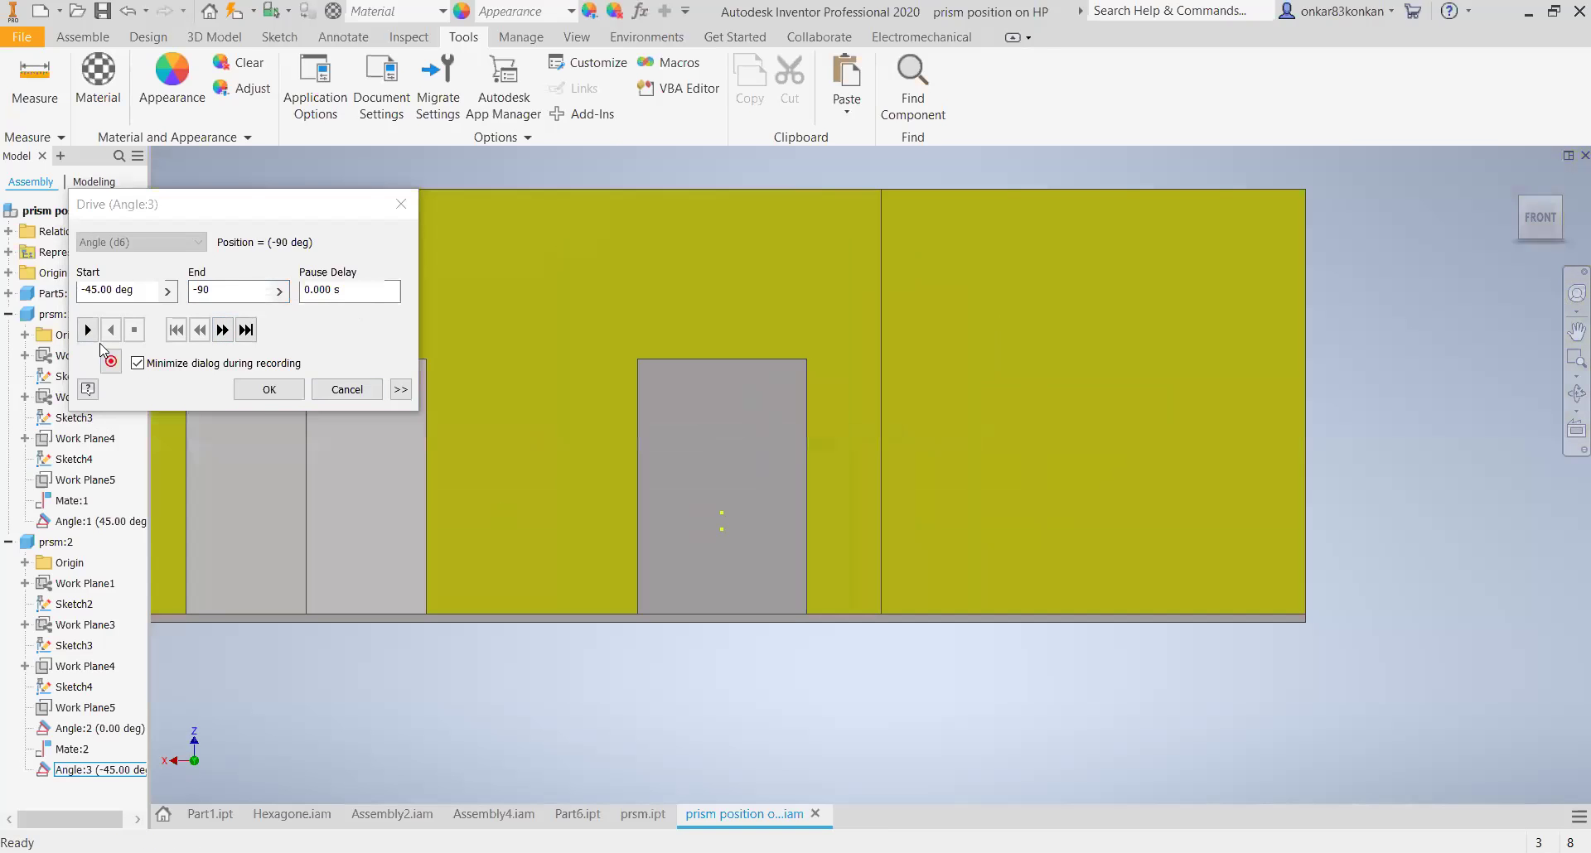
# - Set the drive's pause delay to 0.1 s, drive prsm:2 from -90° back to -45°, and close the drive settings
pyautogui.click(385, 290)
pyautogui.write('.1')
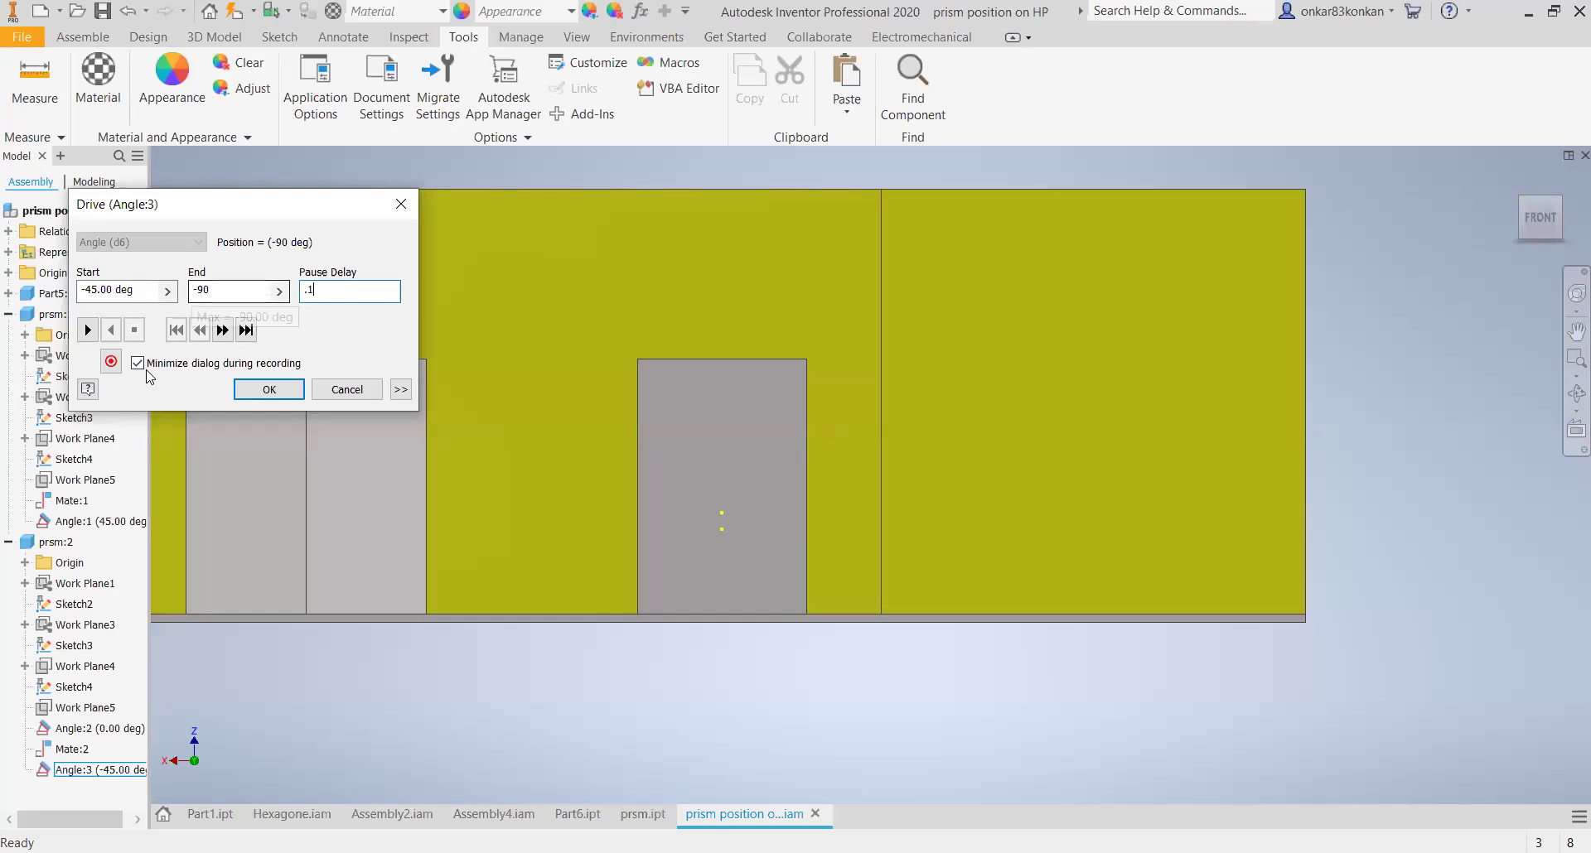
pyautogui.click(87, 329)
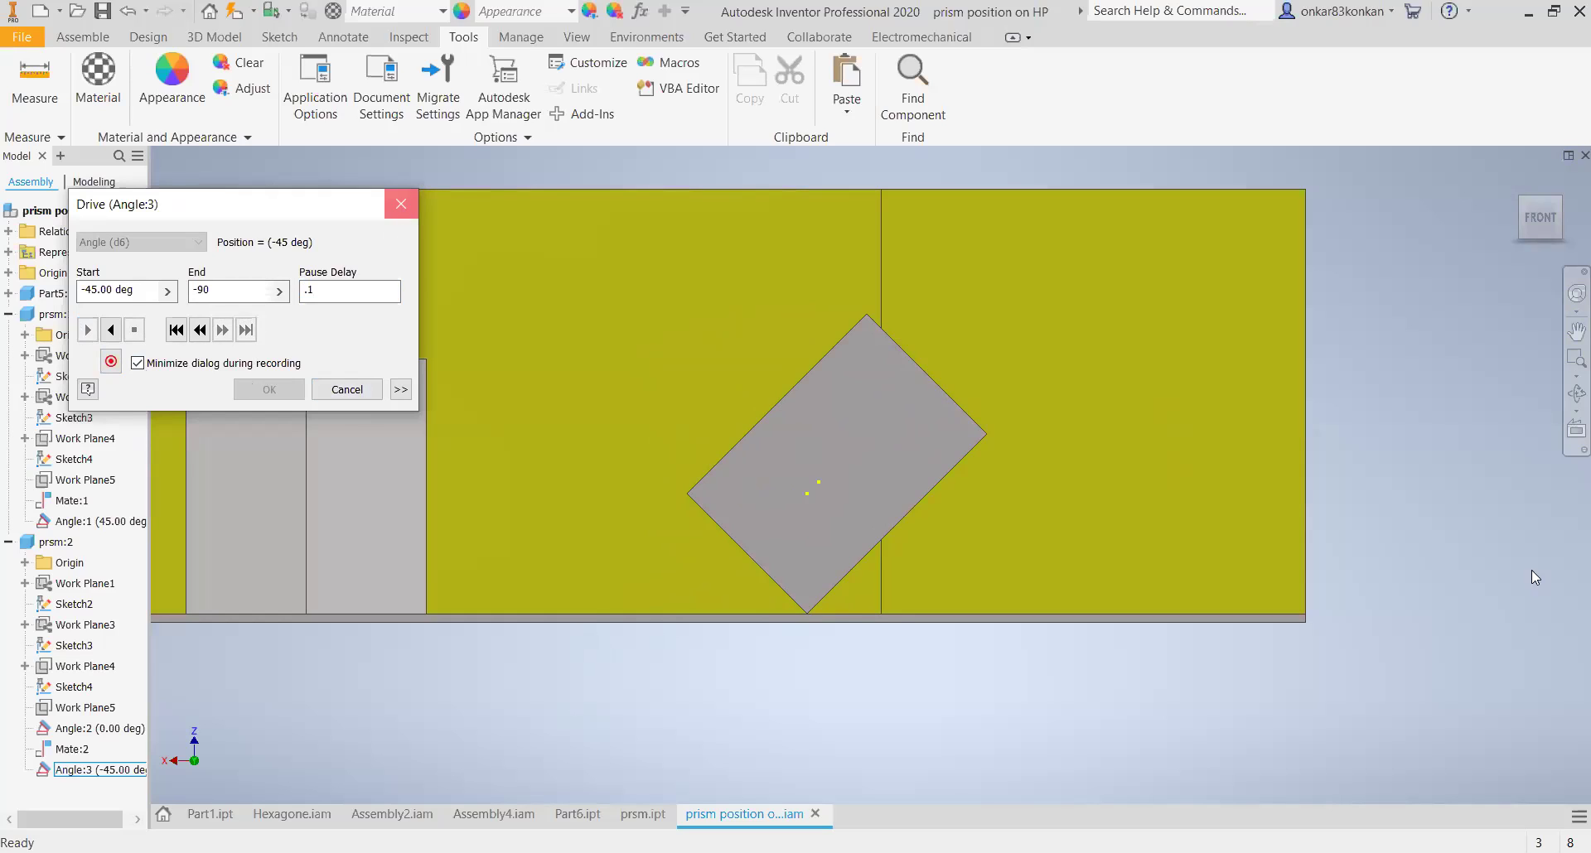
pyautogui.click(401, 204)
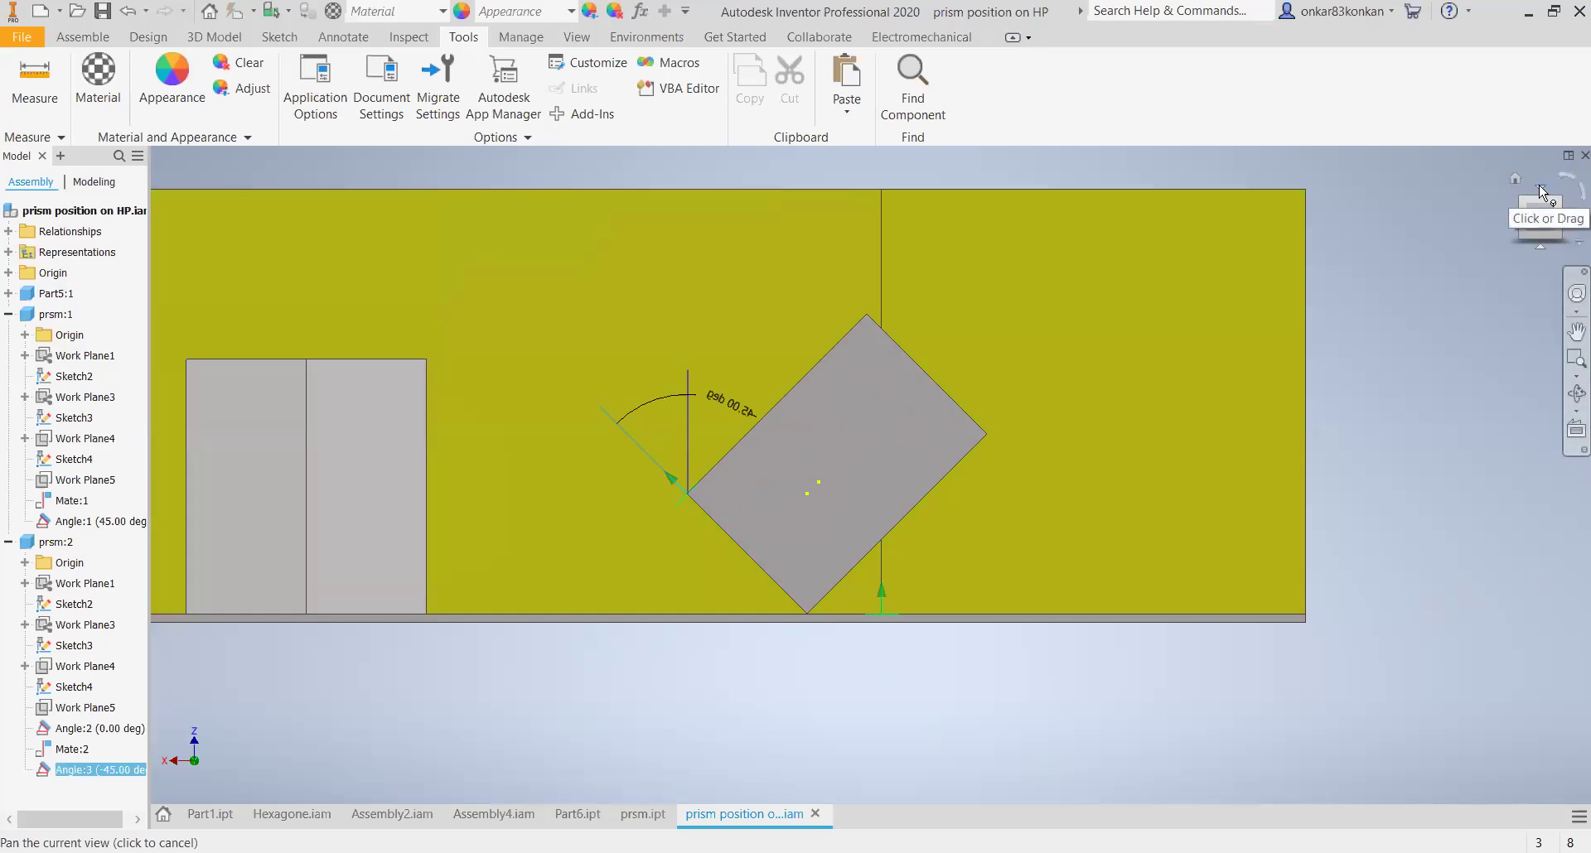
# - Compare the tilted prism's top view with its front view
pyautogui.click(1542, 192)
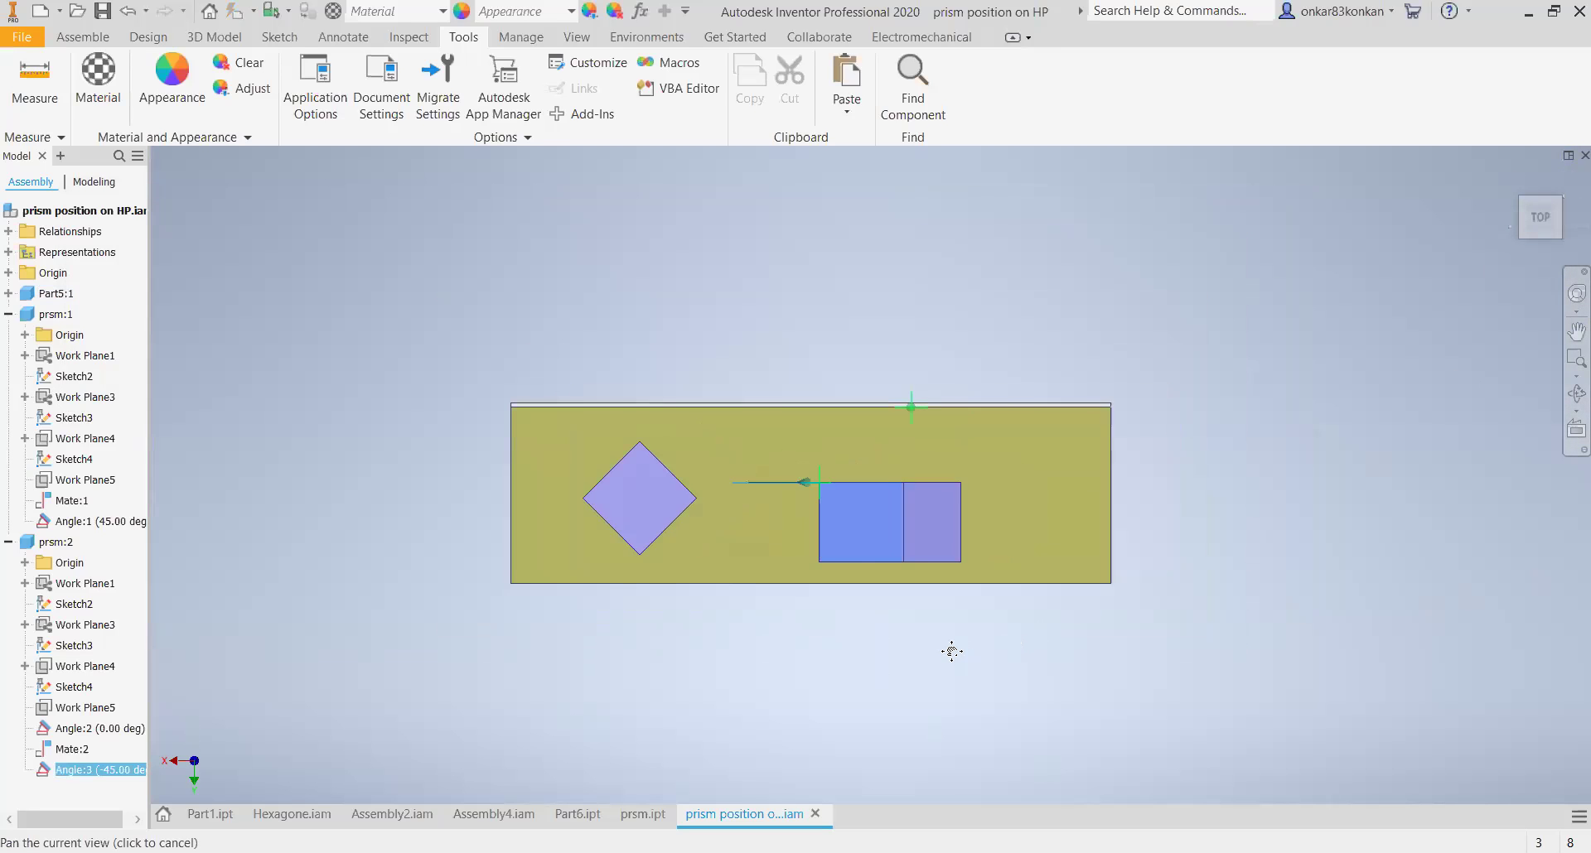
pyautogui.scroll(3, 912, 600)
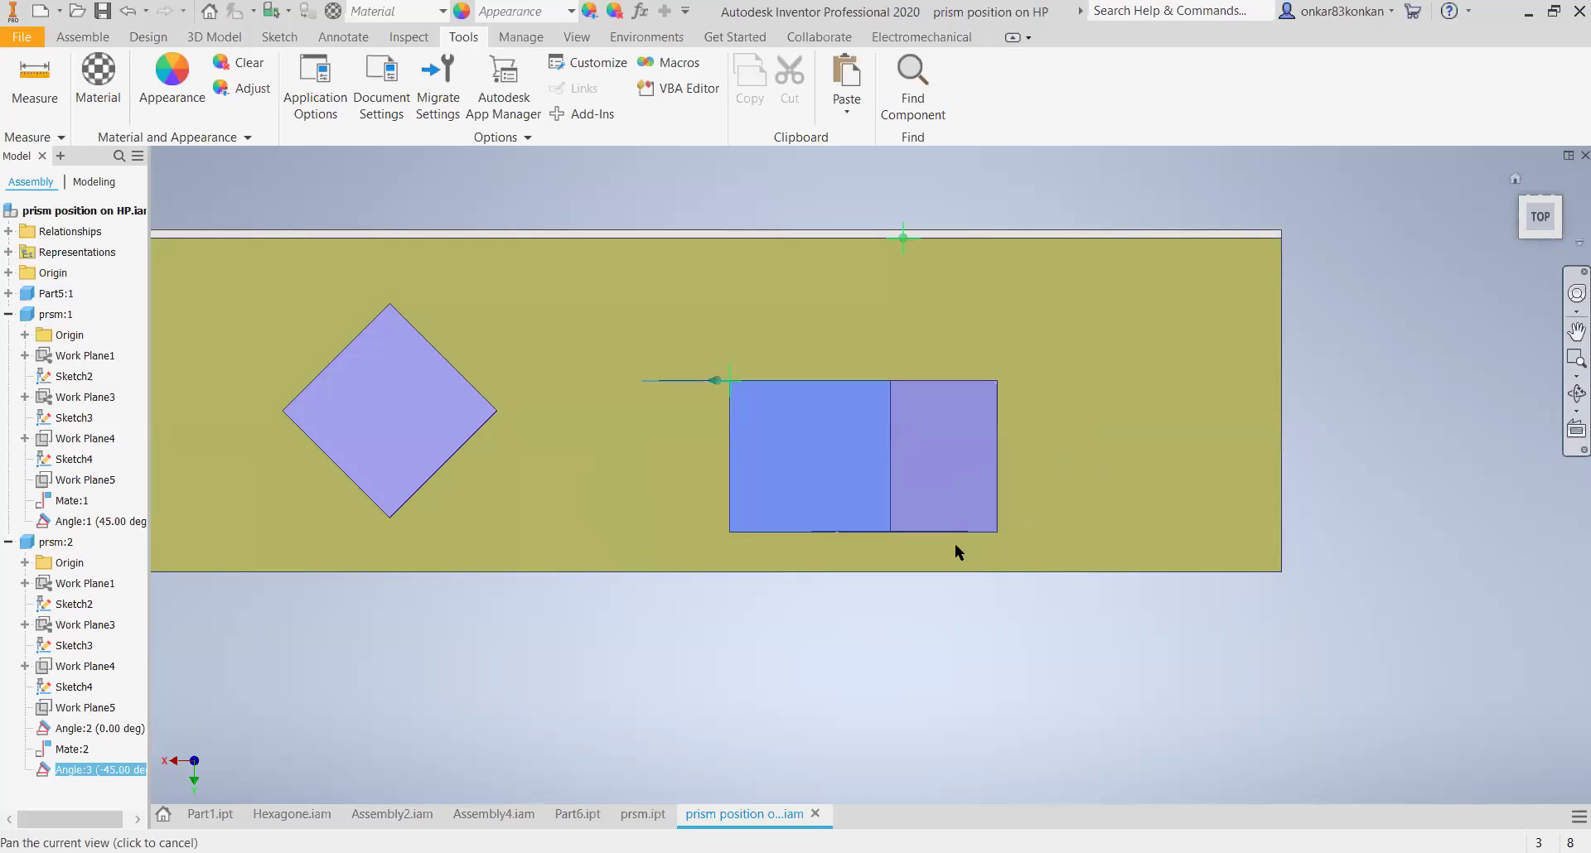
pyautogui.press('F5')
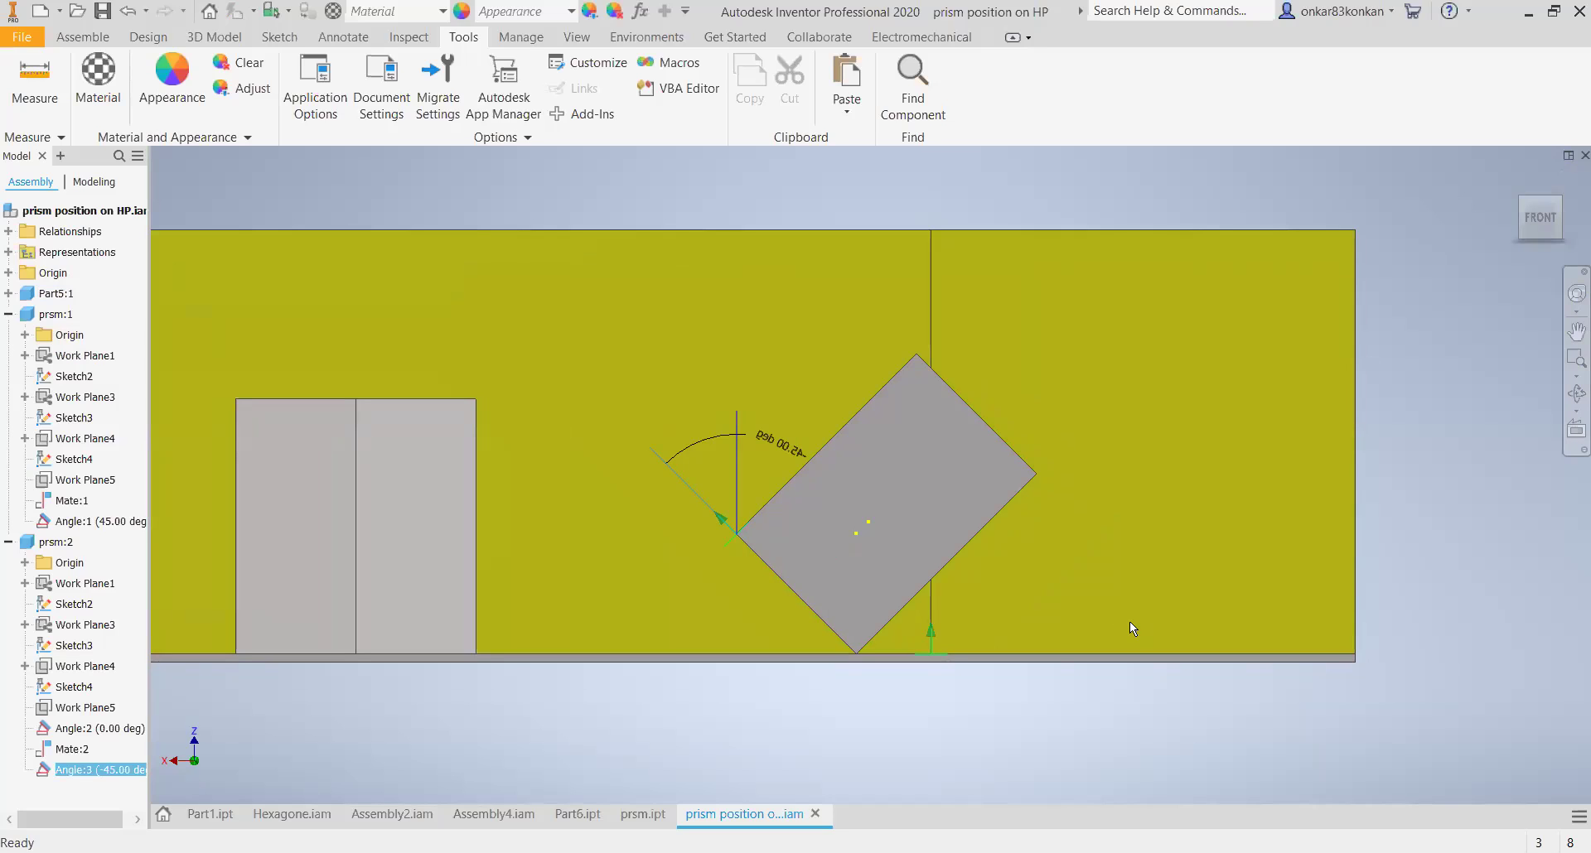
# - Drive prsm:2 upright to -90° with the Angle:3 constraint and inspect it in the top and front views
pyautogui.rightClick(89, 771)
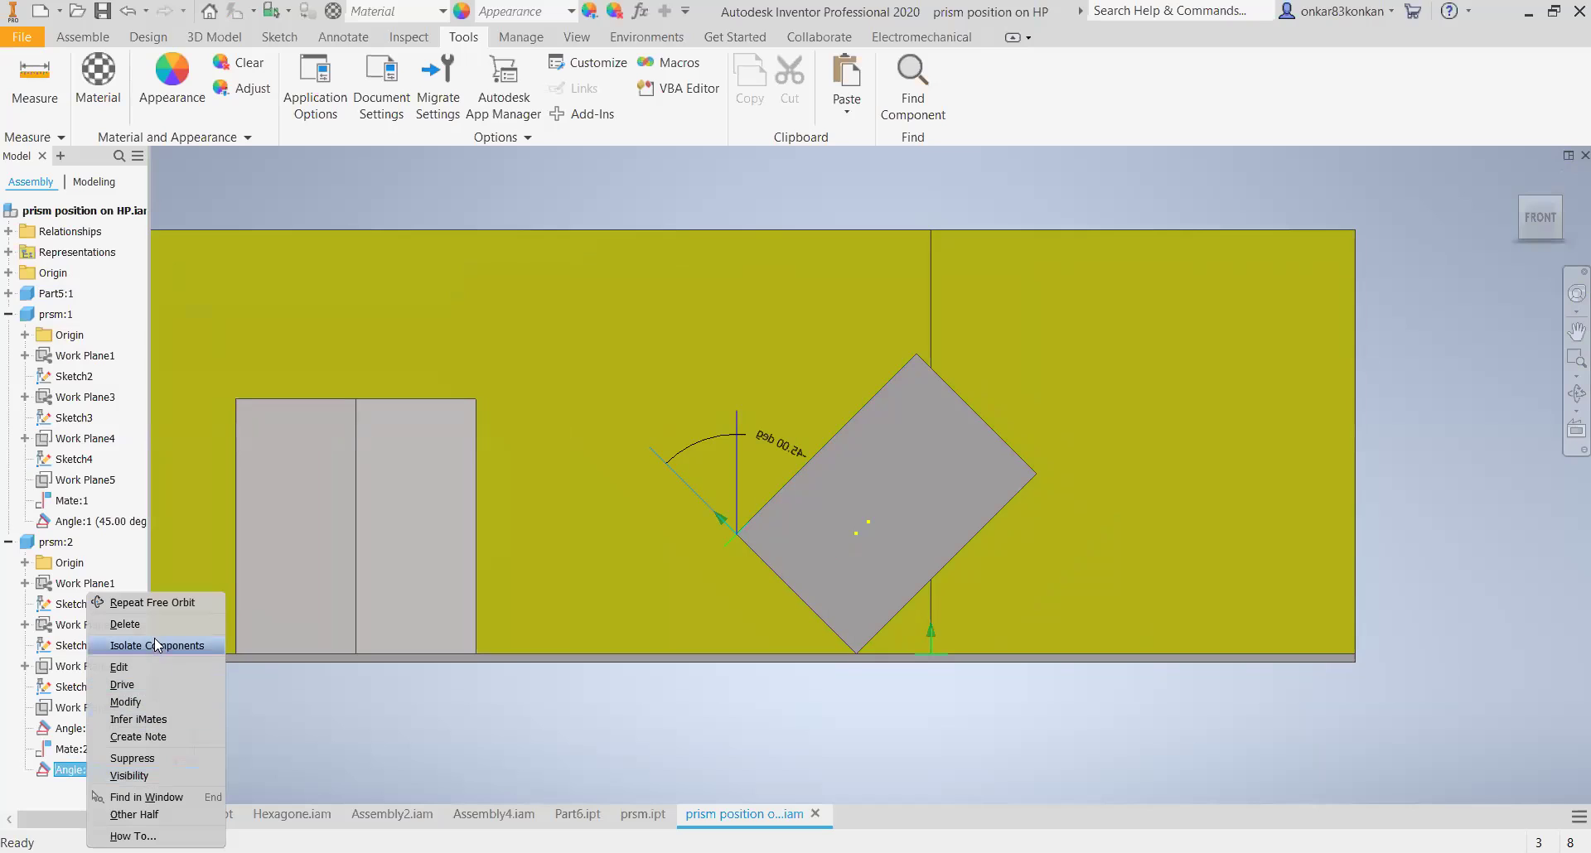
pyautogui.click(157, 685)
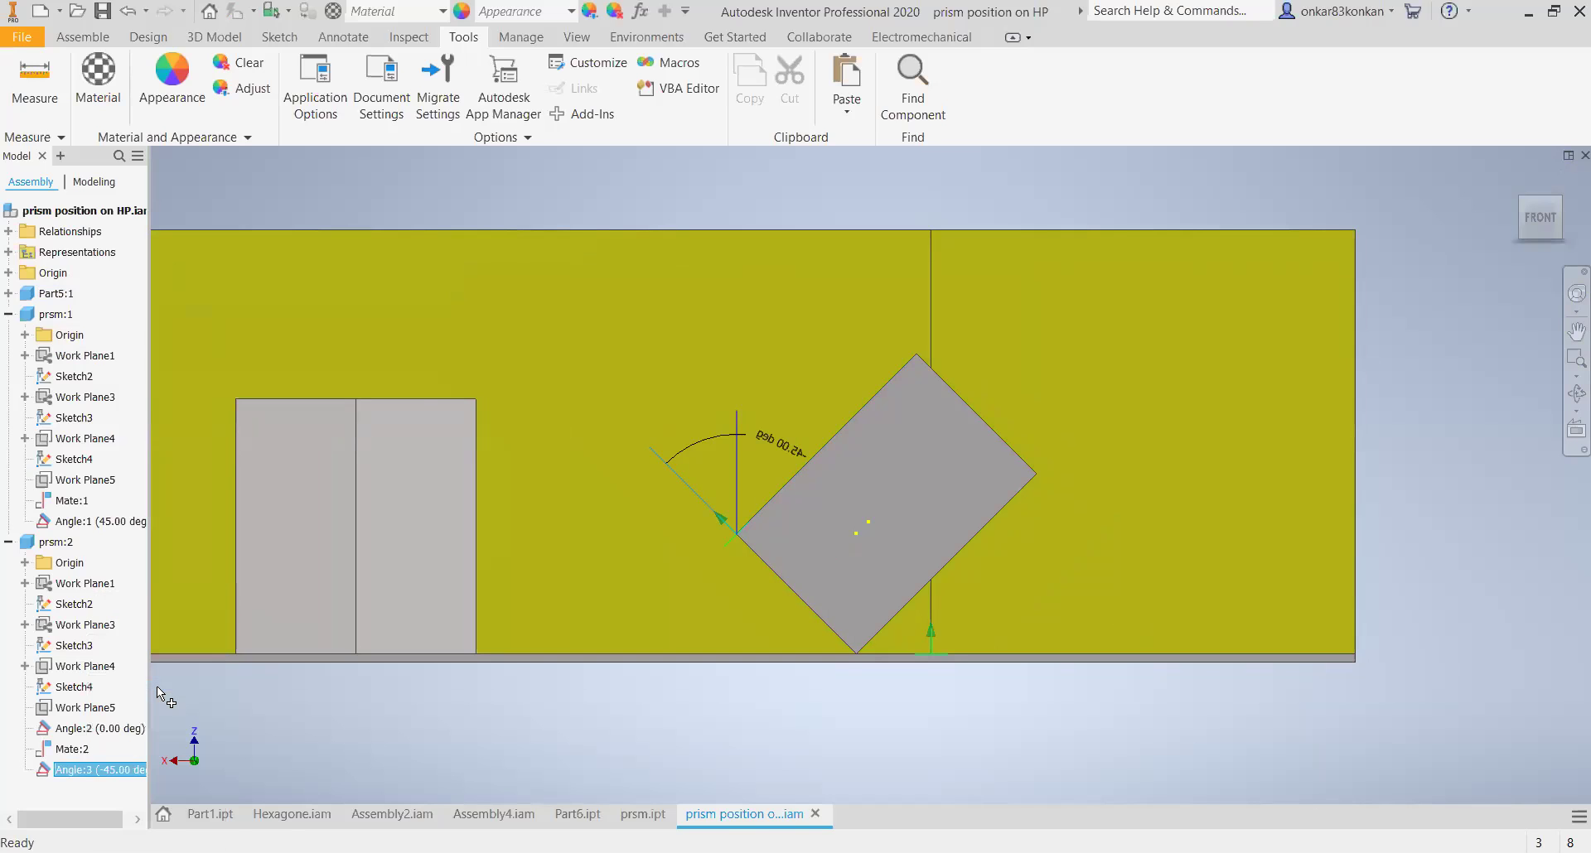
pyautogui.click(110, 332)
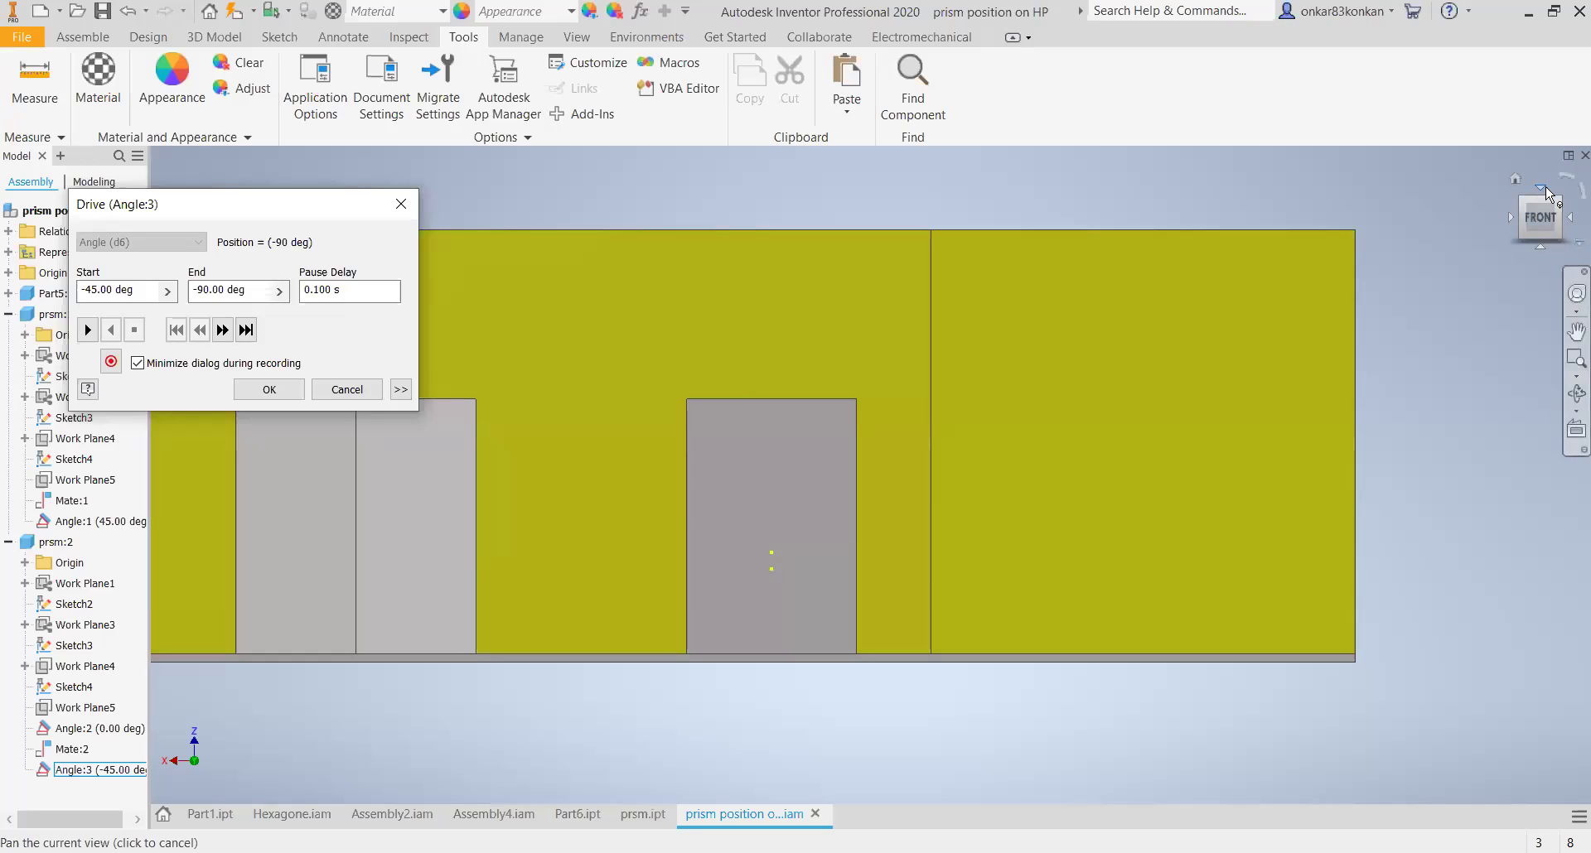
pyautogui.click(1546, 193)
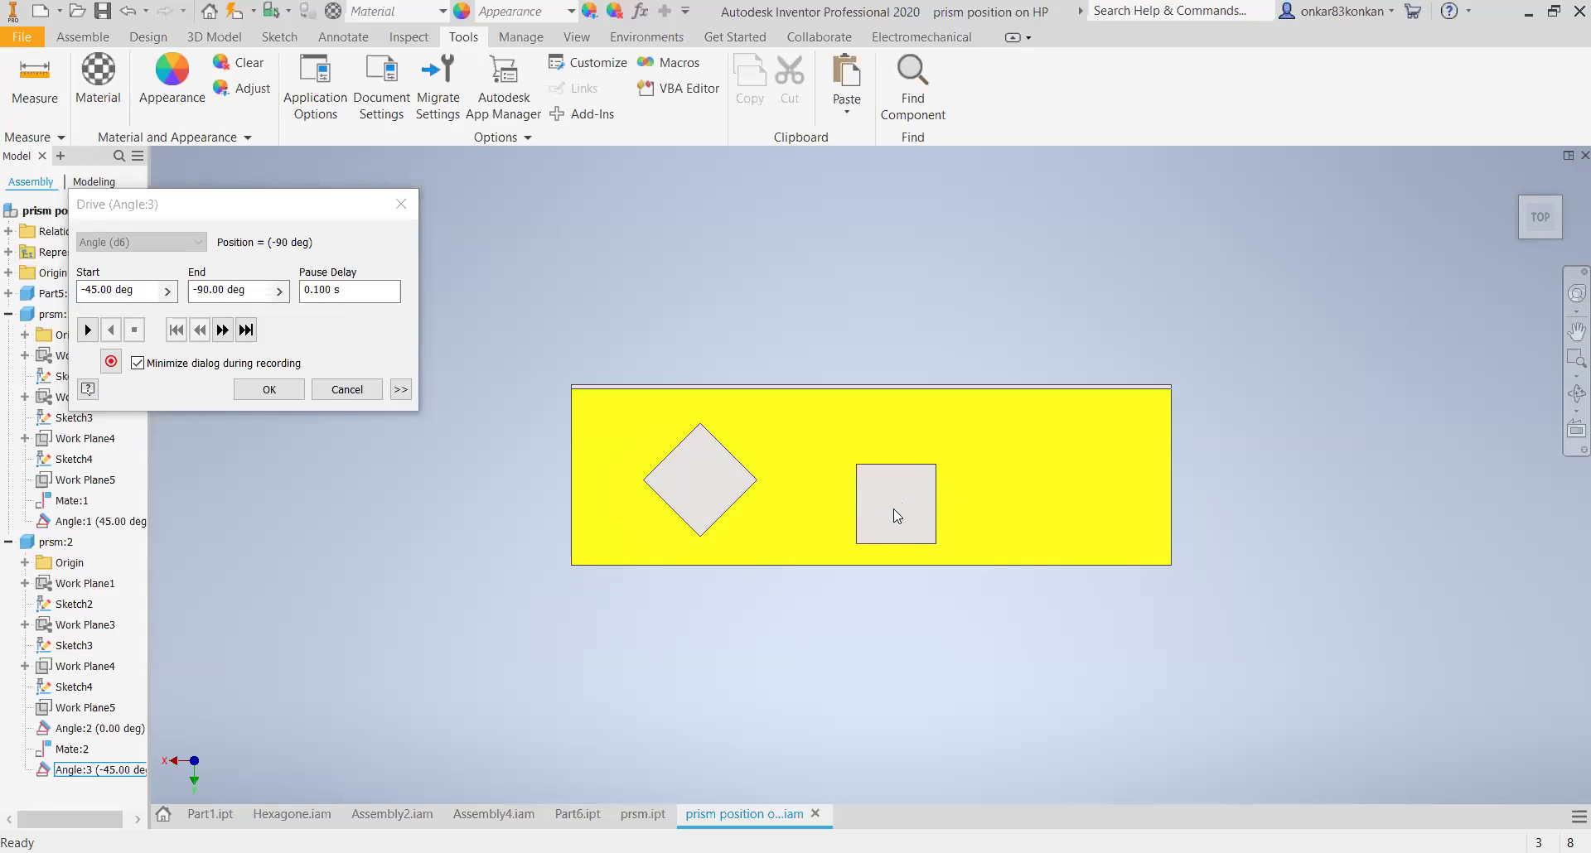
pyautogui.click(1540, 247)
pyautogui.moveTo(945, 676); pyautogui.dragTo(852, 792, button='middle')
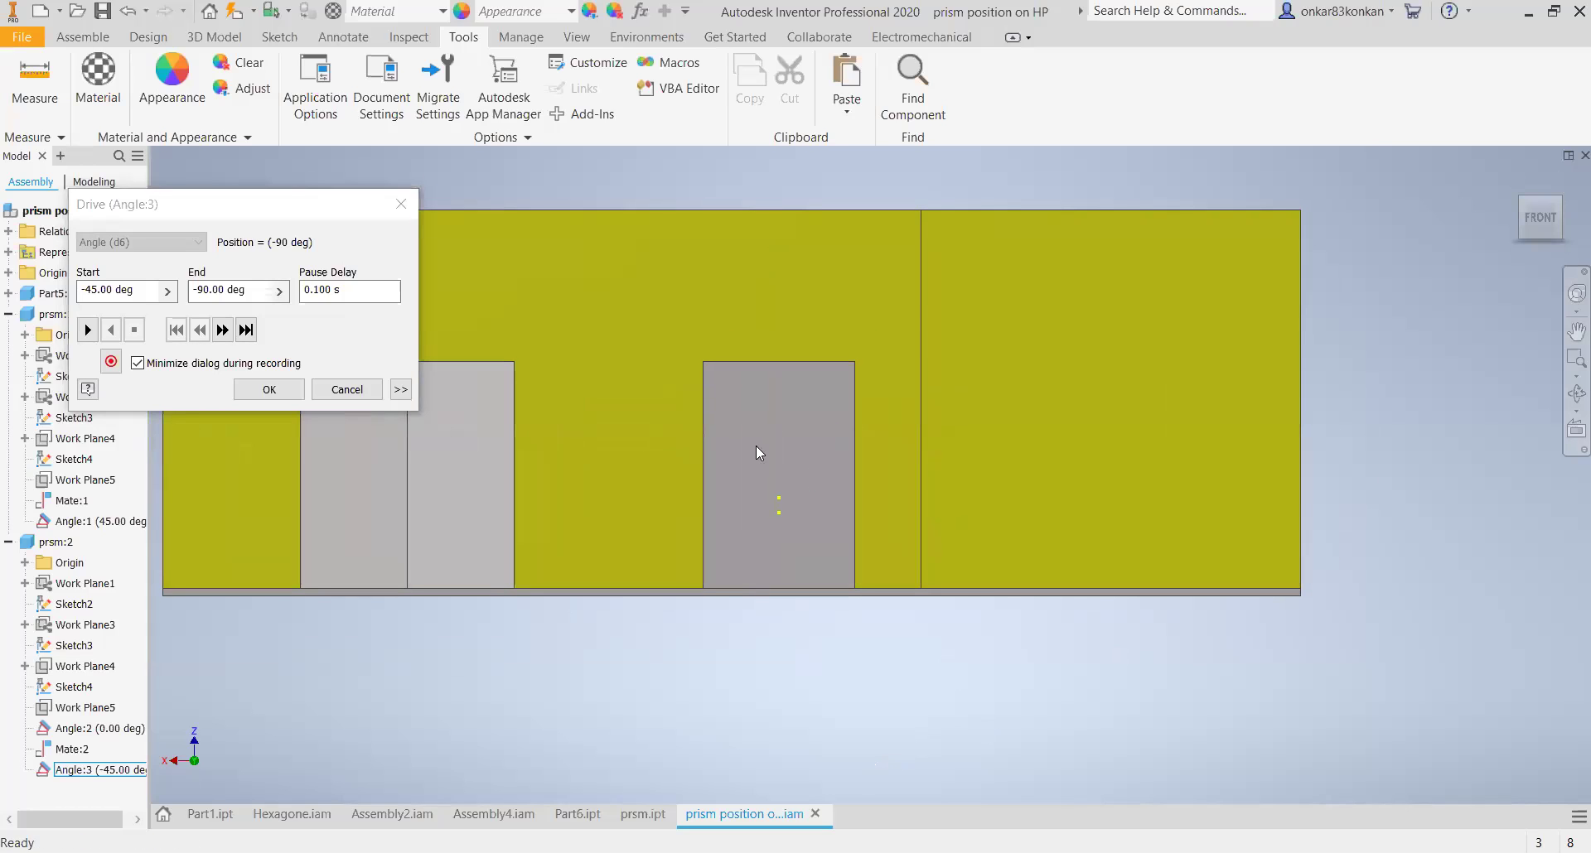
# - Drive prsm:2 back to its -45° tilt and display the assembly in the Wireframe with Hidden Edges visual style
pyautogui.click(88, 330)
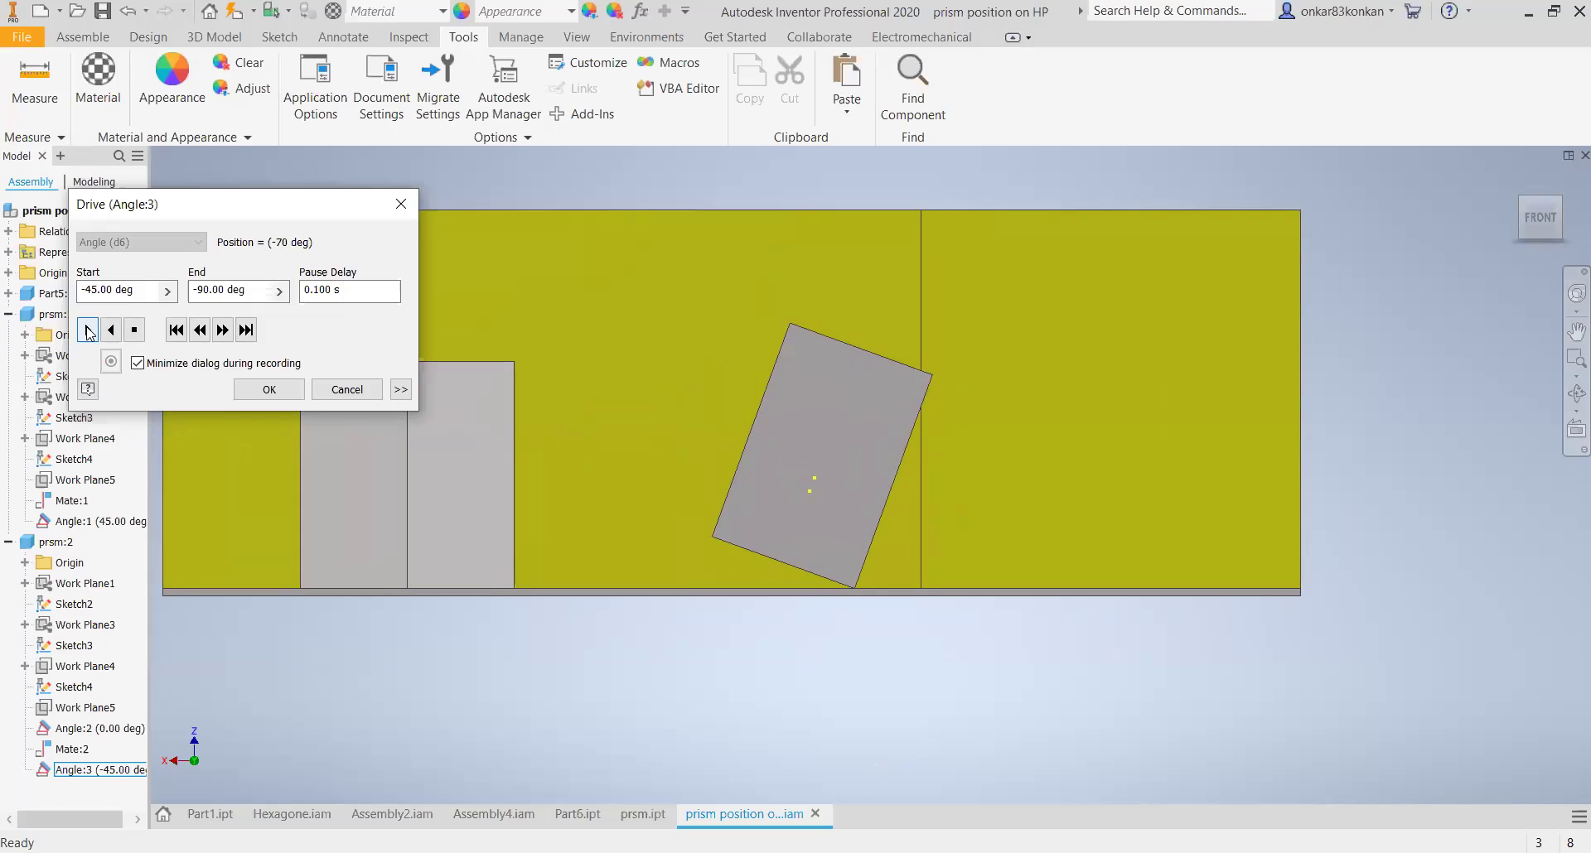
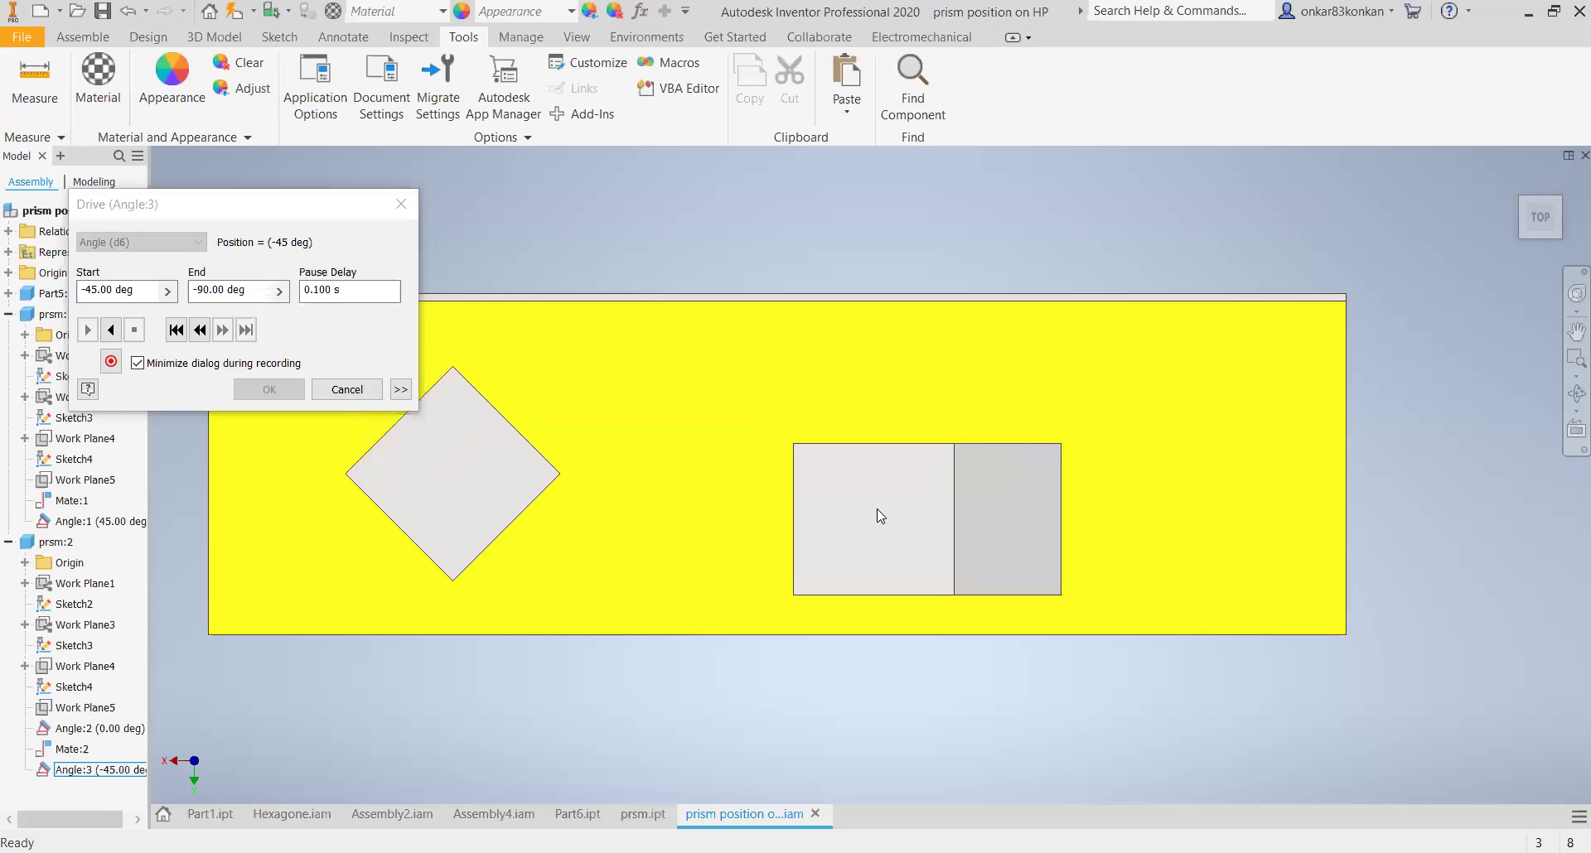
pyautogui.click(577, 37)
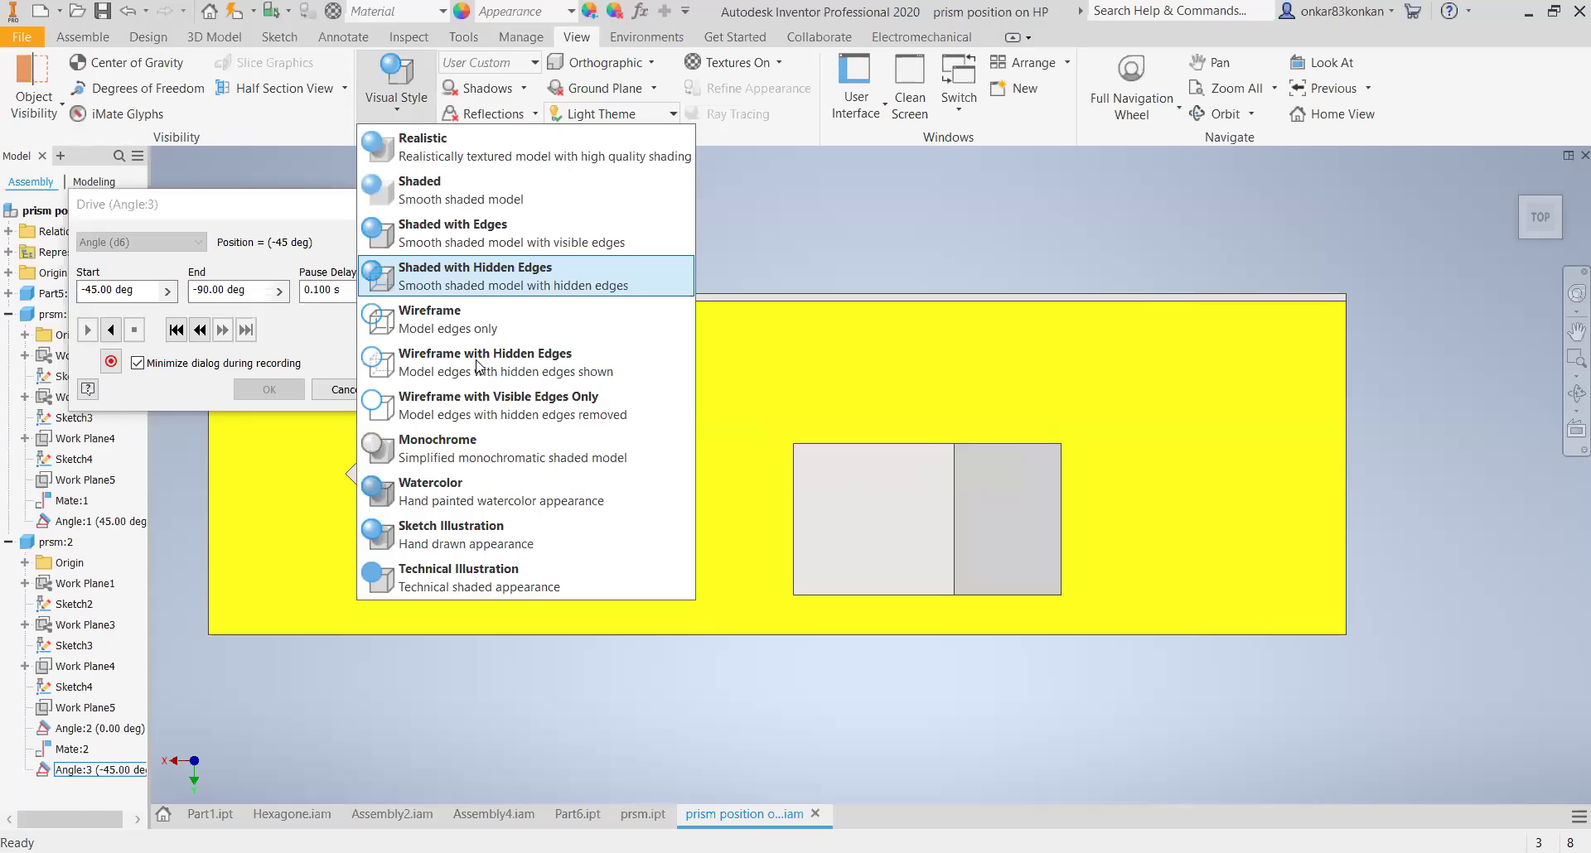
pyautogui.click(478, 365)
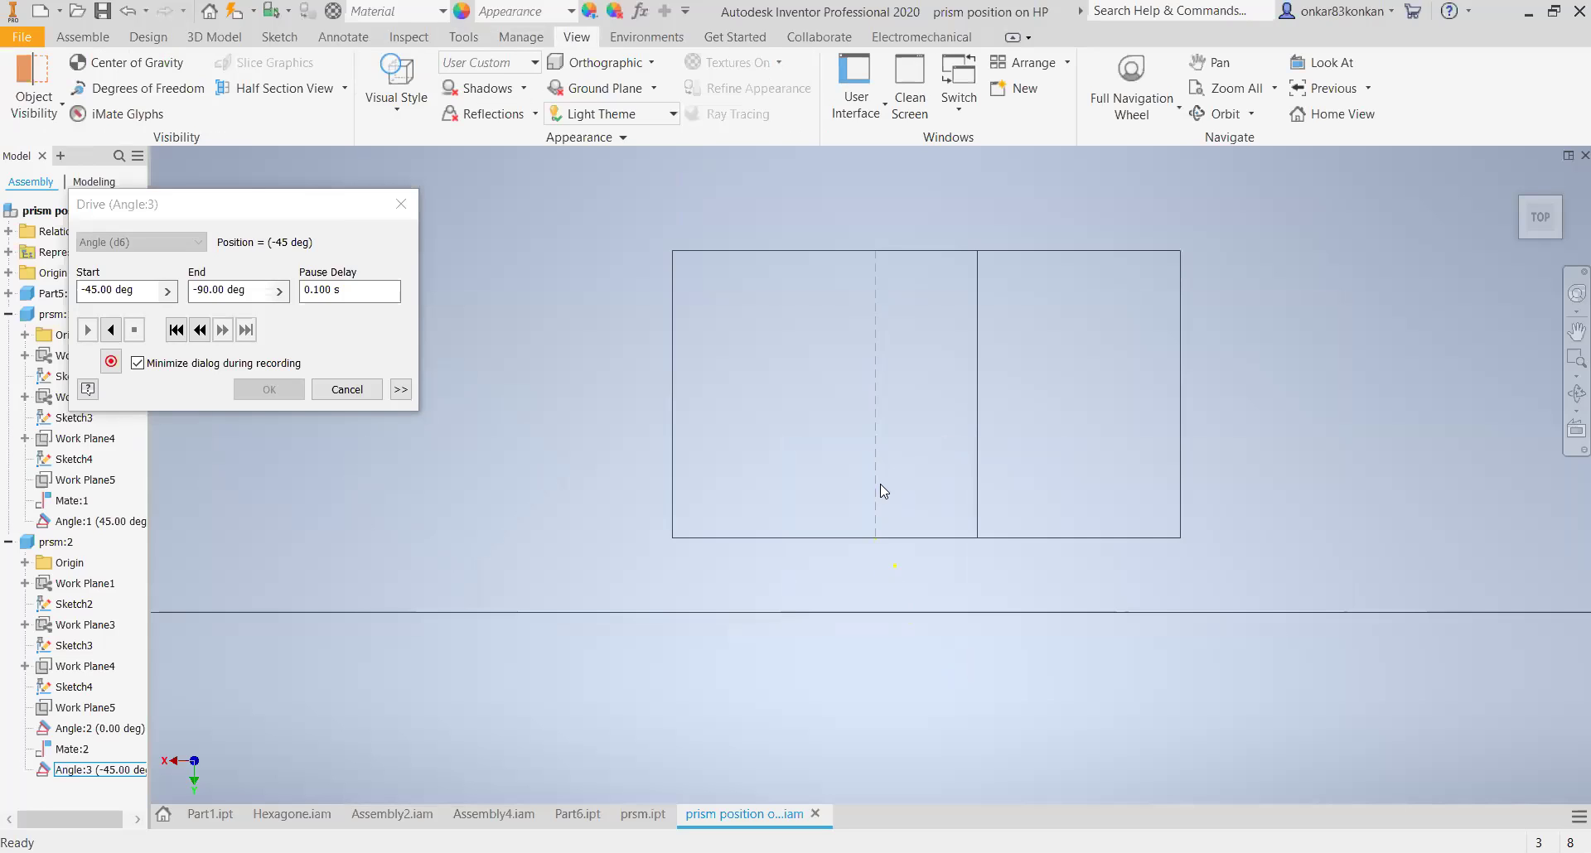
# - Examine the tilted prism's hidden edges and the base edge it rests on from several viewing angles
pyautogui.click(1575, 393)
pyautogui.moveTo(999, 571); pyautogui.dragTo(1024, 446)
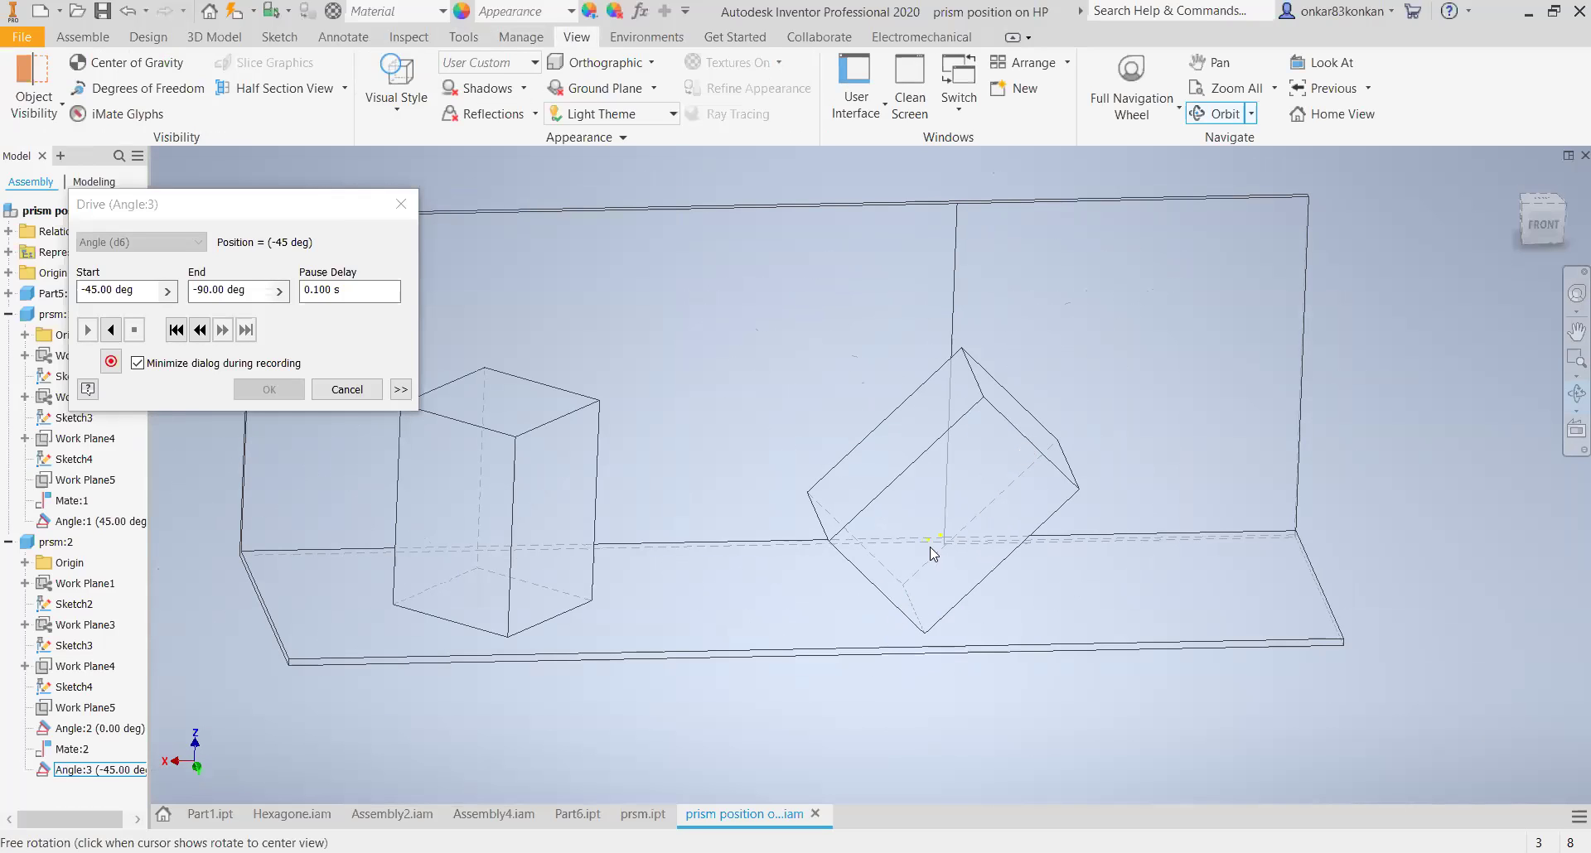
pyautogui.press('Escape')
pyautogui.scroll(5, 962, 613)
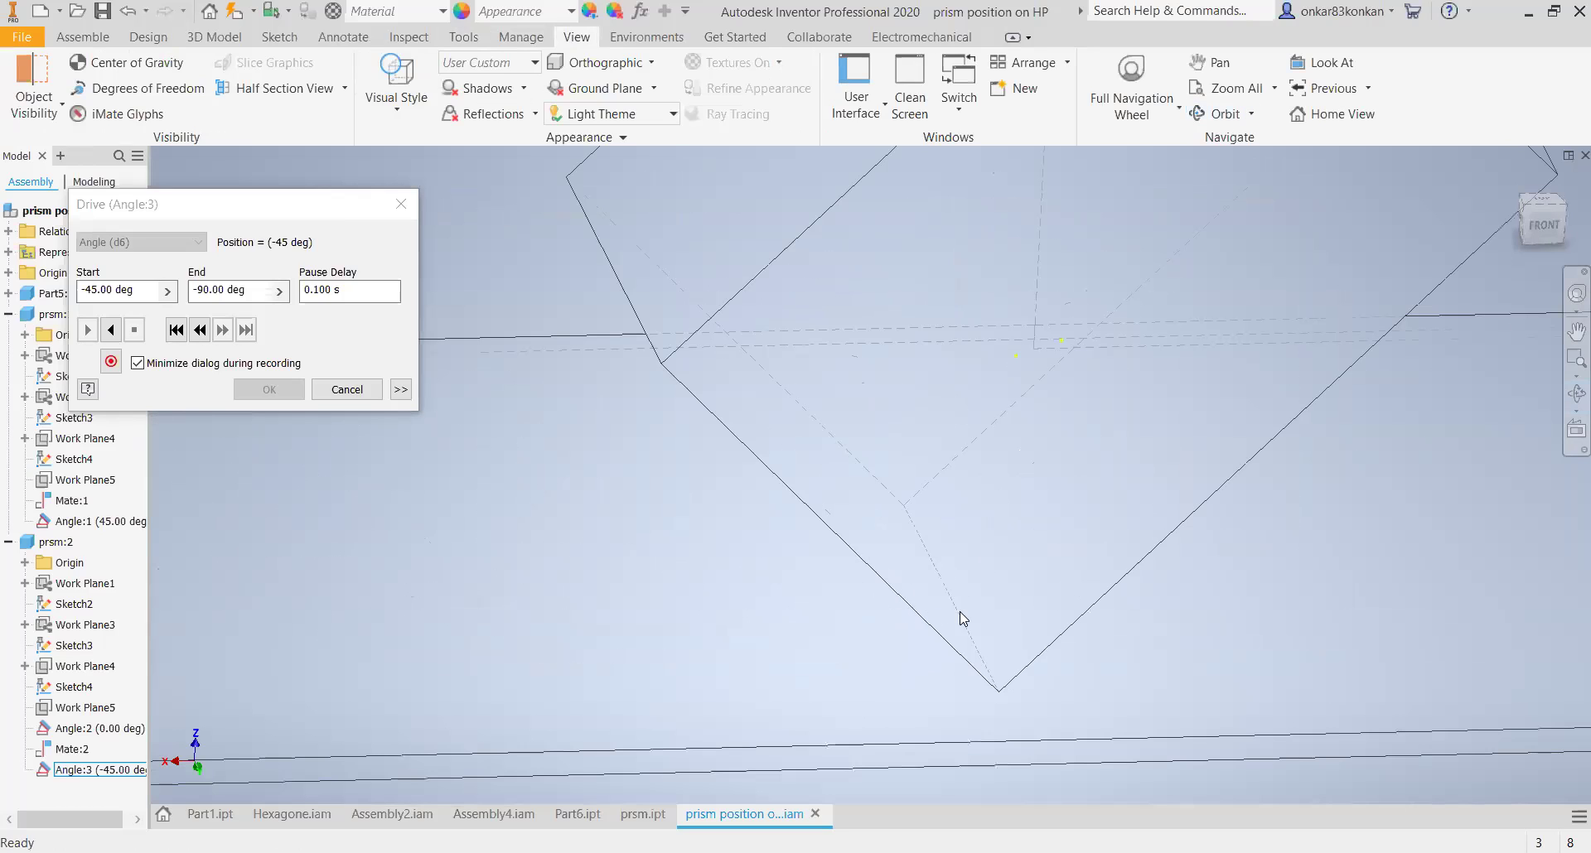
pyautogui.click(1575, 393)
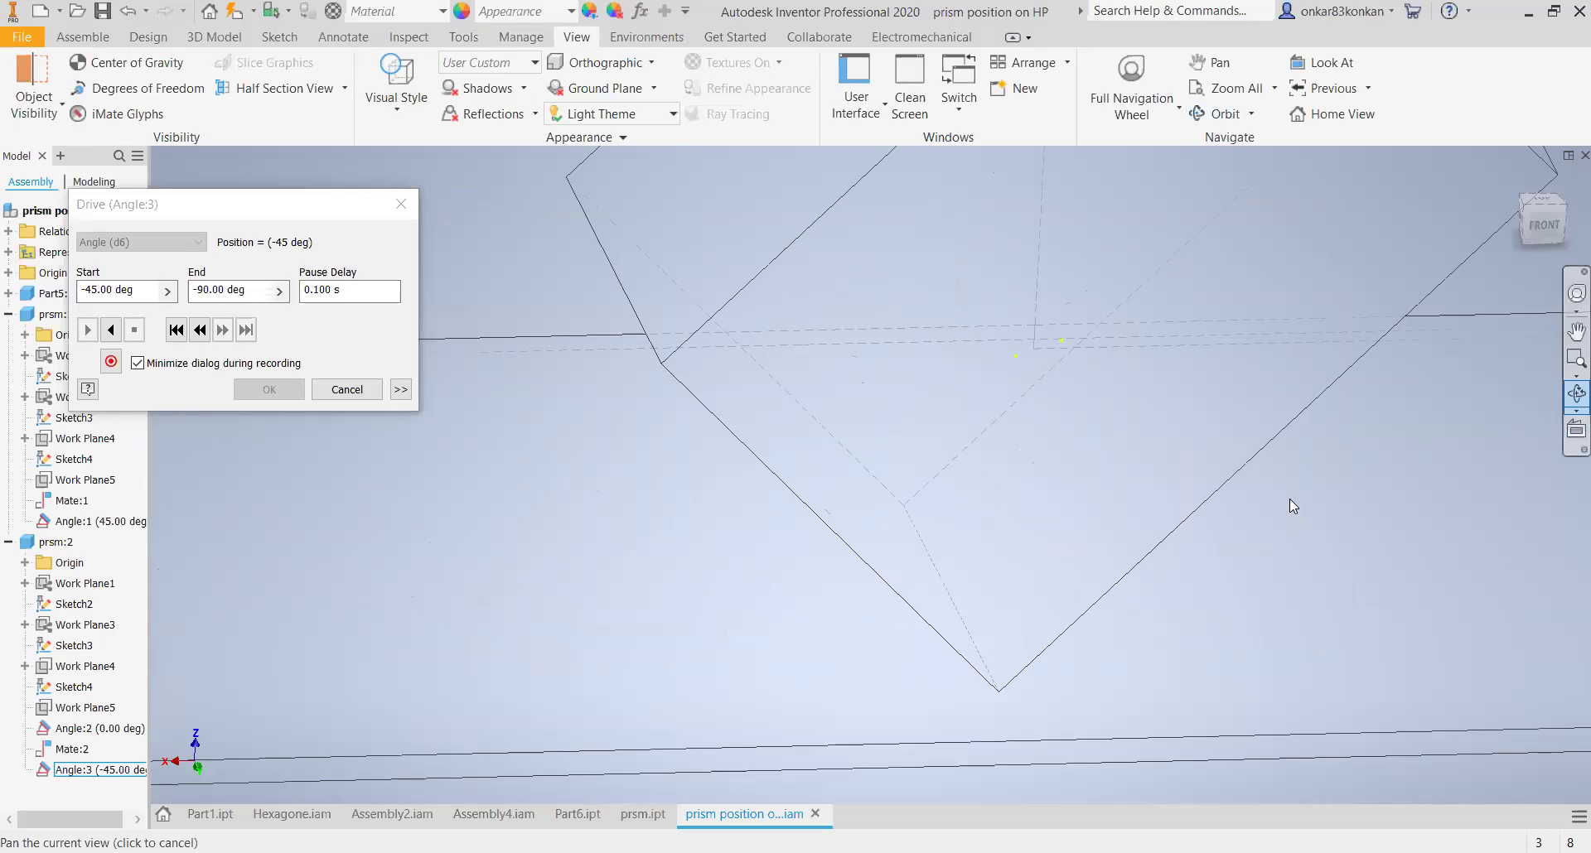
pyautogui.scroll(-5, 1293, 505)
pyautogui.click(1568, 396)
pyautogui.click(1568, 389)
pyautogui.moveTo(1029, 550); pyautogui.dragTo(1080, 522)
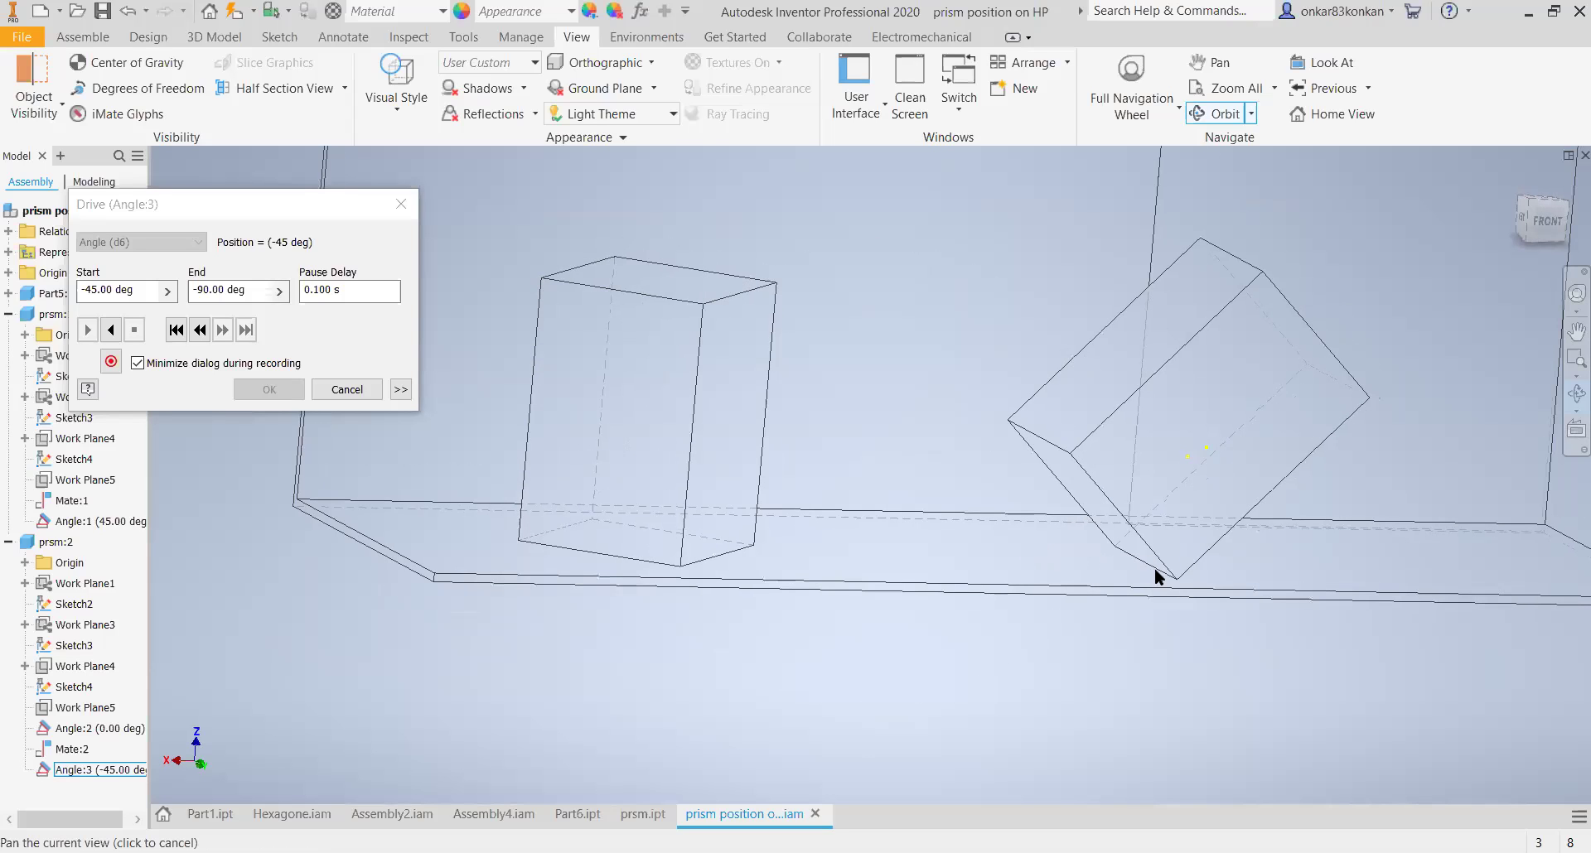
pyautogui.press('Escape')
pyautogui.click(1552, 207)
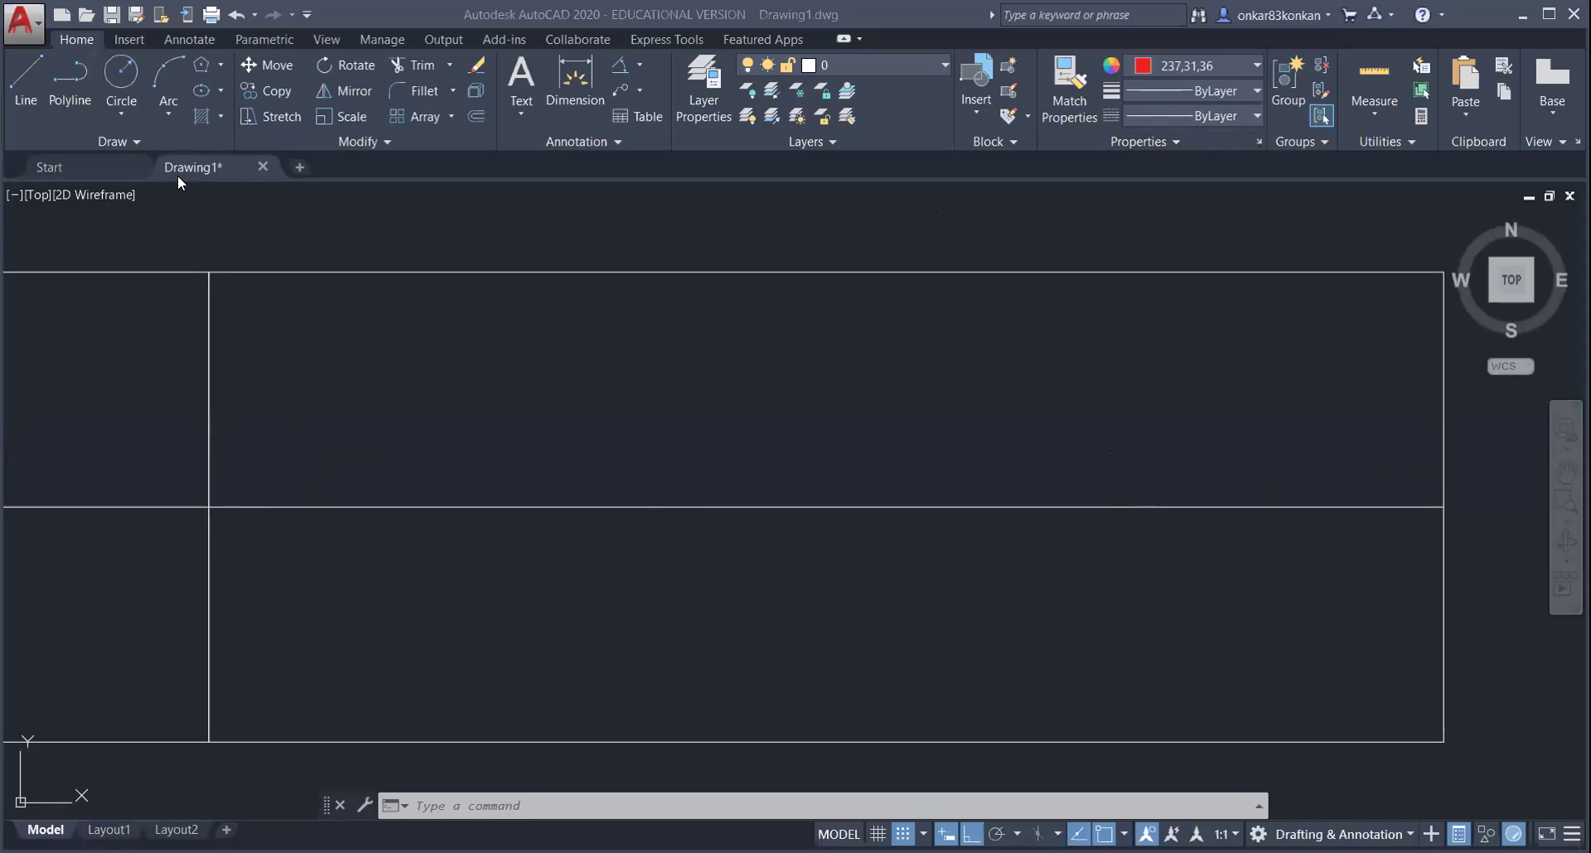
# - Switch to AutoCAD and draw a 40 by 40 square below the horizontal reference line with the Rectangle tool
pyautogui.click(218, 67)
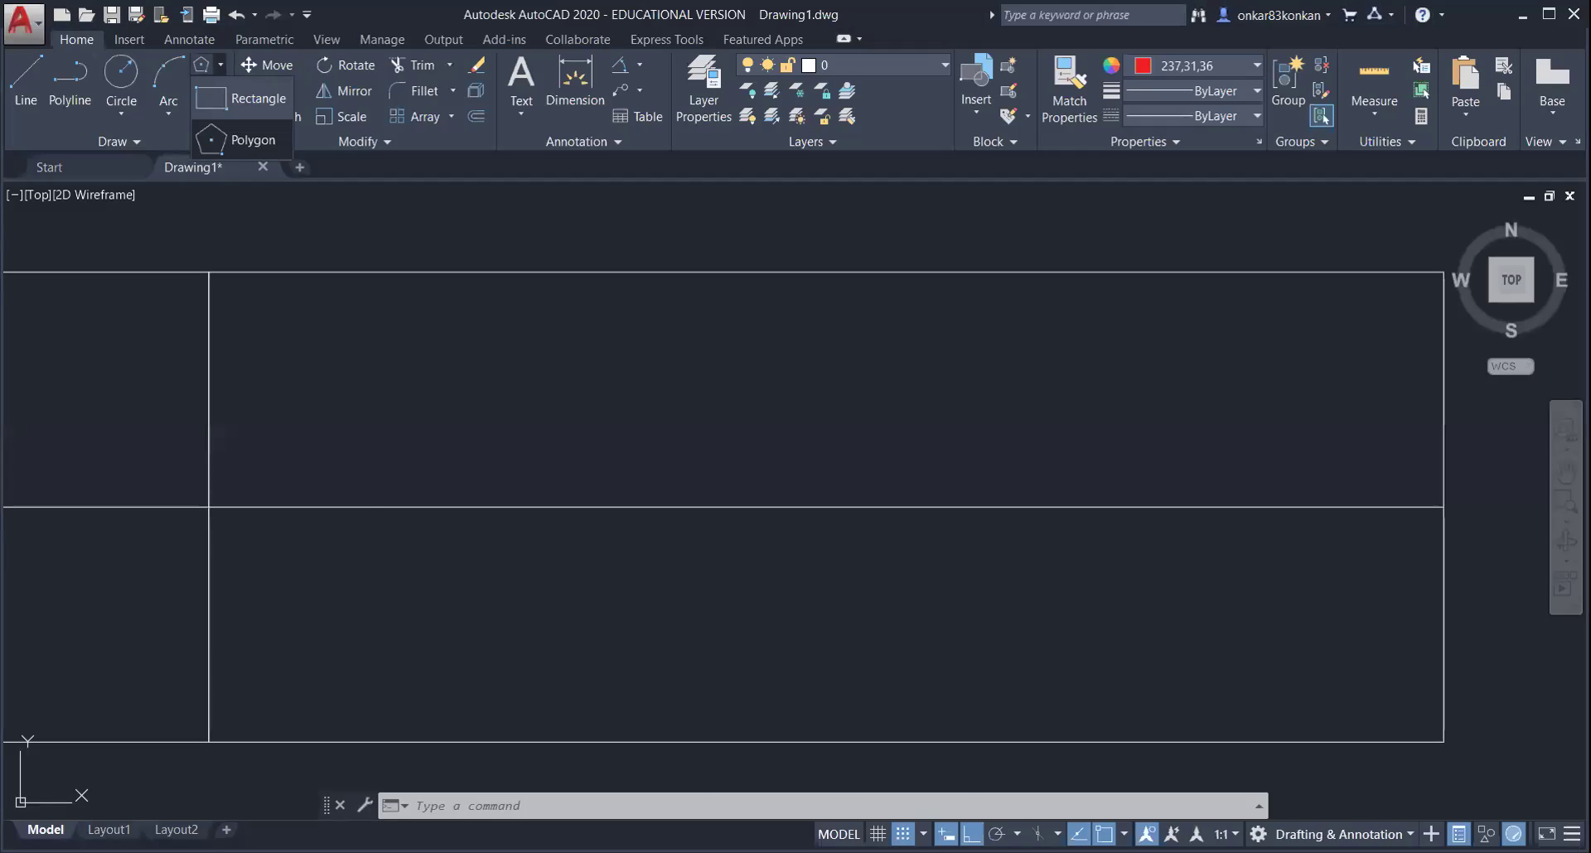
pyautogui.click(240, 98)
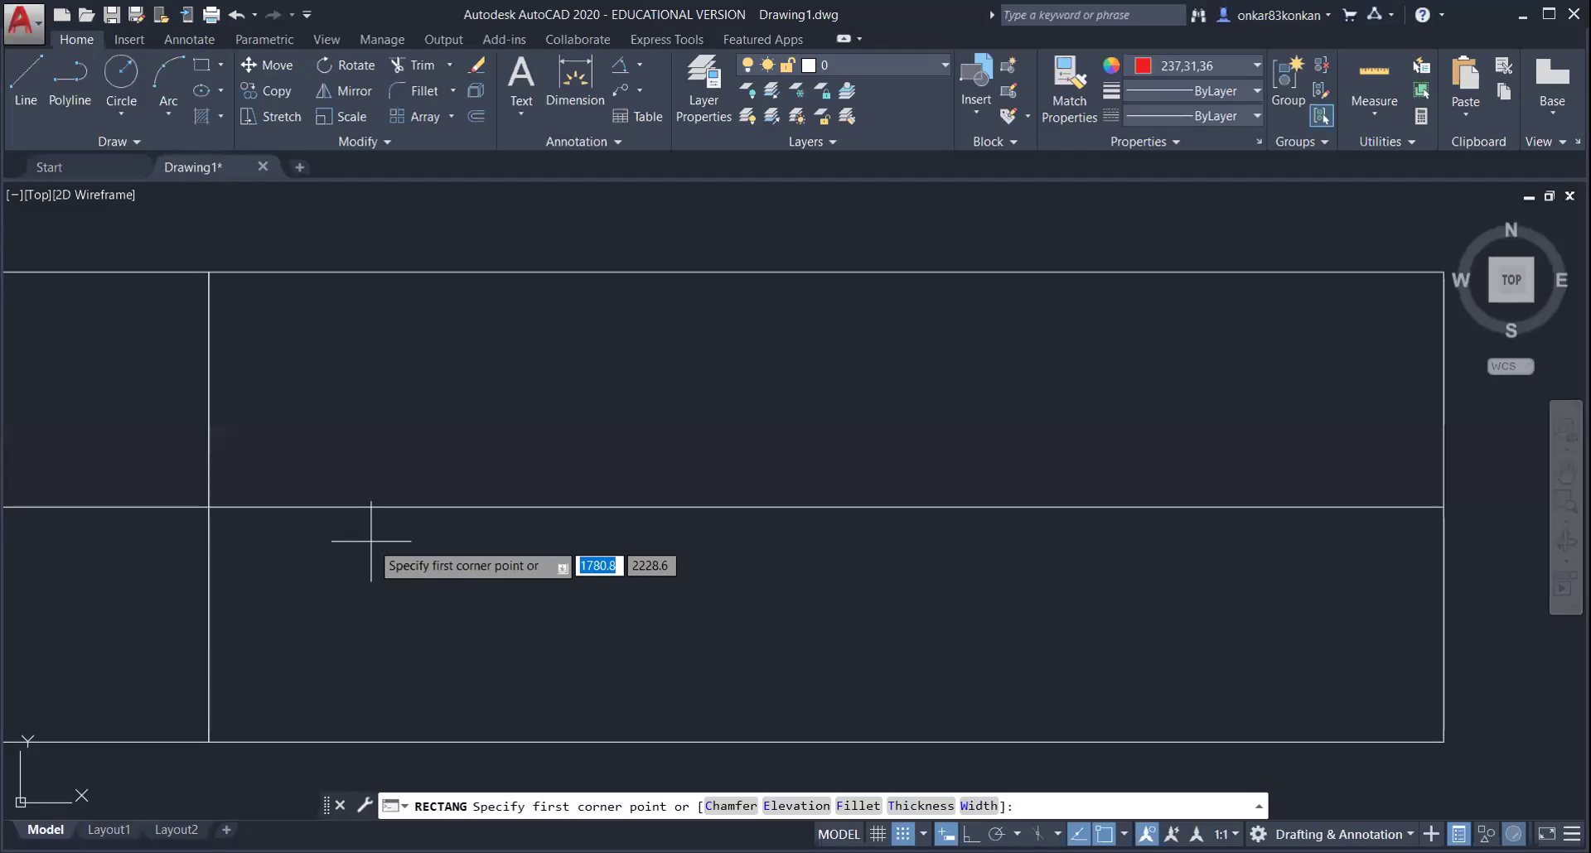
pyautogui.click(370, 534)
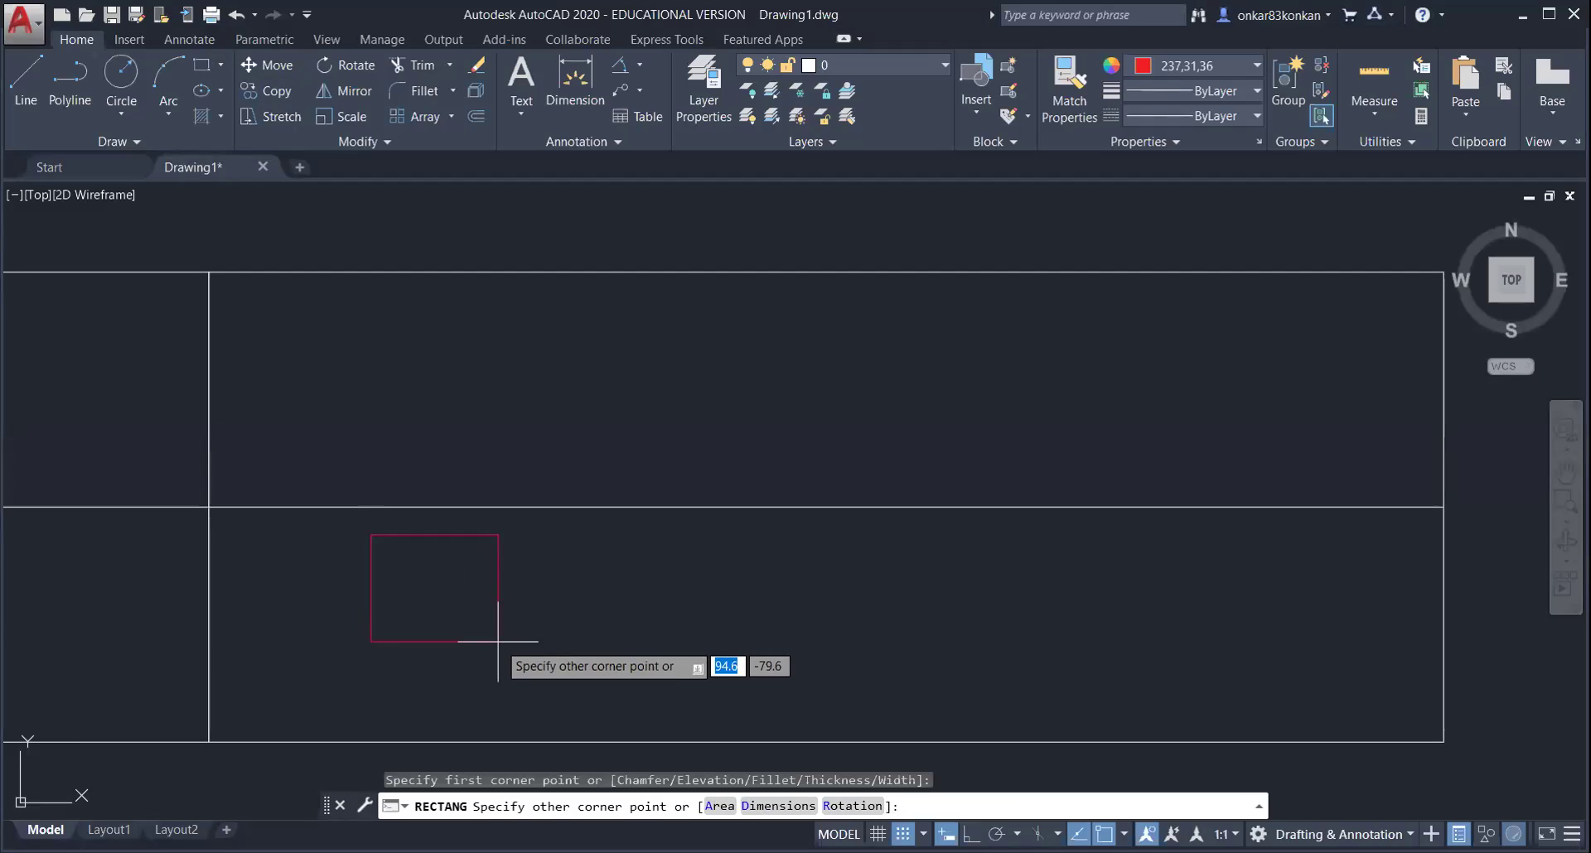
pyautogui.write('@40,-40')
pyautogui.press('Return')
pyautogui.scroll(4, 414, 576)
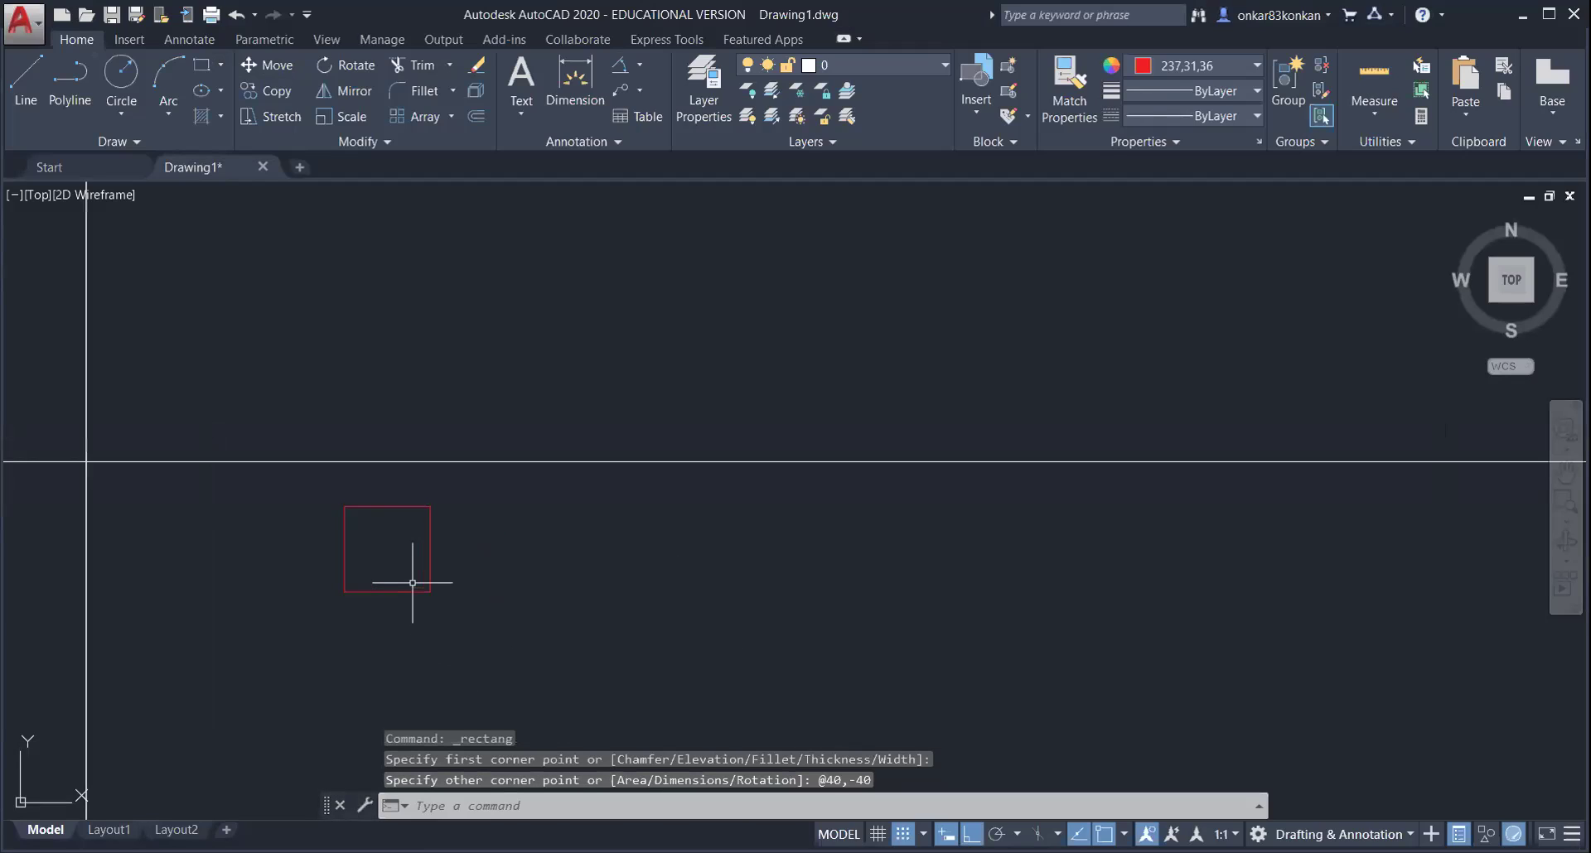
pyautogui.moveTo(410, 584); pyautogui.dragTo(550, 658, button='middle')
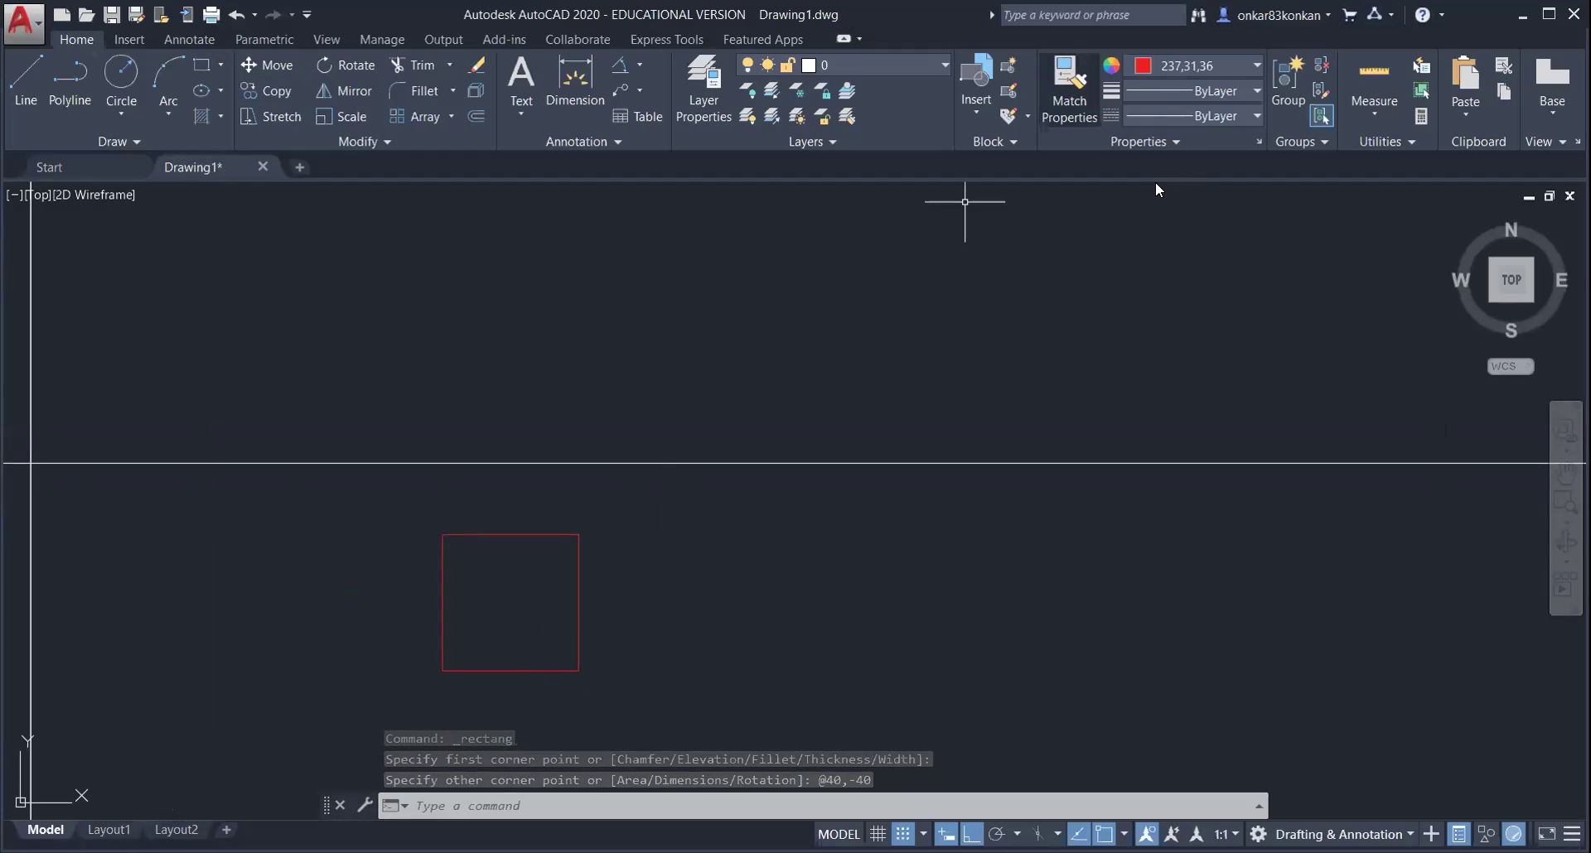
# - Draw yellow (244,238,81) vertical projection lines from the square's two upper corners up across the reference line
pyautogui.click(26, 78)
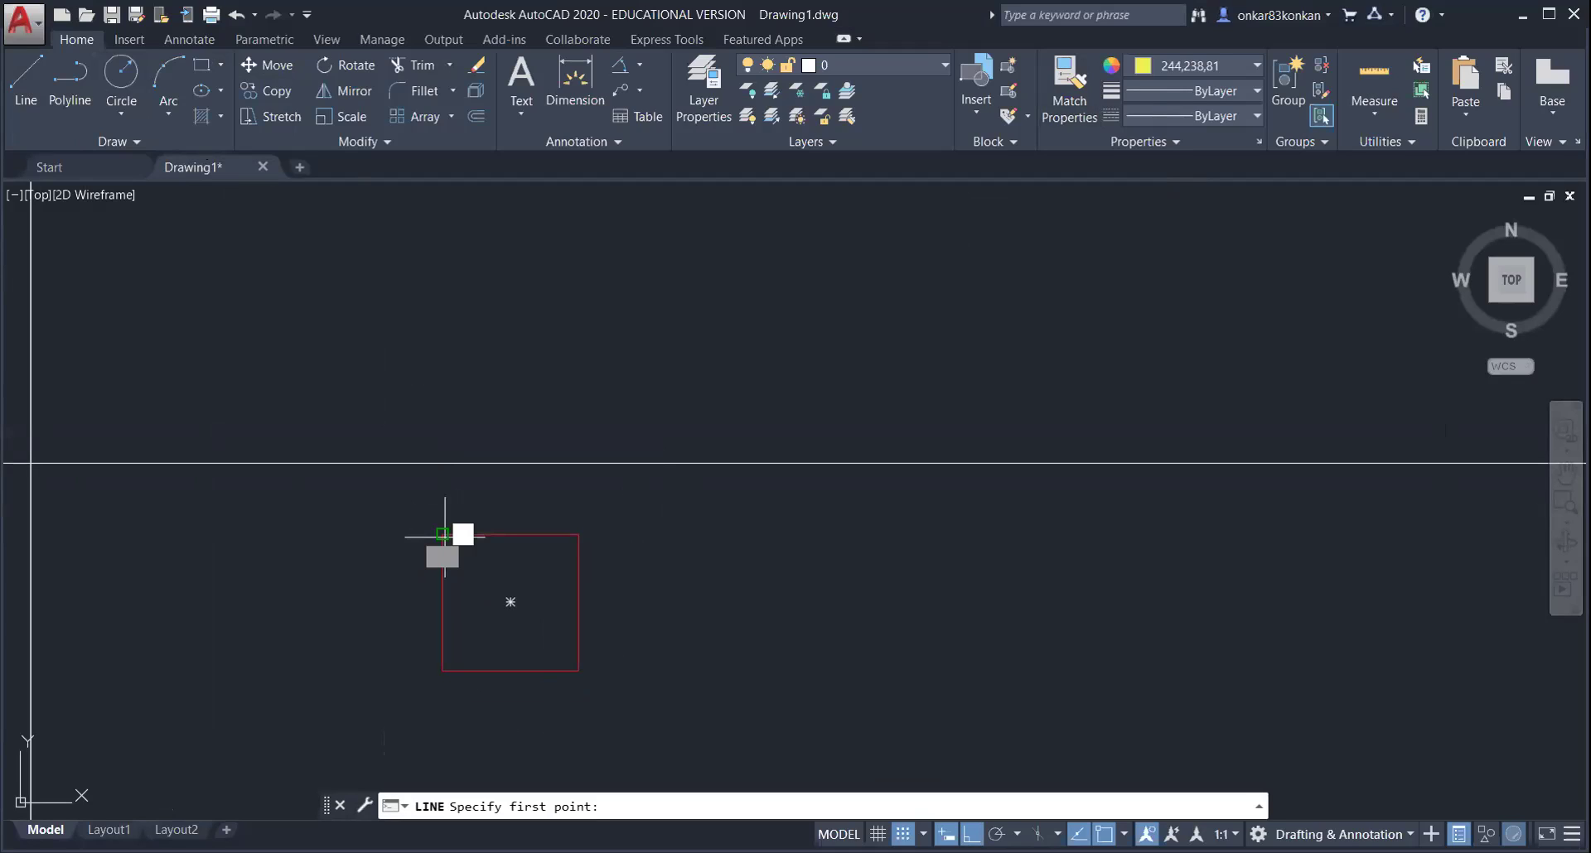
pyautogui.press('Escape')
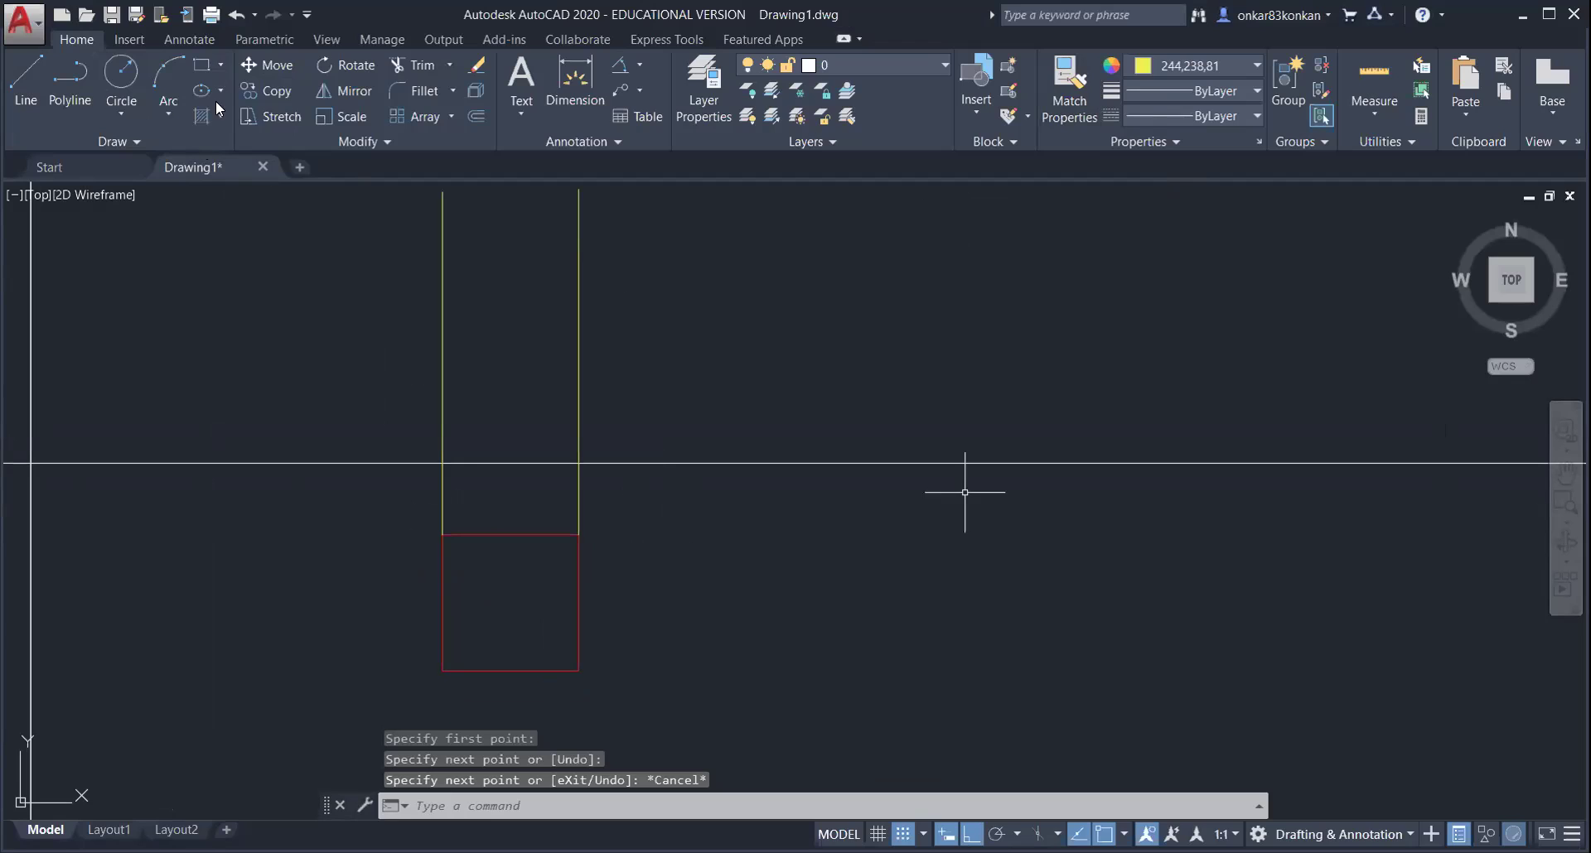
# - Set the colour to red 237,31,36 and draw a 40 by 70 rectangle on the reference line between the projection lines
pyautogui.click(201, 65)
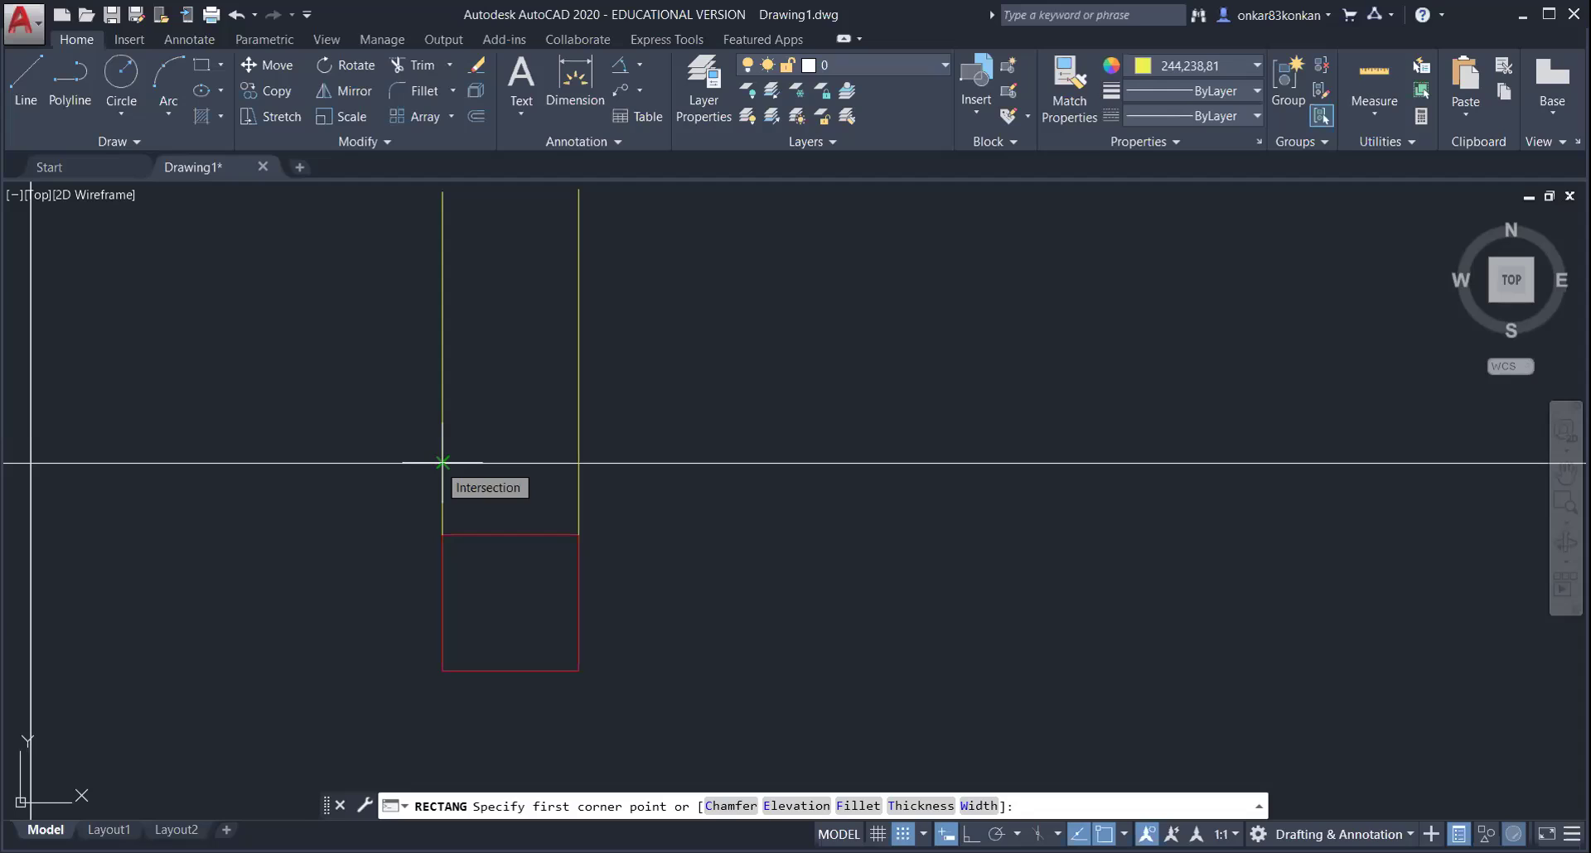
pyautogui.click(442, 463)
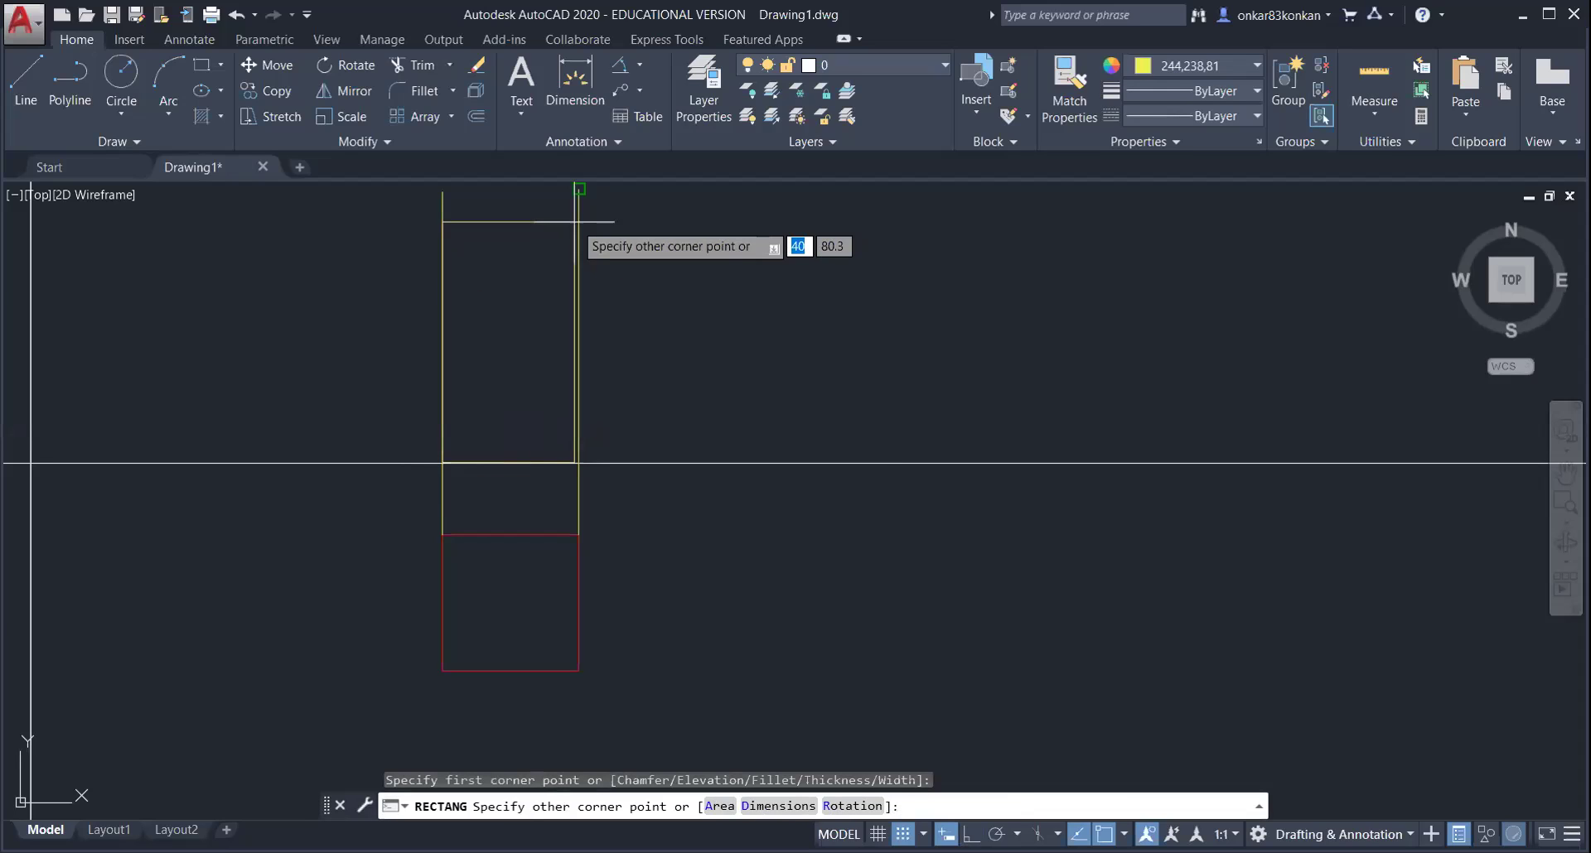
pyautogui.click(1245, 68)
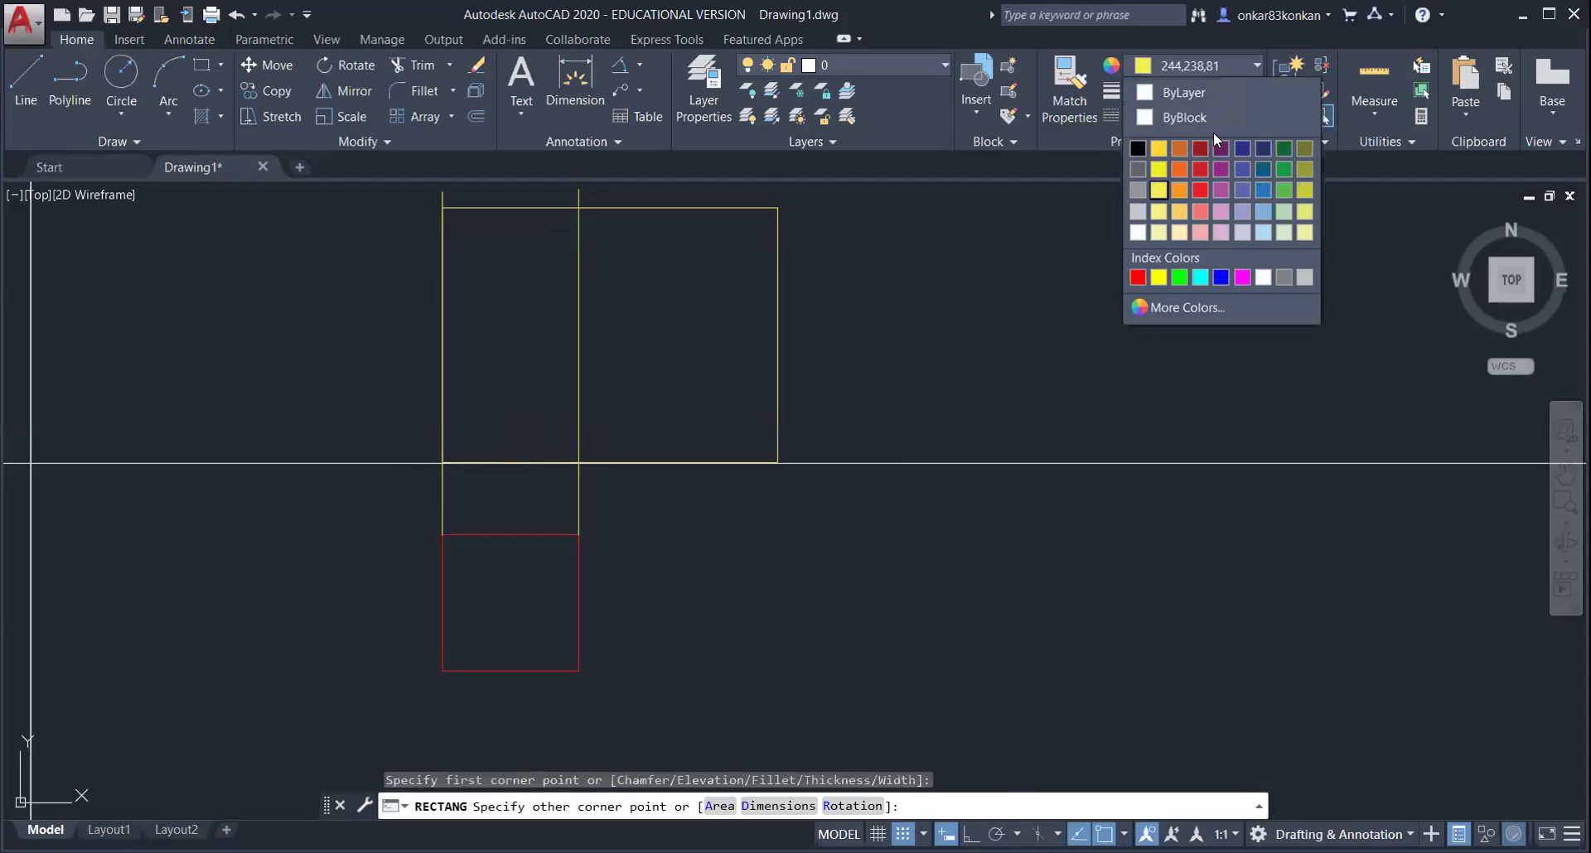
pyautogui.click(1199, 169)
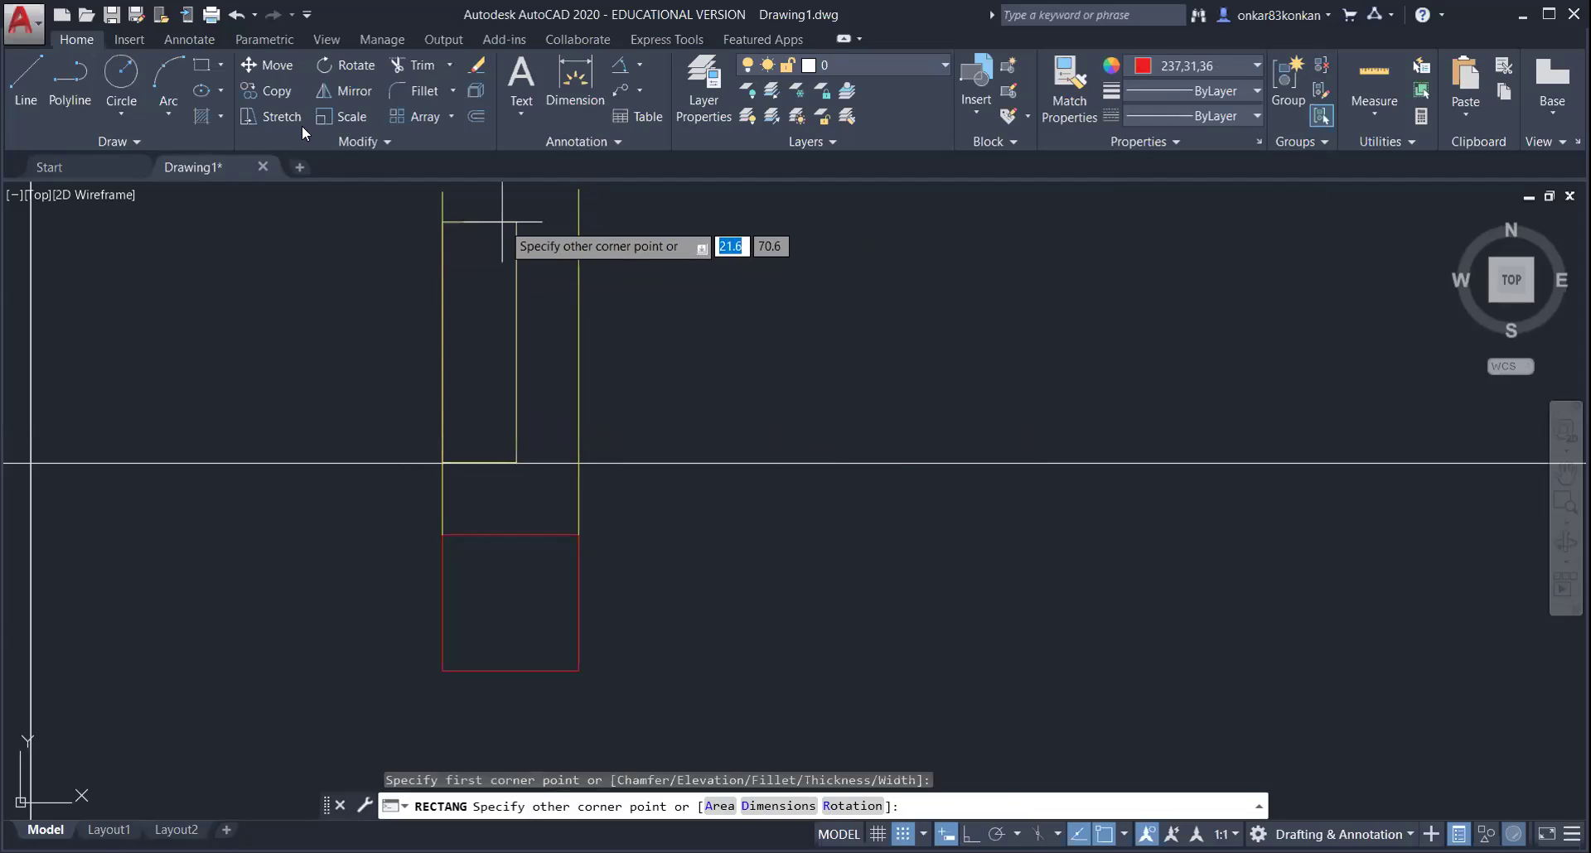
pyautogui.click(443, 462)
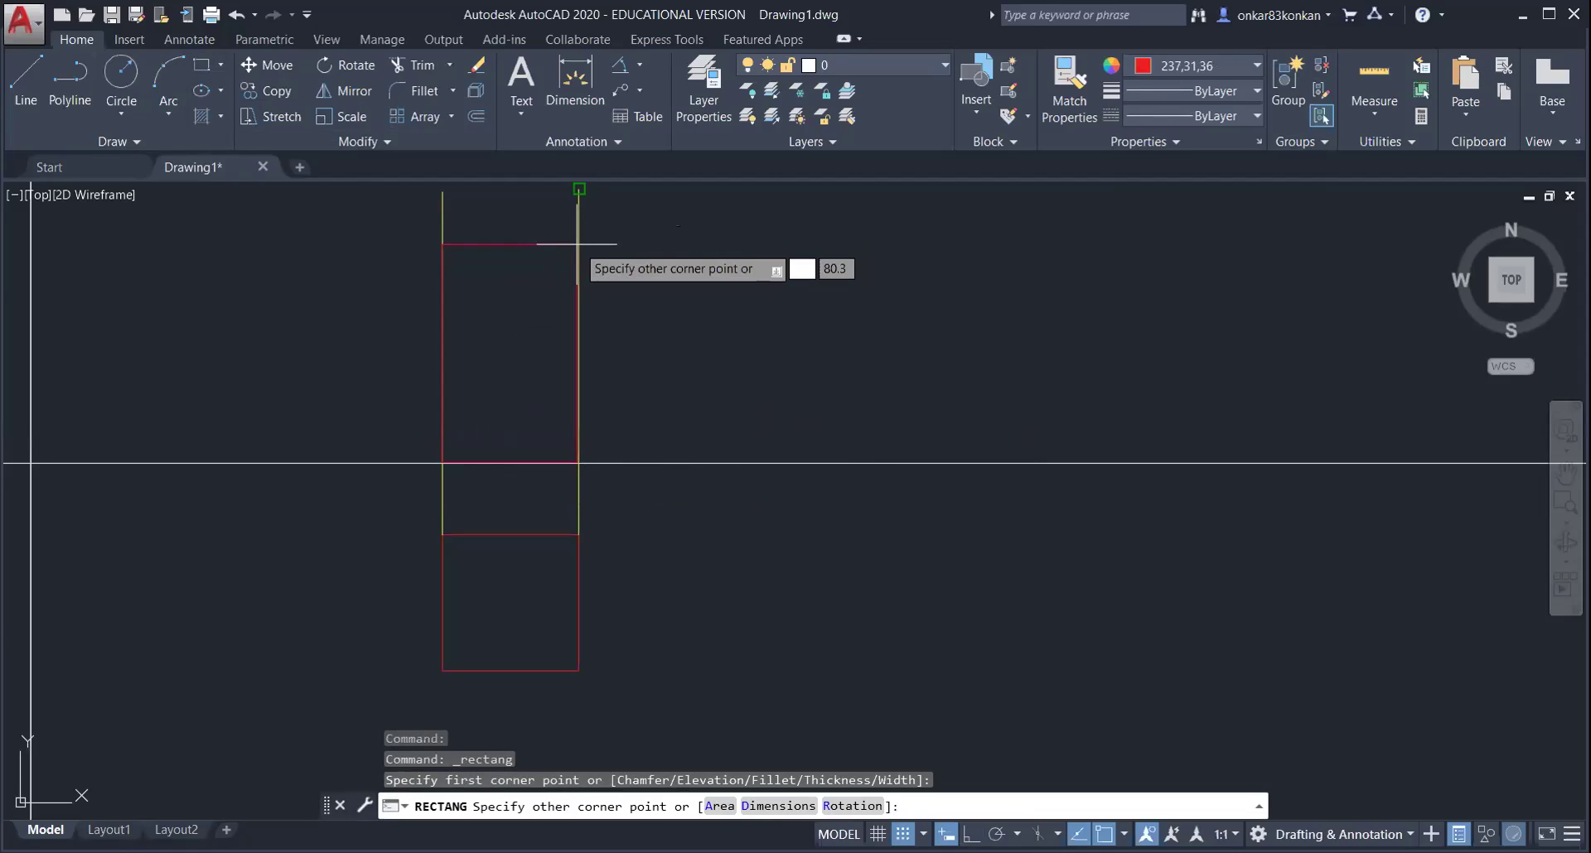
pyautogui.write('40')
pyautogui.press('Tab')
pyautogui.write('70')
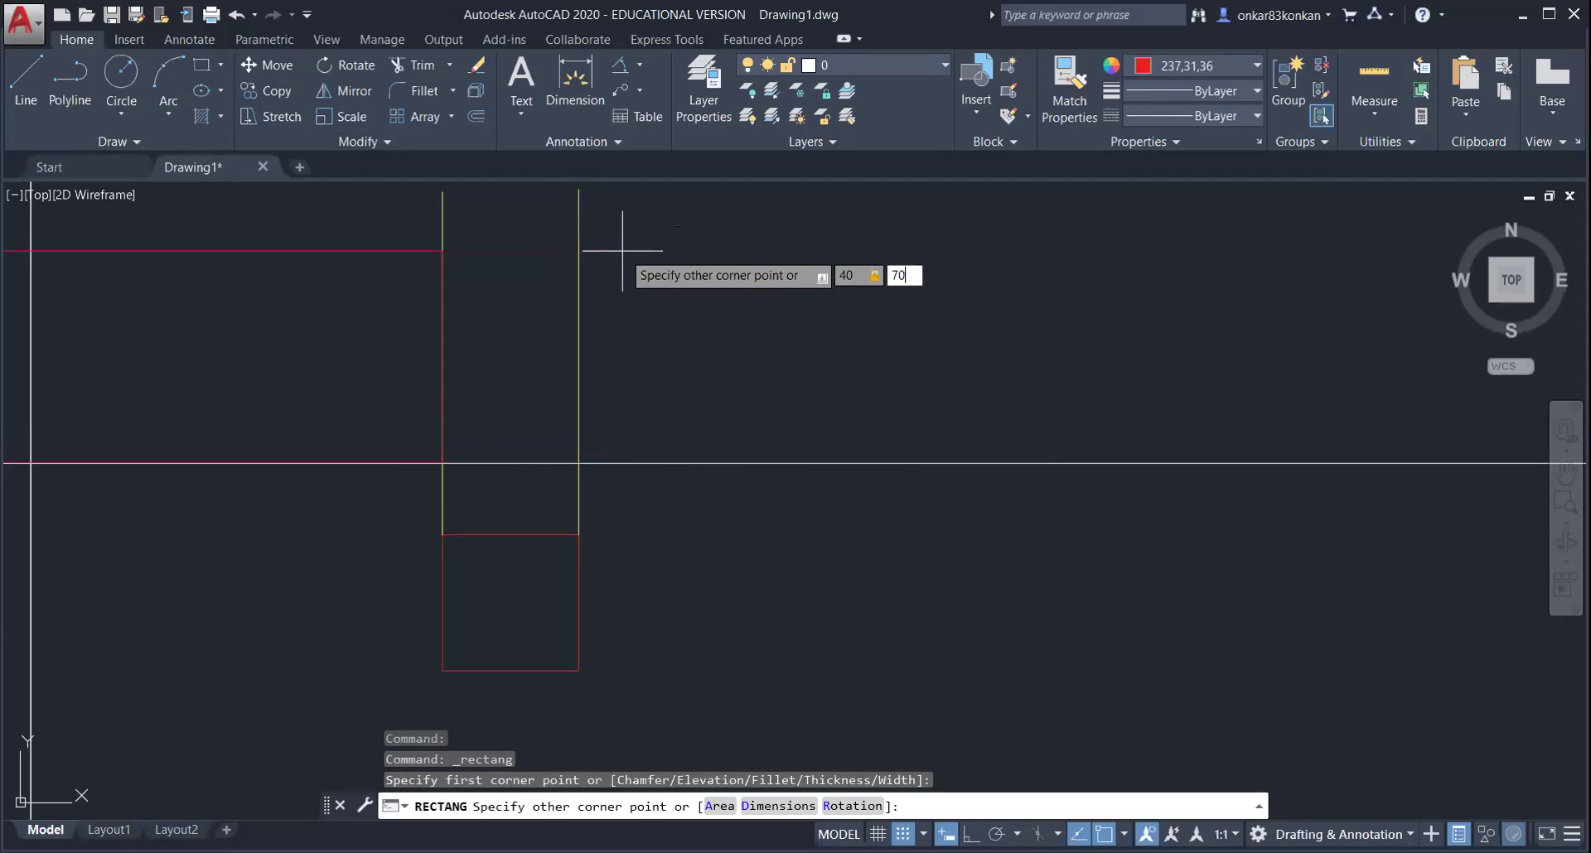
pyautogui.press('Return')
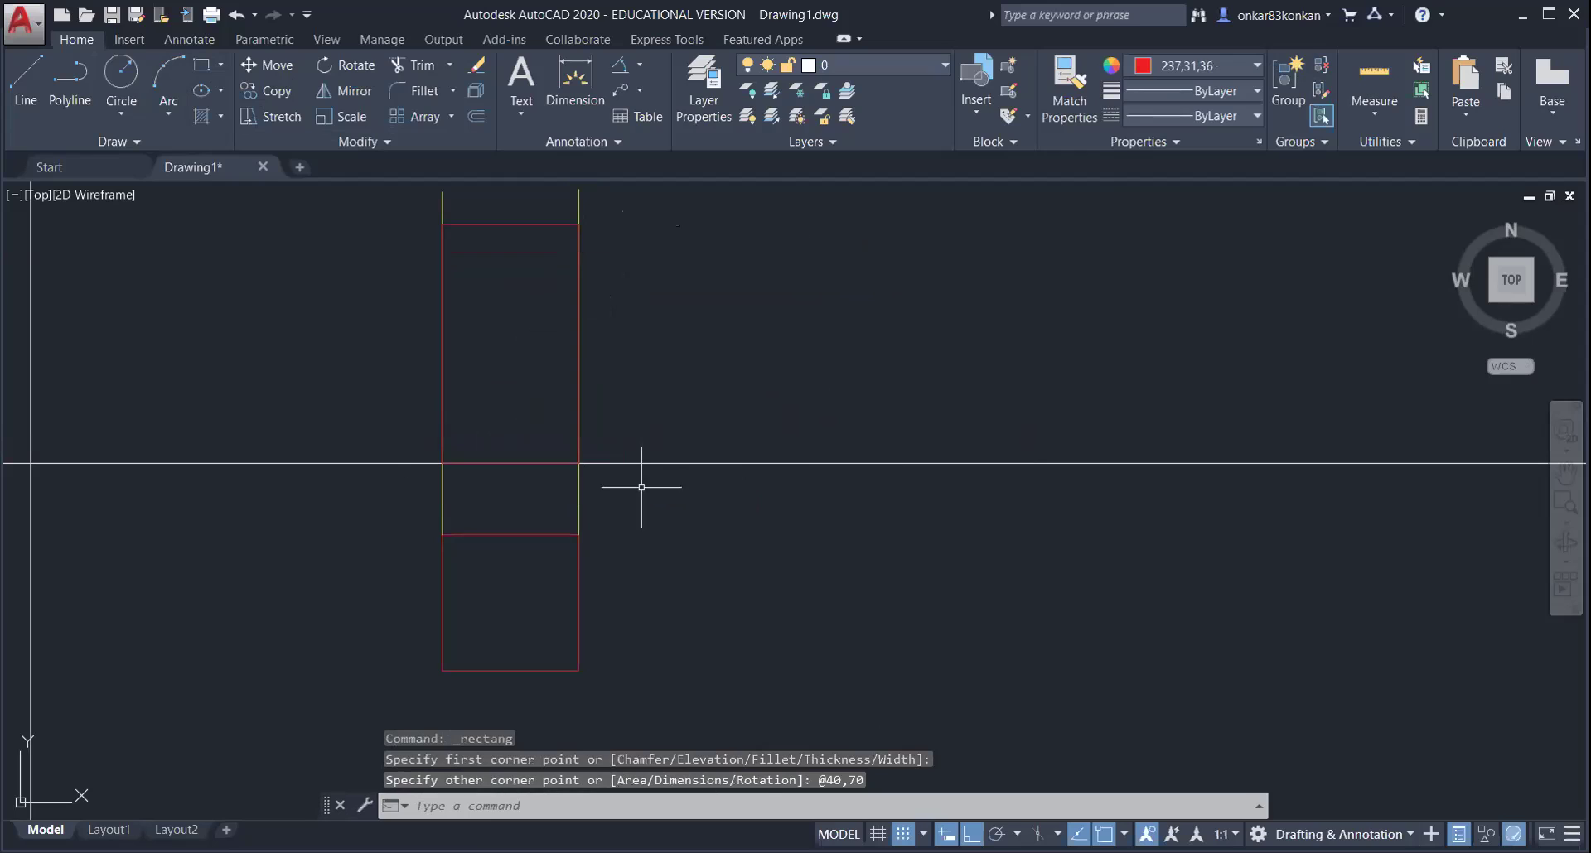
pyautogui.moveTo(647, 556); pyautogui.dragTo(632, 596, button='middle')
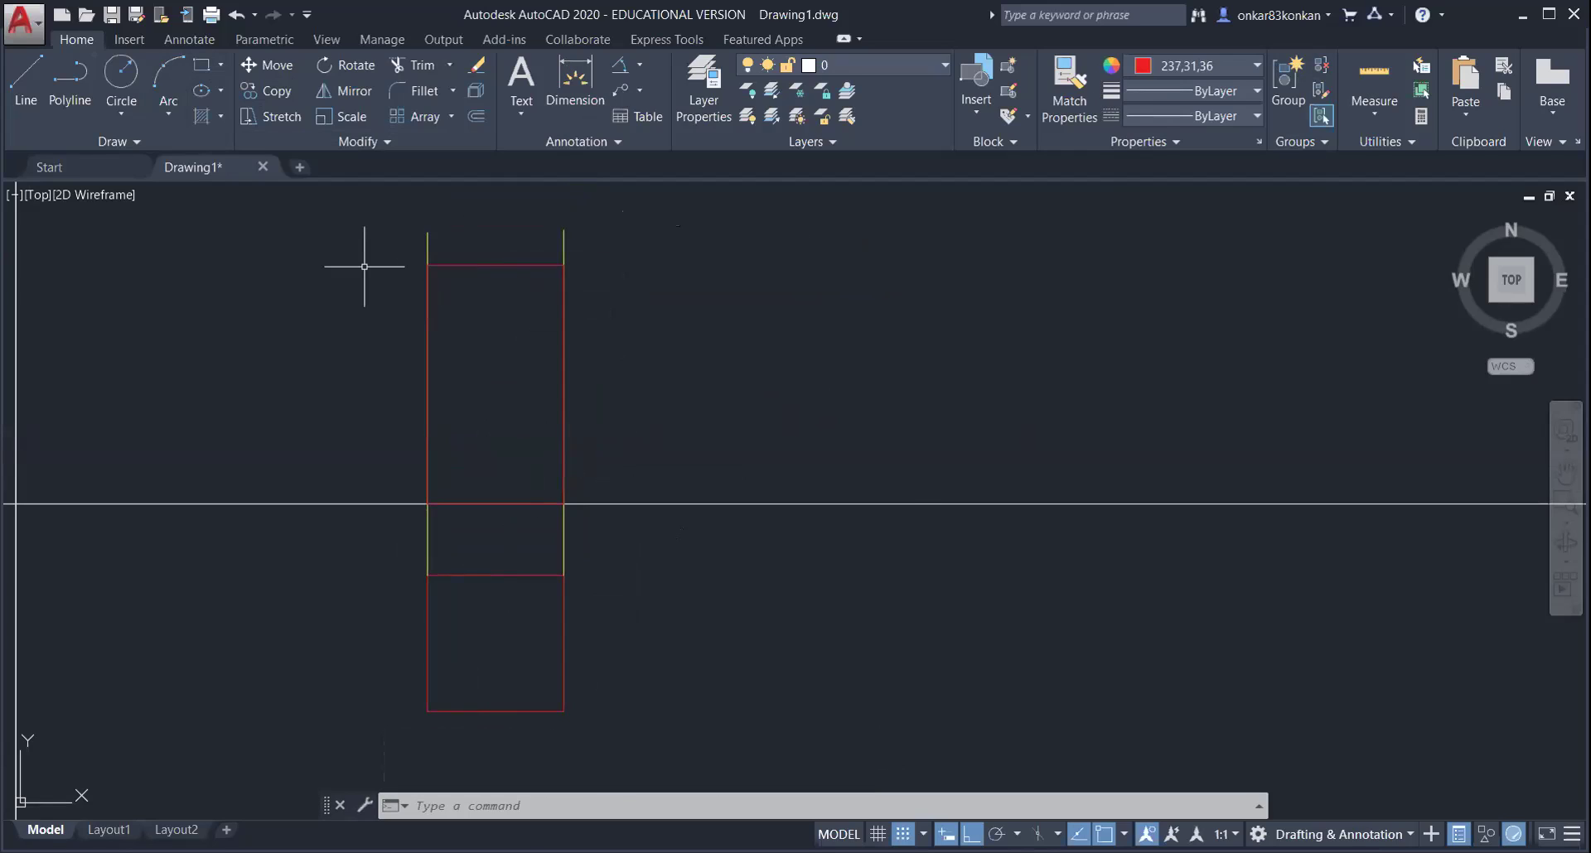
# - Dimension the height of the front-view rectangle and the left side of the top-view square
pyautogui.press('Return')
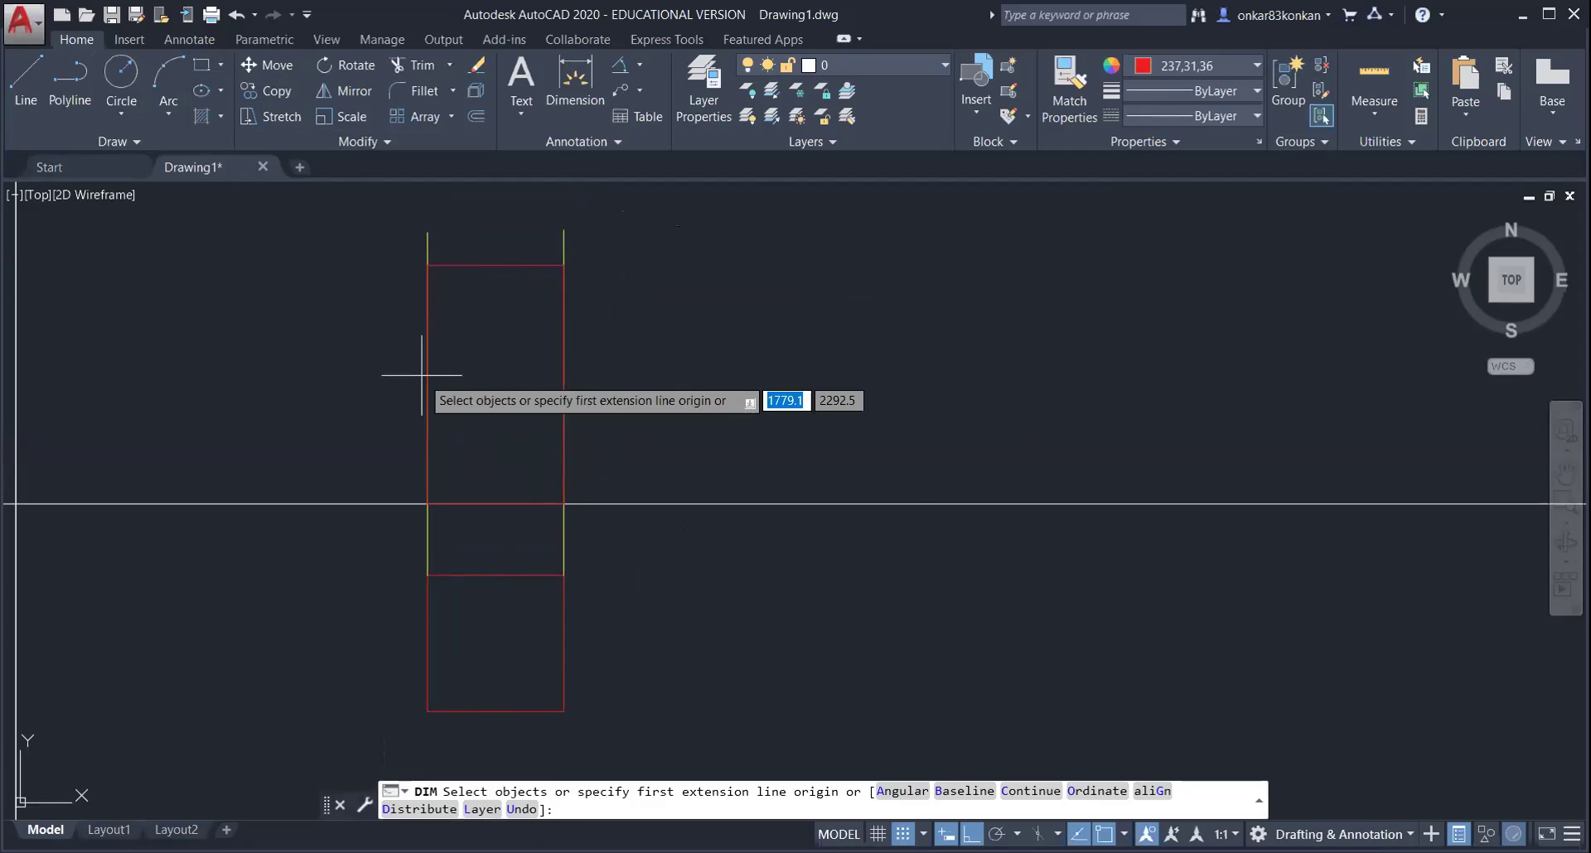
pyautogui.click(427, 314)
pyautogui.click(397, 384)
pyautogui.moveTo(478, 546); pyautogui.dragTo(497, 472, button='middle')
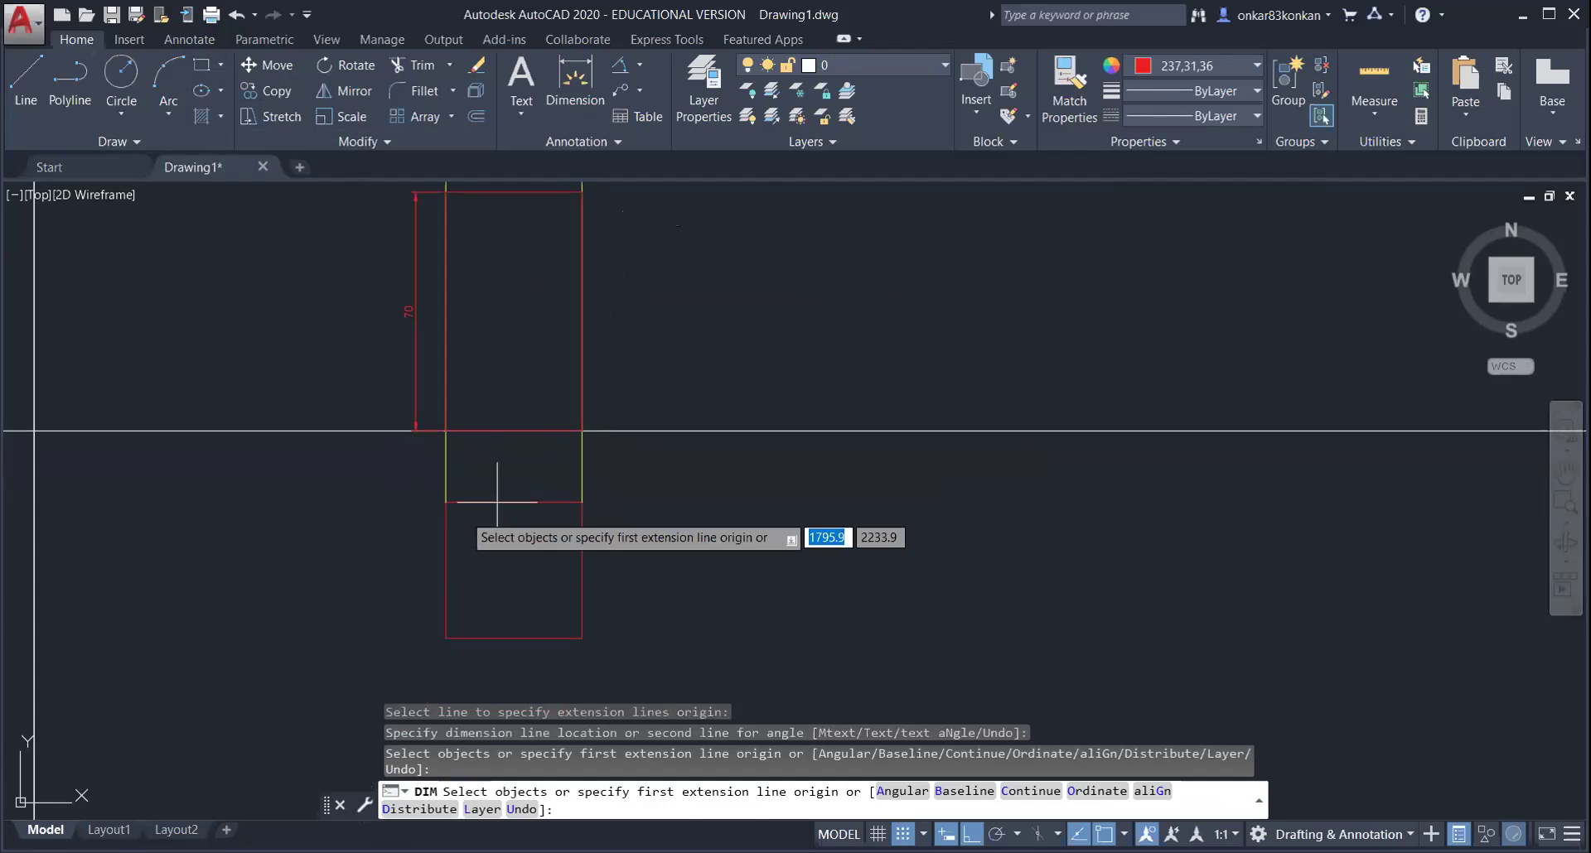
pyautogui.click(445, 551)
pyautogui.click(412, 572)
pyautogui.scroll(3, 778, 607)
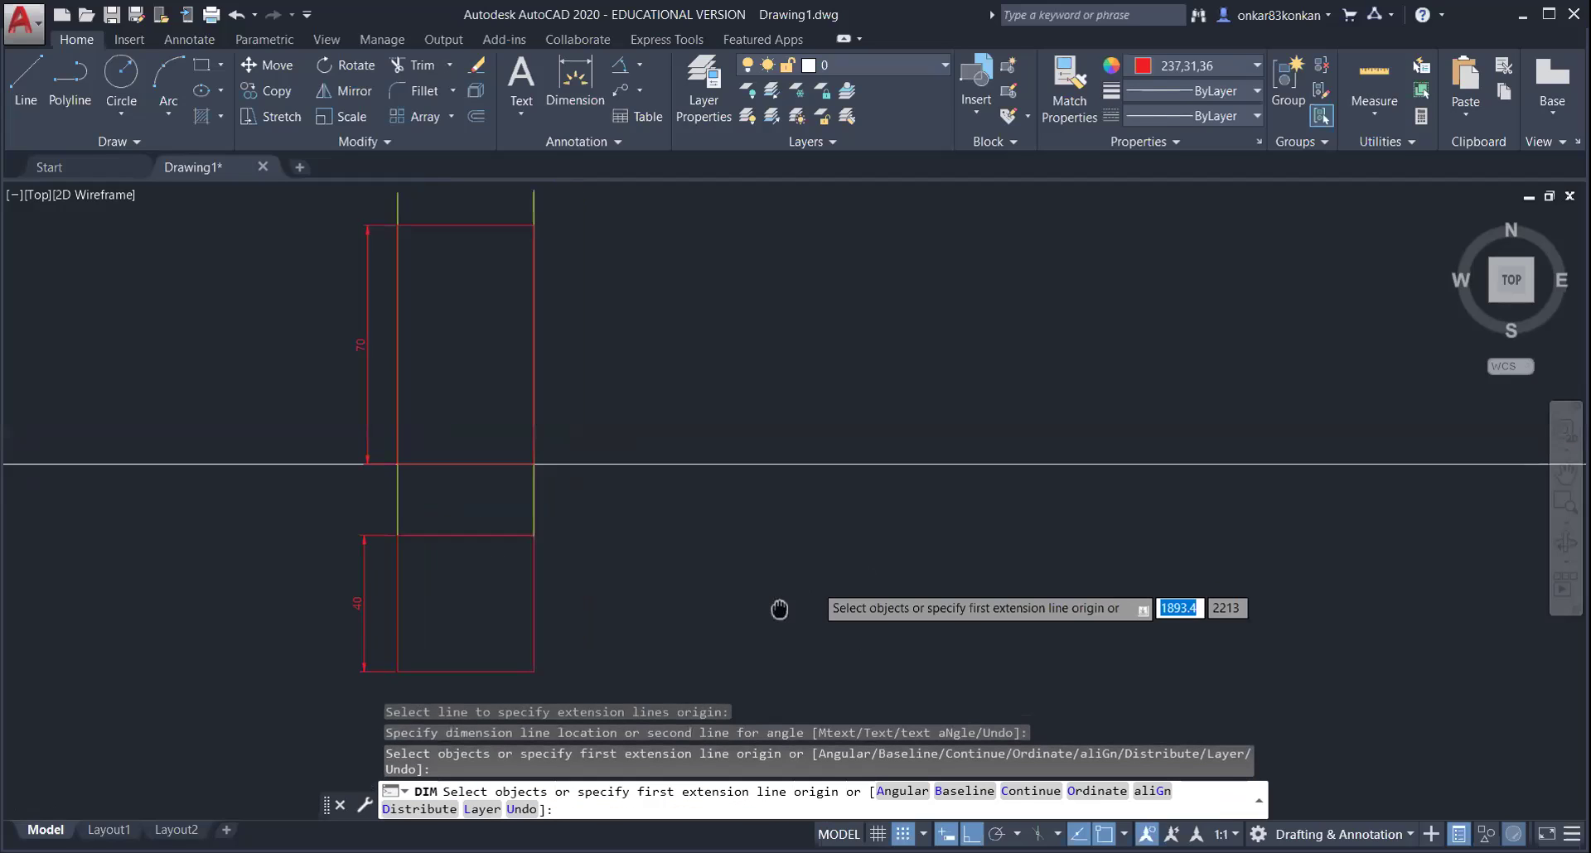
pyautogui.scroll(-3, 736, 603)
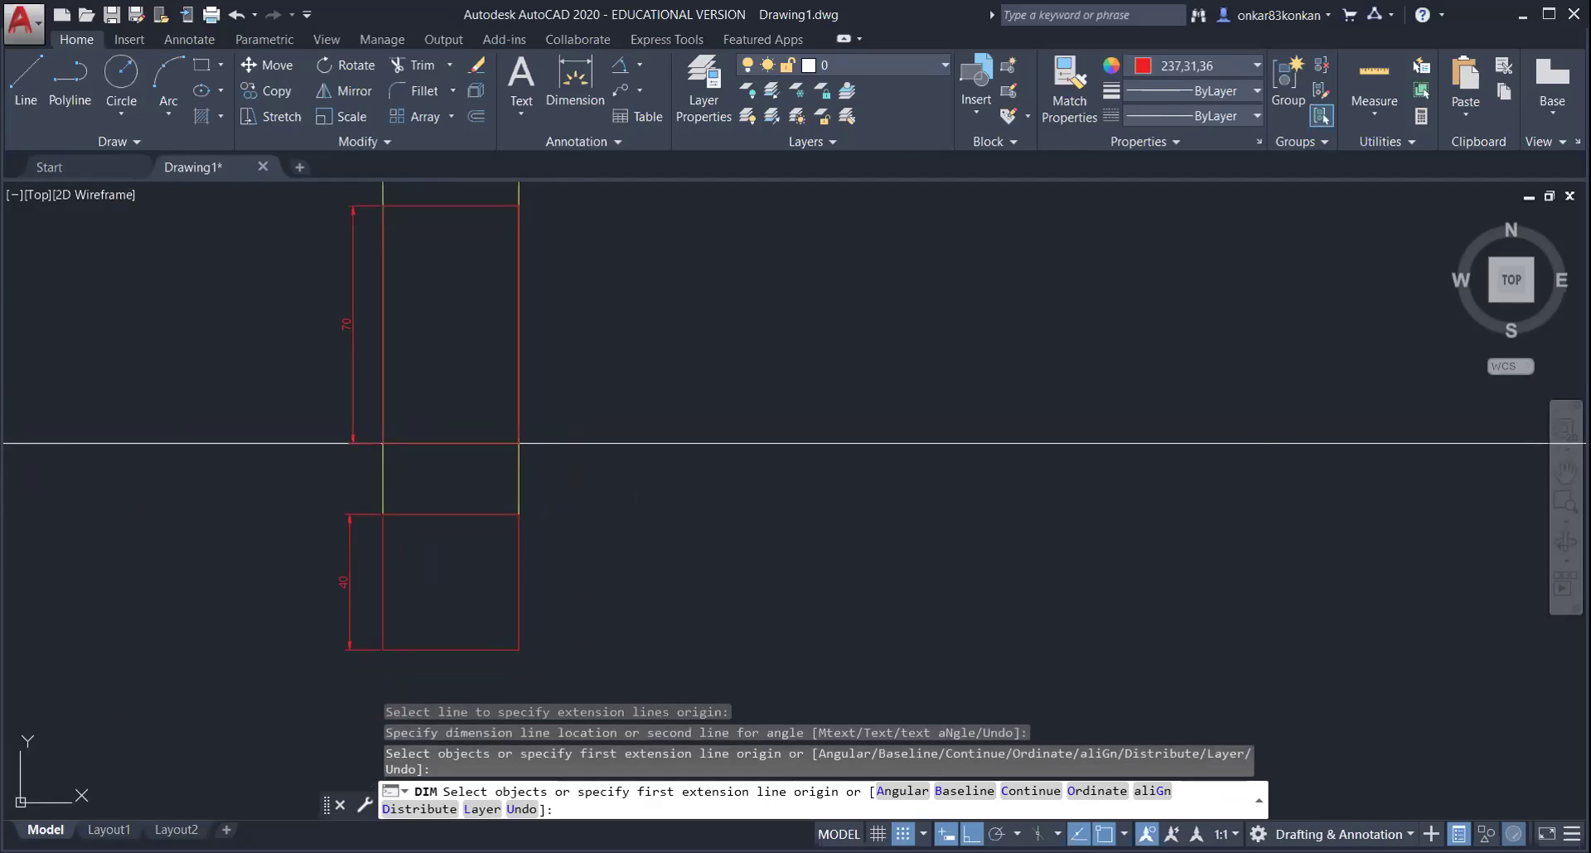
pyautogui.press('Return')
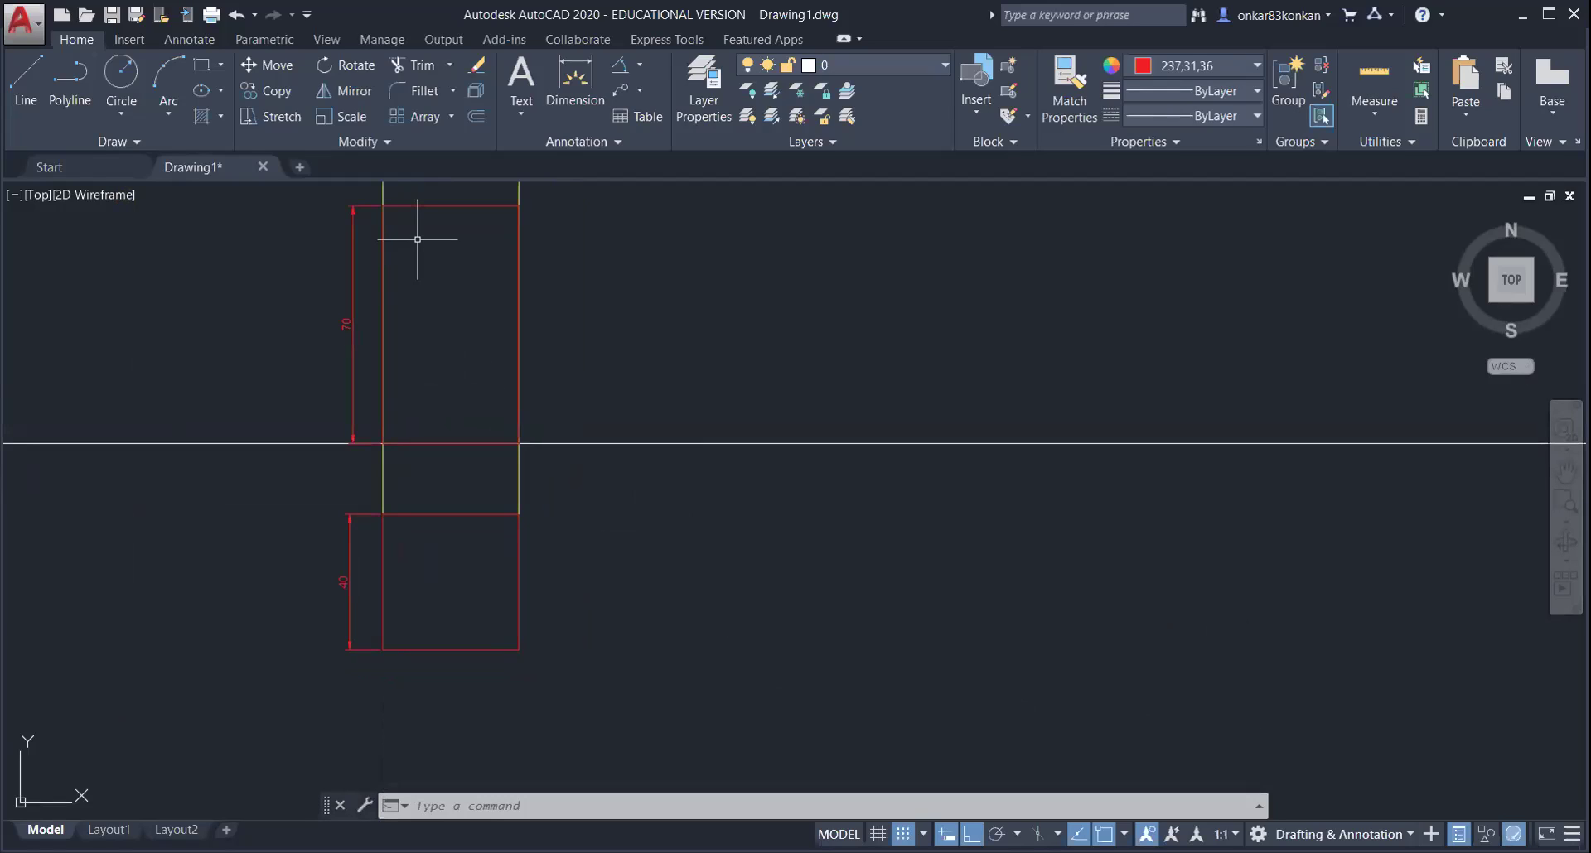
pyautogui.moveTo(735, 442); pyautogui.dragTo(657, 519, button='middle')
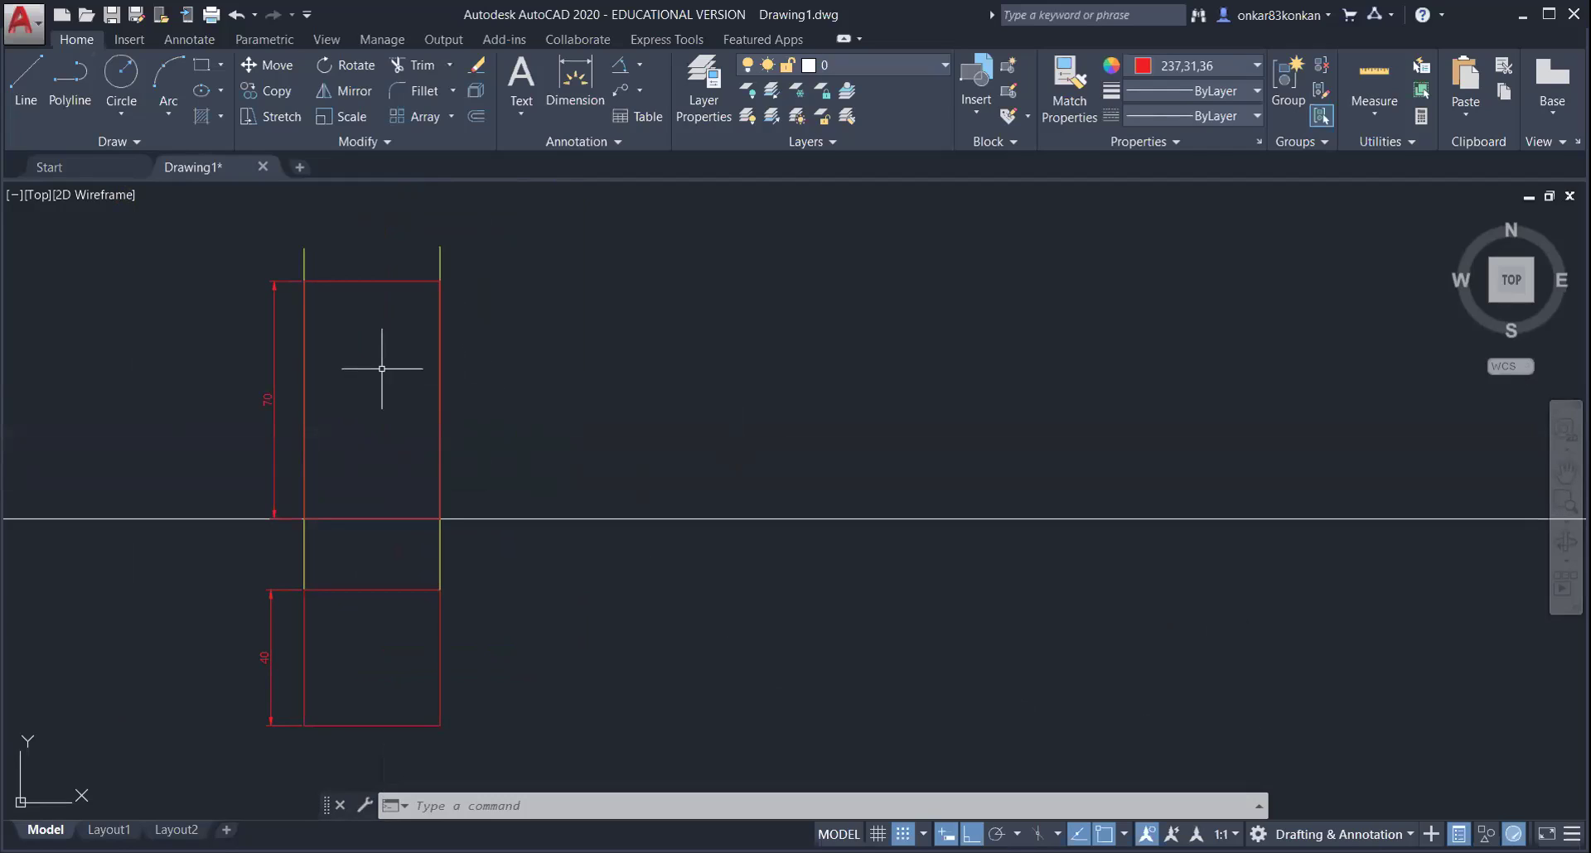
# - Set the current drawing colour to ByLayer
pyautogui.click(1216, 63)
pyautogui.click(1172, 91)
# - Try to draw a construction line rising at 60° from a point on the reference line, beside the front view
pyautogui.click(25, 82)
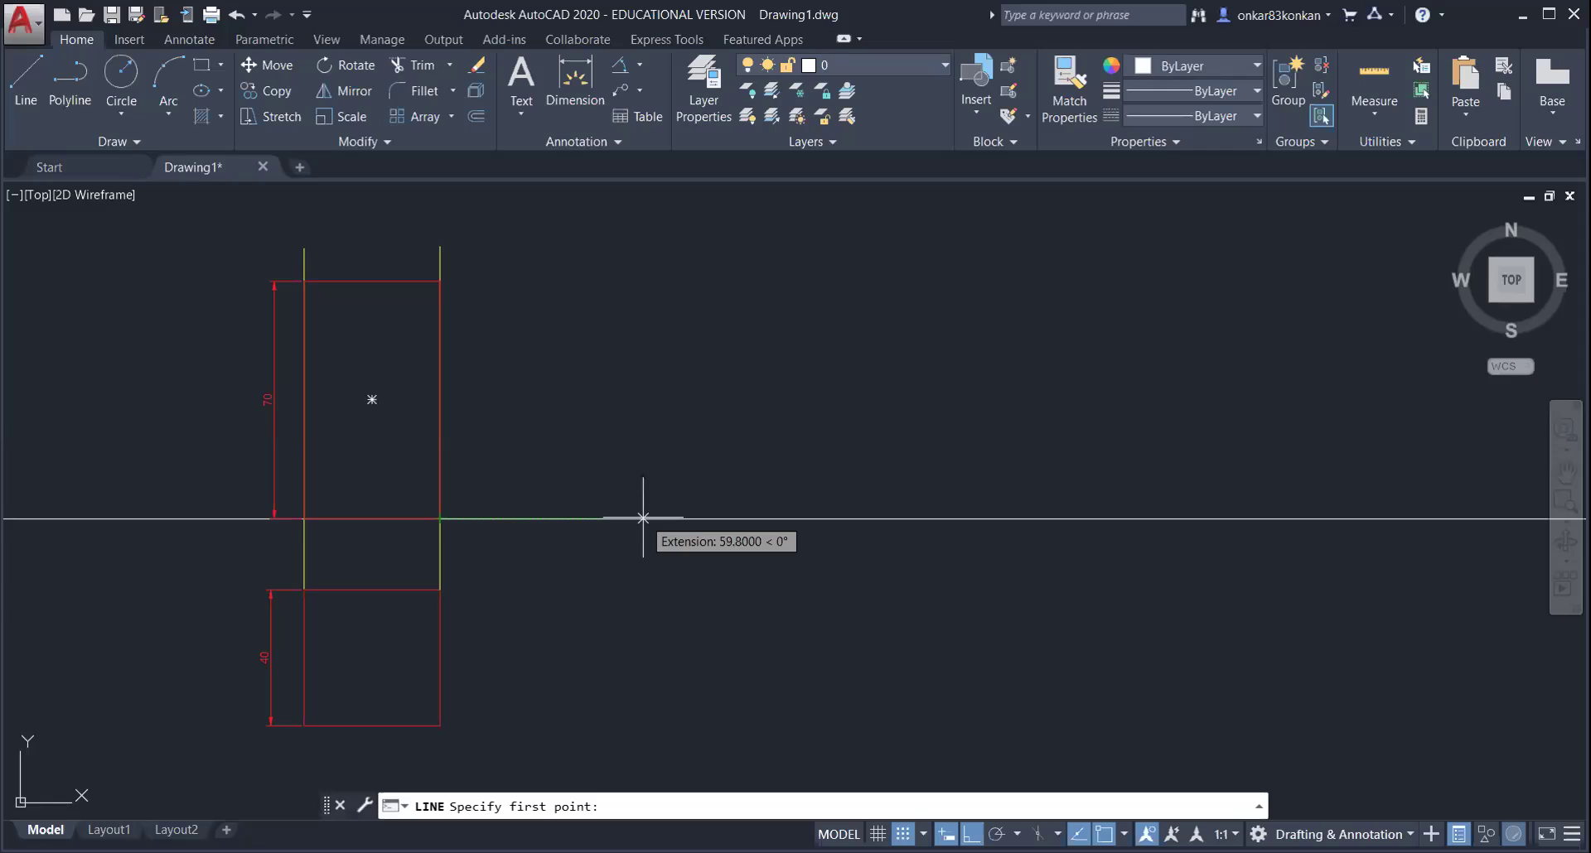
pyautogui.click(569, 518)
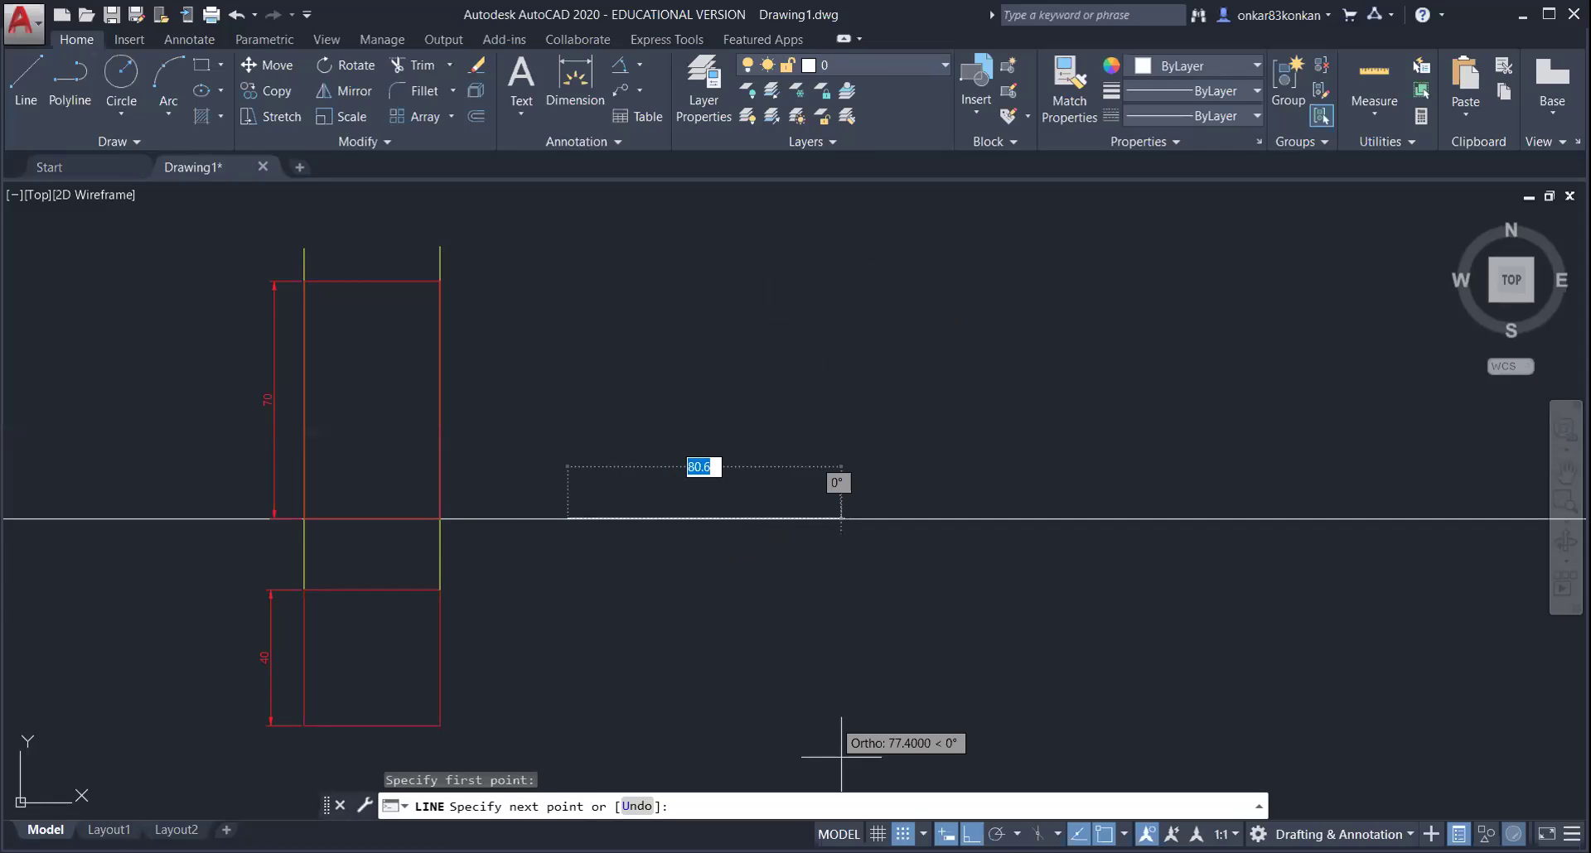
pyautogui.press('F8')
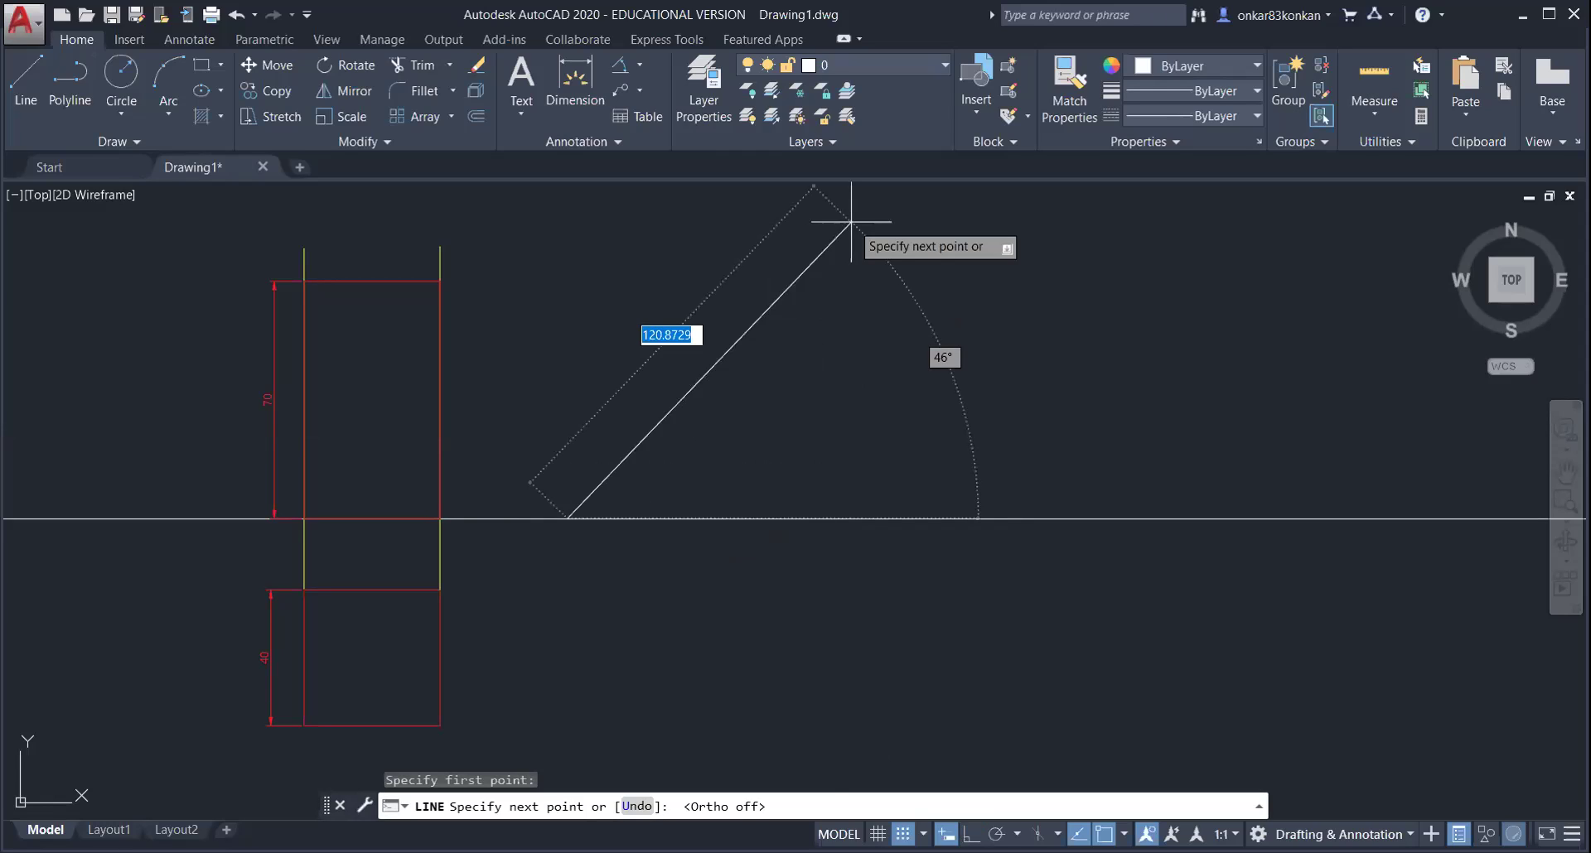
pyautogui.press('Tab')
pyautogui.write('60')
pyautogui.press('Return')
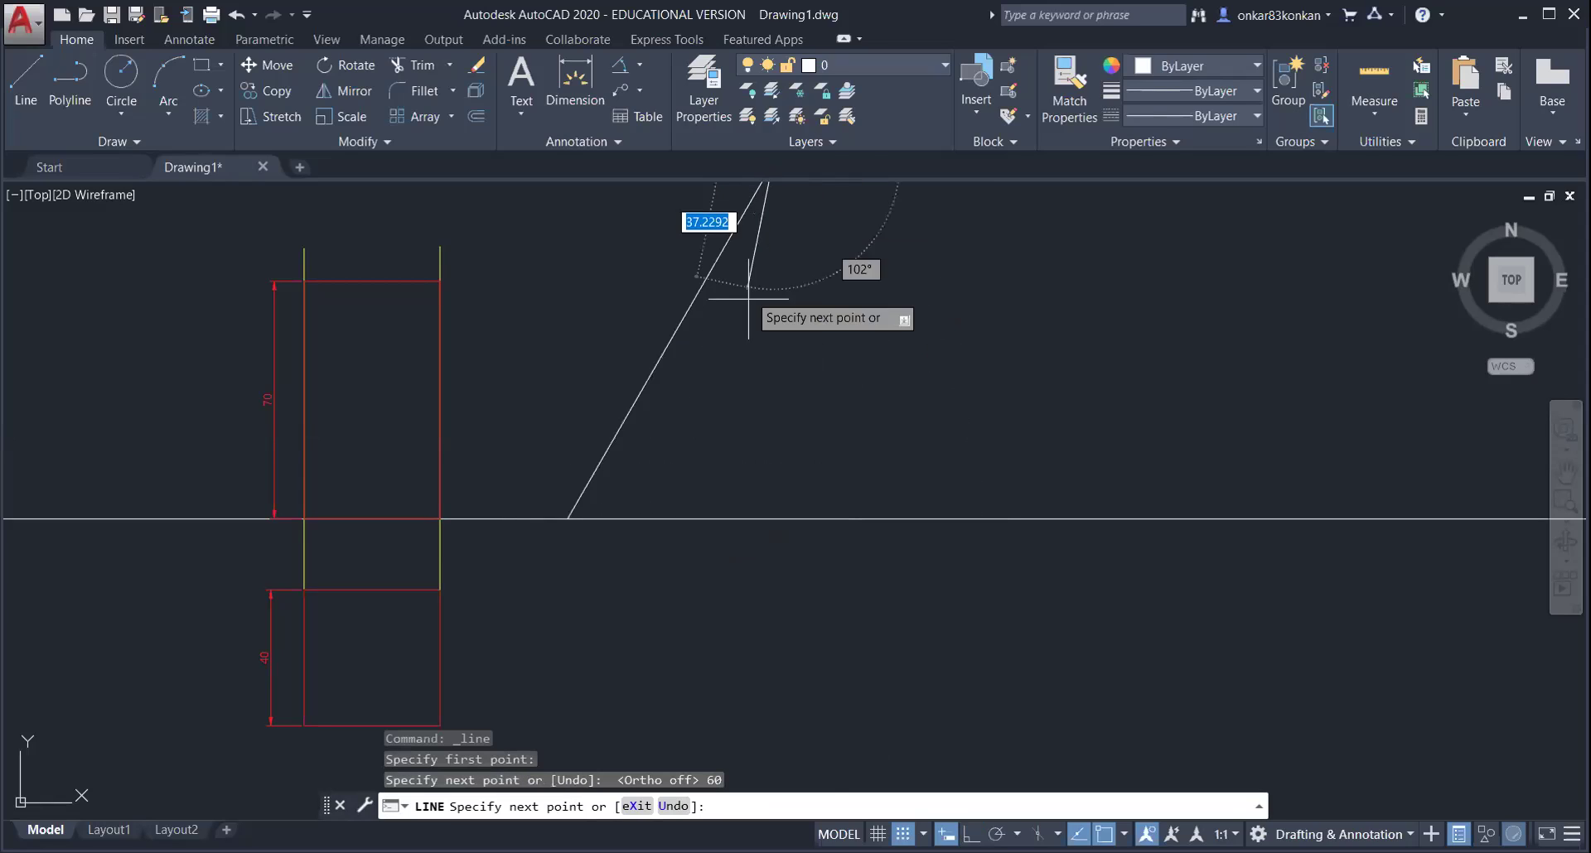
pyautogui.press('Escape')
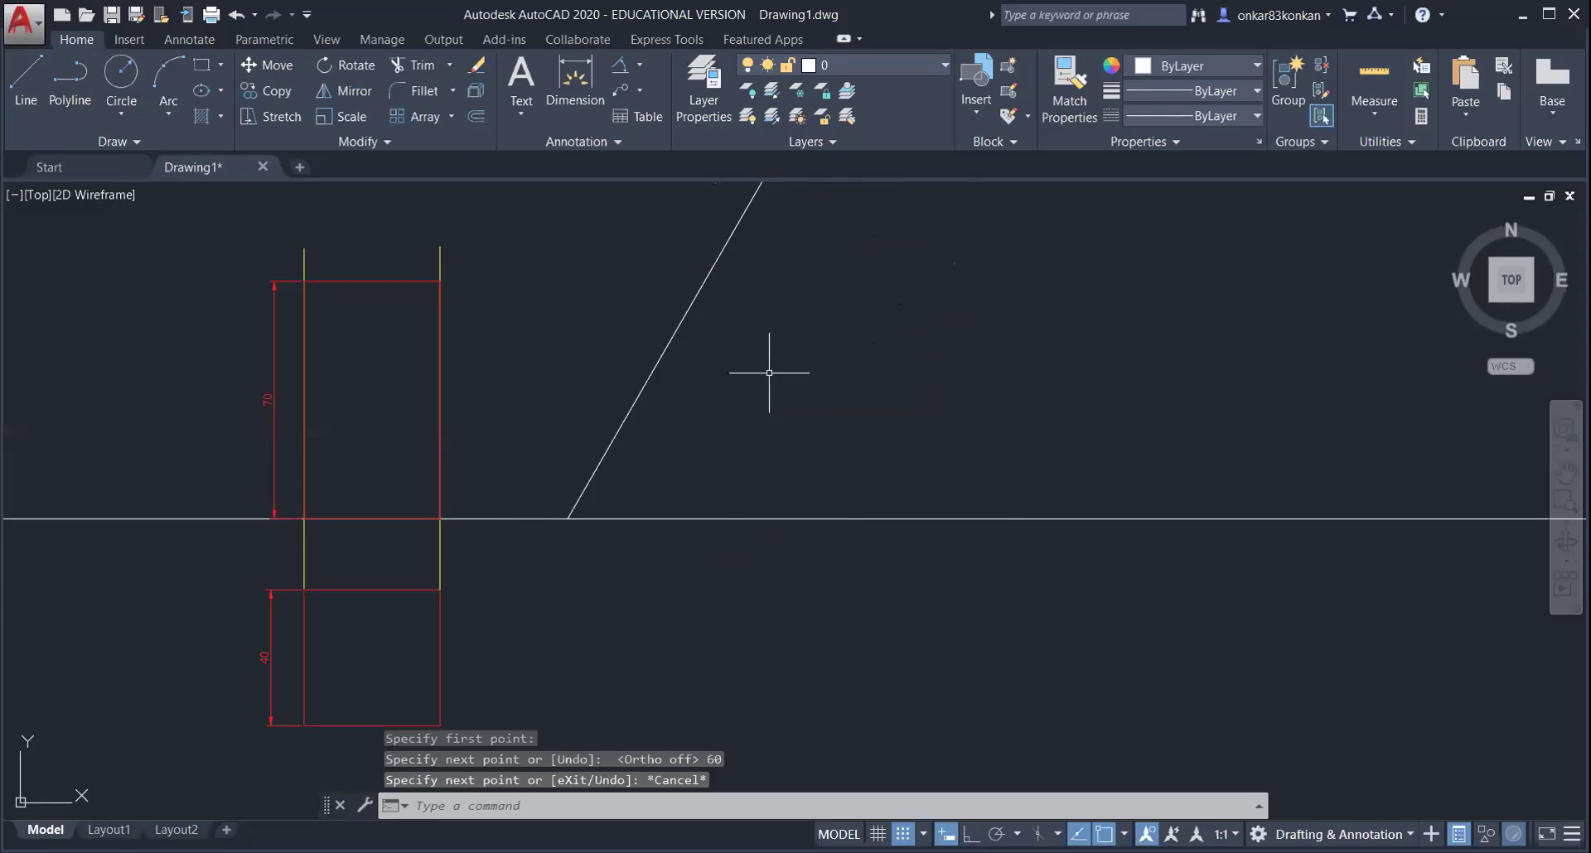
pyautogui.moveTo(815, 399); pyautogui.dragTo(853, 408, button='middle')
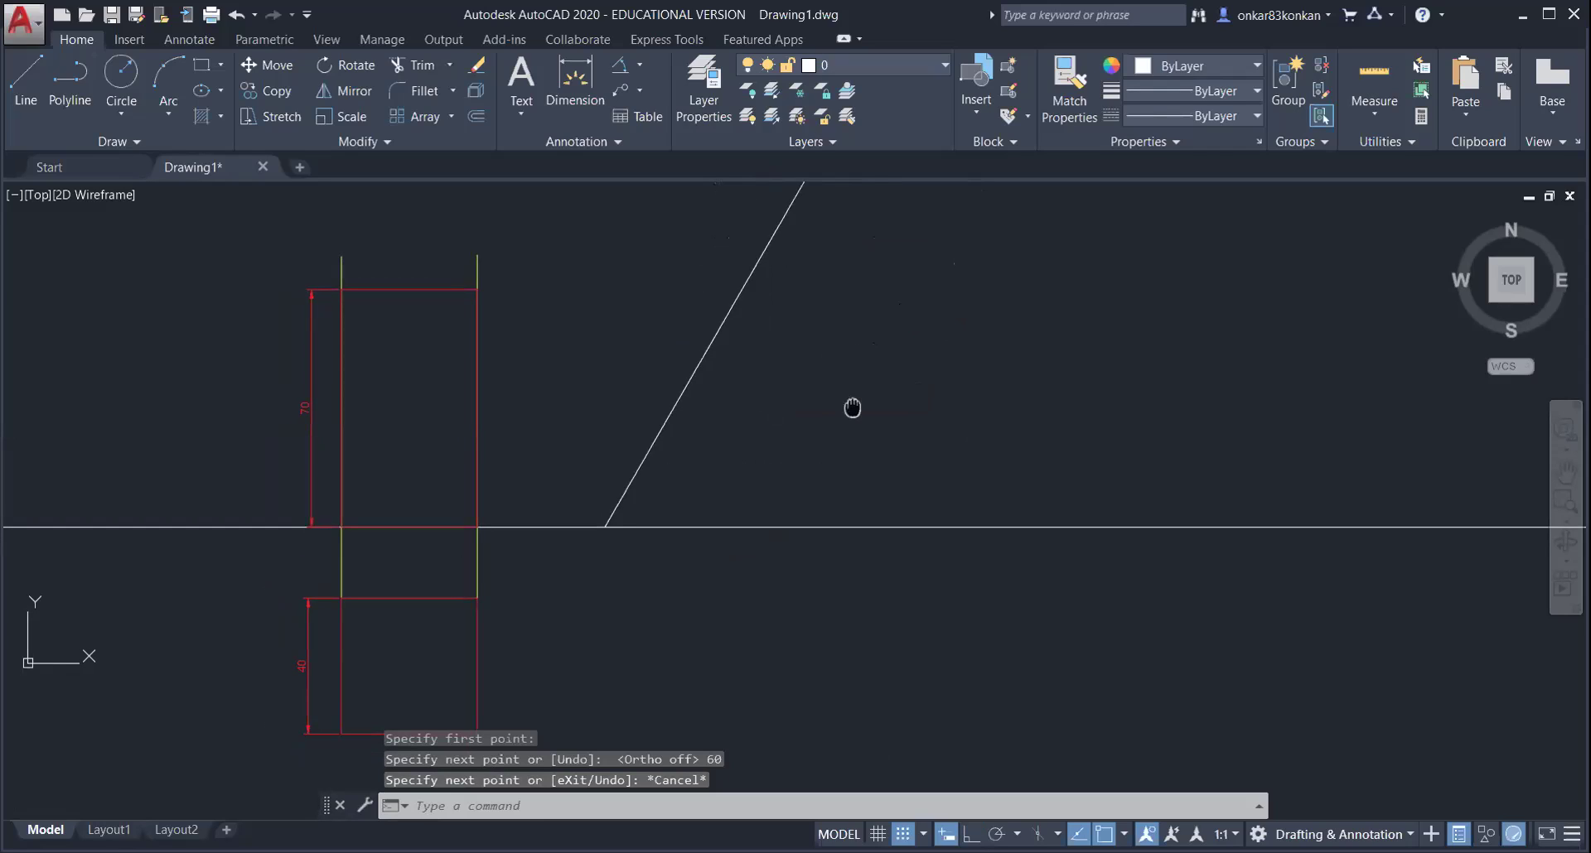
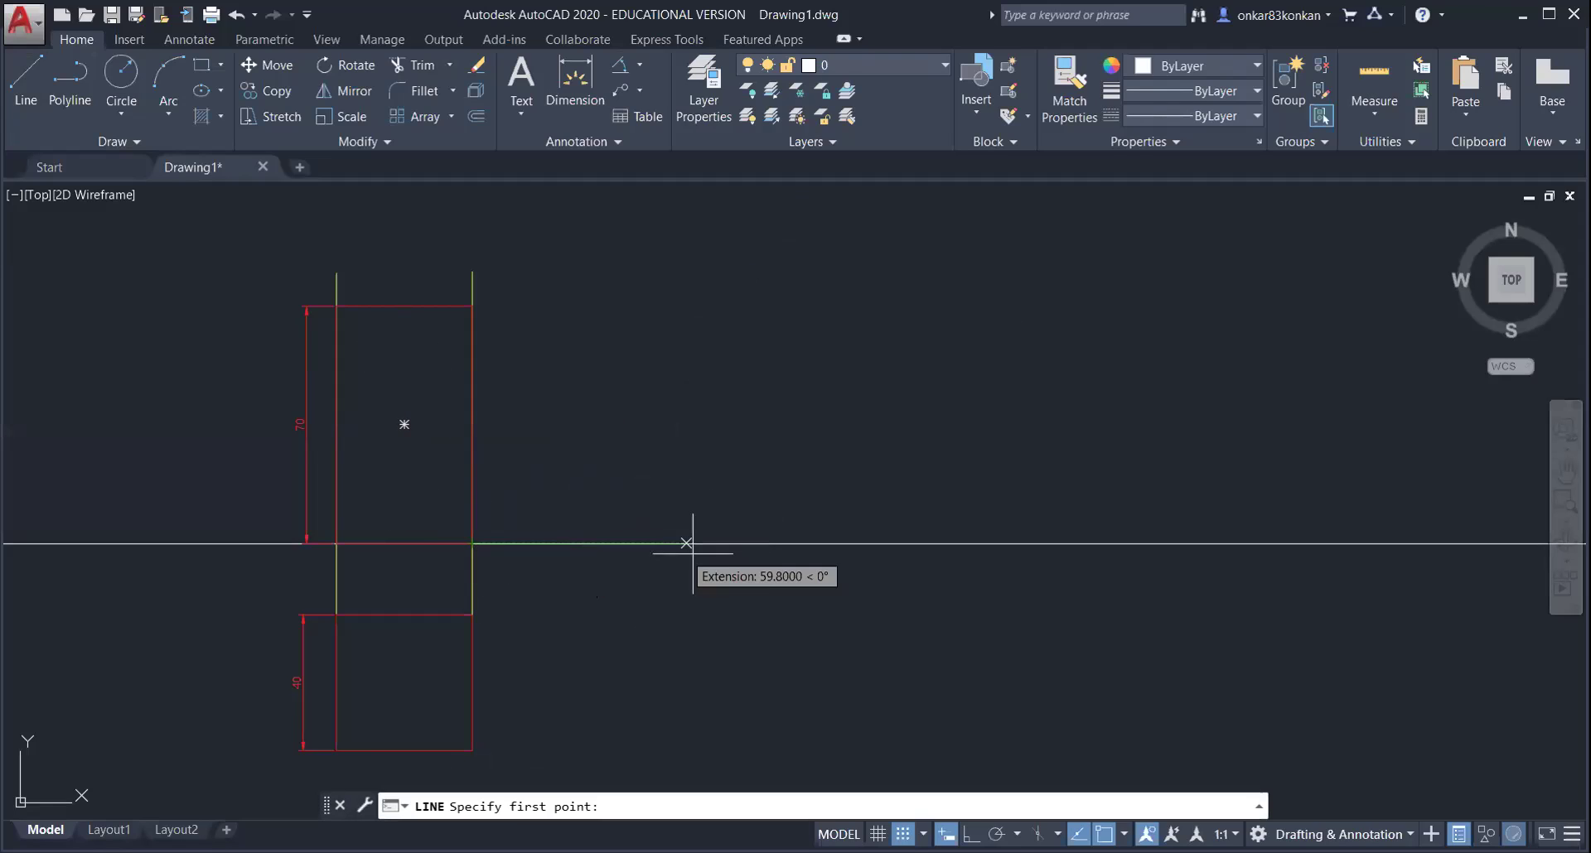
# - Draw a construction line about 54 units long, sloping up and left at 30° from the reference line, and dimension its angle
pyautogui.click(762, 543)
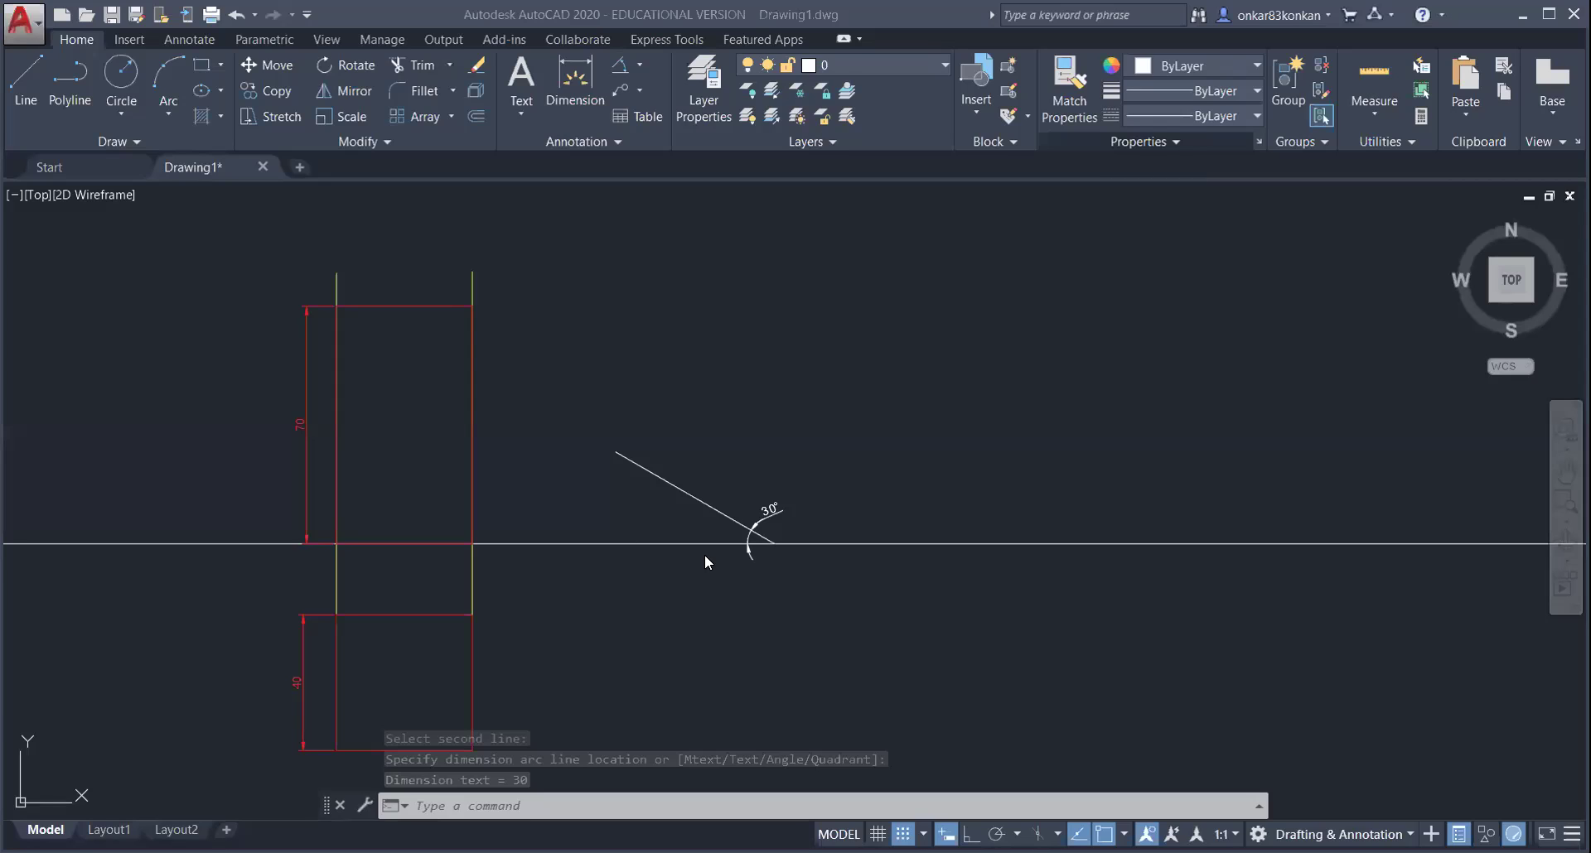
pyautogui.scroll(3, 704, 554)
pyautogui.scroll(-1, 761, 549)
pyautogui.scroll(-2, 761, 549)
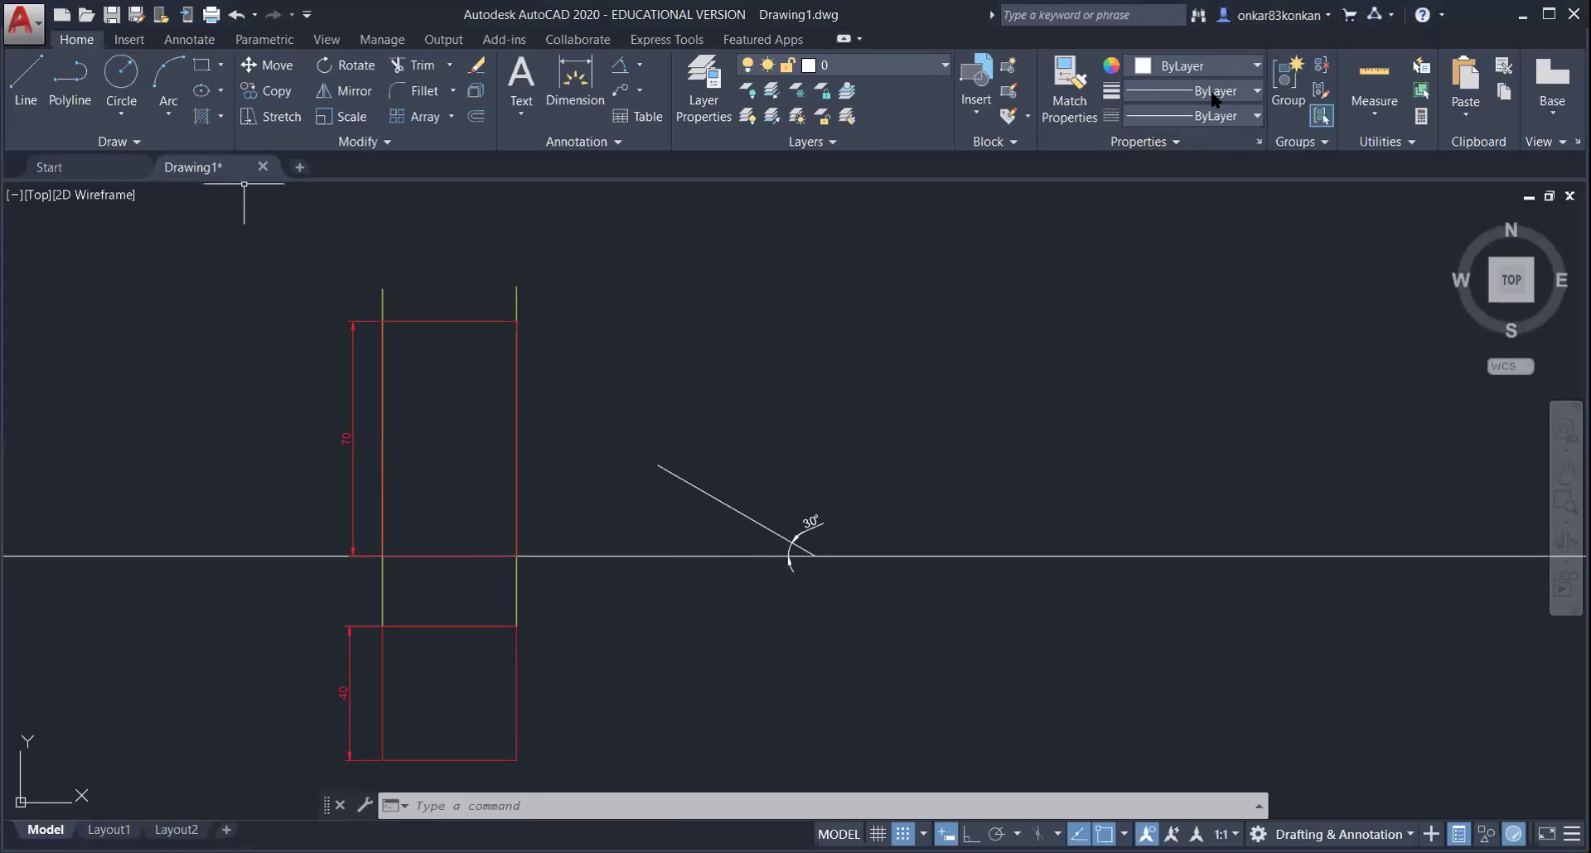
# - Set the colour to red 205,32,39 and draw a 40-unit base edge along the 30° line from its lower end
pyautogui.click(1202, 66)
pyautogui.click(1203, 166)
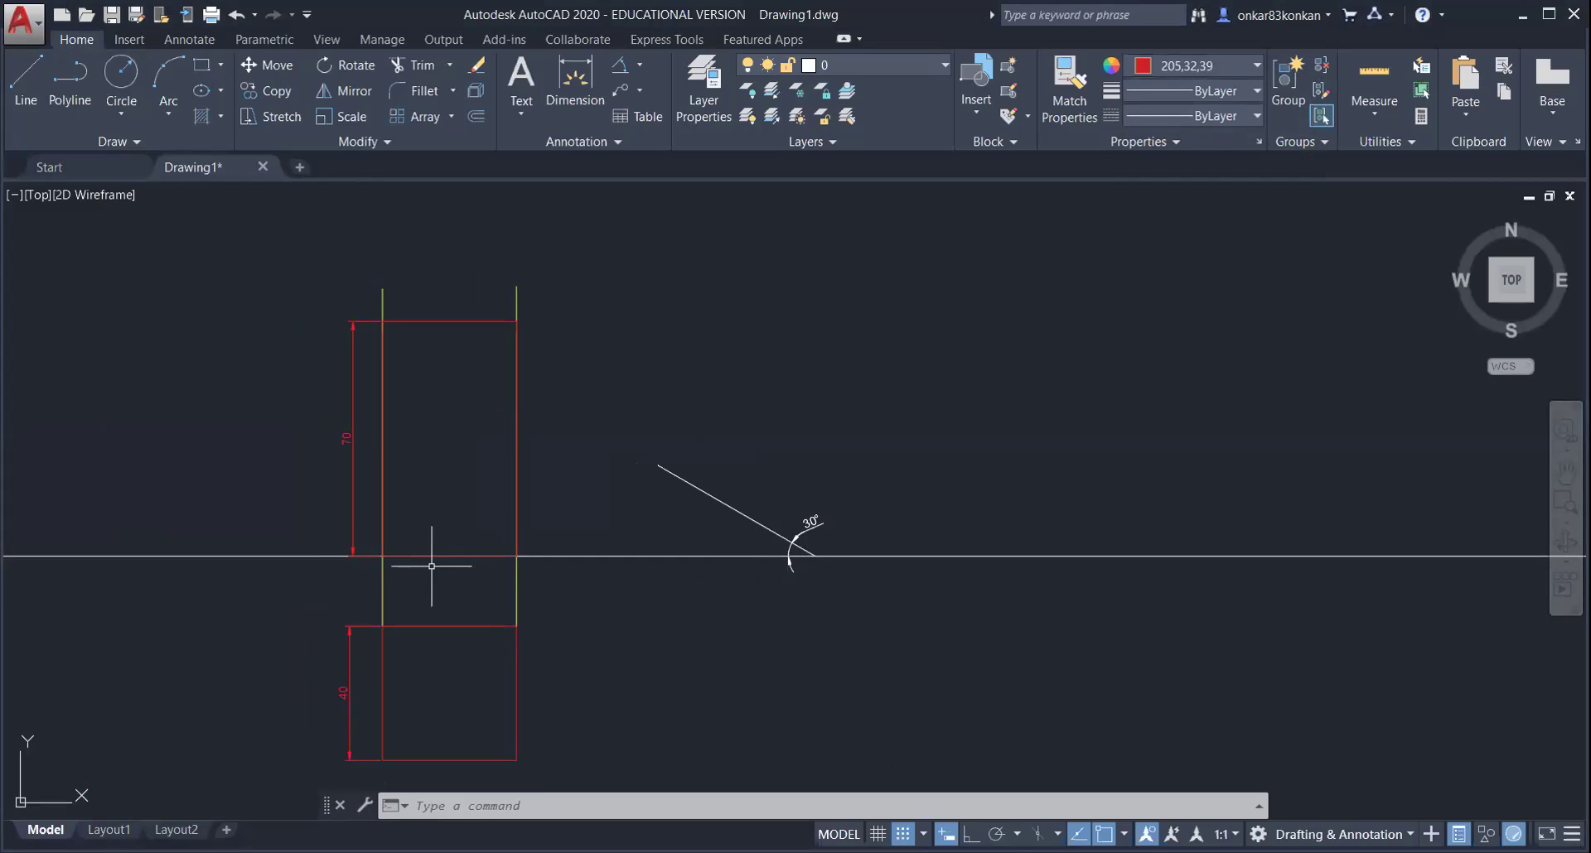
pyautogui.click(26, 79)
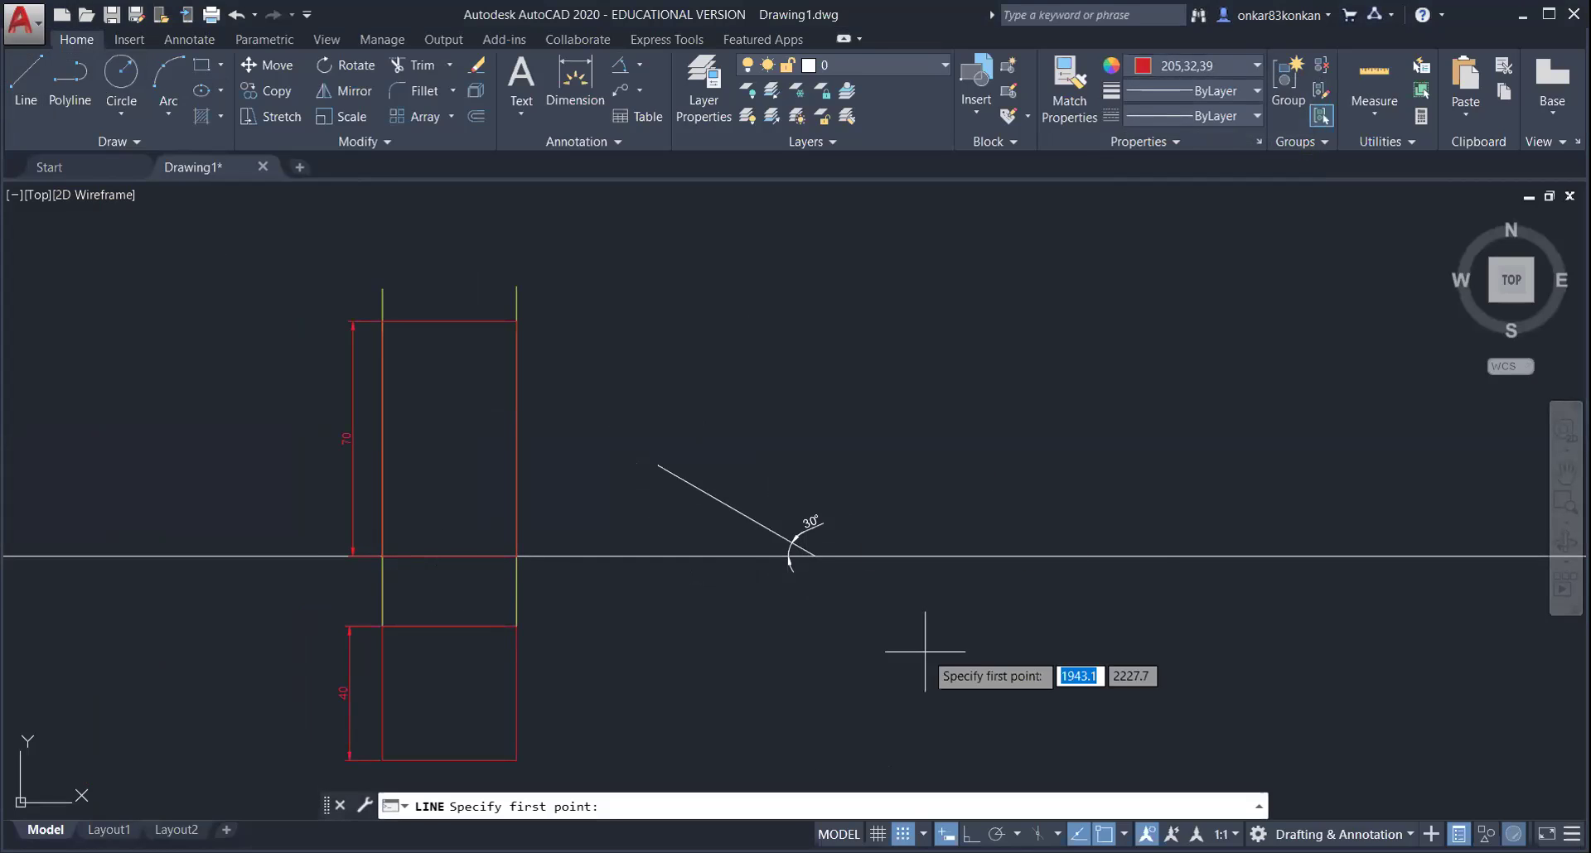
pyautogui.click(815, 555)
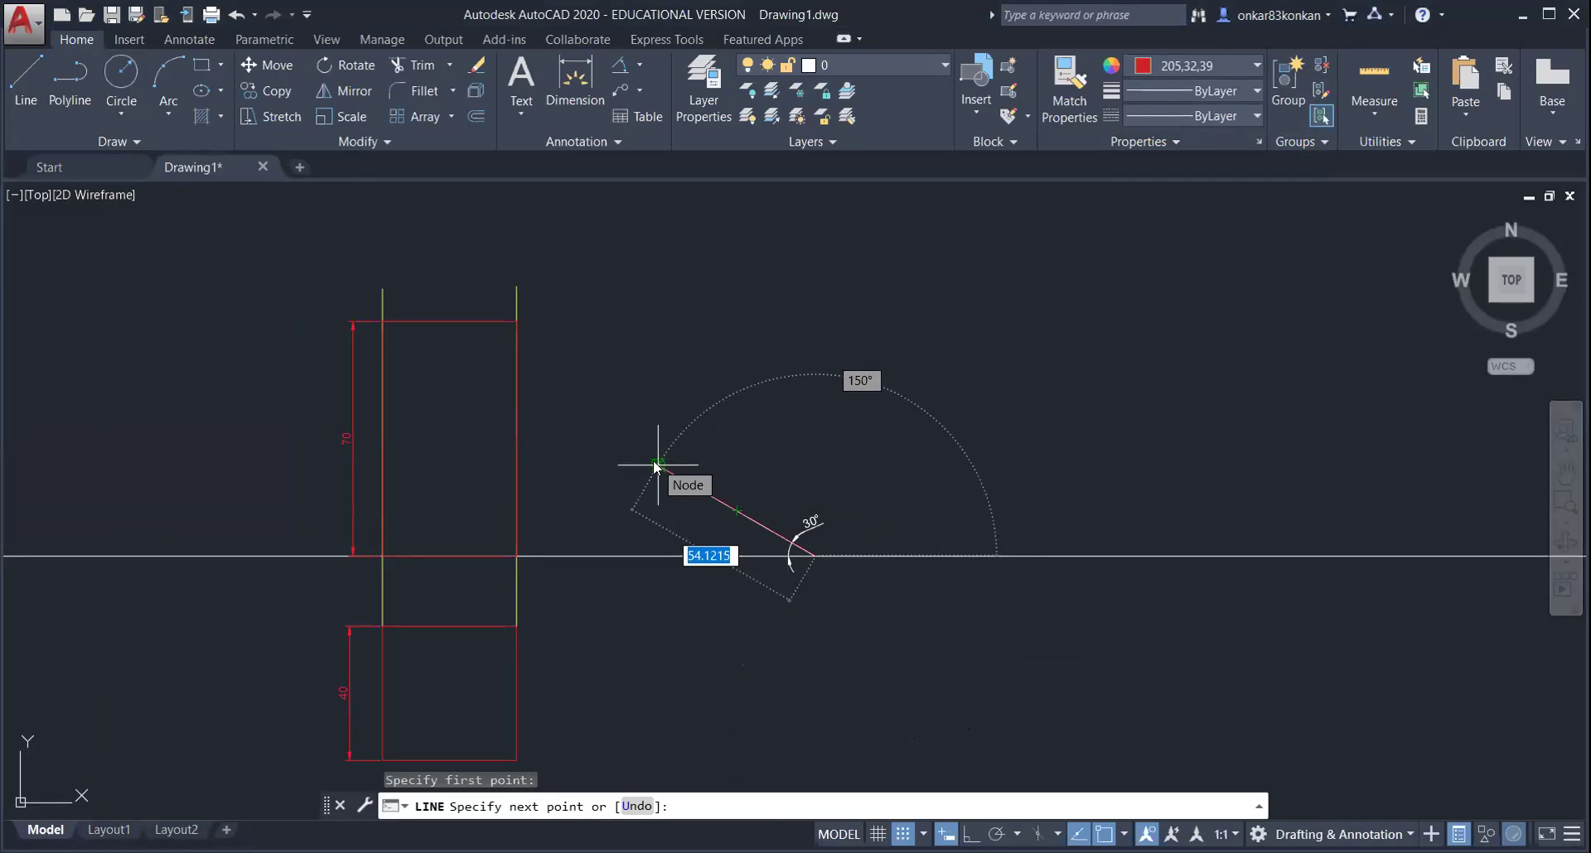
pyautogui.write('40')
pyautogui.press('Return')
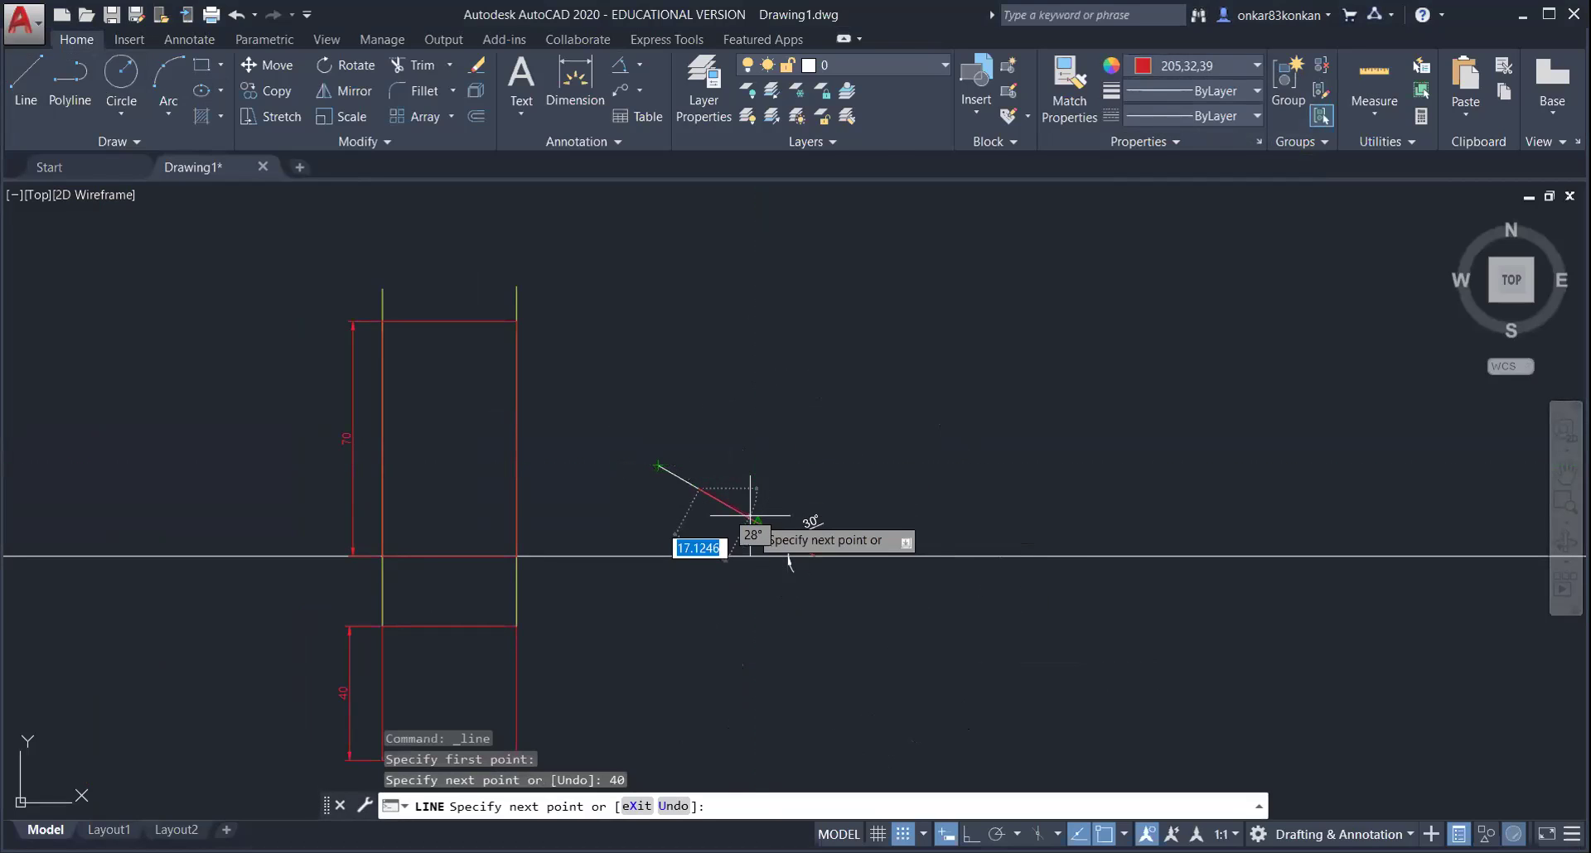
pyautogui.press('Escape')
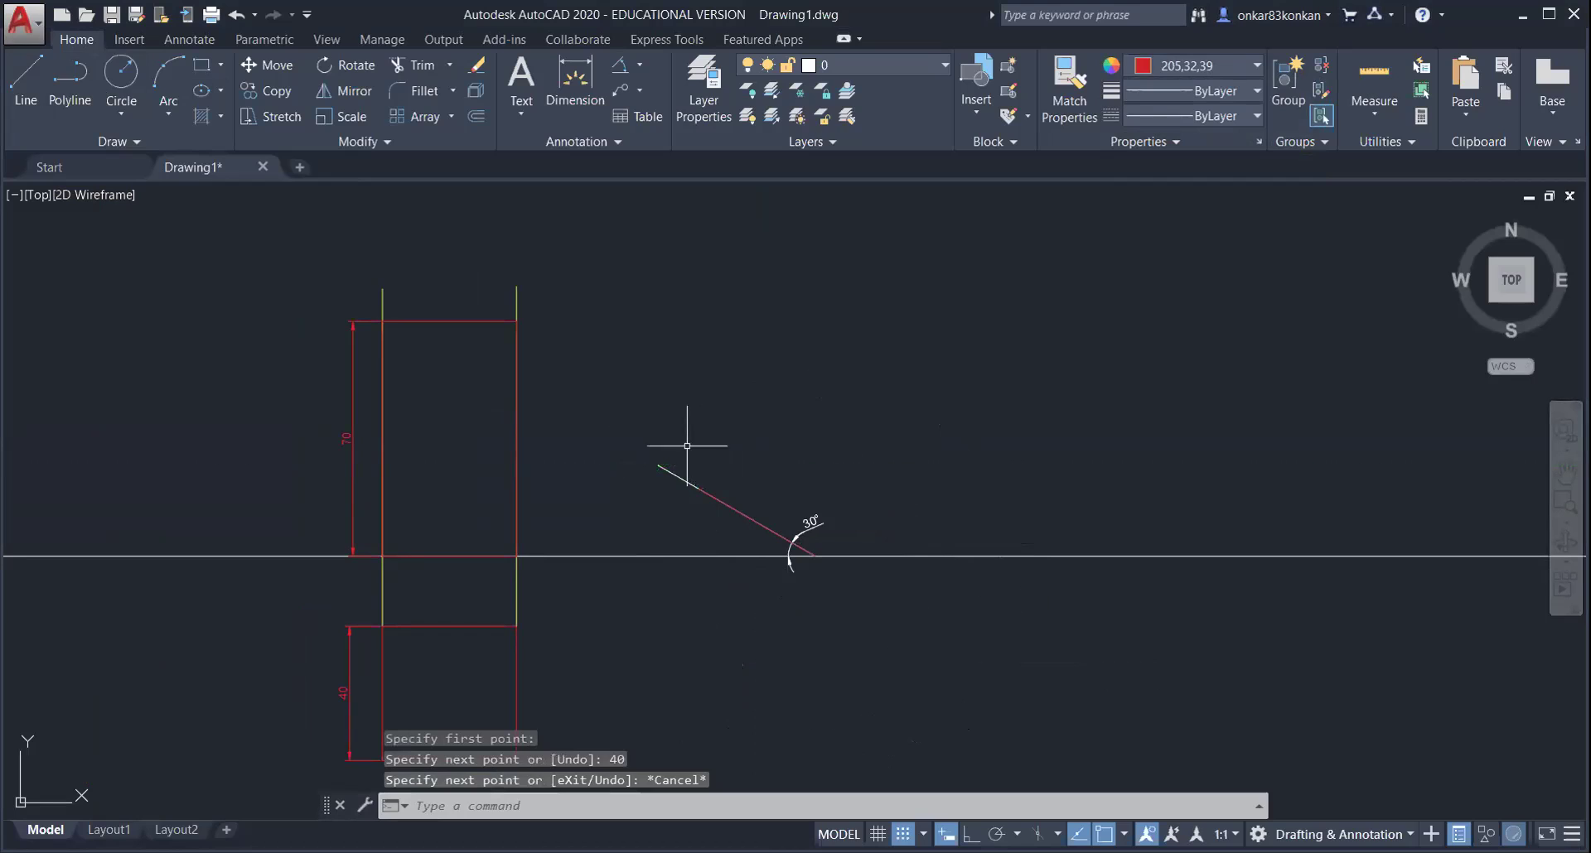
# - Draw a 70-unit edge perpendicular to the inclined base from its upper end
pyautogui.click(36, 77)
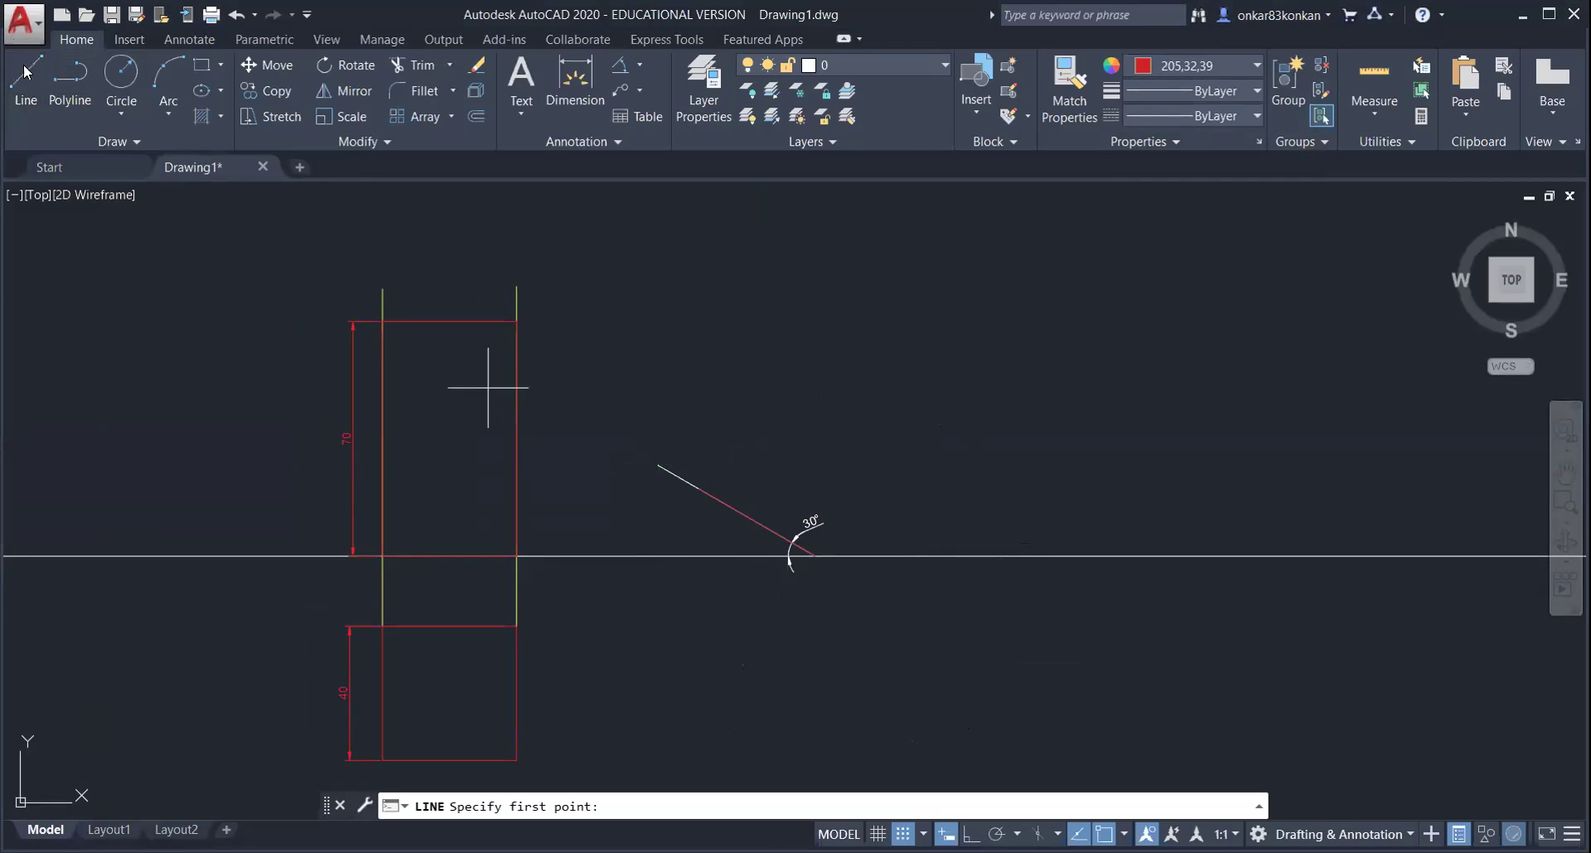
pyautogui.click(698, 487)
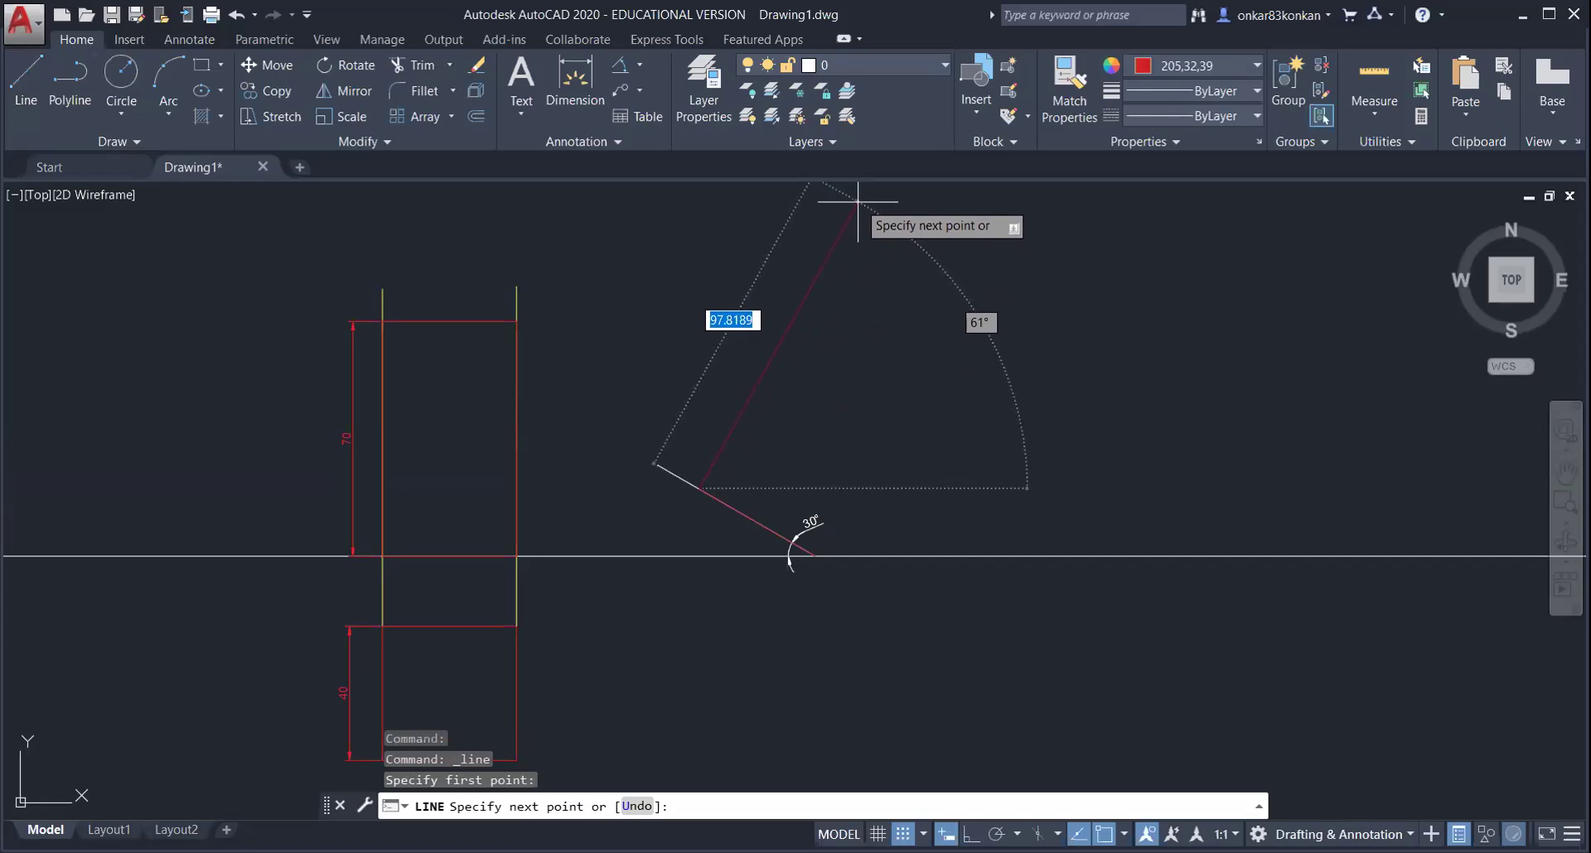
pyautogui.moveTo(866, 202); pyautogui.dragTo(825, 253, button='middle')
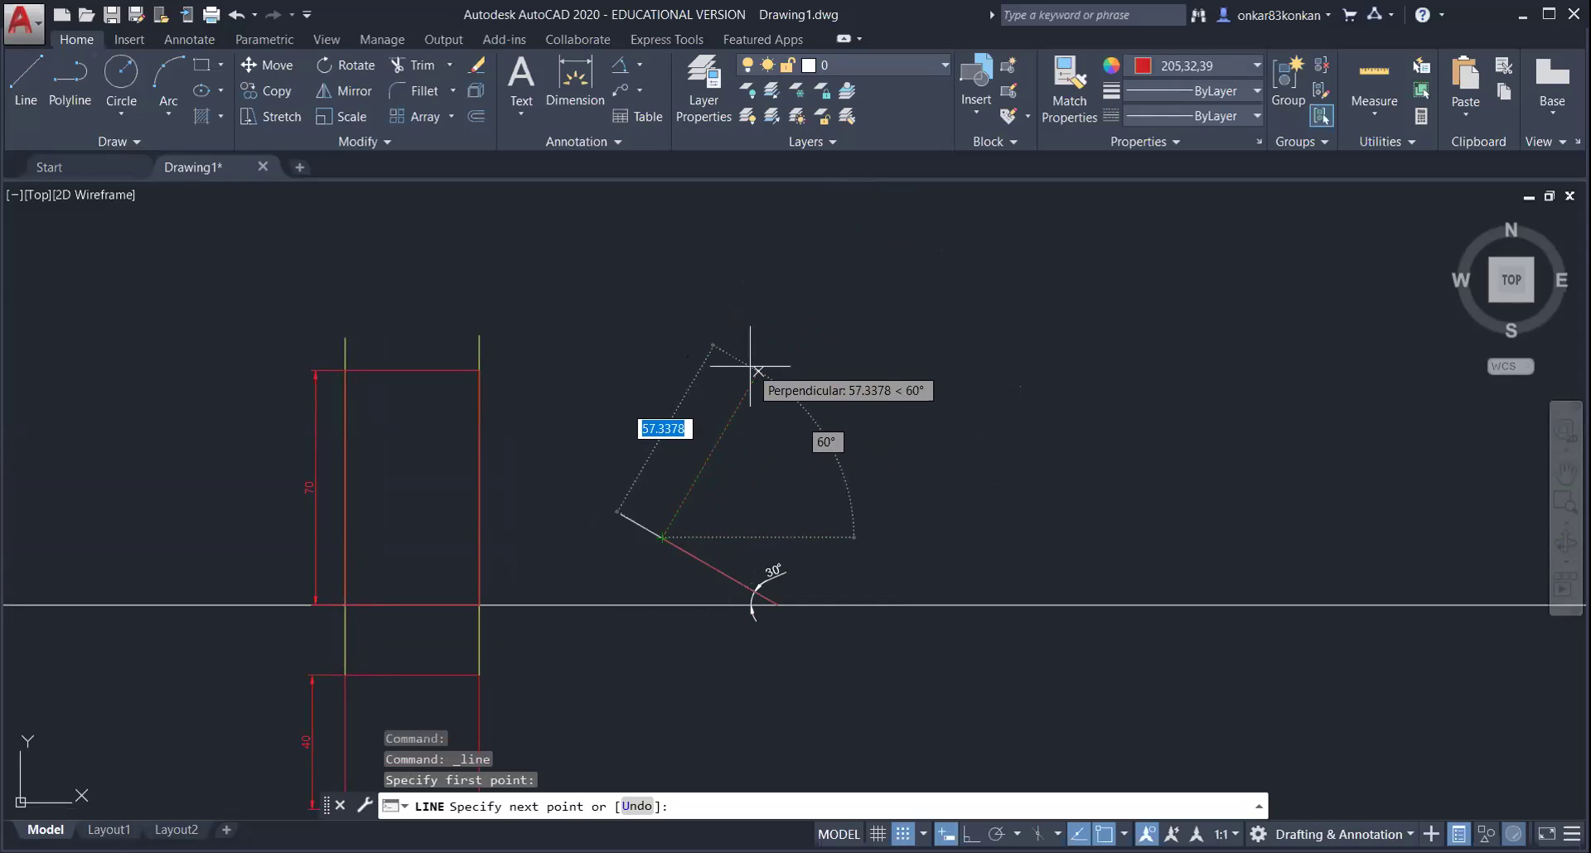
pyautogui.write('70')
pyautogui.press('Return')
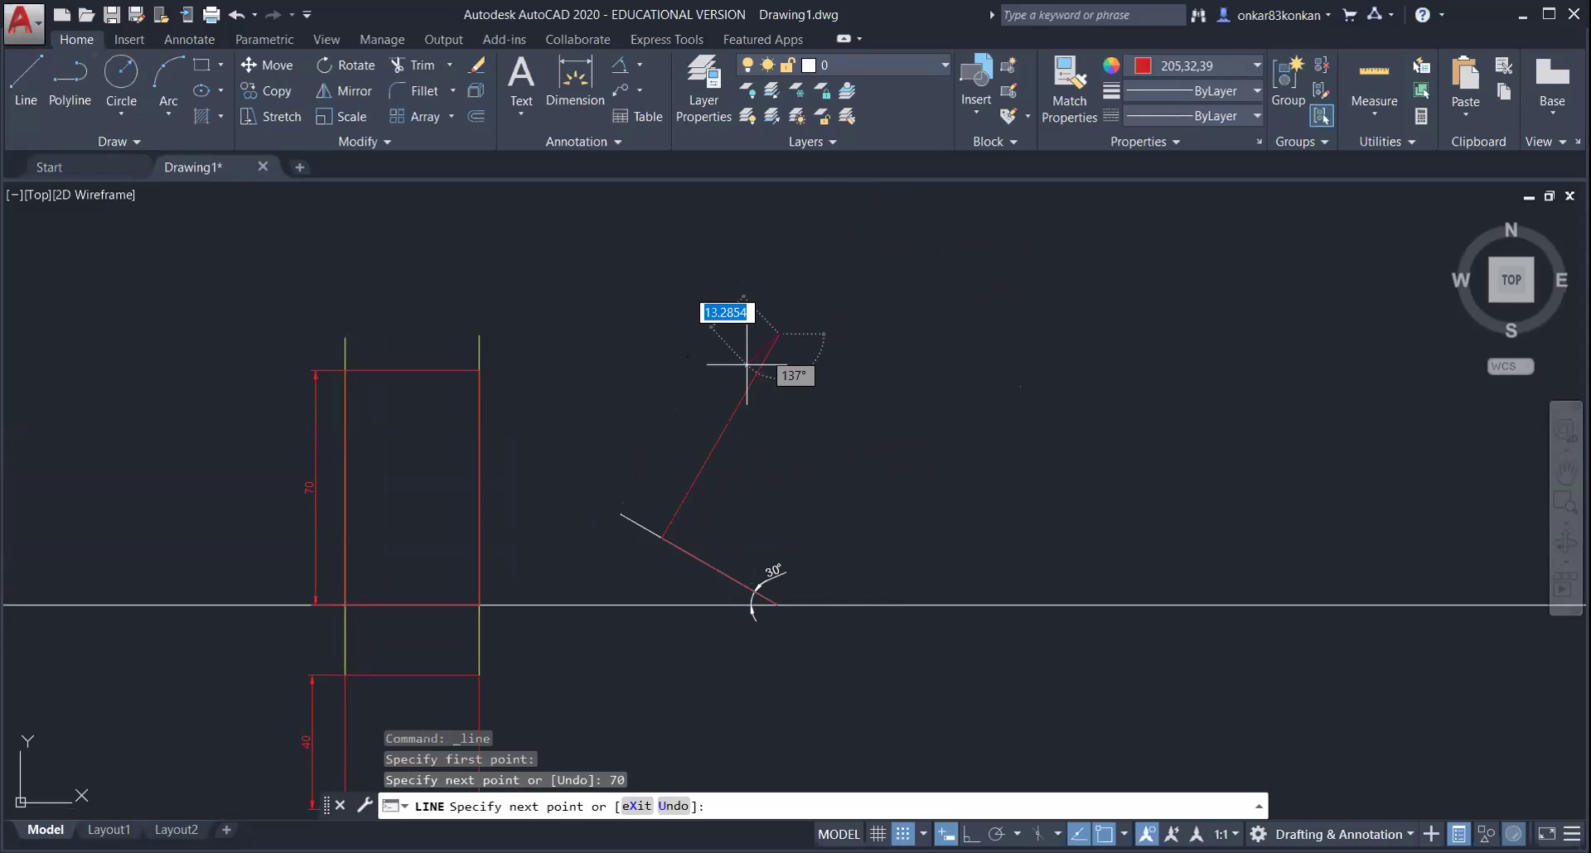
pyautogui.press('Escape')
# - Draw a 70-unit perpendicular edge from the base's lower end and join it to the first long edge's upper end
pyautogui.press('space')
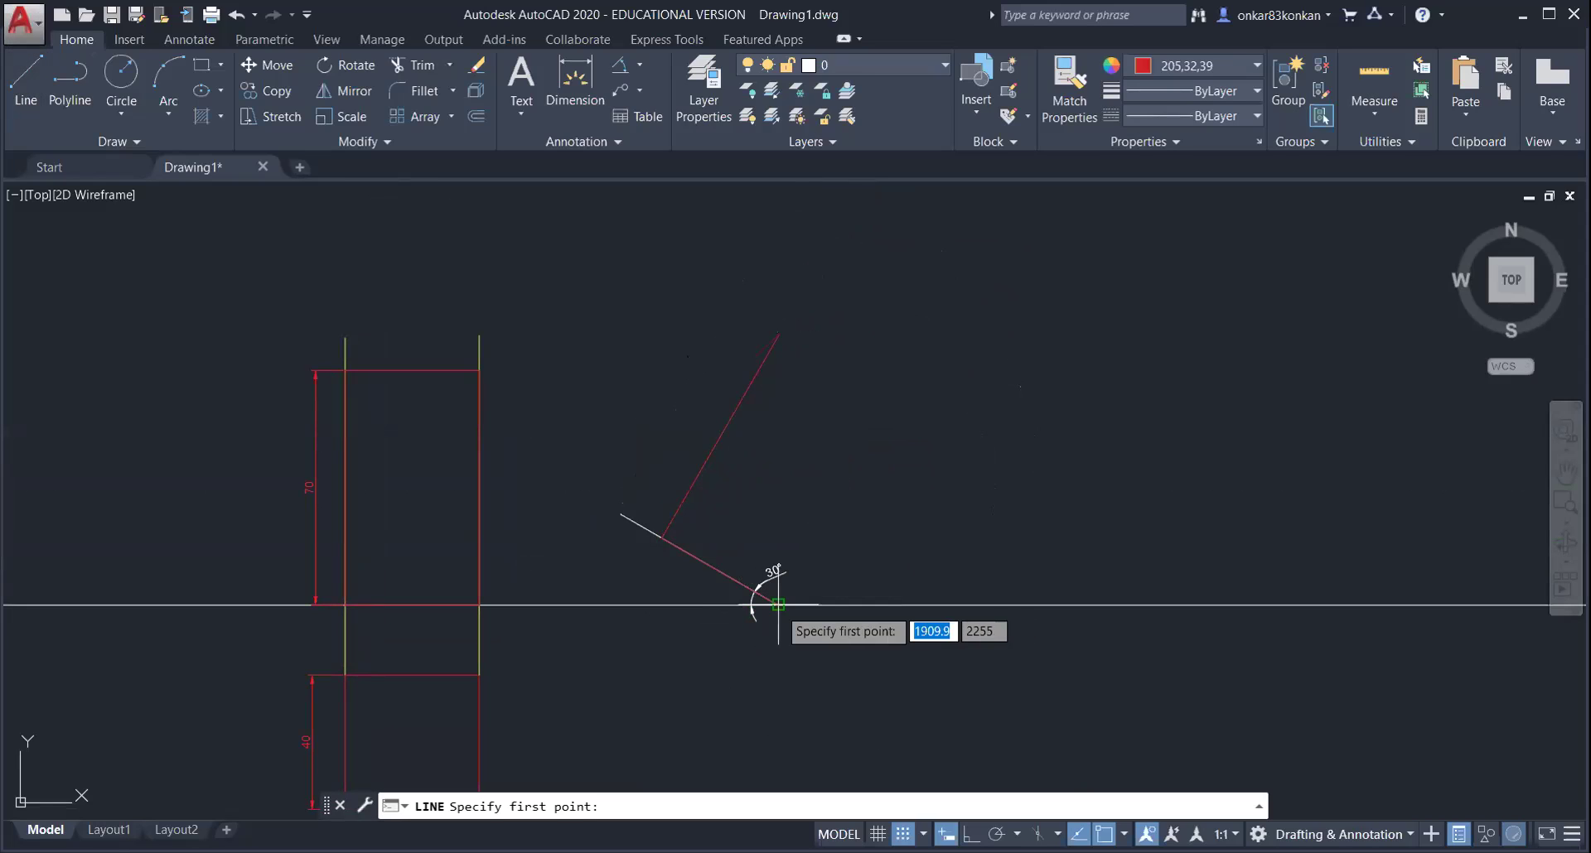
pyautogui.click(777, 605)
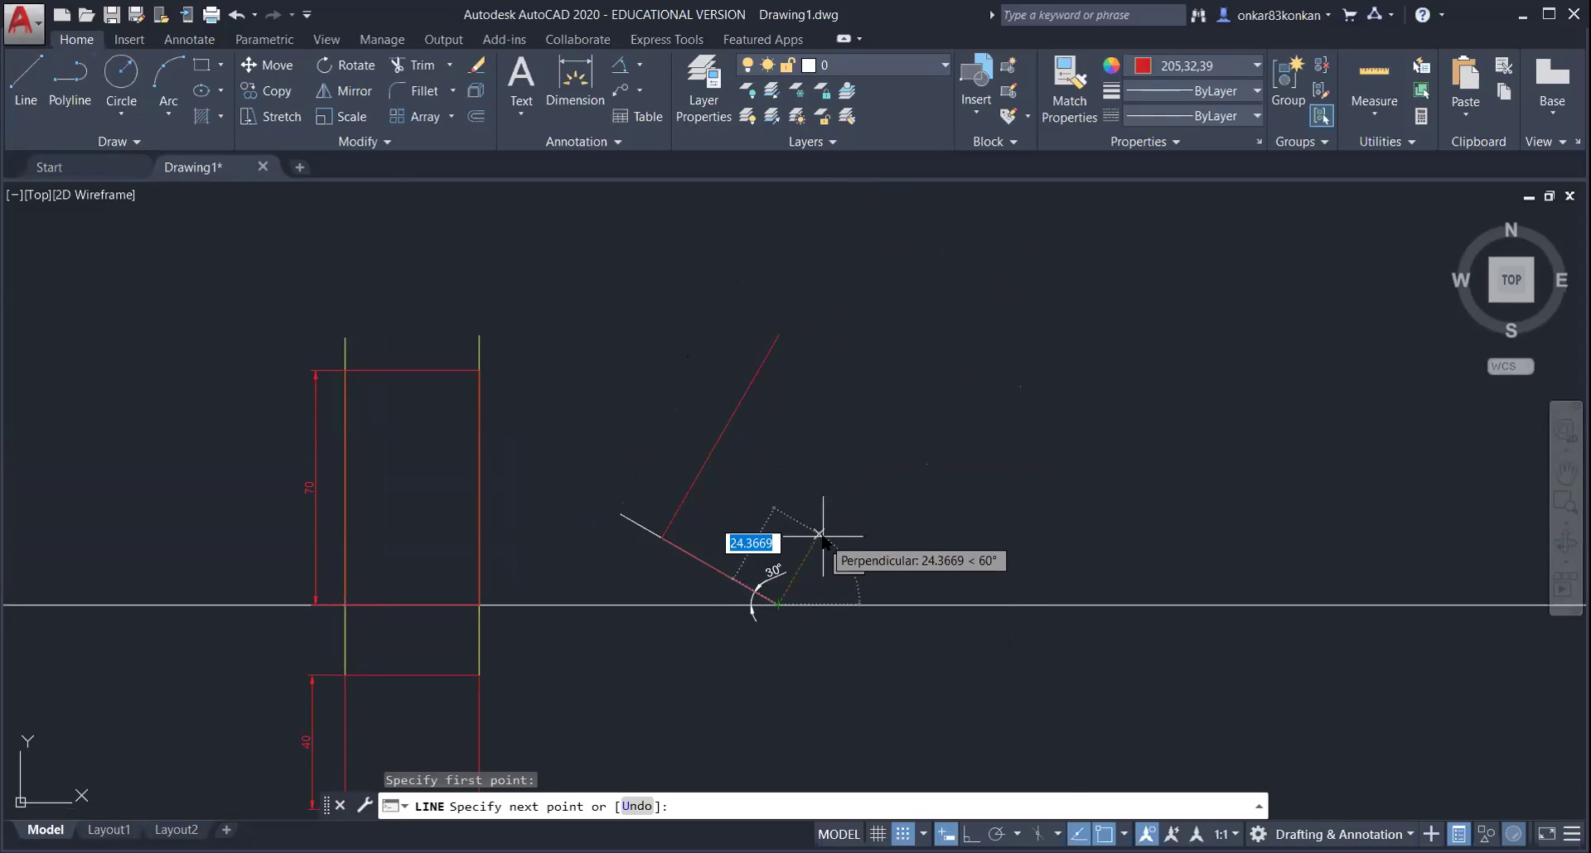
pyautogui.write('70')
pyautogui.press('Return')
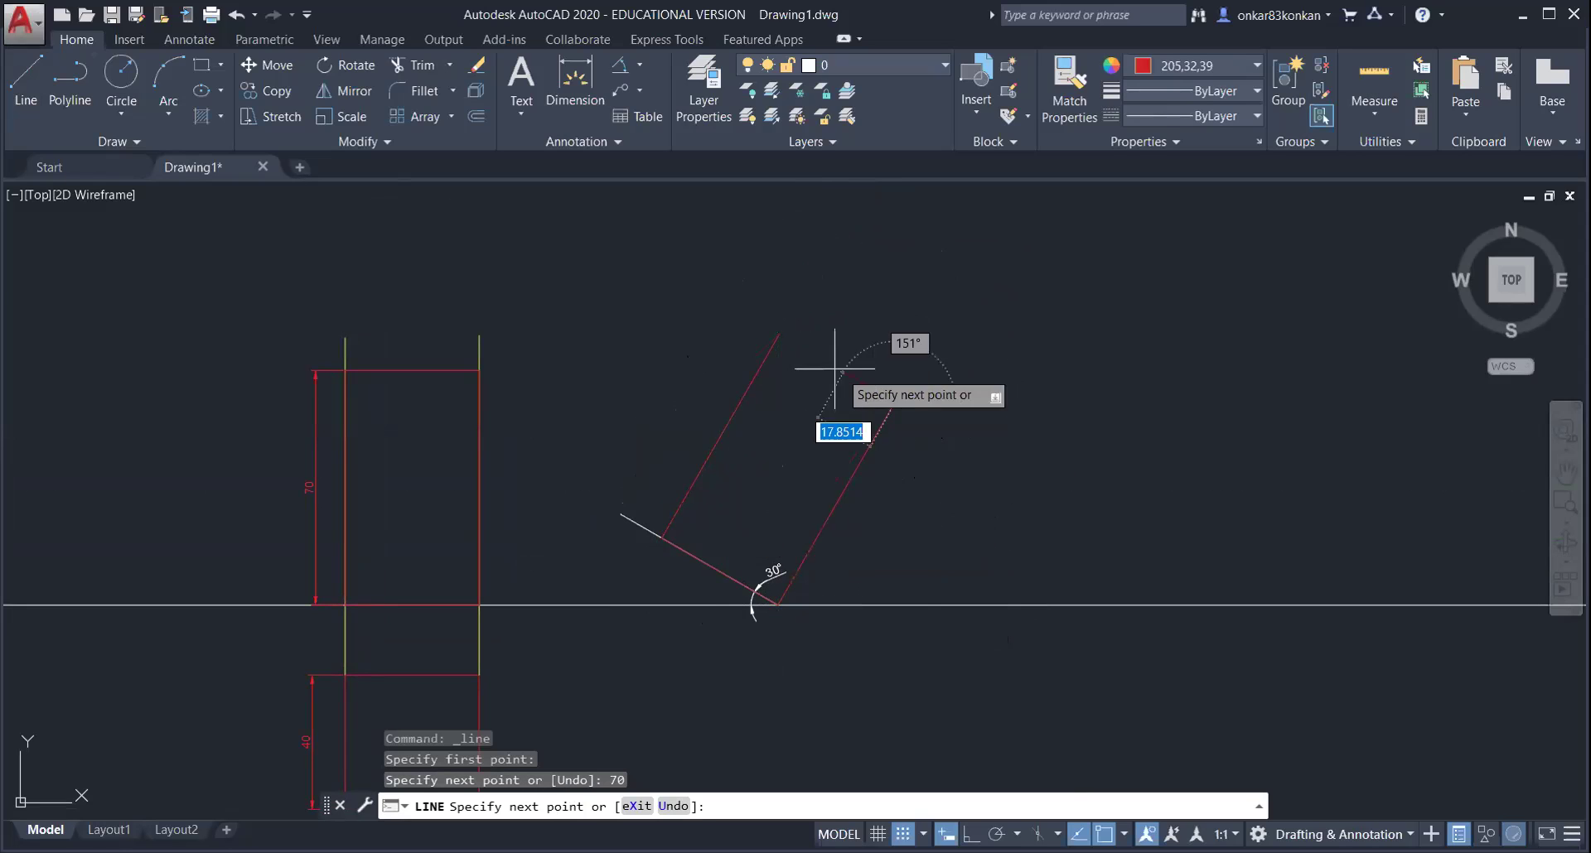
pyautogui.click(778, 335)
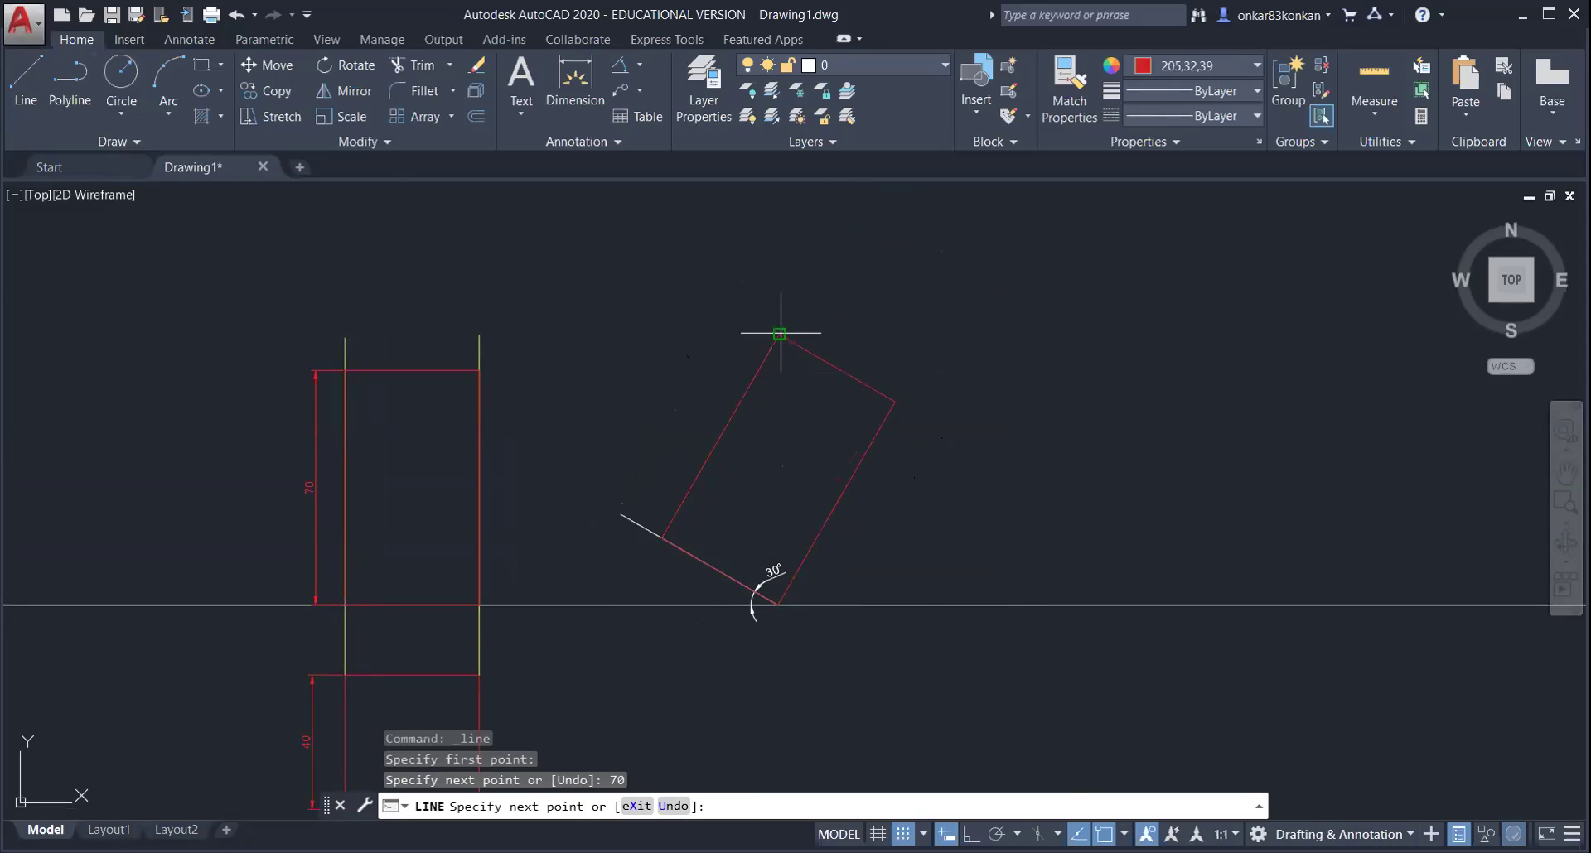
pyautogui.press('Escape')
# - Set the colour to ByLayer and draw a vertical axis line from the upright front view's base midpoint to above its top edge
pyautogui.moveTo(1048, 643); pyautogui.dragTo(842, 629, button='middle')
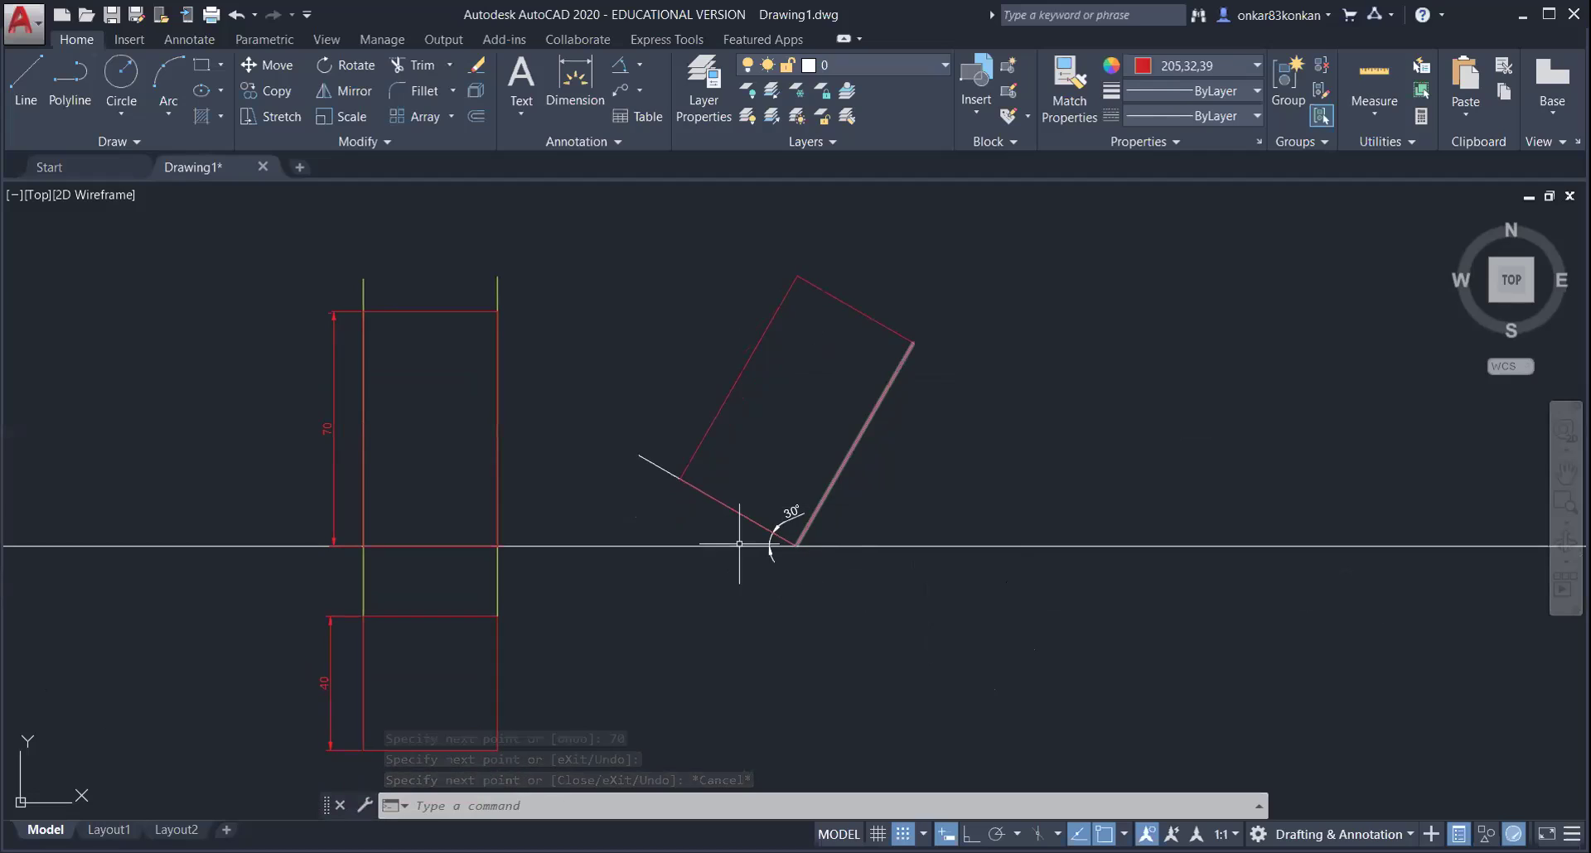
pyautogui.click(25, 78)
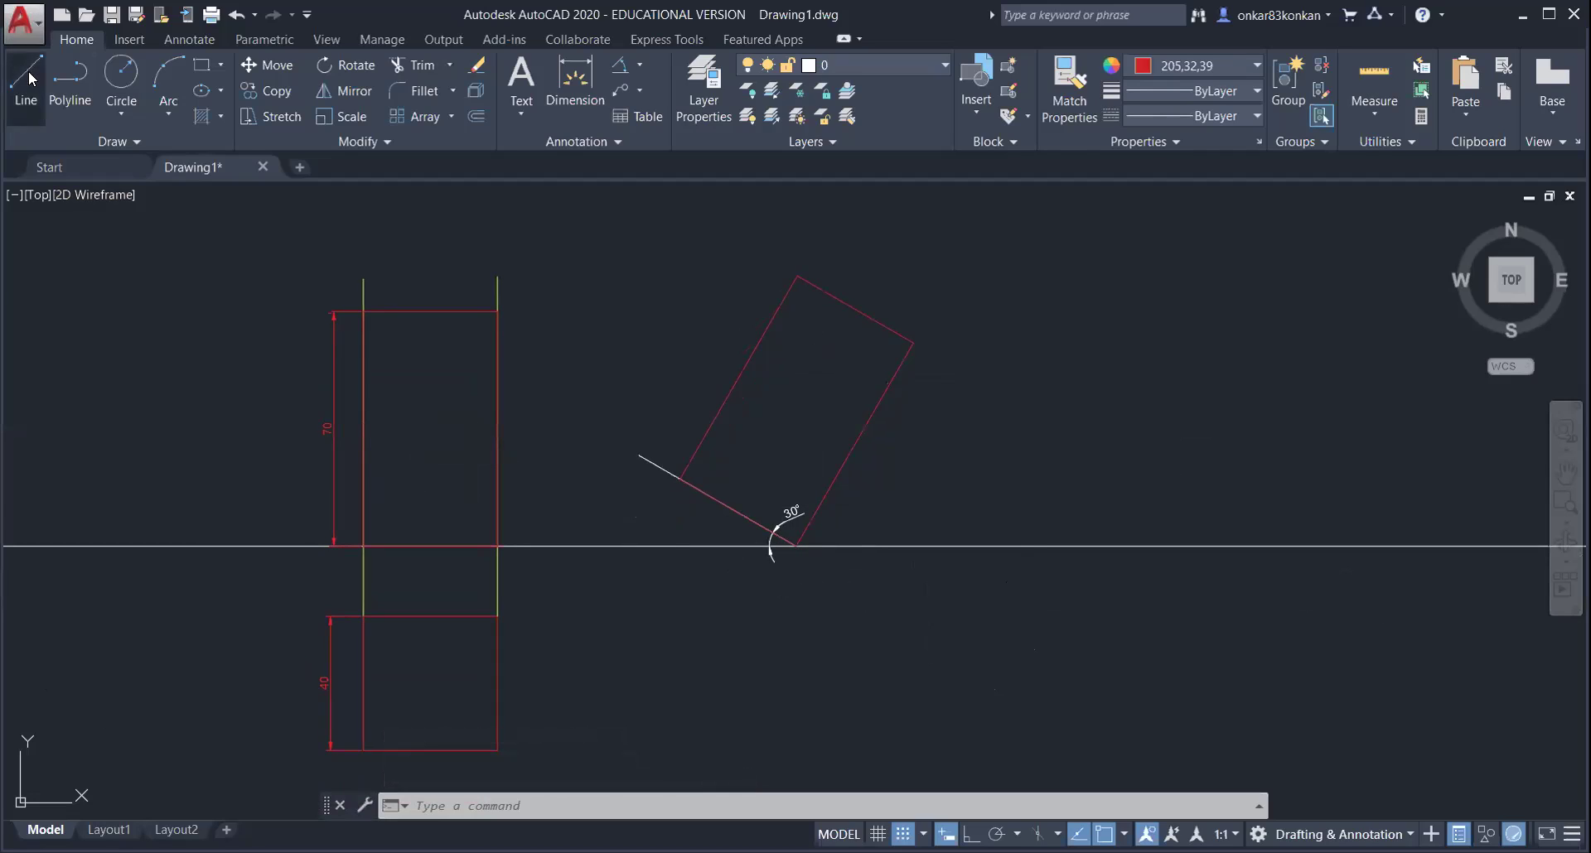
pyautogui.click(1206, 65)
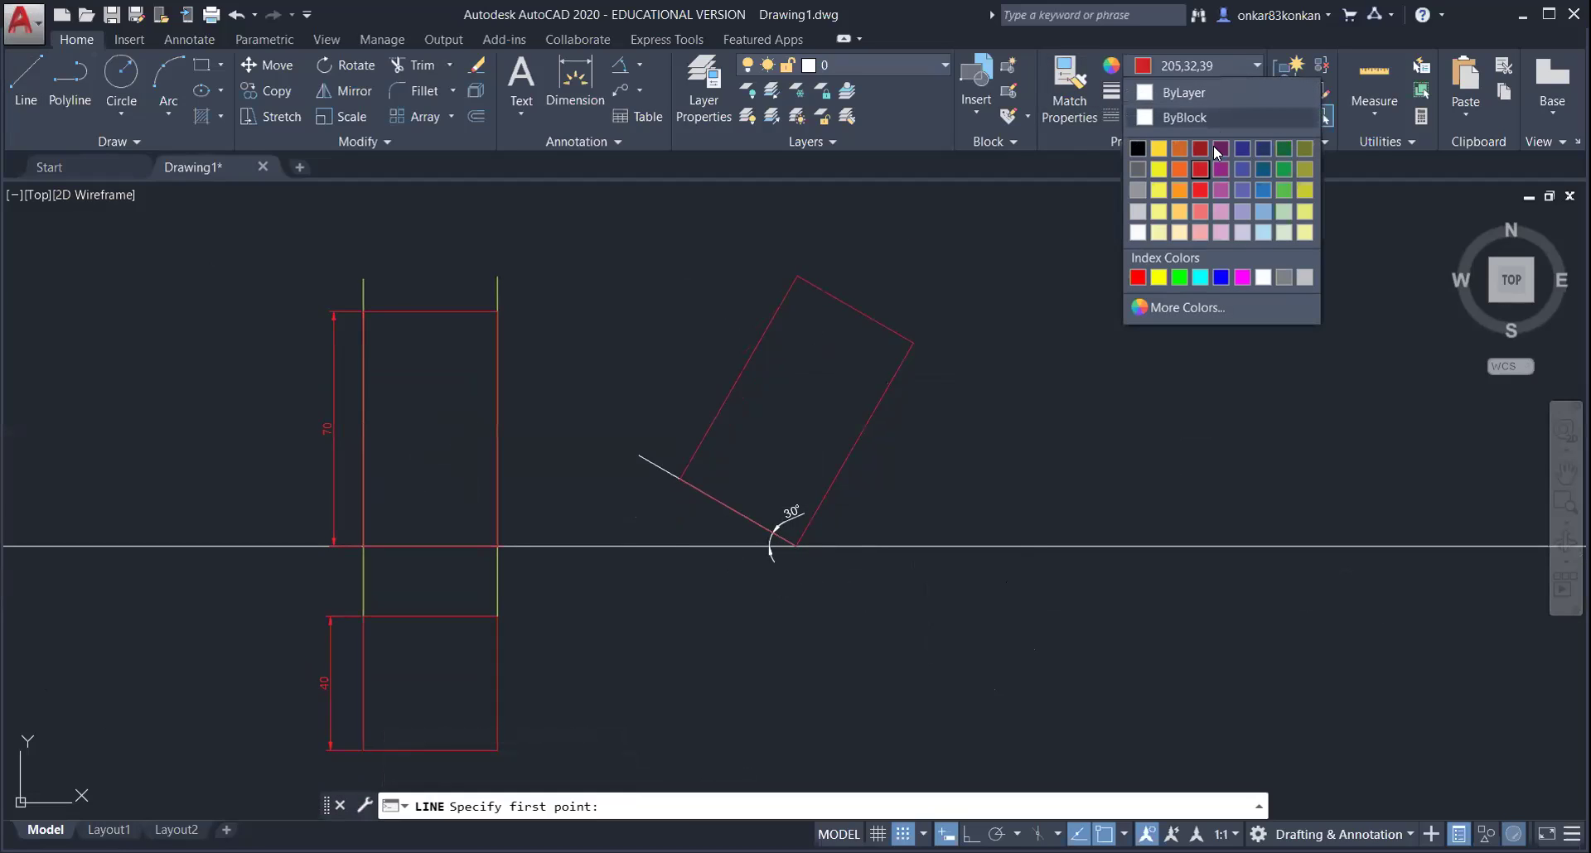
pyautogui.click(1163, 93)
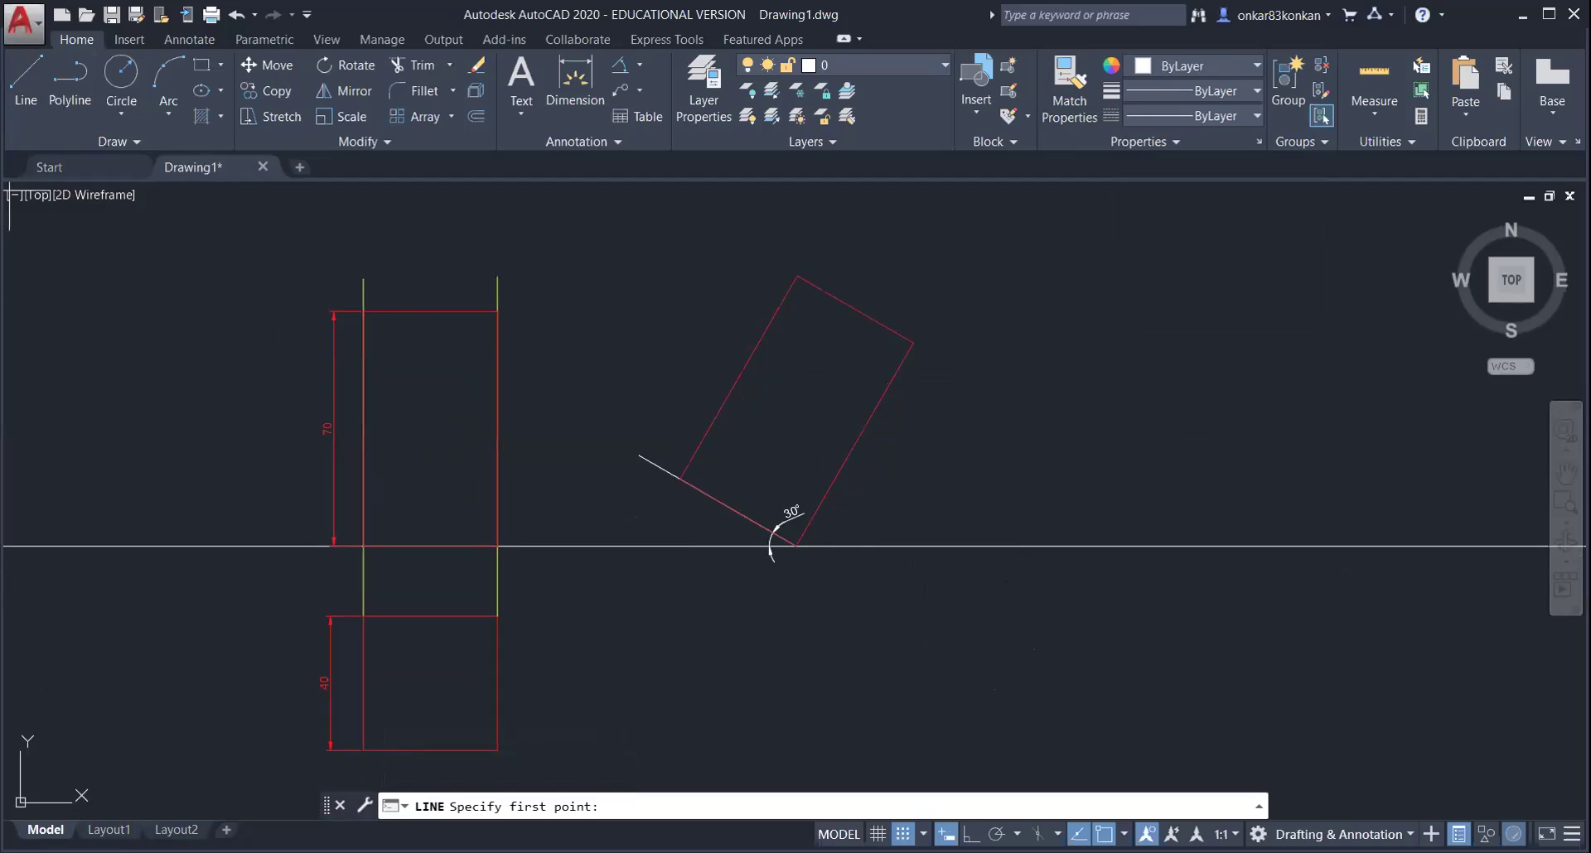
pyautogui.click(430, 546)
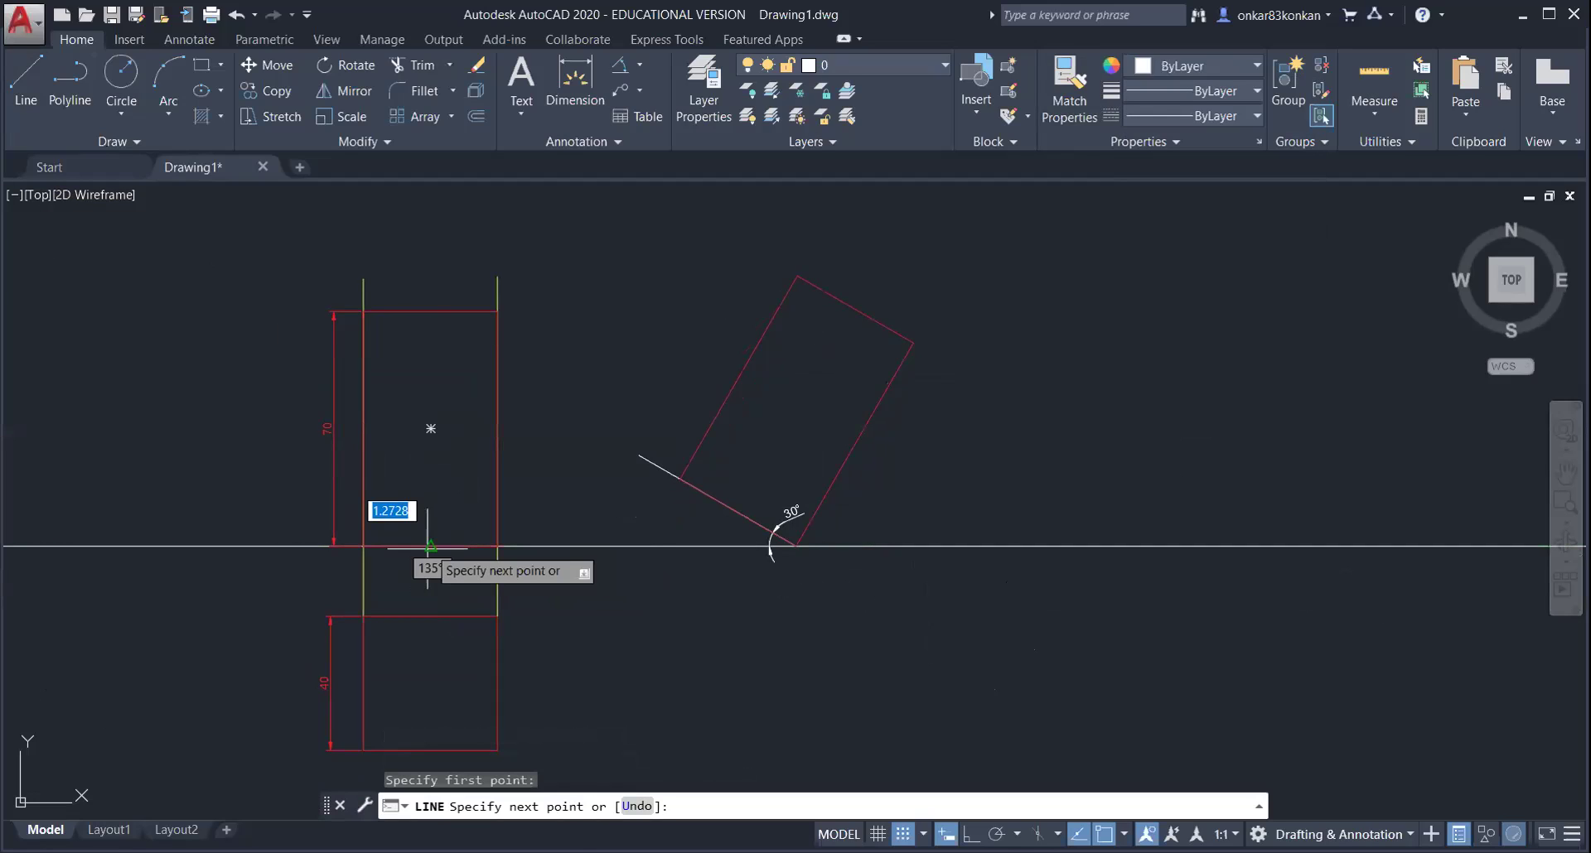
pyautogui.click(430, 258)
pyautogui.press('Escape')
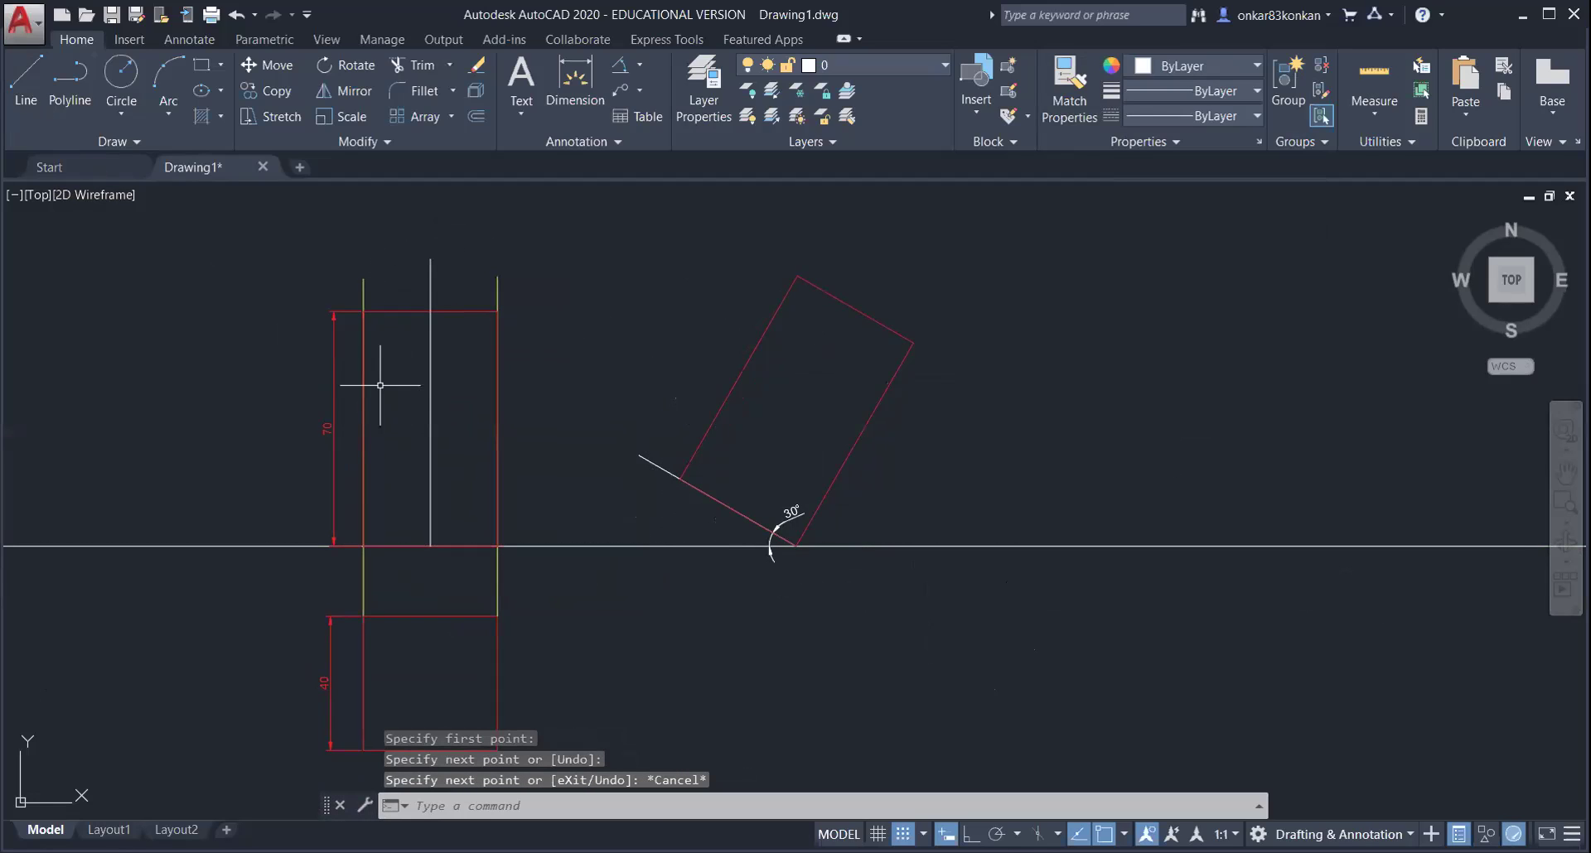
# - Draw the tilted view's axis, about 89 units long at 60°, from the reference line through the base midpoint past the top edge
pyautogui.press('Return')
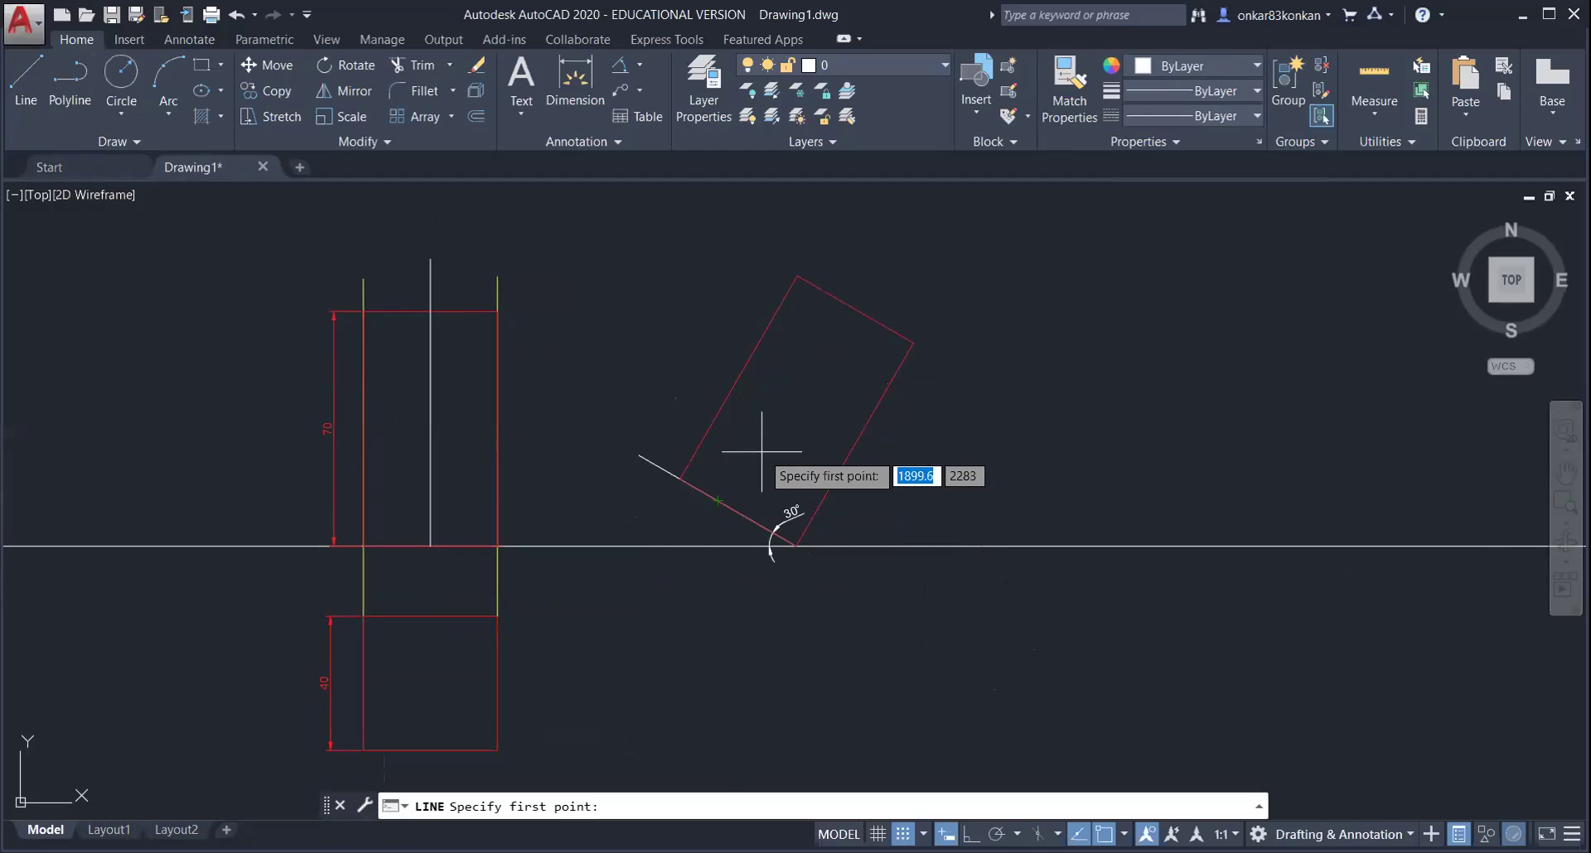
pyautogui.click(717, 547)
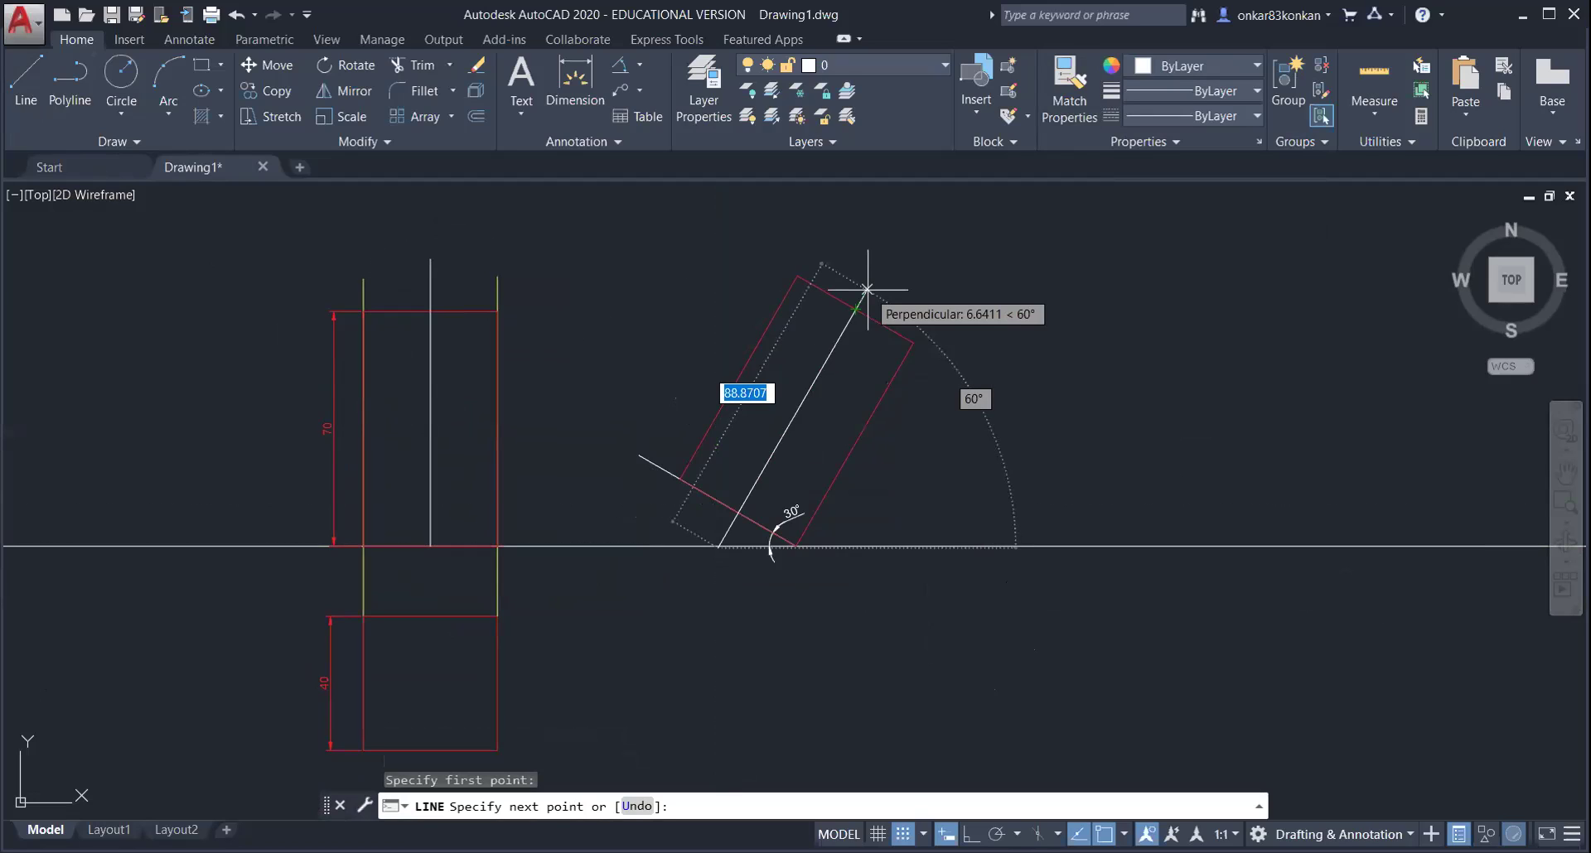
pyautogui.click(866, 289)
pyautogui.press('Escape')
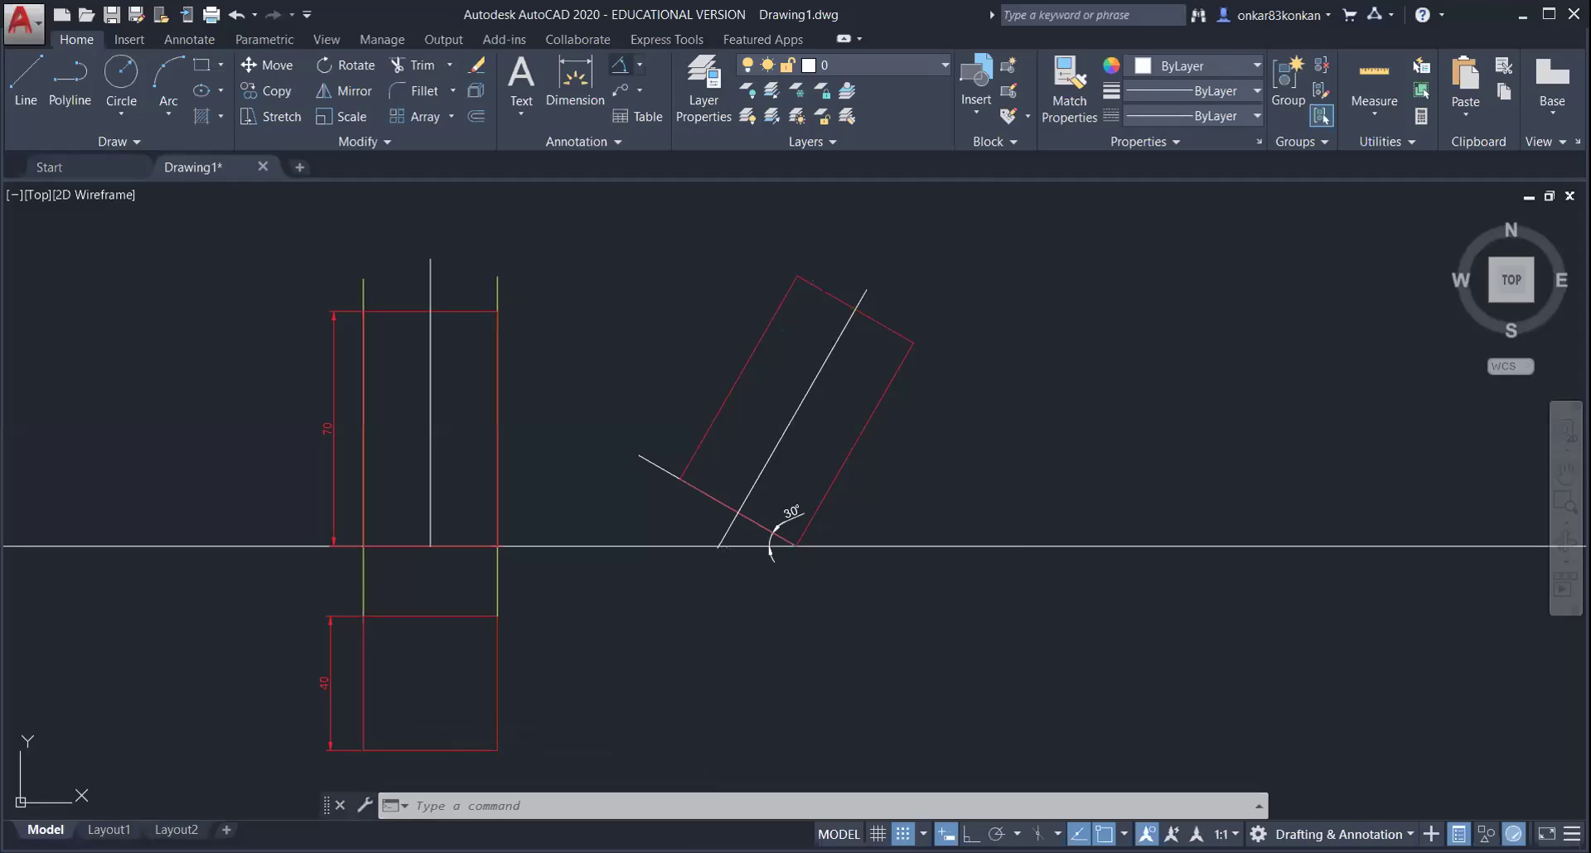
# - Add an angular dimension between the tilted prism's axis and the reference line
pyautogui.click(619, 65)
pyautogui.click(729, 527)
pyautogui.click(734, 546)
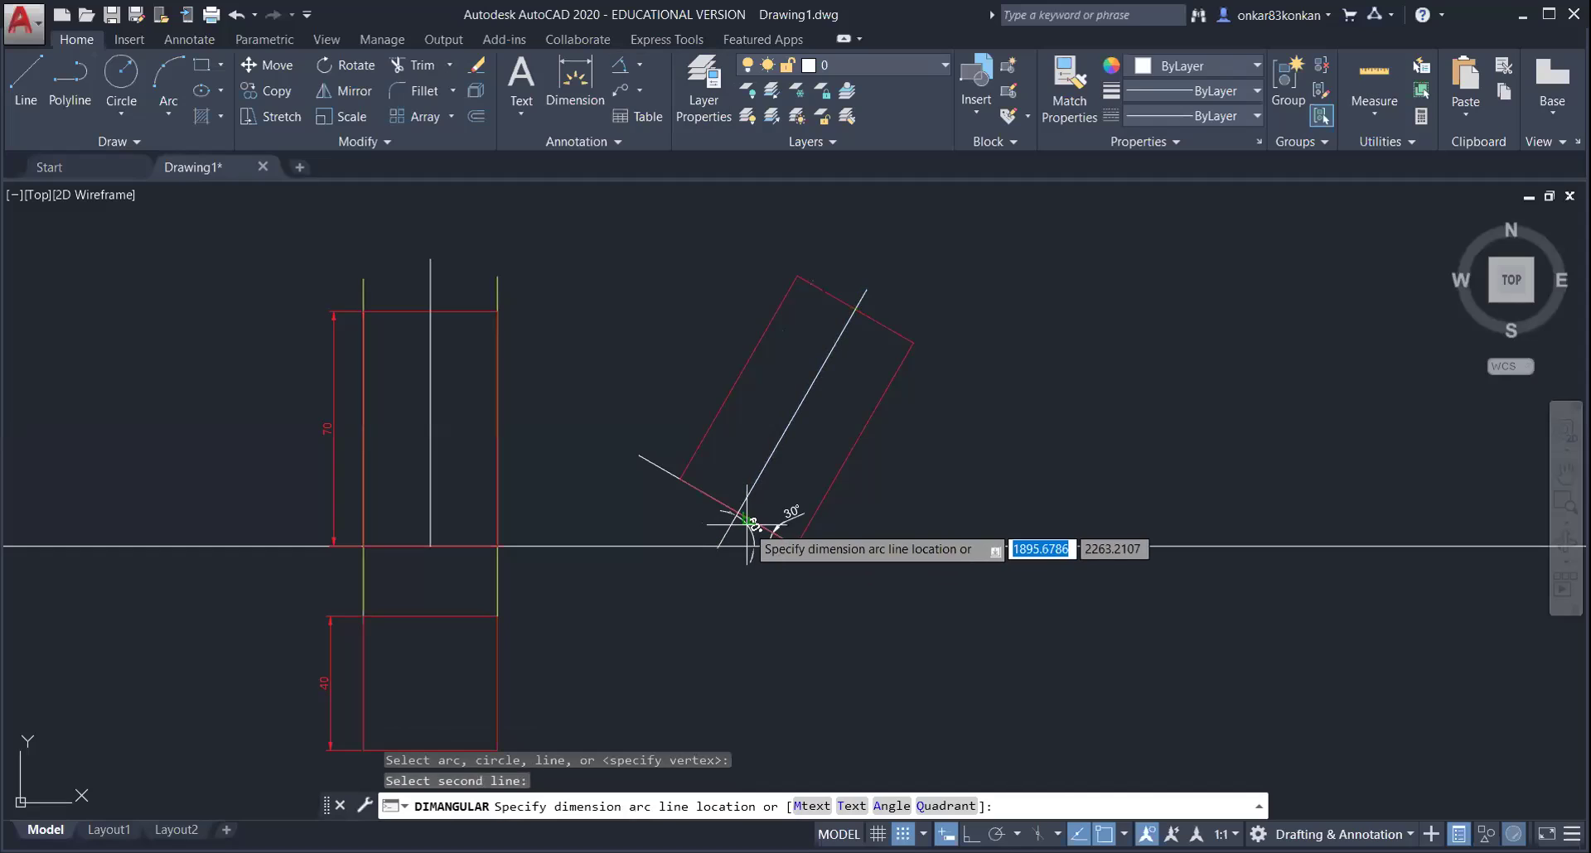
pyautogui.click(750, 522)
pyautogui.scroll(-3, 774, 557)
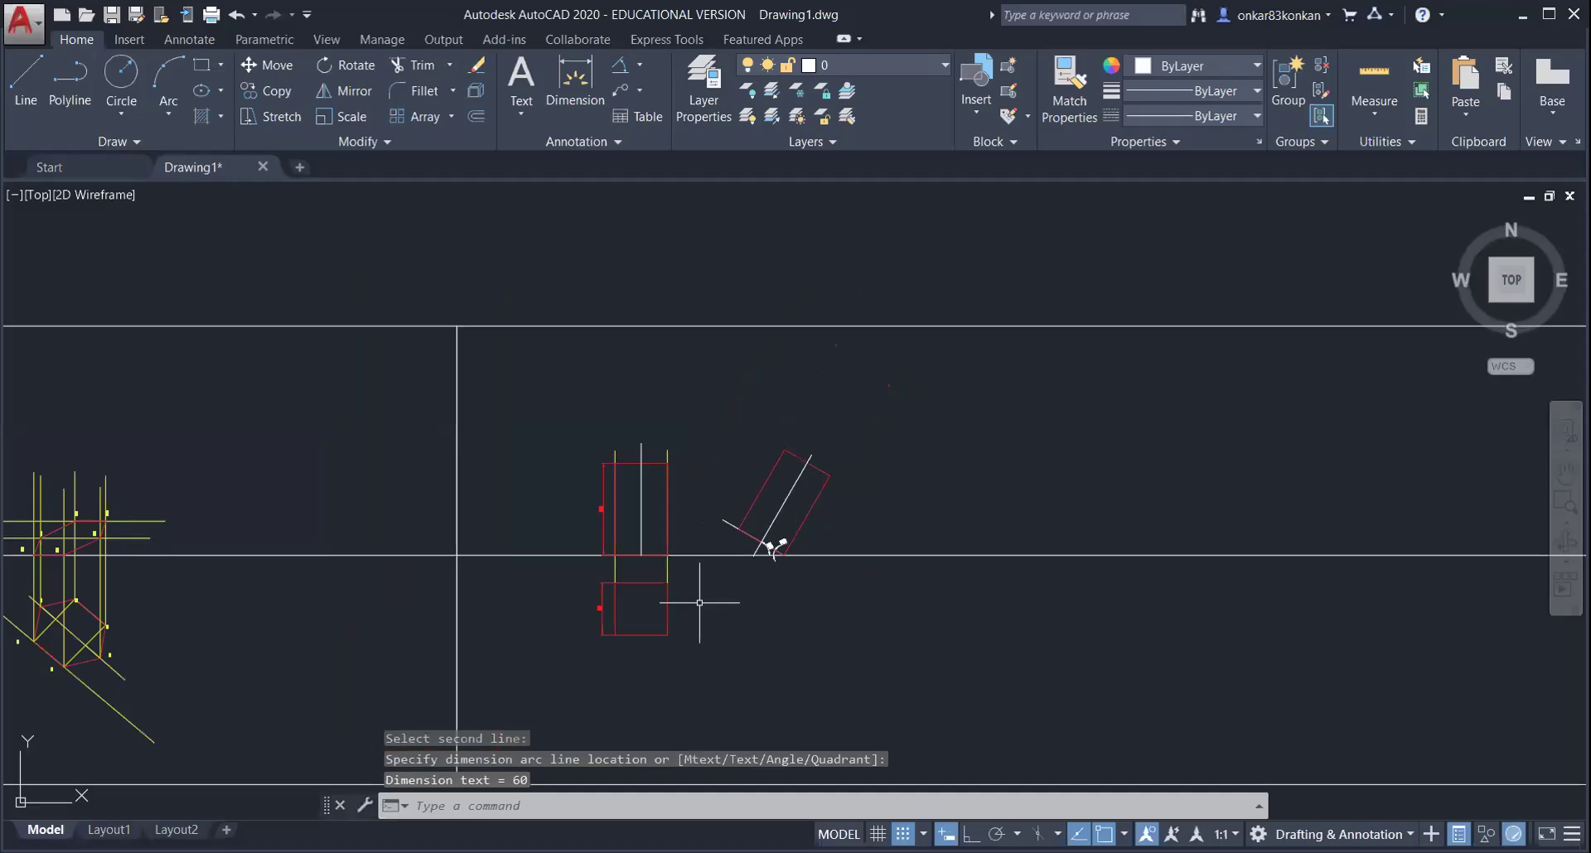
pyautogui.scroll(7, 729, 585)
pyautogui.moveTo(960, 414); pyautogui.dragTo(721, 530, button='middle')
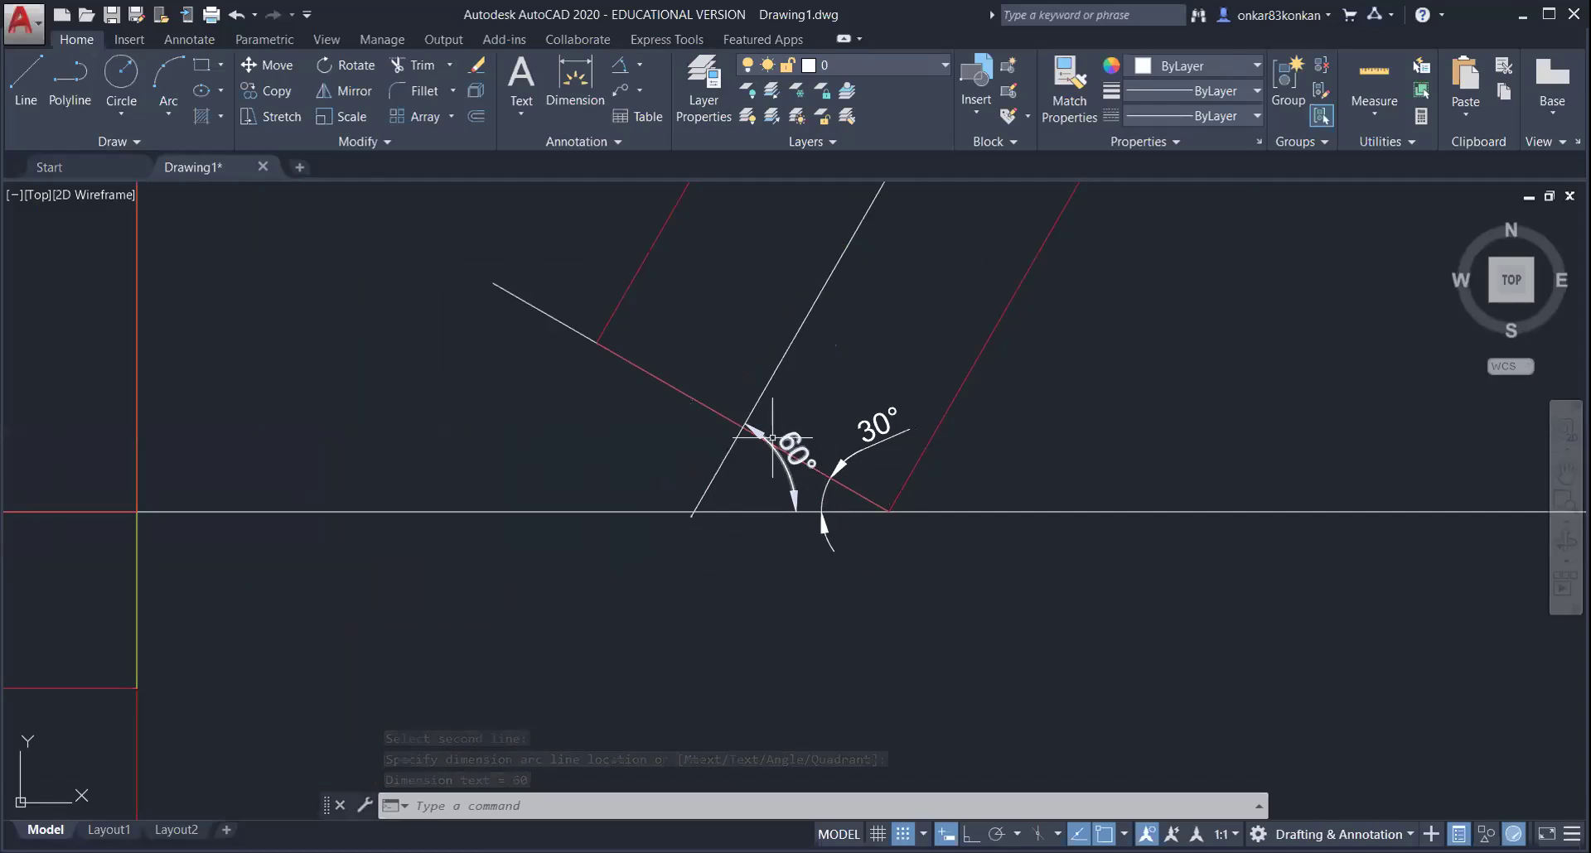
pyautogui.scroll(-4, 844, 530)
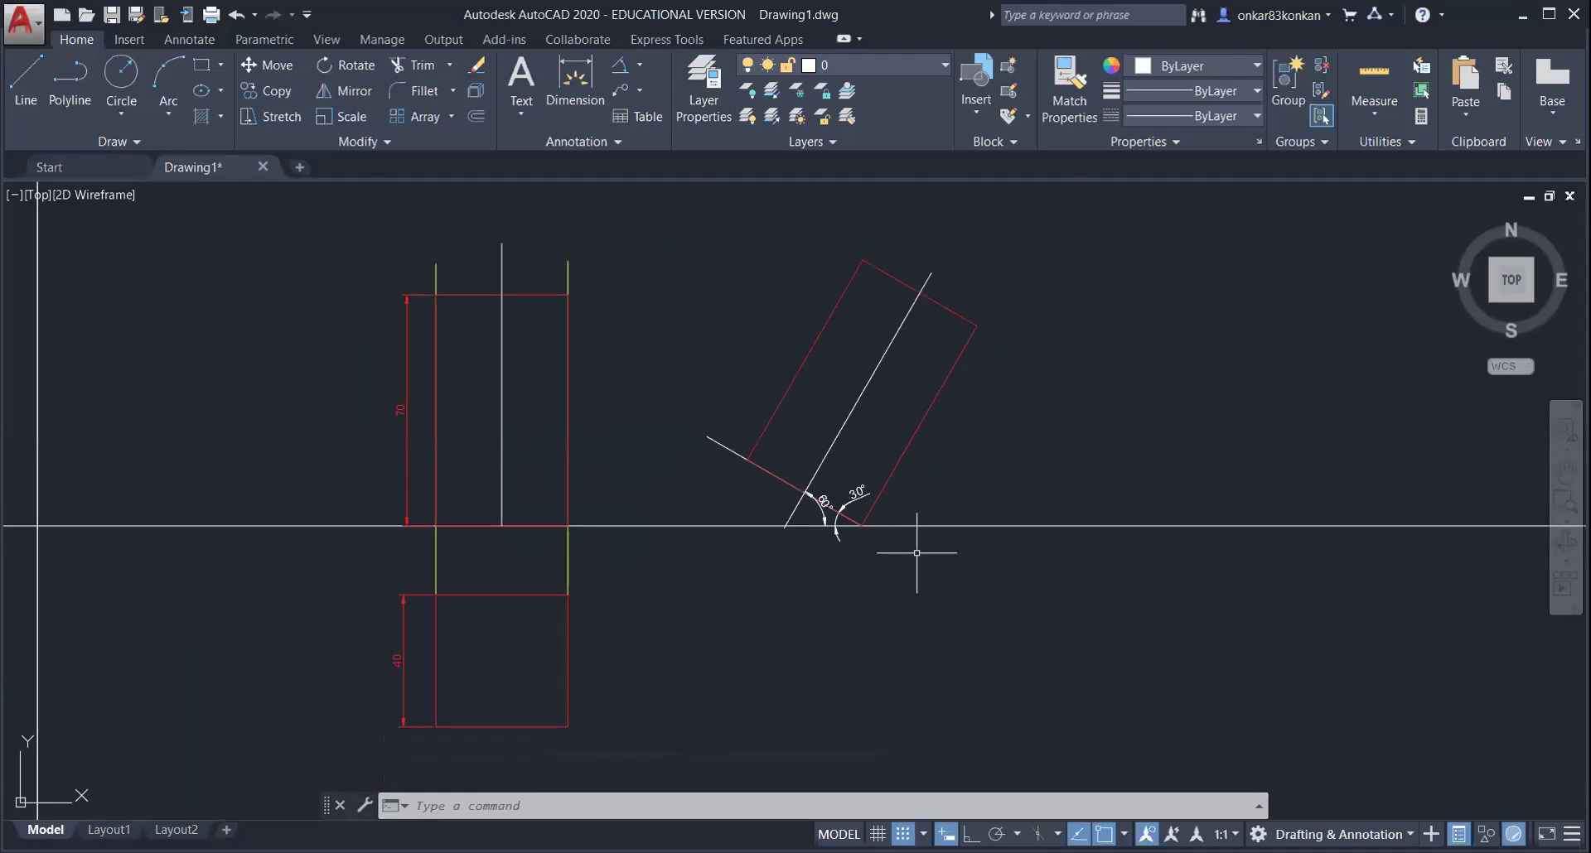
# - Examine the tilted front view's axis and base angle dimensions at the reference line alongside the upright projections
pyautogui.moveTo(916, 553); pyautogui.dragTo(833, 594, button='middle')
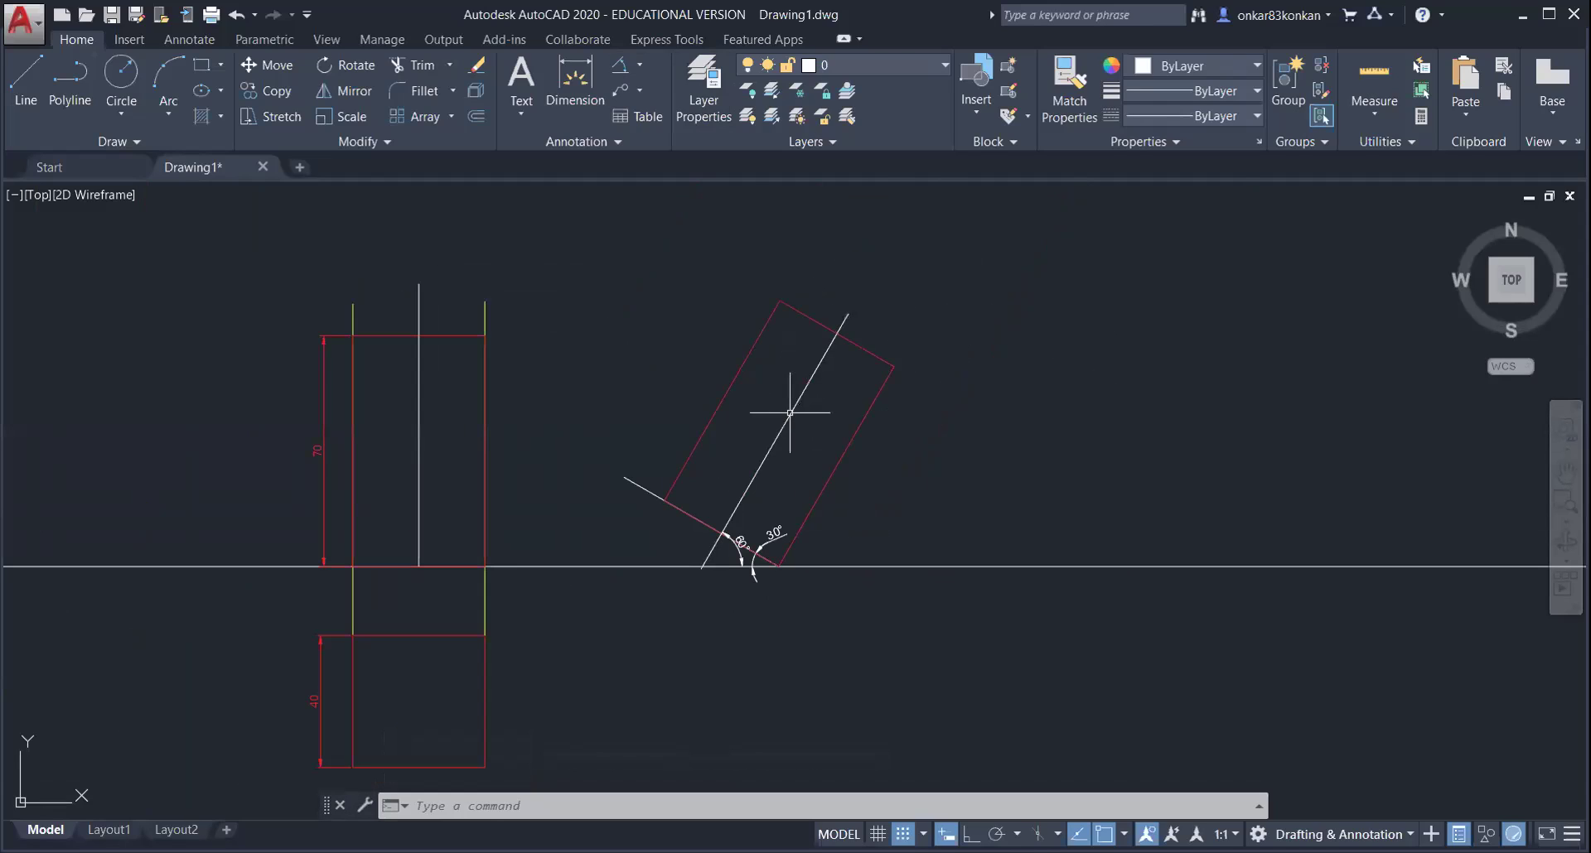
pyautogui.press('Escape')
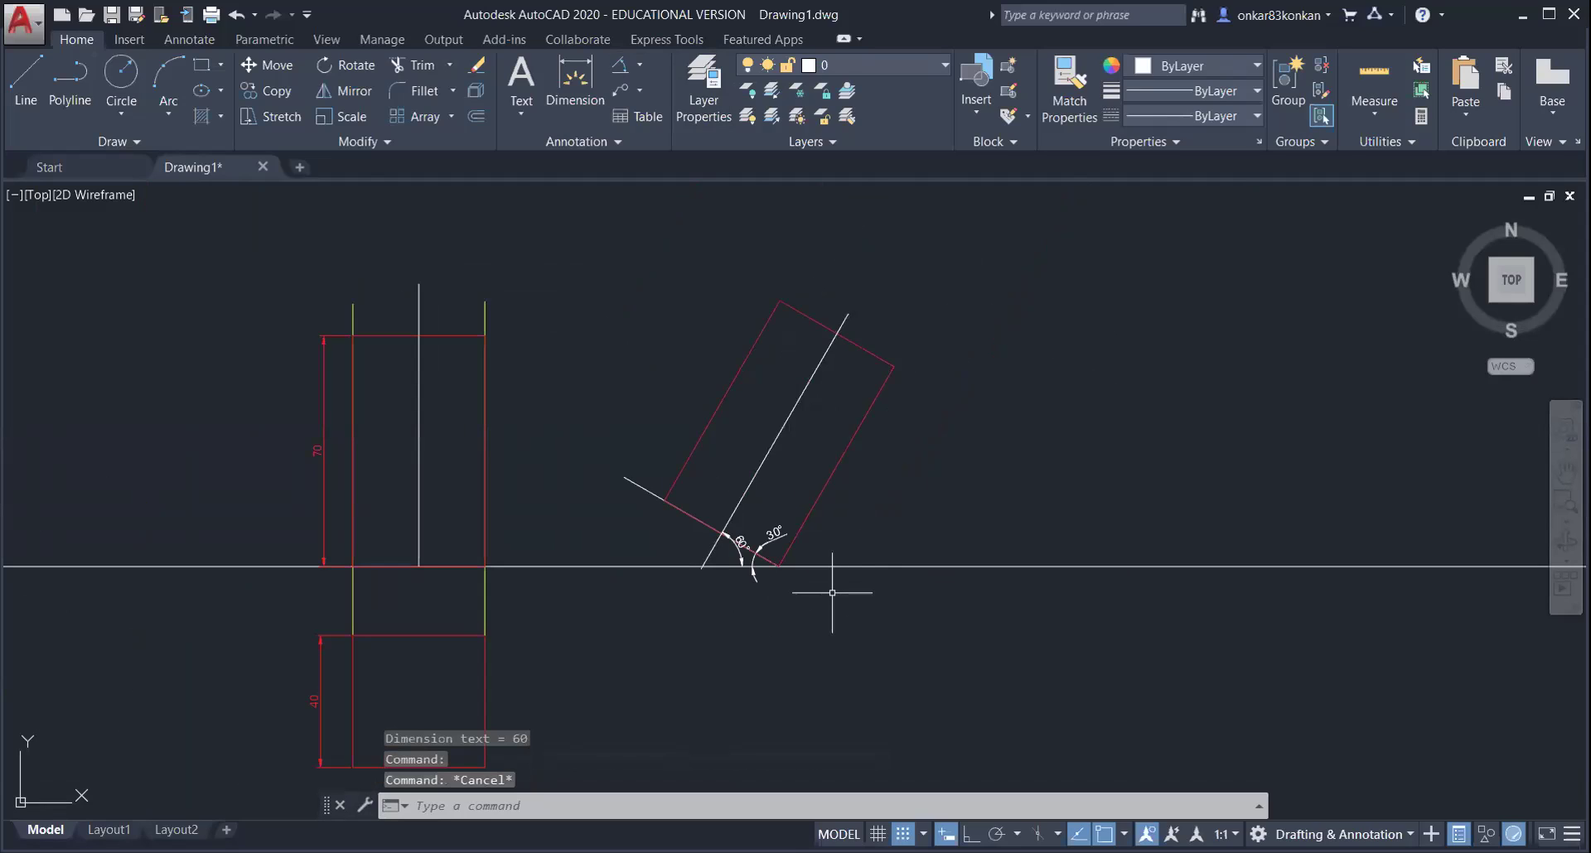
pyautogui.scroll(-3, 776, 604)
pyautogui.scroll(3, 729, 584)
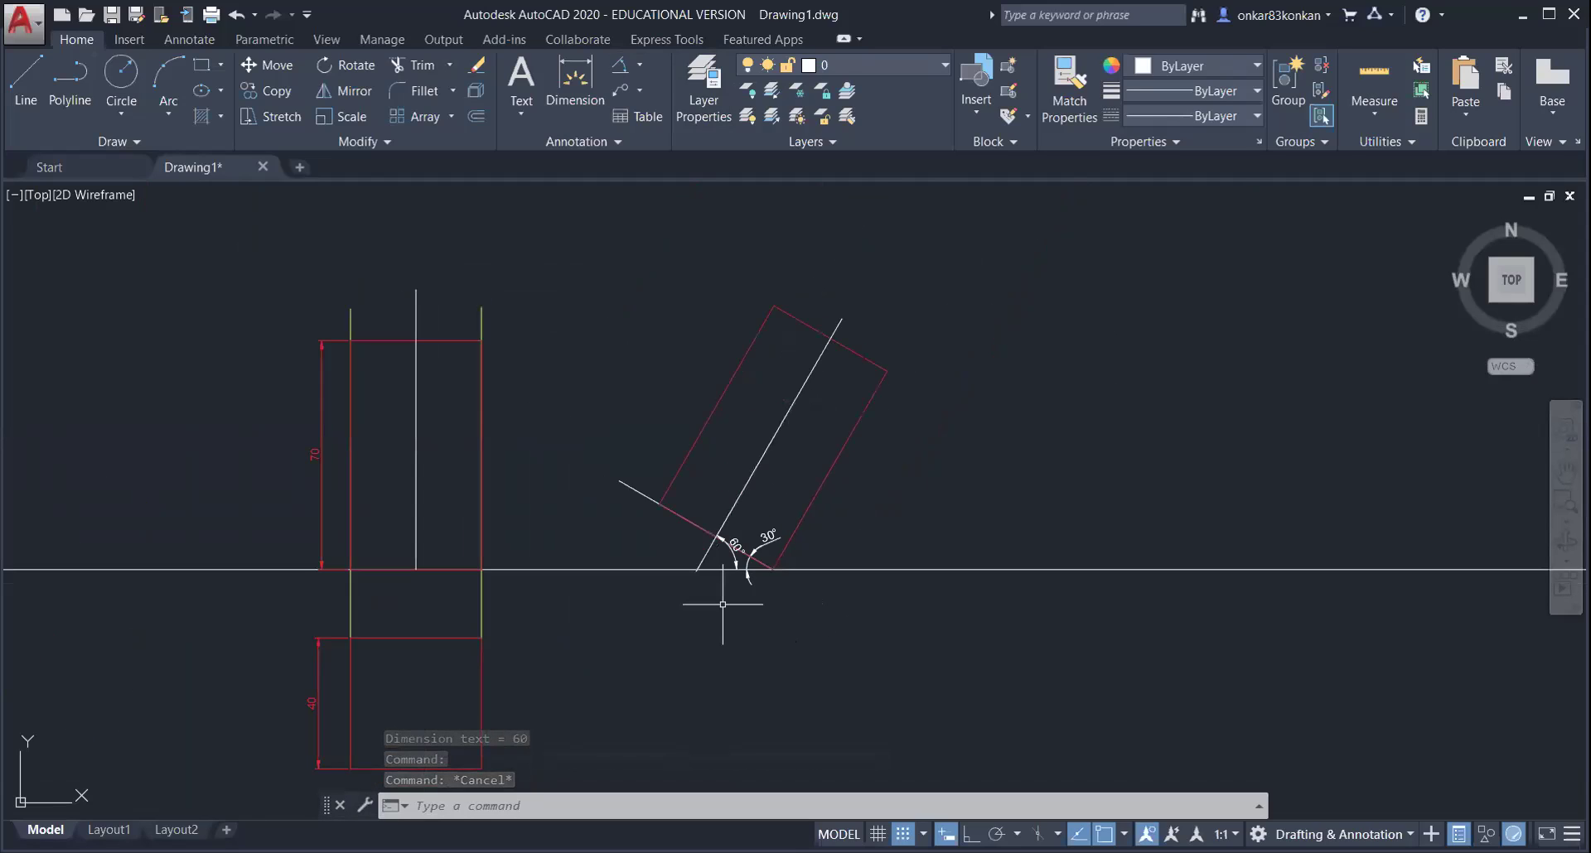
pyautogui.scroll(6, 728, 579)
pyautogui.moveTo(728, 579)
pyautogui.mouseDown(button='middle')
pyautogui.moveTo(747, 505)
pyautogui.moveTo(759, 662)
pyautogui.mouseUp(button='middle')
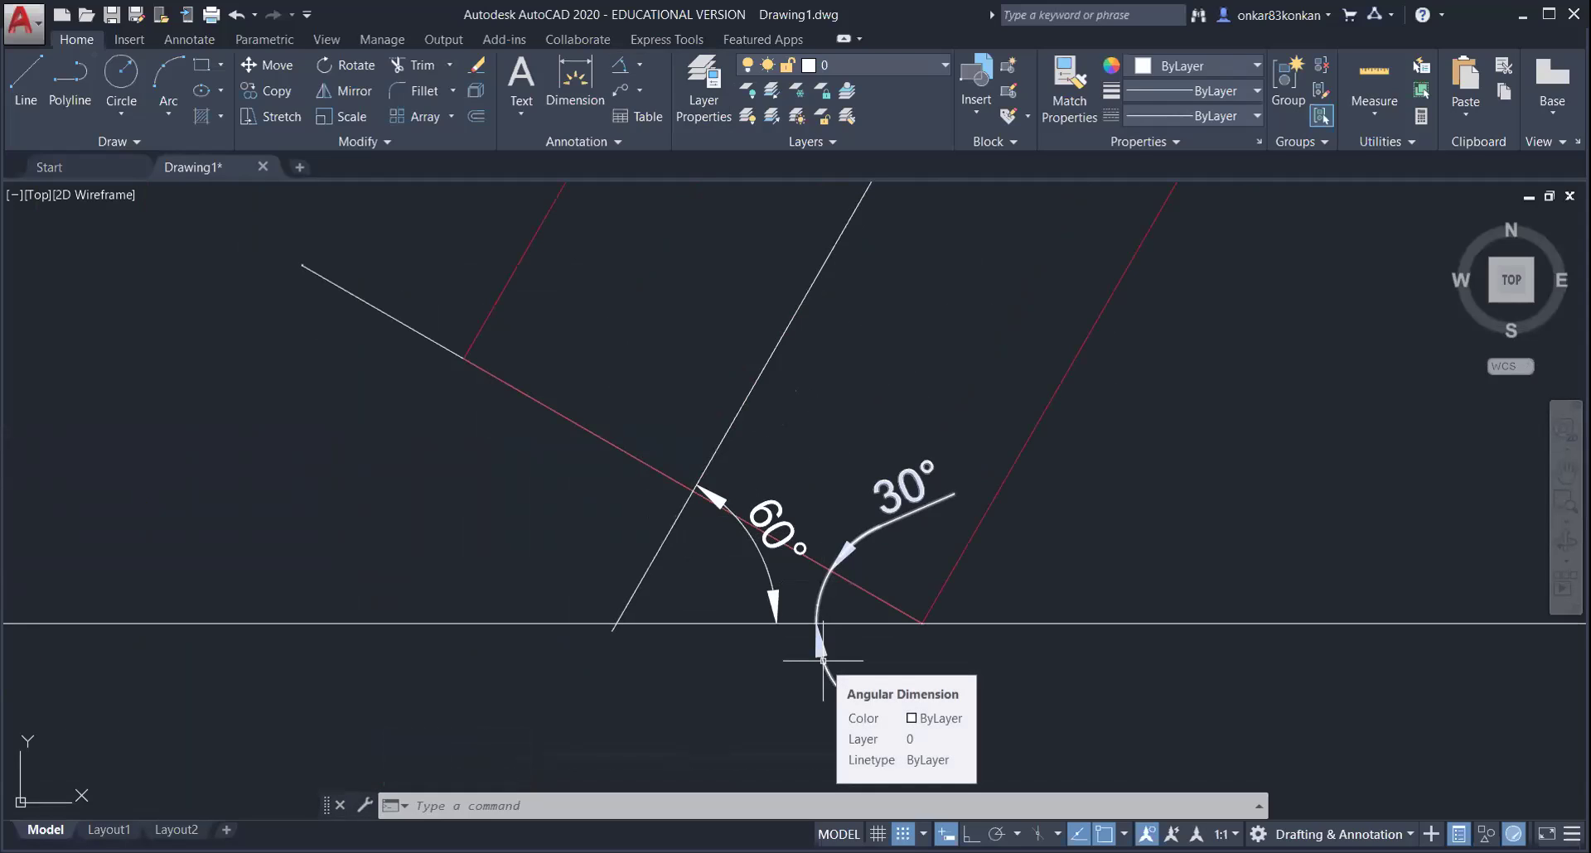
pyautogui.scroll(-2, 823, 660)
pyautogui.scroll(-3, 817, 661)
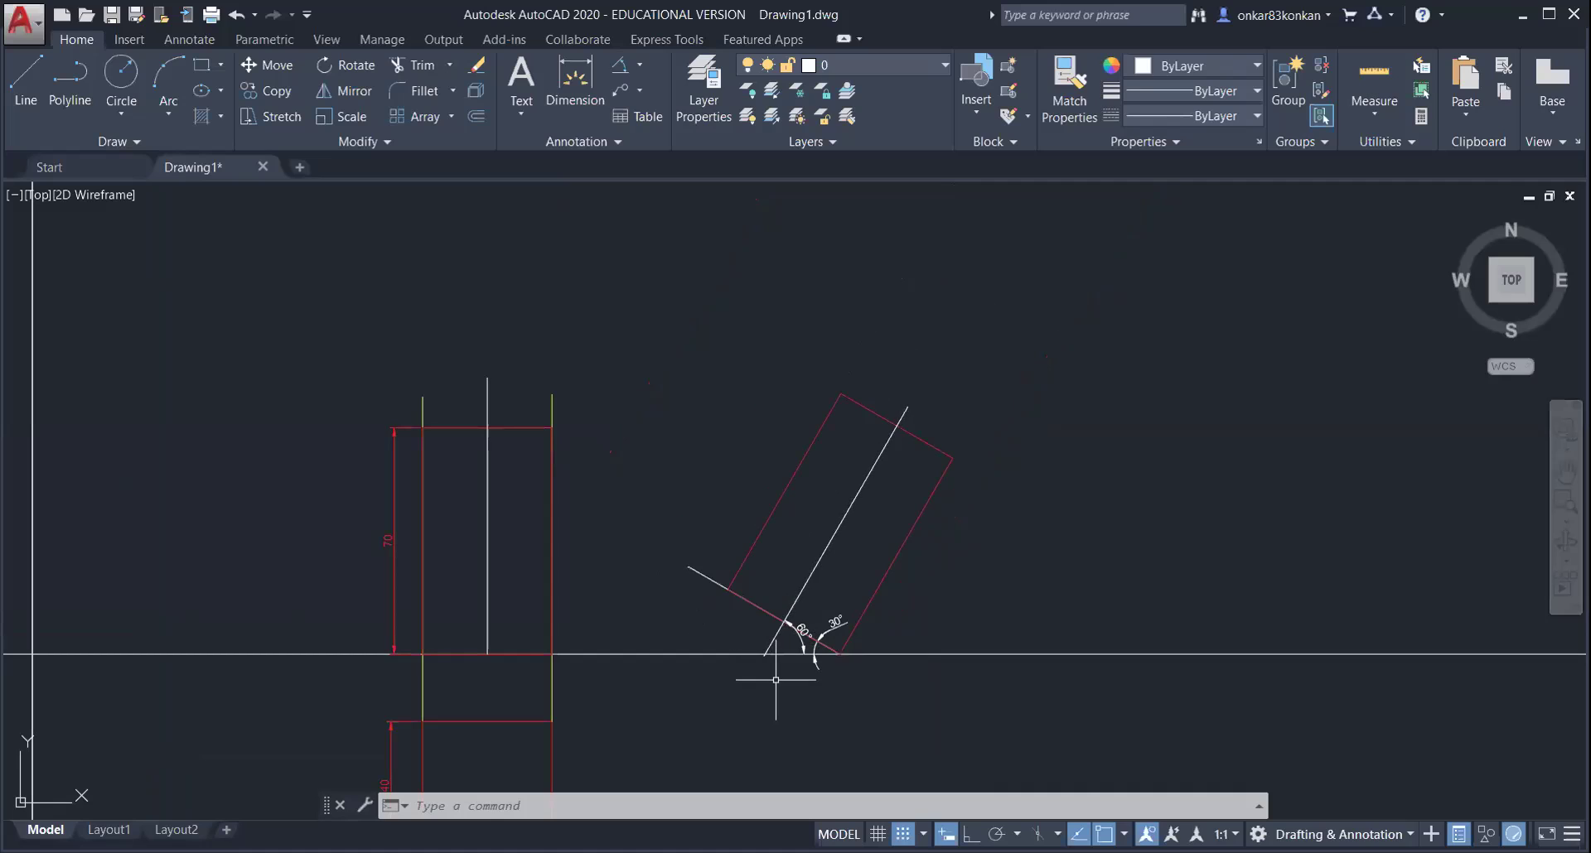
pyautogui.moveTo(774, 679); pyautogui.dragTo(792, 567, button='middle')
pyautogui.scroll(-1, 794, 654)
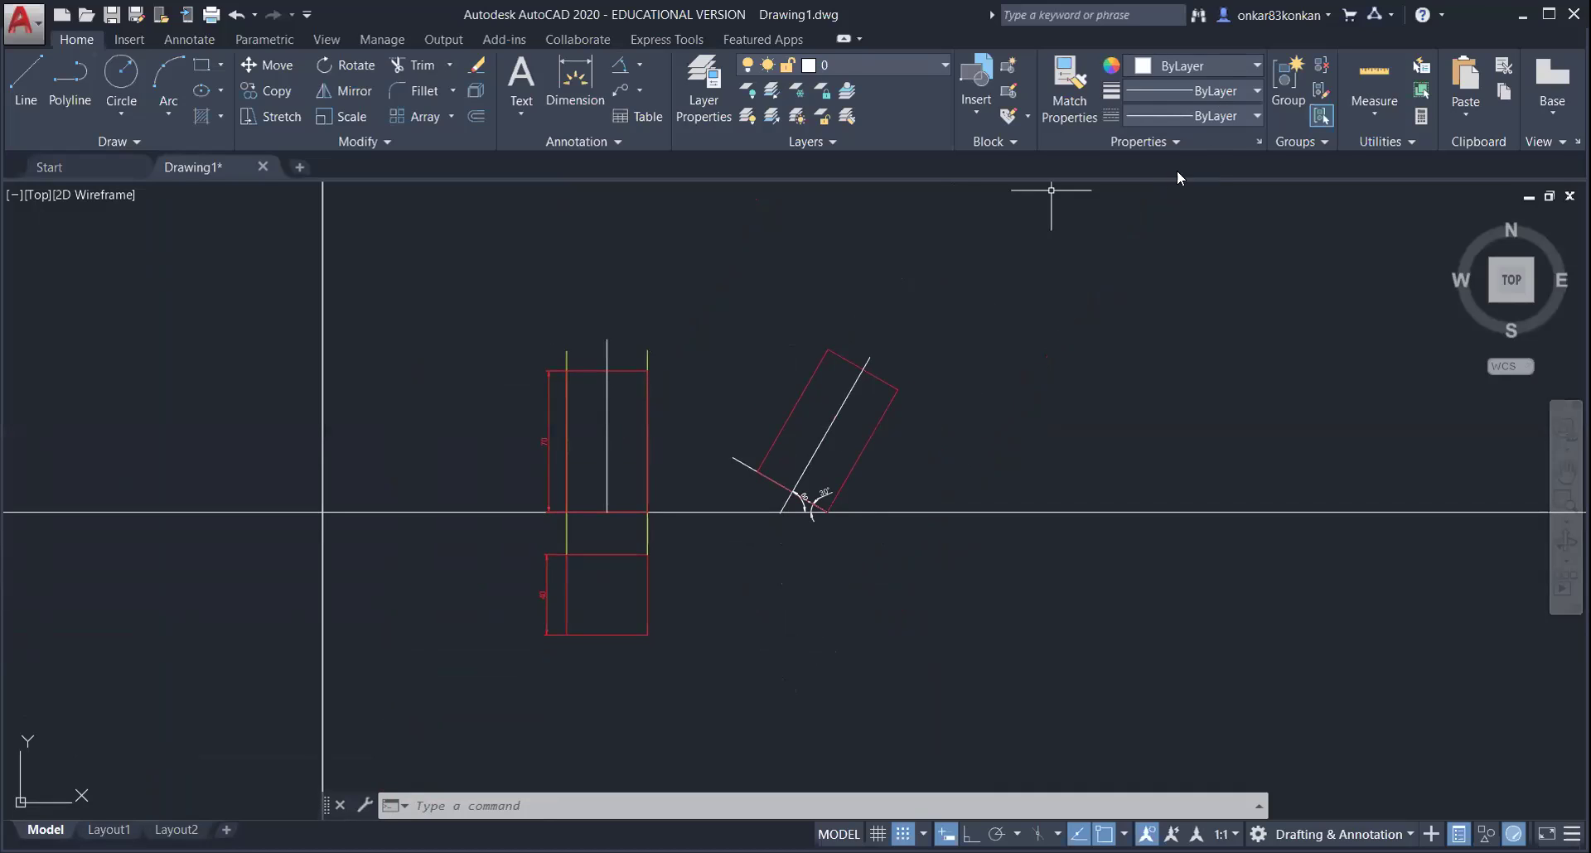
# - Set the colour to yellow 244,238,81 and draw a vertical projector from the tilted base's upper end down past the reference line, with Ortho on
pyautogui.click(1197, 65)
pyautogui.click(18, 85)
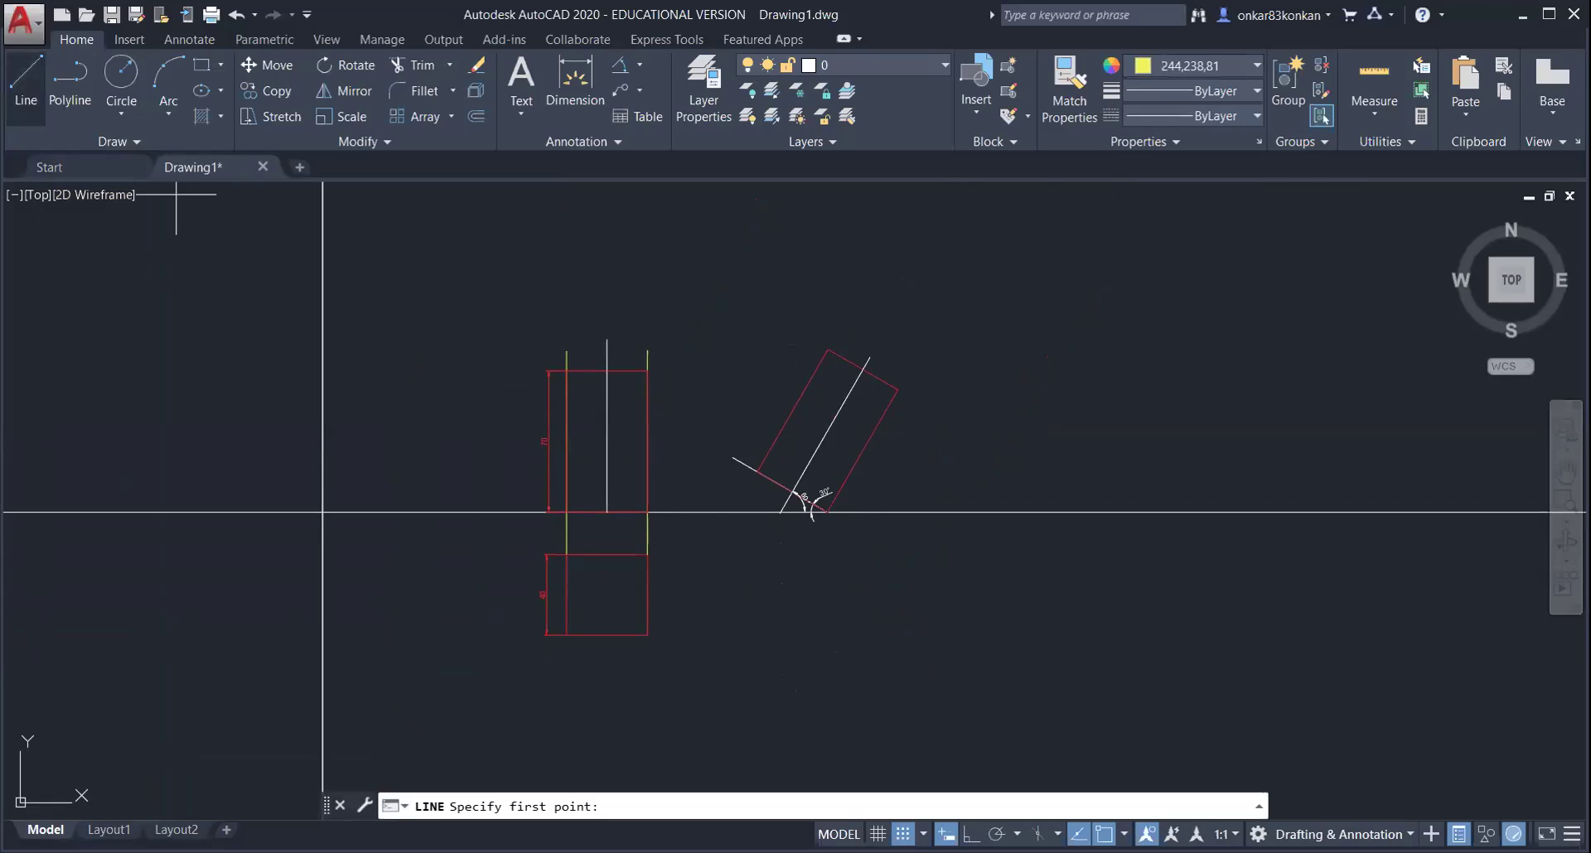
pyautogui.click(756, 473)
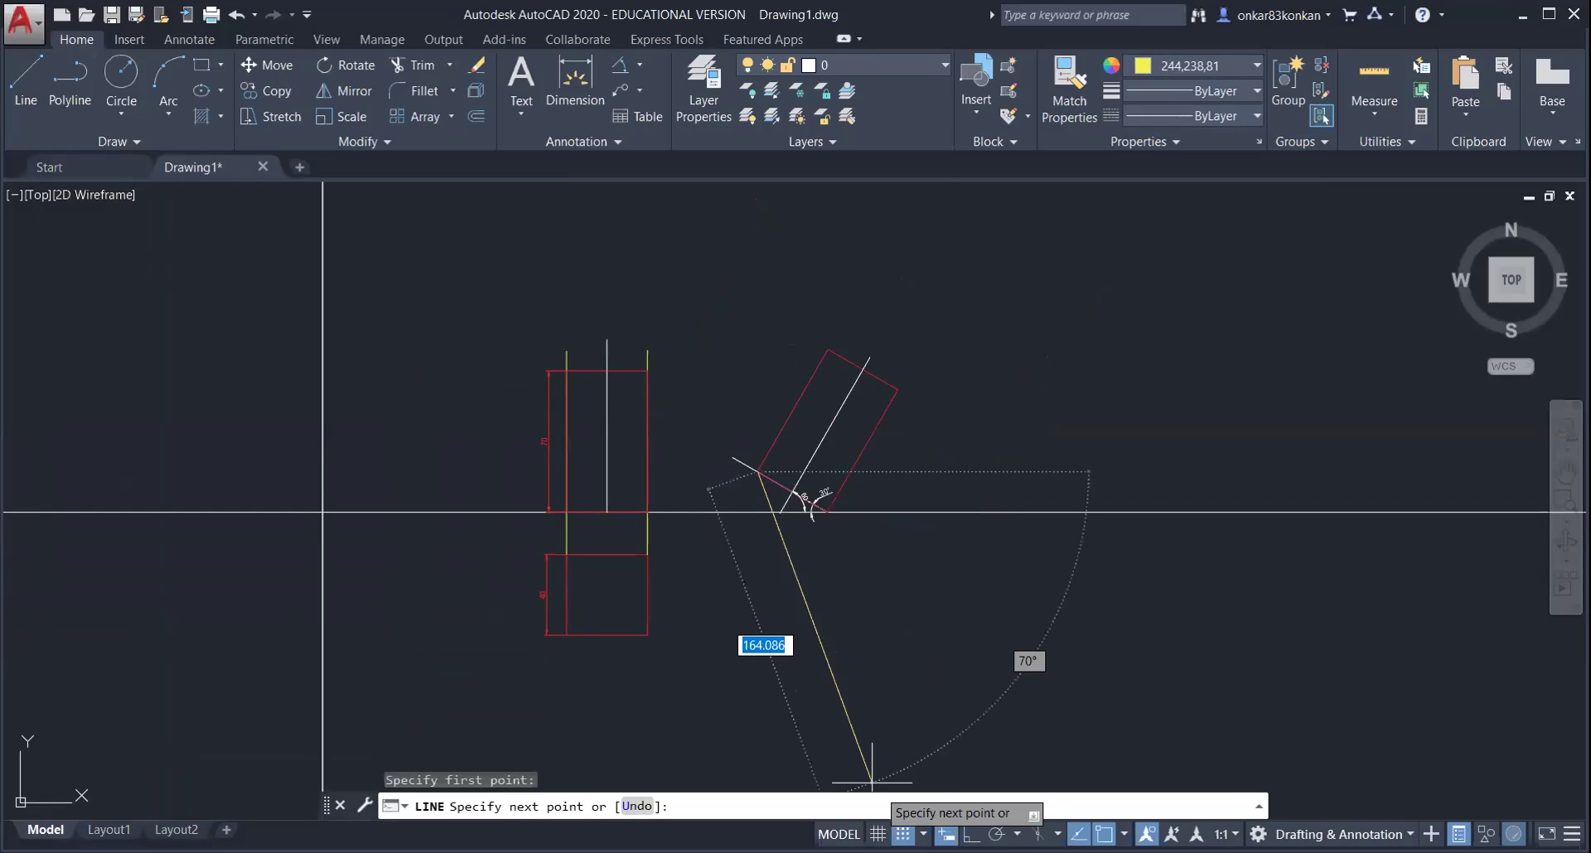
pyautogui.press('F8')
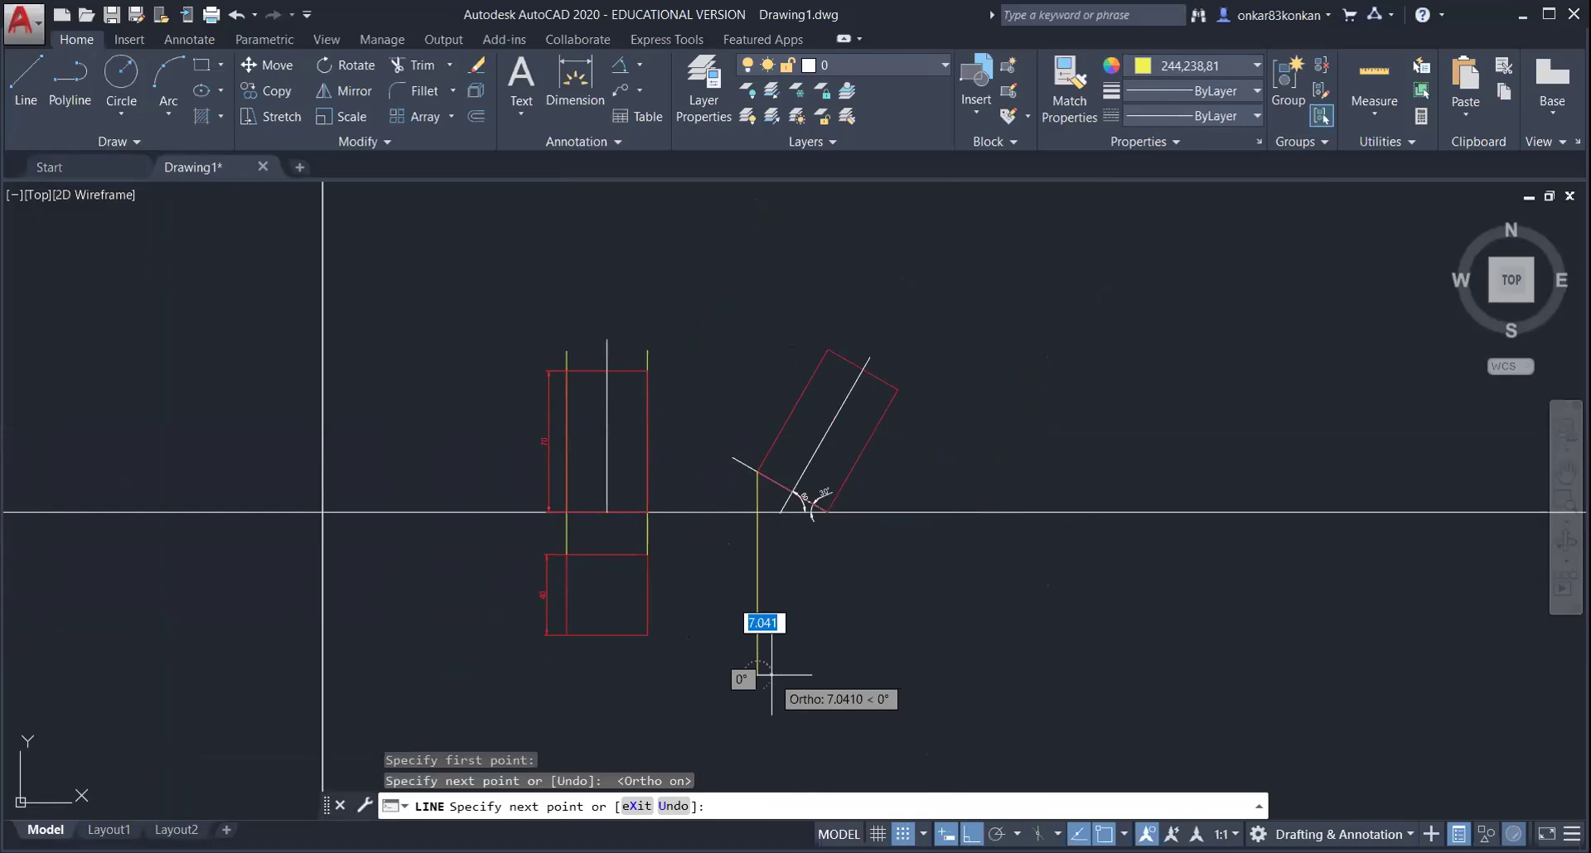
pyautogui.click(756, 675)
pyautogui.press('Return')
# - Draw vertical projectors from both ends of the tilted prism's top edge down to about the first projector's lower end
pyautogui.click(25, 83)
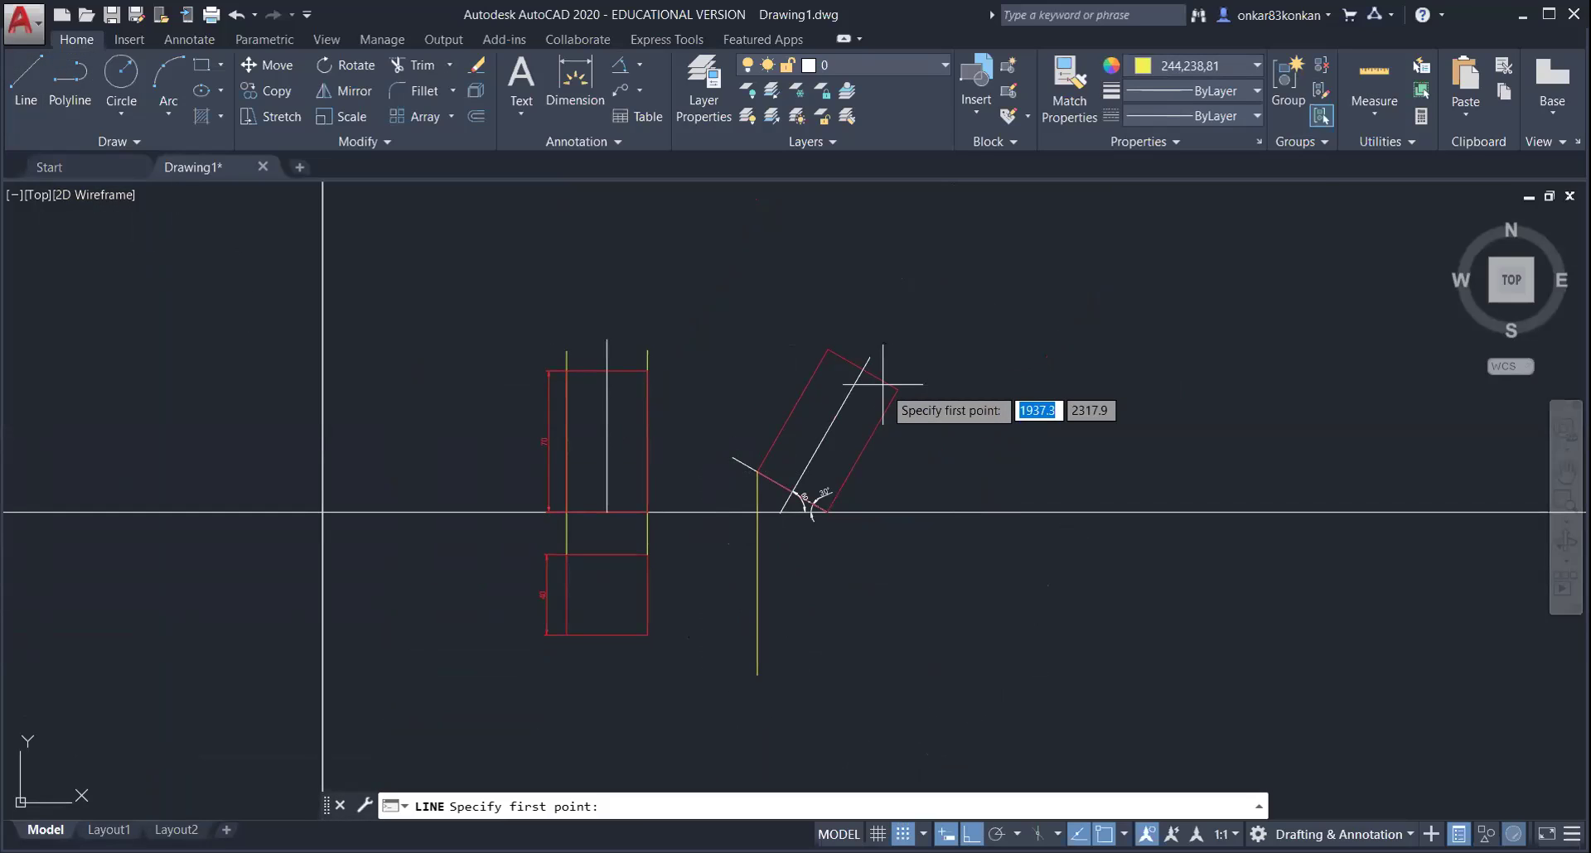
pyautogui.click(898, 389)
pyautogui.click(898, 677)
pyautogui.press('Escape')
pyautogui.click(38, 88)
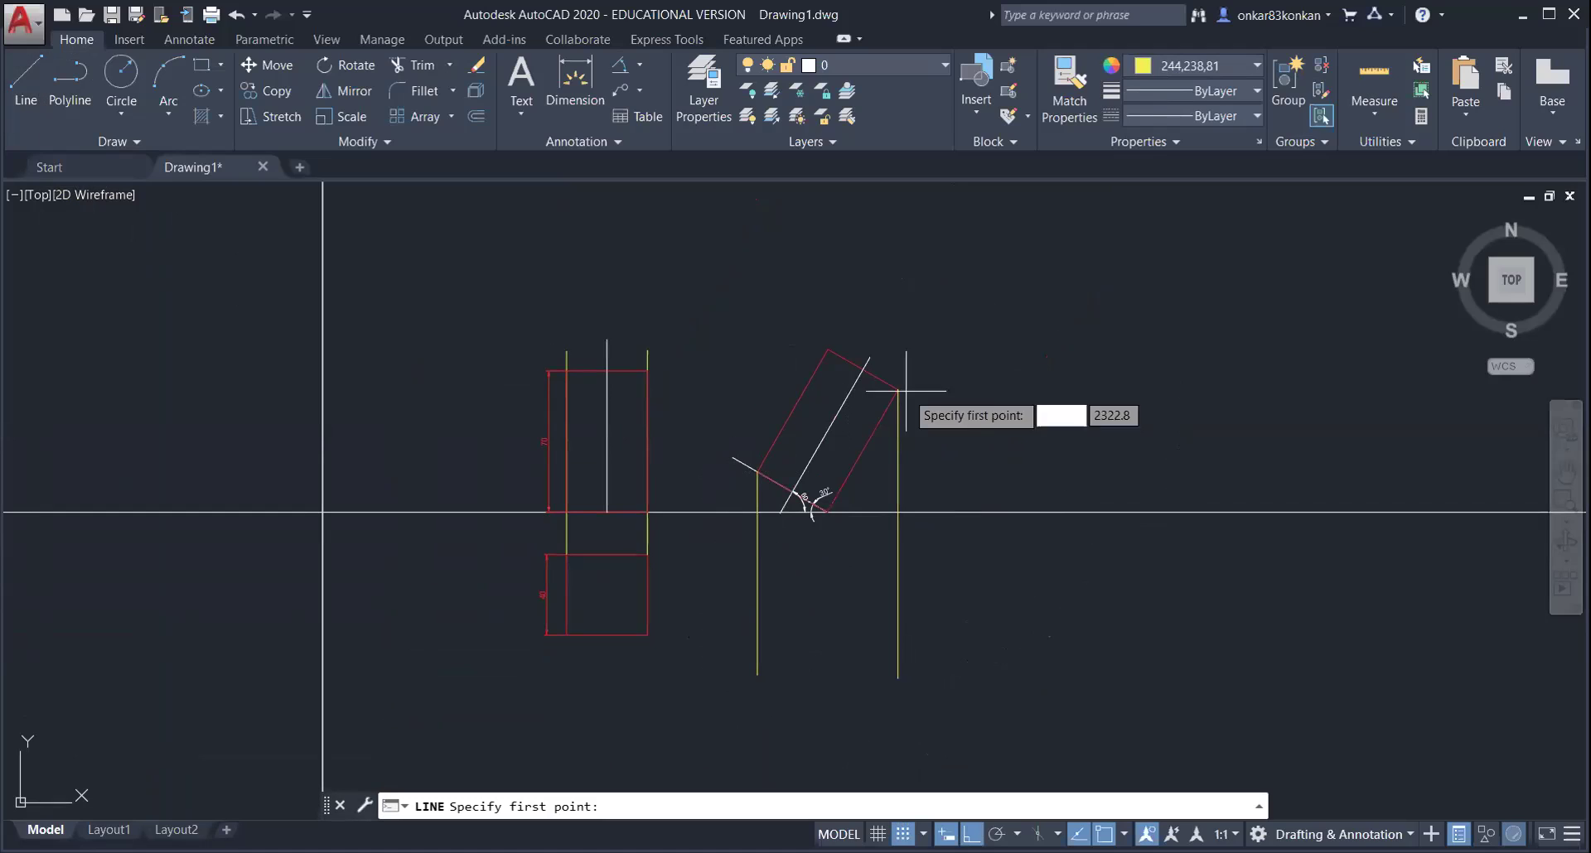
pyautogui.click(828, 349)
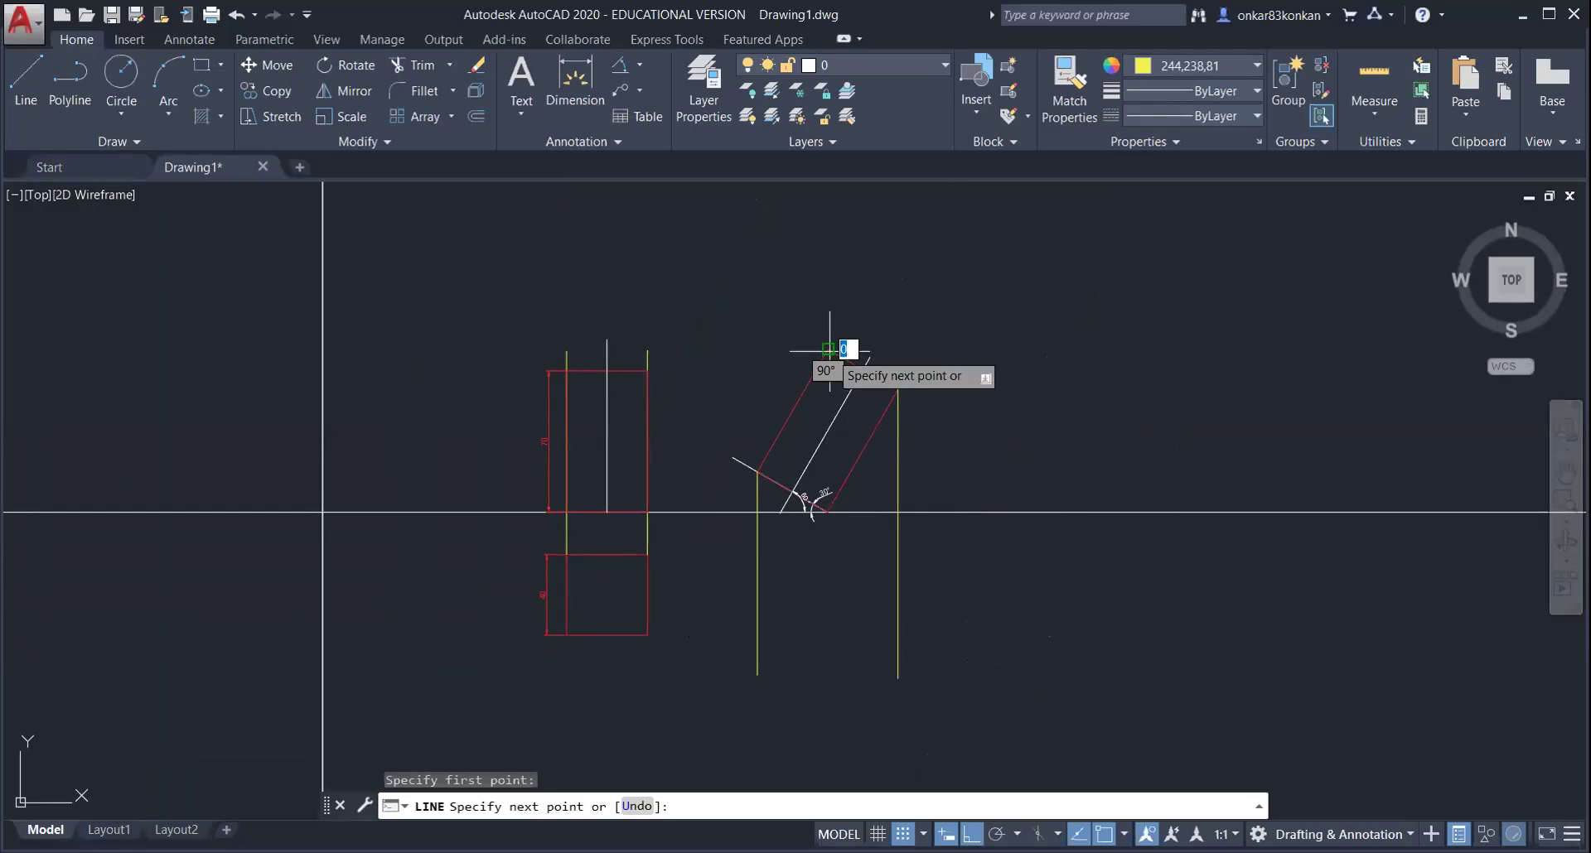
pyautogui.click(827, 678)
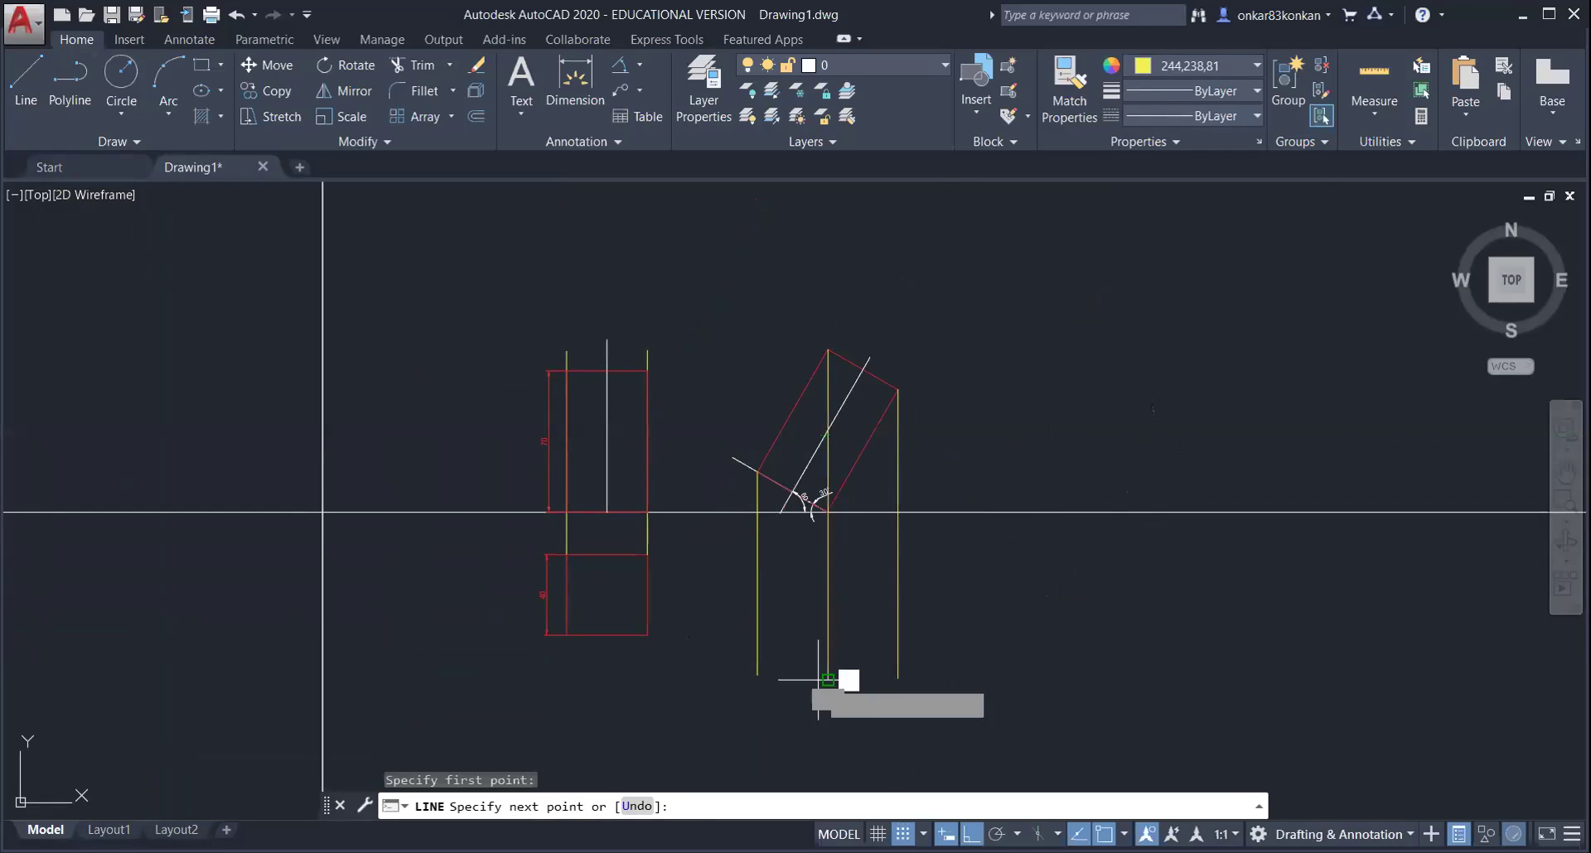
pyautogui.press('Escape')
# - Draw a vertical projector from the tilted base's corner on the reference line down past the ends of the other projectors
pyautogui.scroll(-3, 844, 529)
pyautogui.scroll(5, 845, 530)
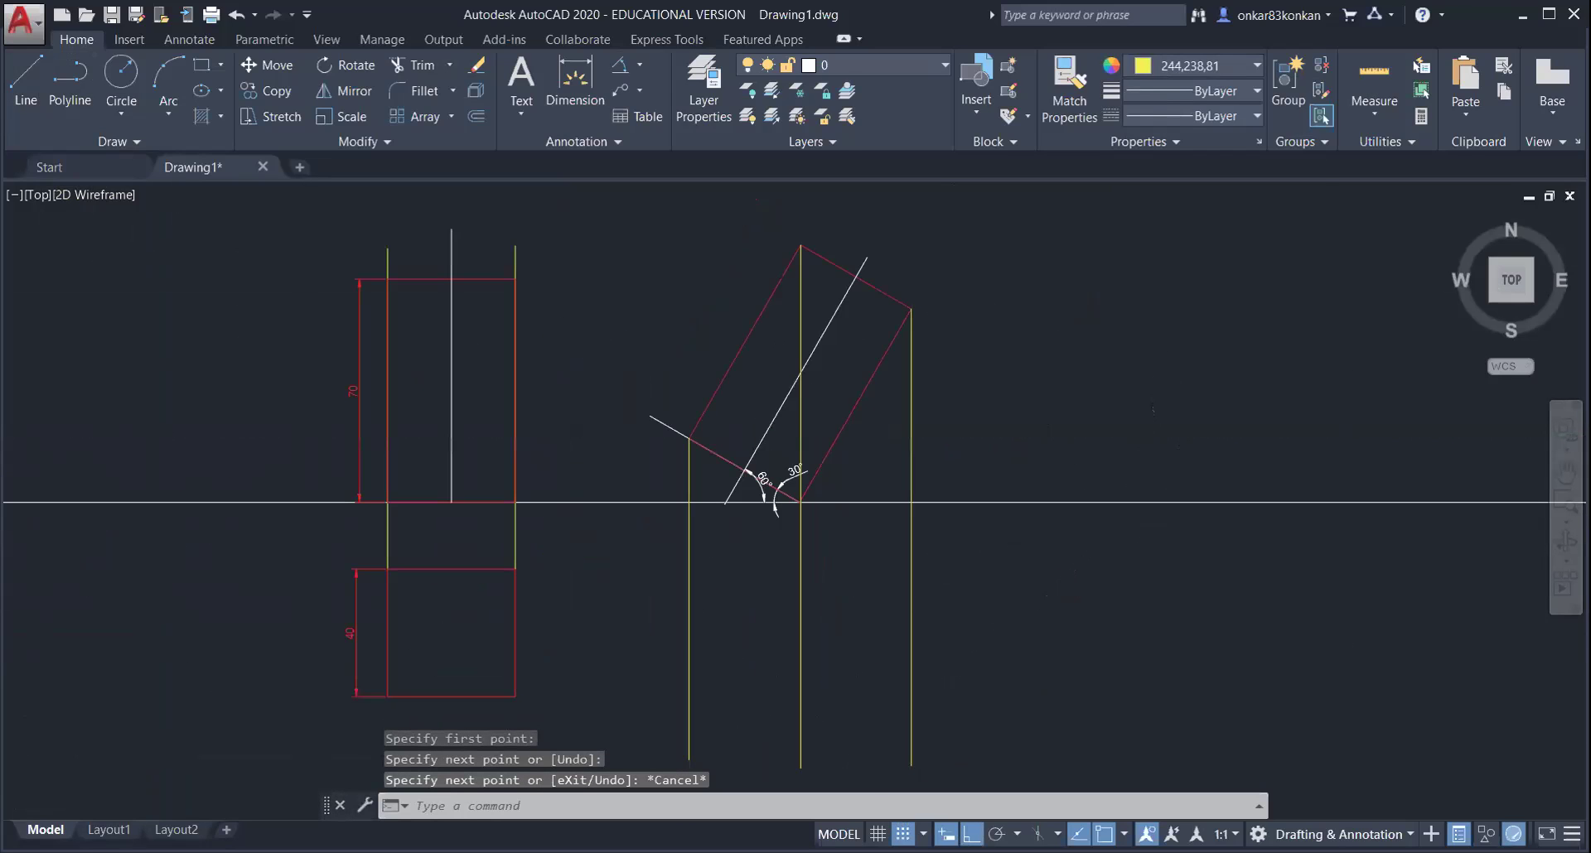
pyautogui.scroll(6, 800, 503)
pyautogui.scroll(-6, 753, 604)
pyautogui.moveTo(747, 643); pyautogui.dragTo(853, 462, button='middle')
pyautogui.scroll(2, 859, 455)
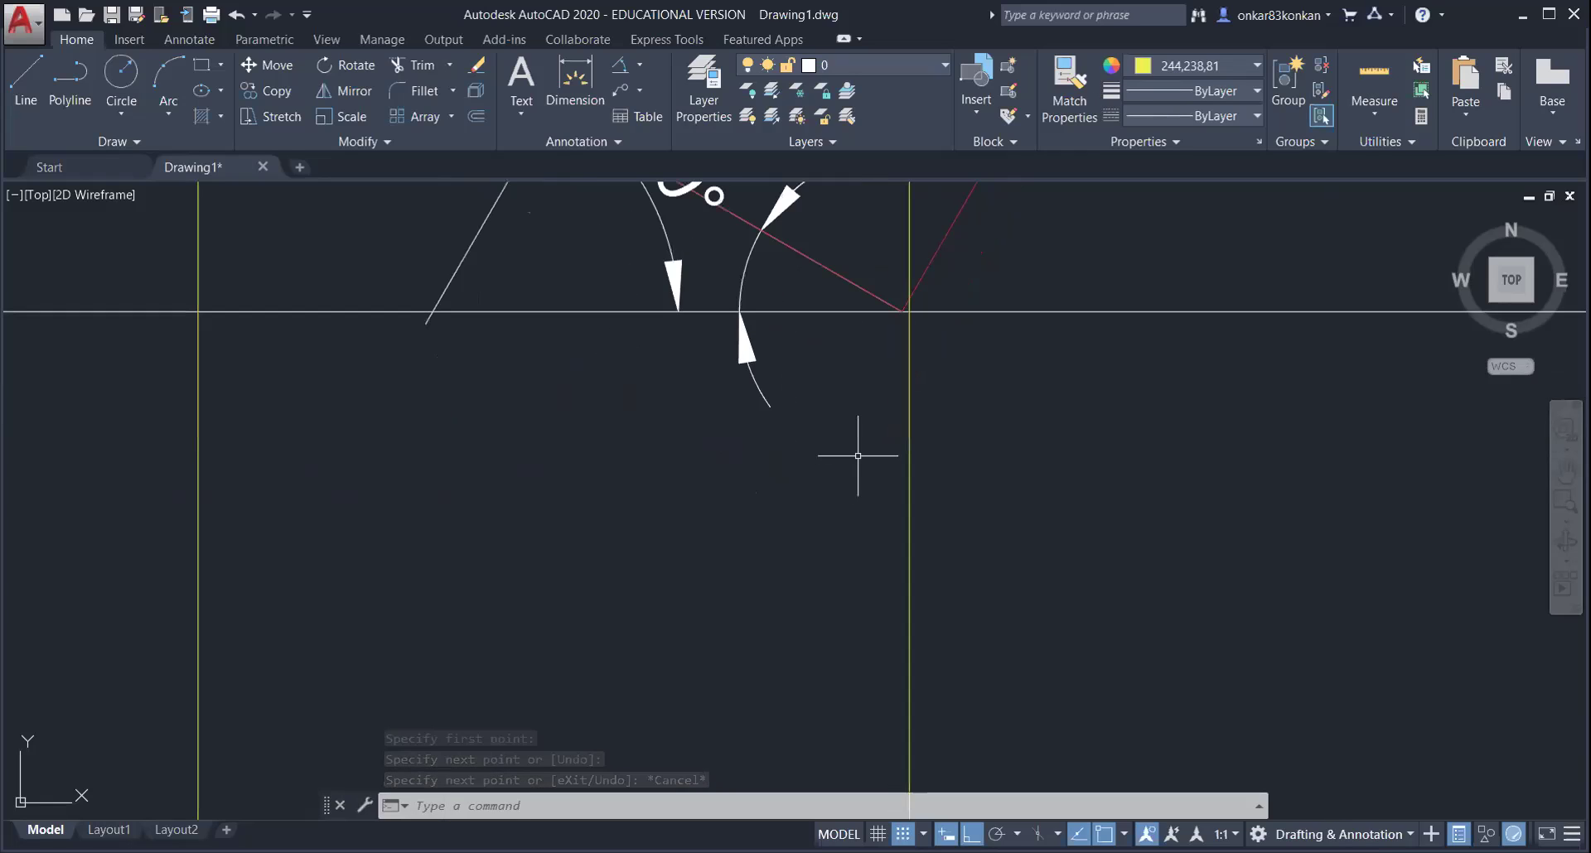
pyautogui.scroll(-2, 864, 460)
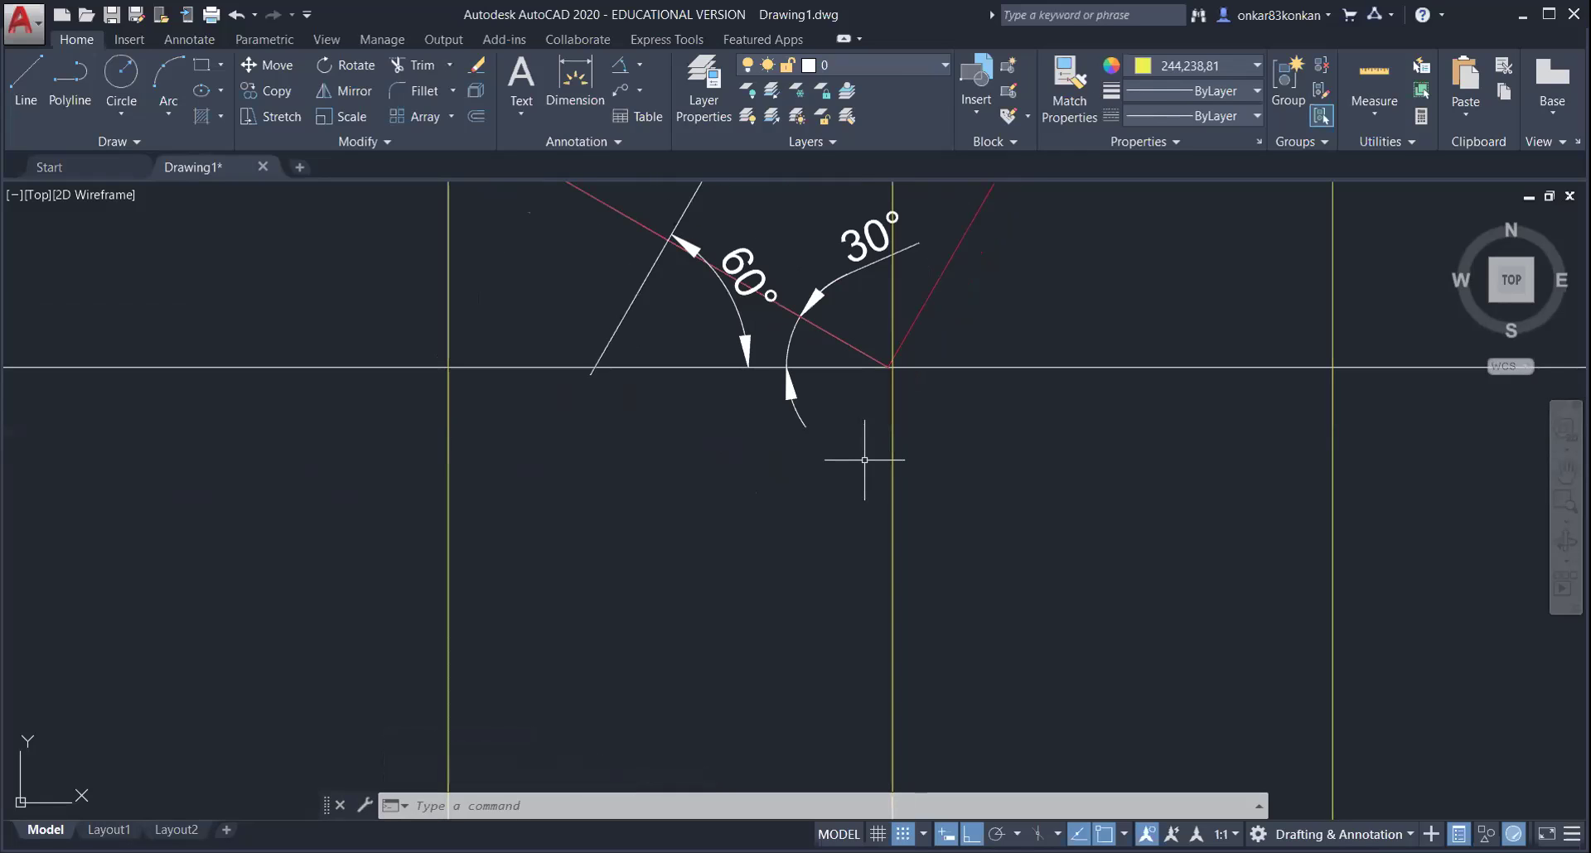
pyautogui.scroll(2, 891, 369)
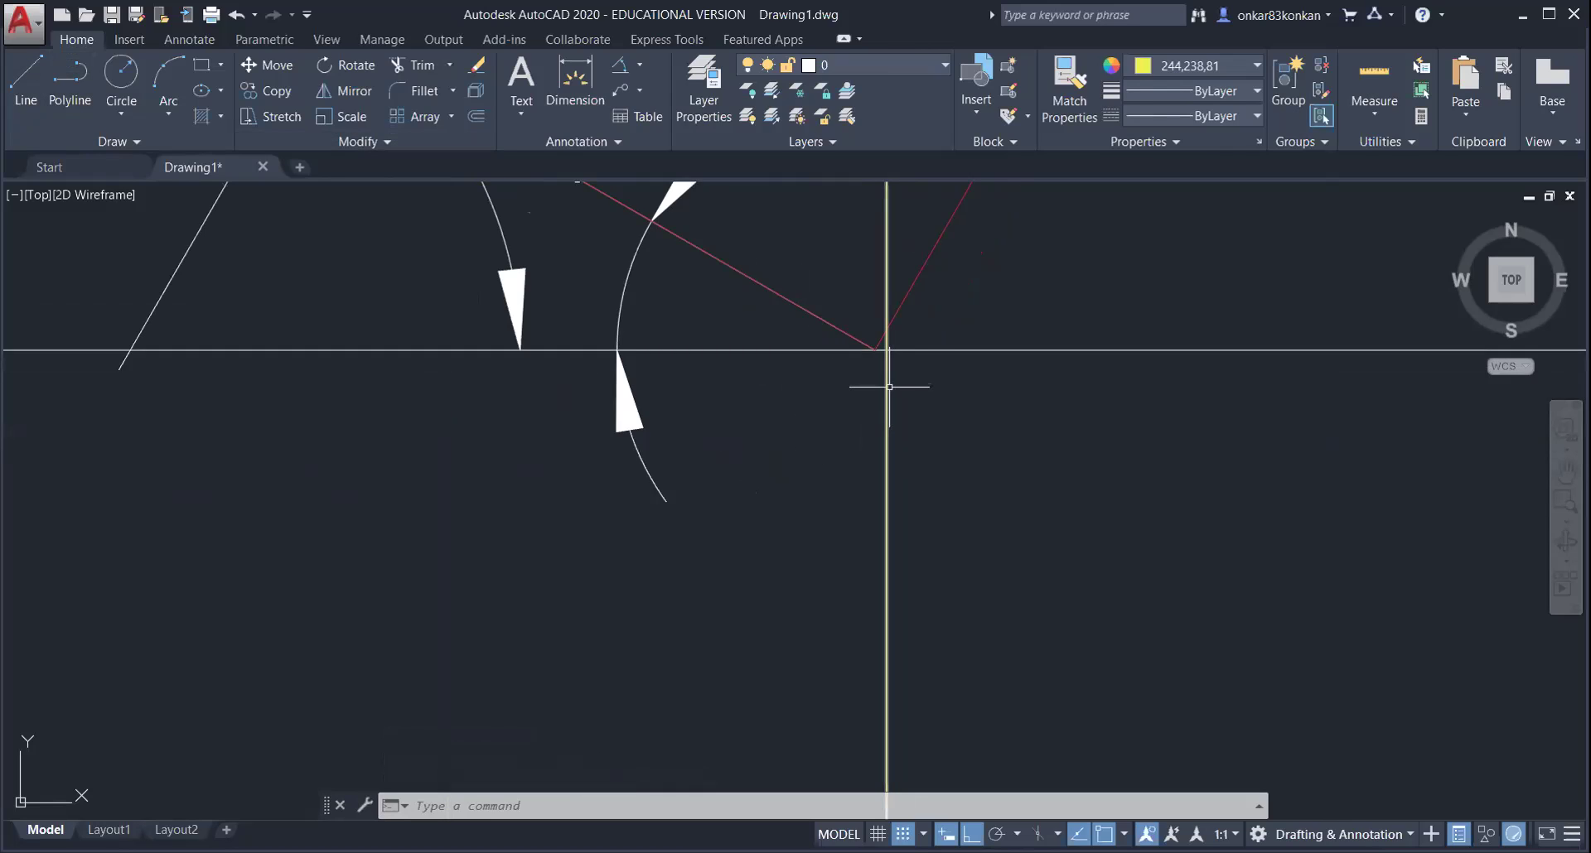
pyautogui.write('l')
pyautogui.press('Return')
pyautogui.click(876, 349)
pyautogui.scroll(4, 853, 549)
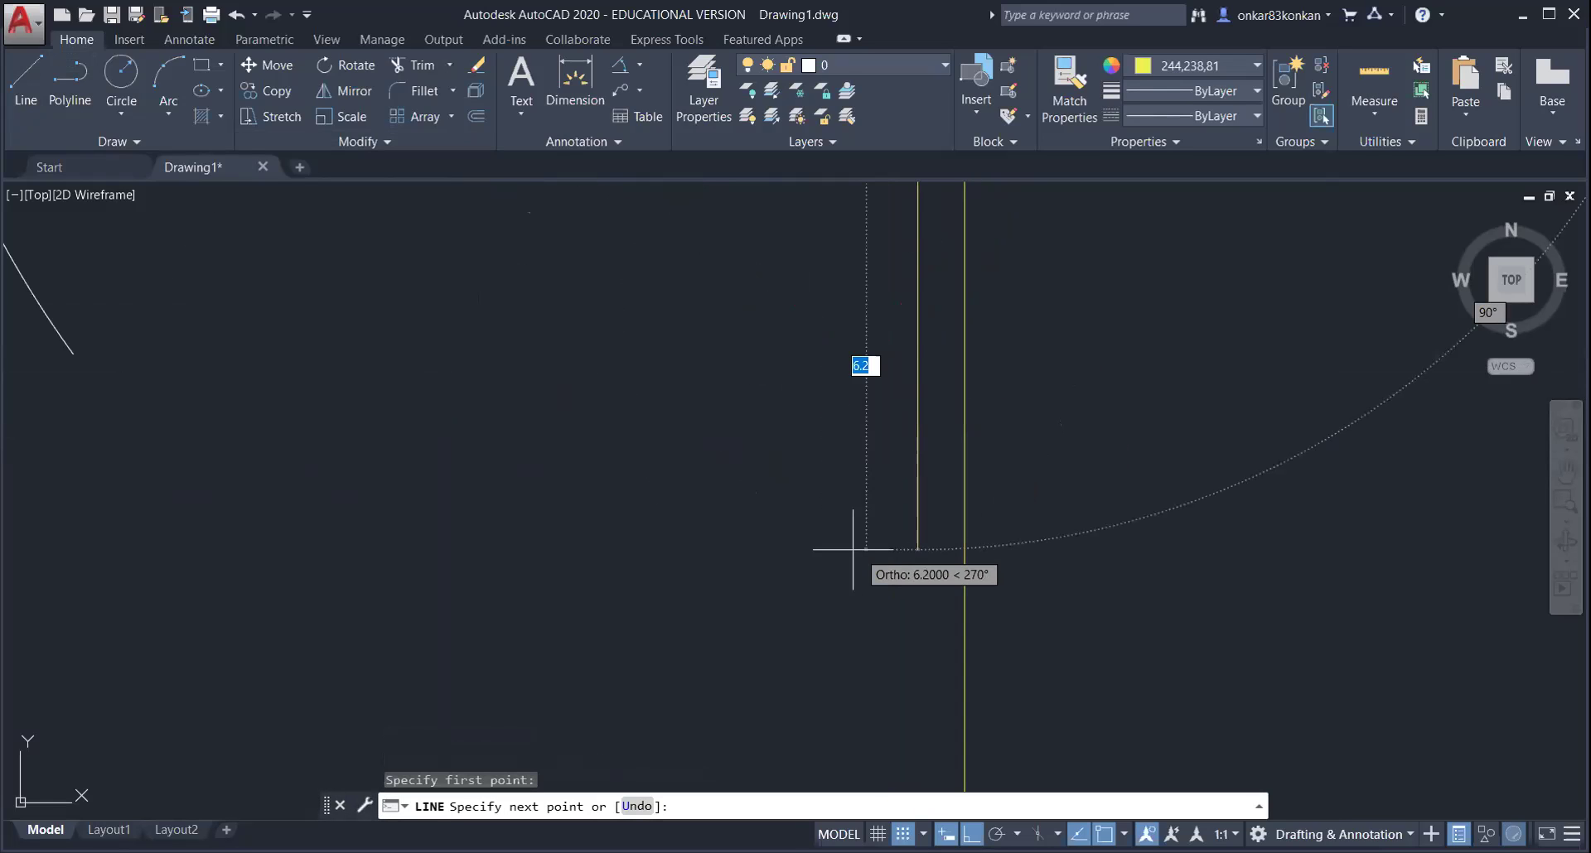
pyautogui.scroll(-4, 853, 549)
pyautogui.moveTo(902, 495); pyautogui.dragTo(928, 352, button='middle')
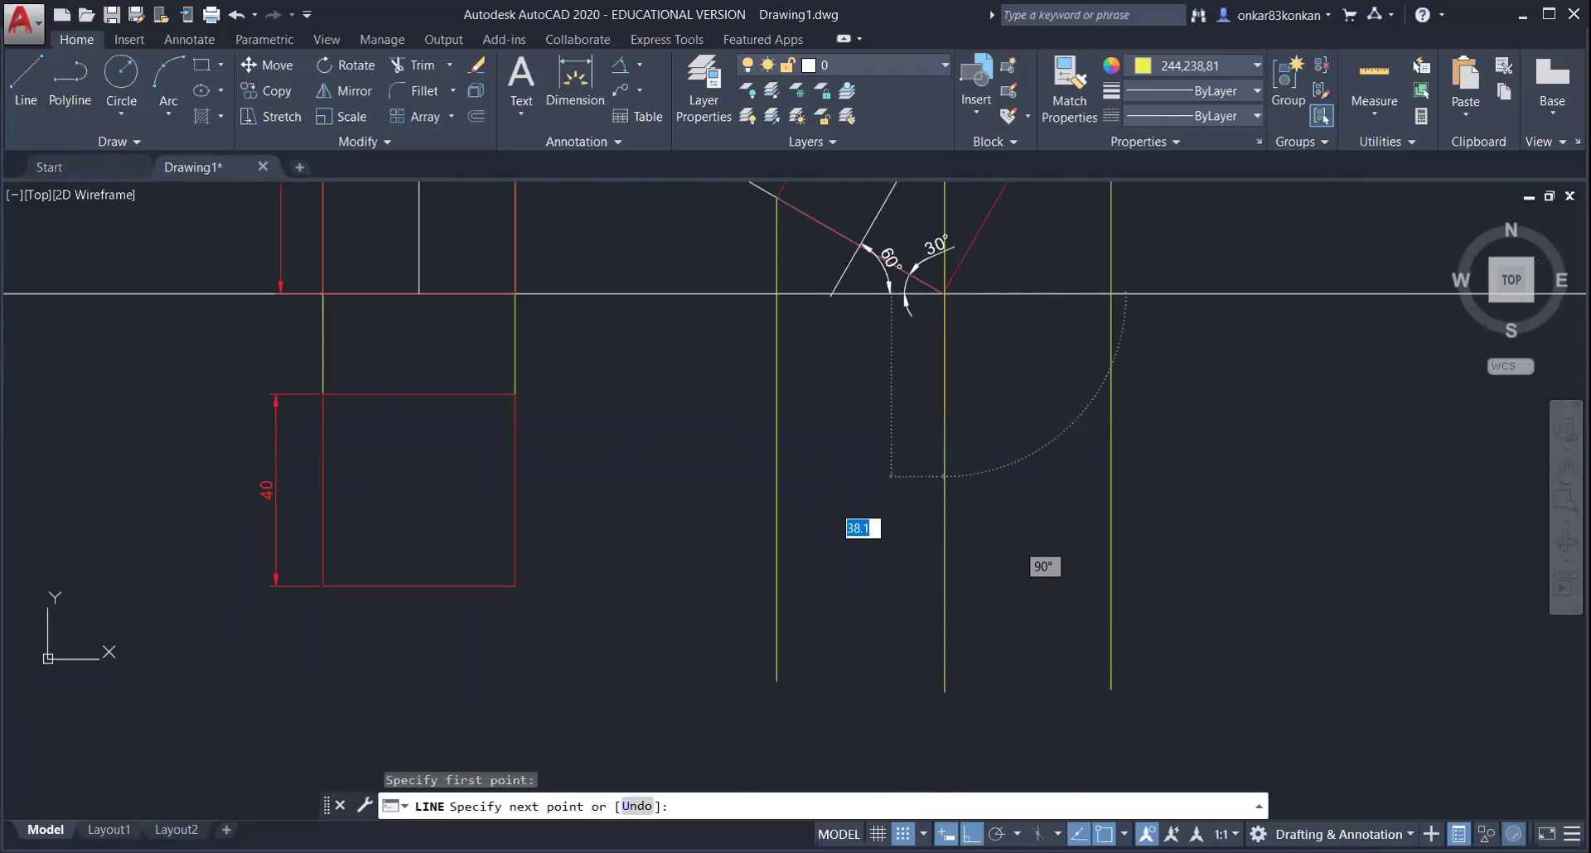
pyautogui.click(943, 739)
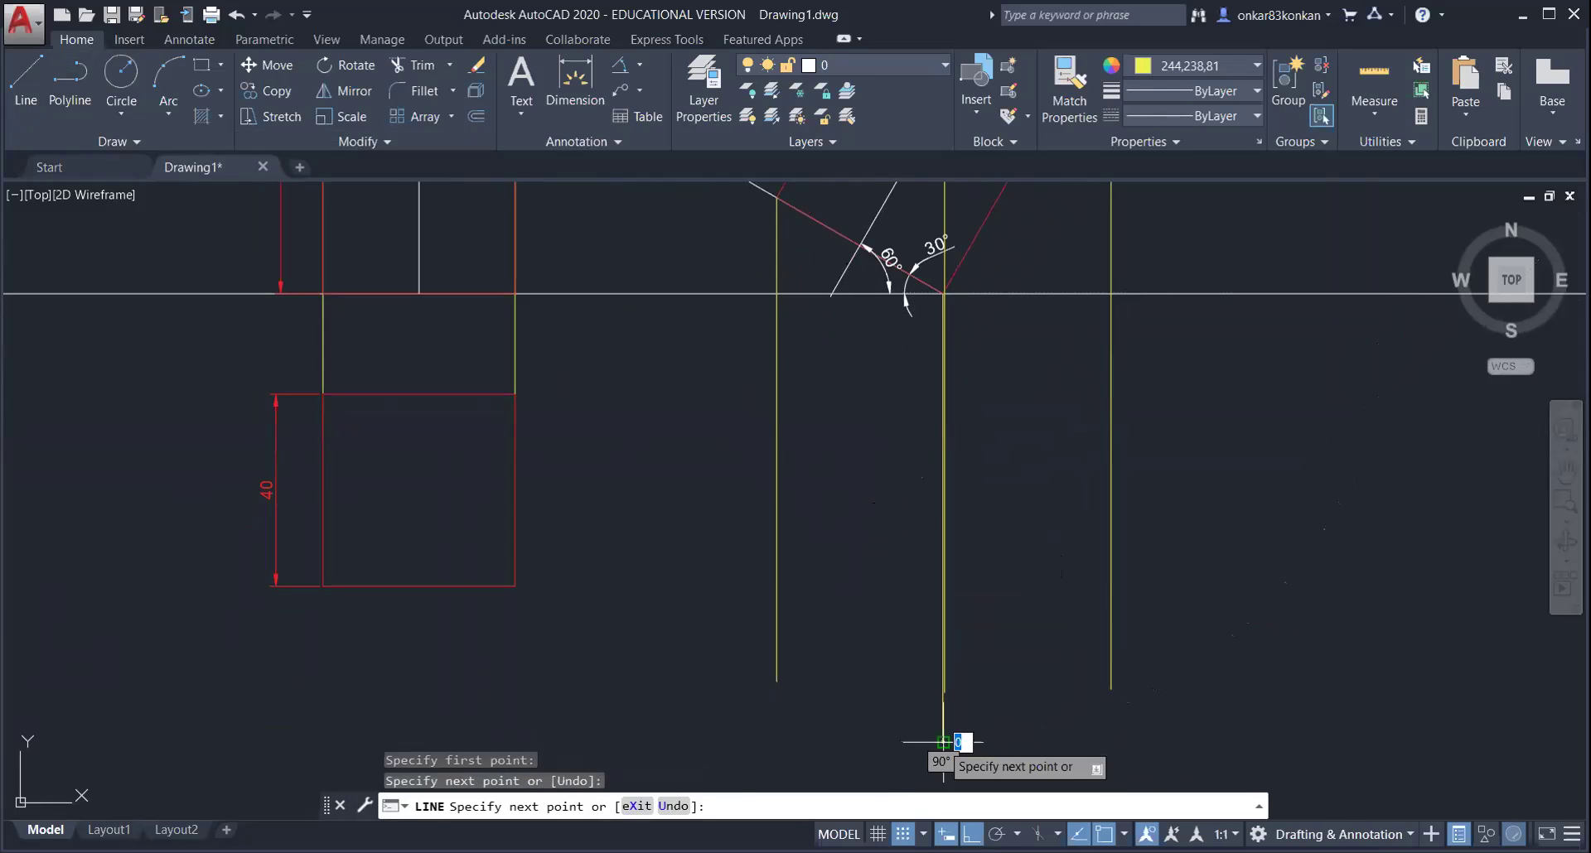
pyautogui.press('Escape')
# - Draw horizontal projectors from the square top view's two right-hand corners, extending past the farthest vertical projector
pyautogui.scroll(-2, 1022, 752)
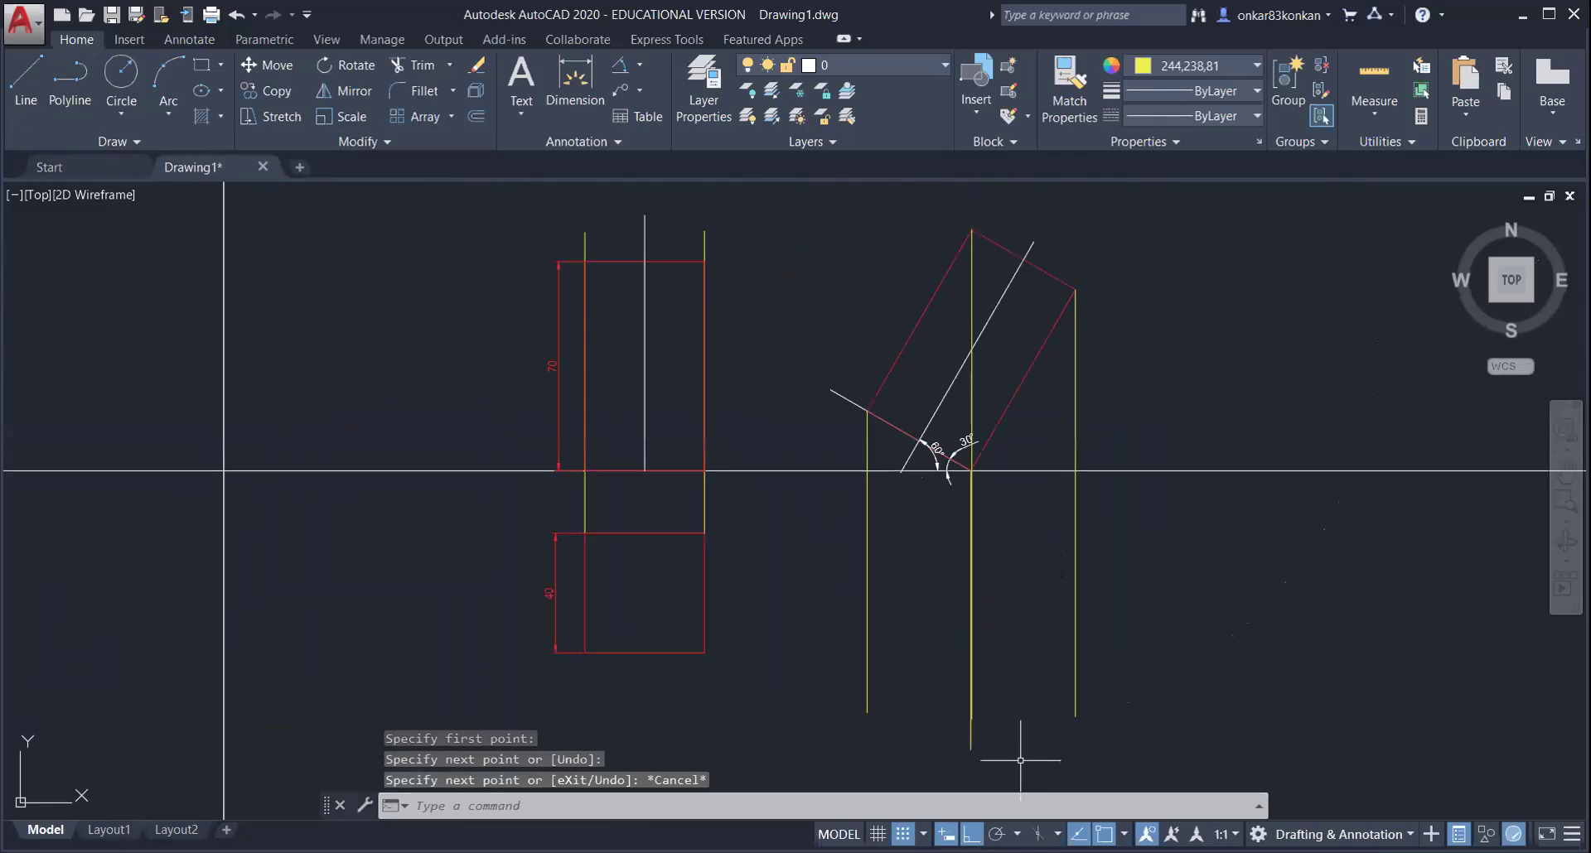
pyautogui.click(20, 90)
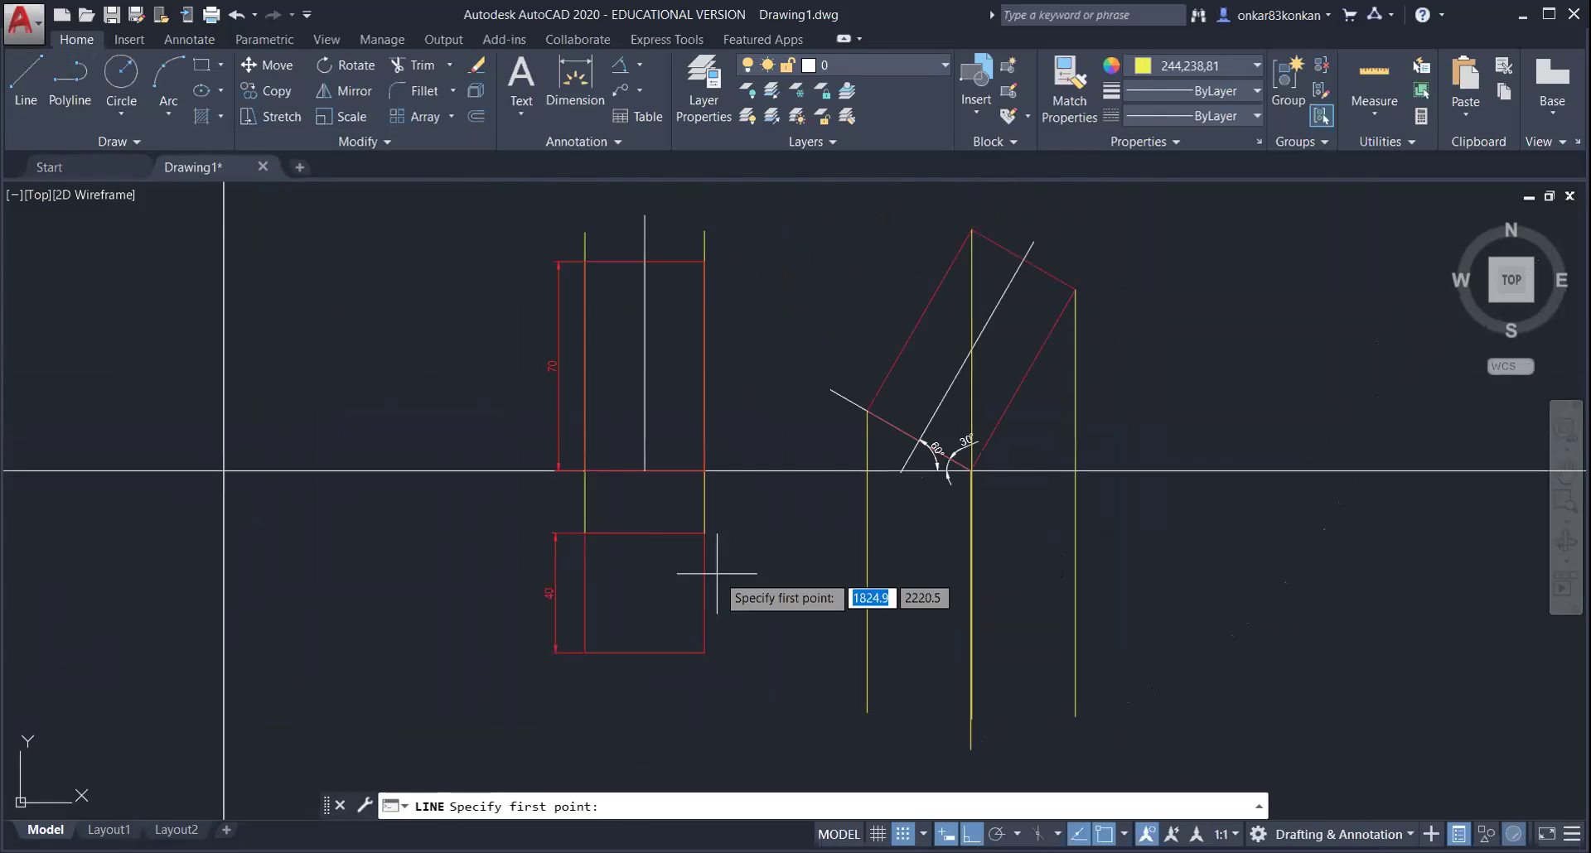
pyautogui.click(704, 533)
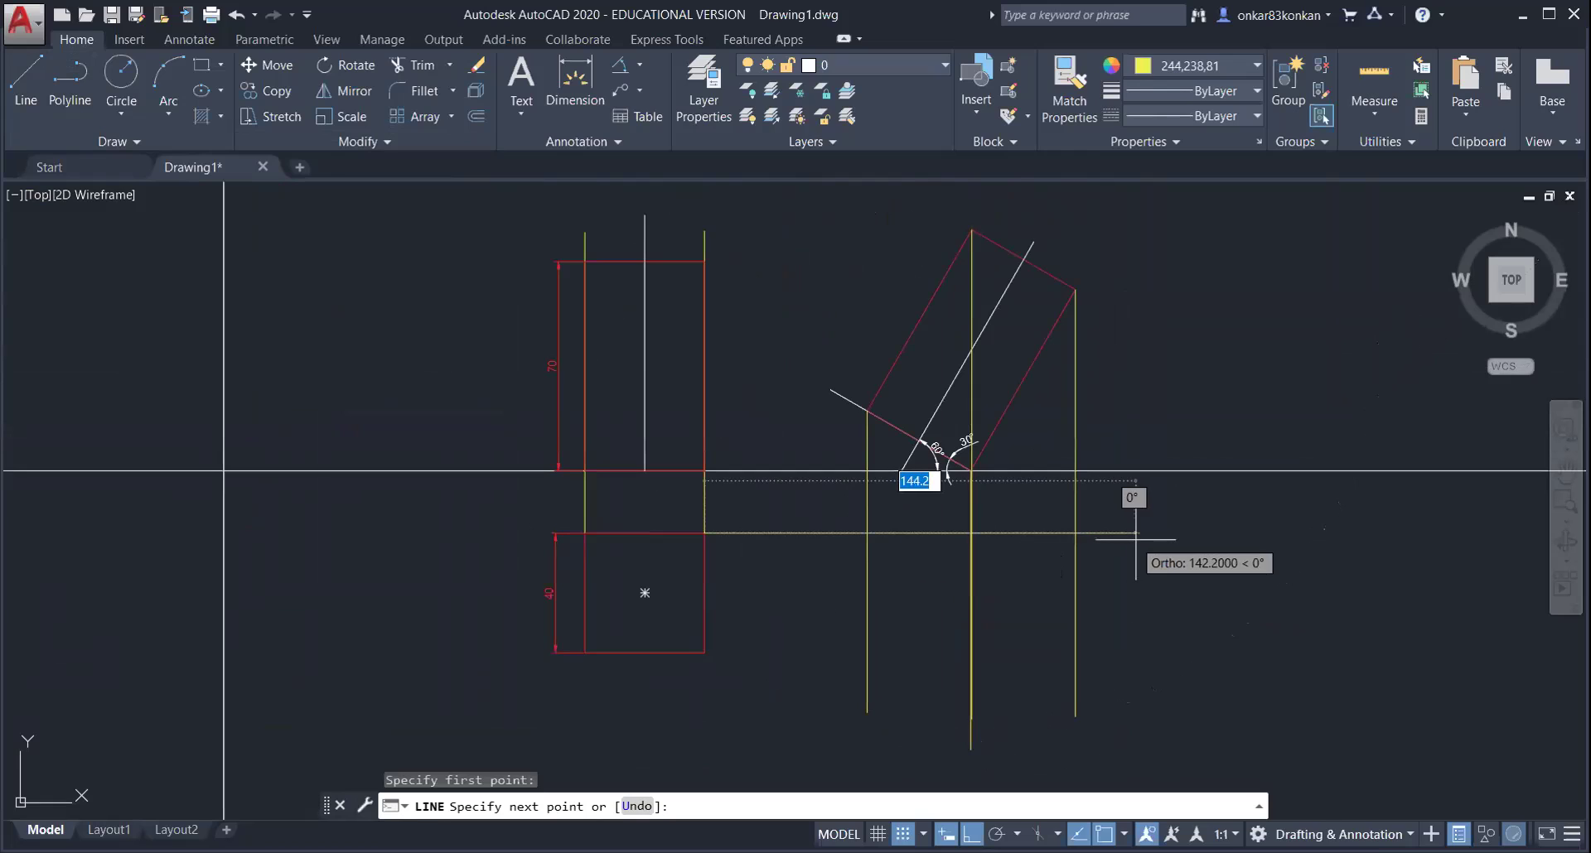
pyautogui.click(1135, 532)
pyautogui.press('Return')
pyautogui.press('Return')
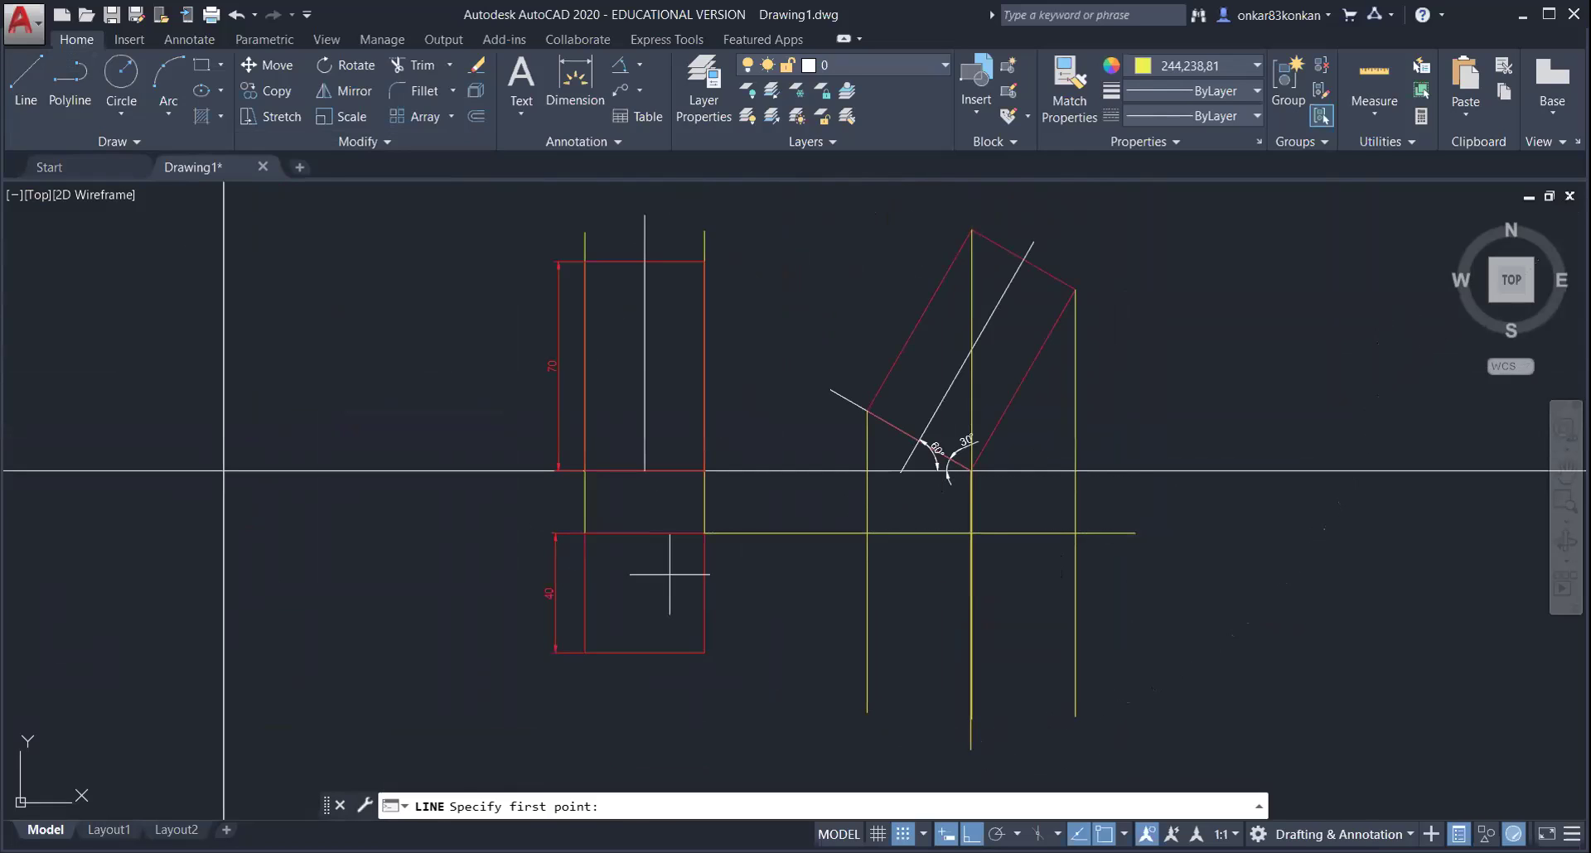
pyautogui.click(704, 652)
pyautogui.click(1157, 652)
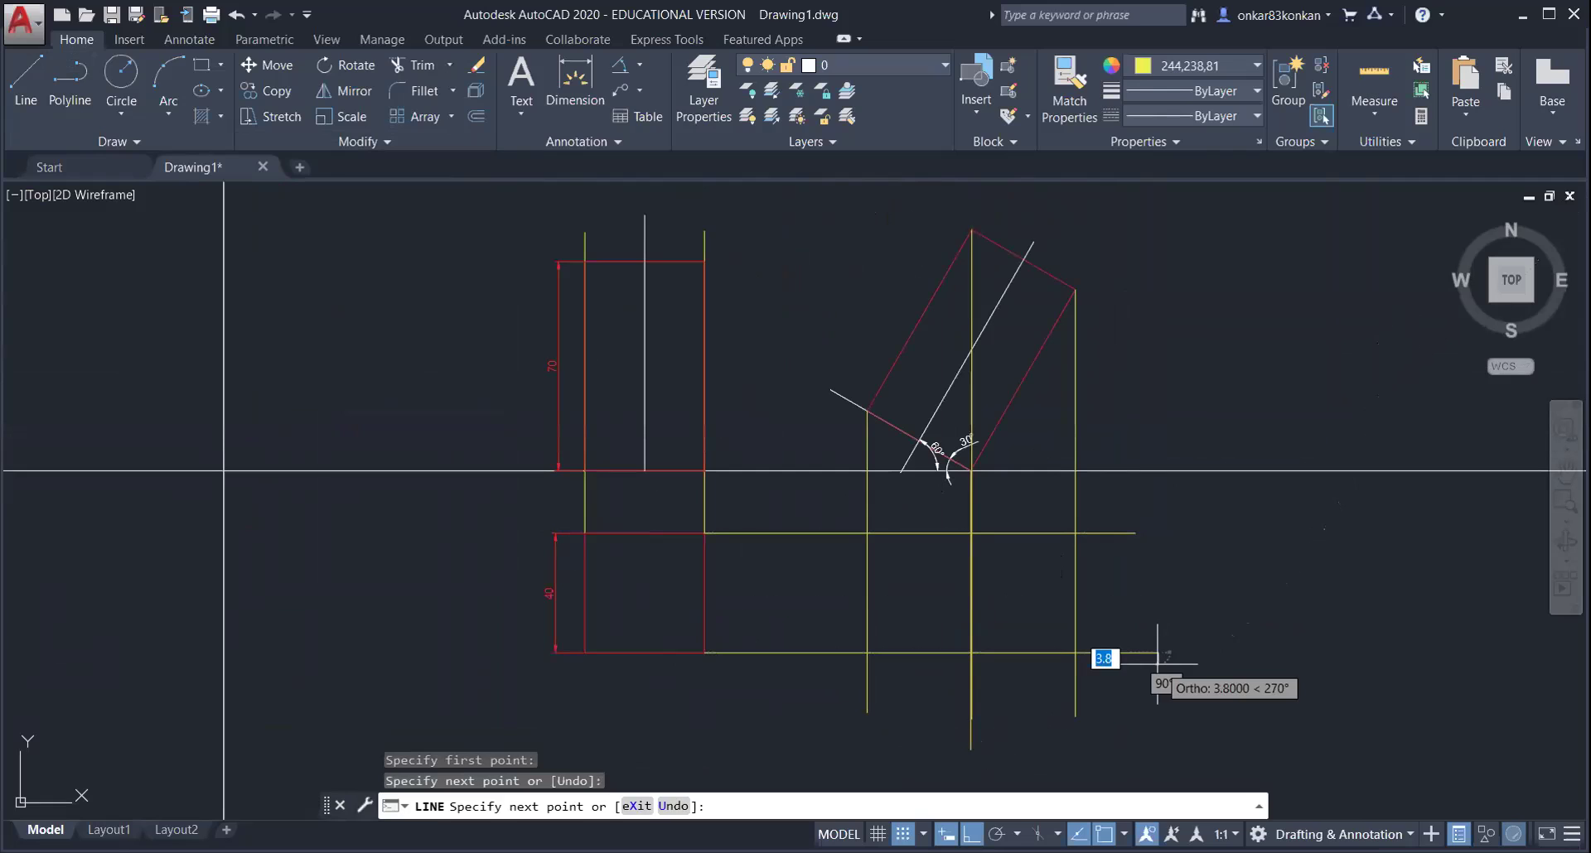
pyautogui.press('Escape')
# - Set the colour to red 237,31,36 and draw the new top view's left edge between the two horizontal projectors
pyautogui.moveTo(977, 508); pyautogui.dragTo(907, 571, button='middle')
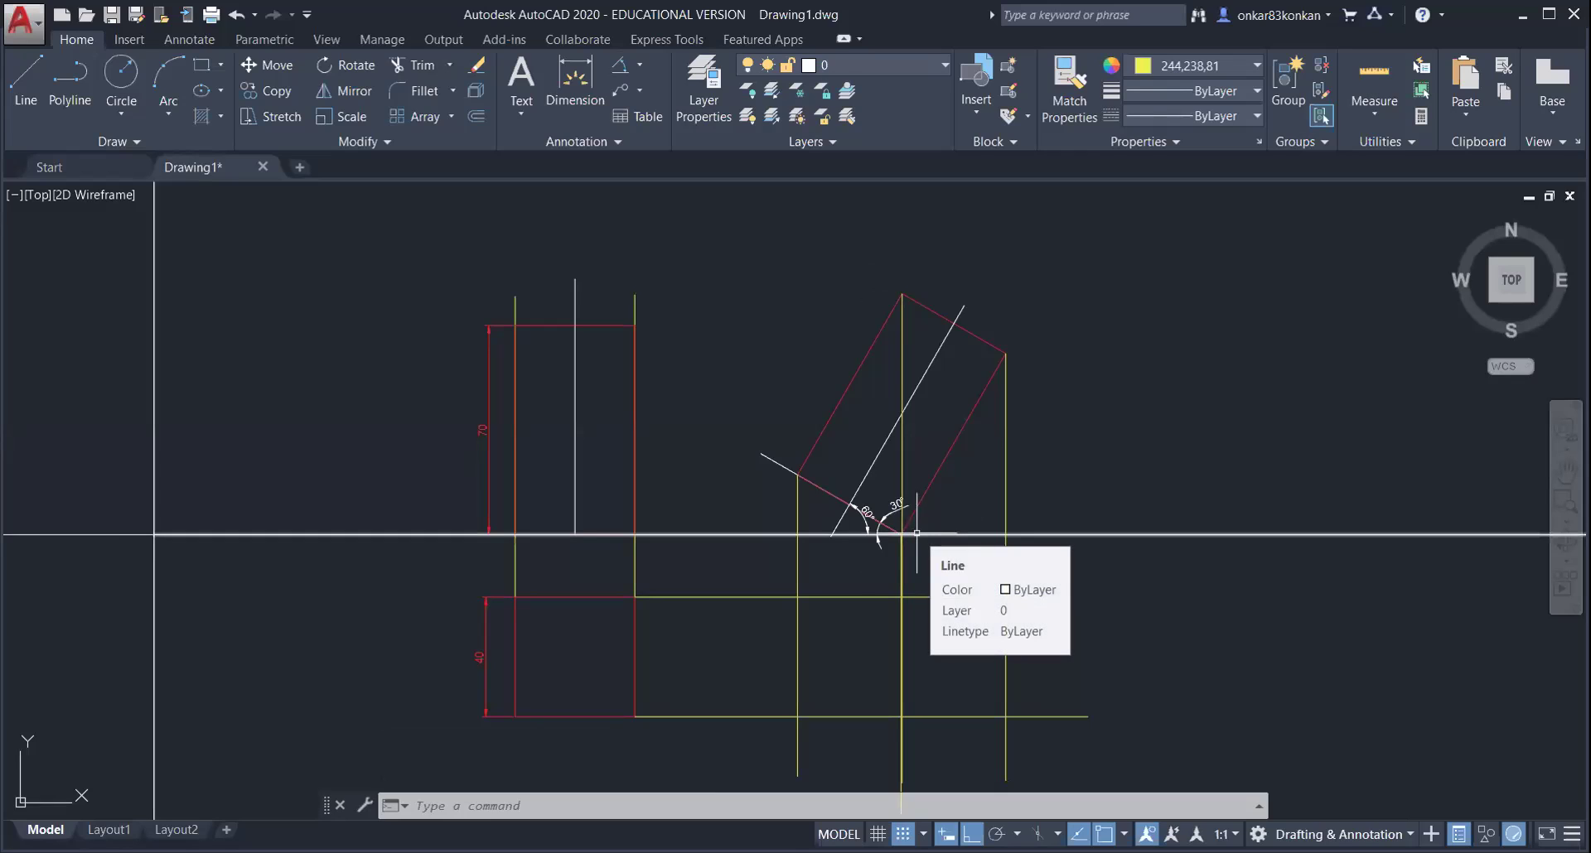
pyautogui.moveTo(918, 562)
pyautogui.mouseDown(button='middle')
pyautogui.moveTo(949, 479)
pyautogui.moveTo(915, 431)
pyautogui.moveTo(911, 447)
pyautogui.moveTo(916, 423)
pyautogui.moveTo(929, 523)
pyautogui.moveTo(850, 544)
pyautogui.mouseUp(button='middle')
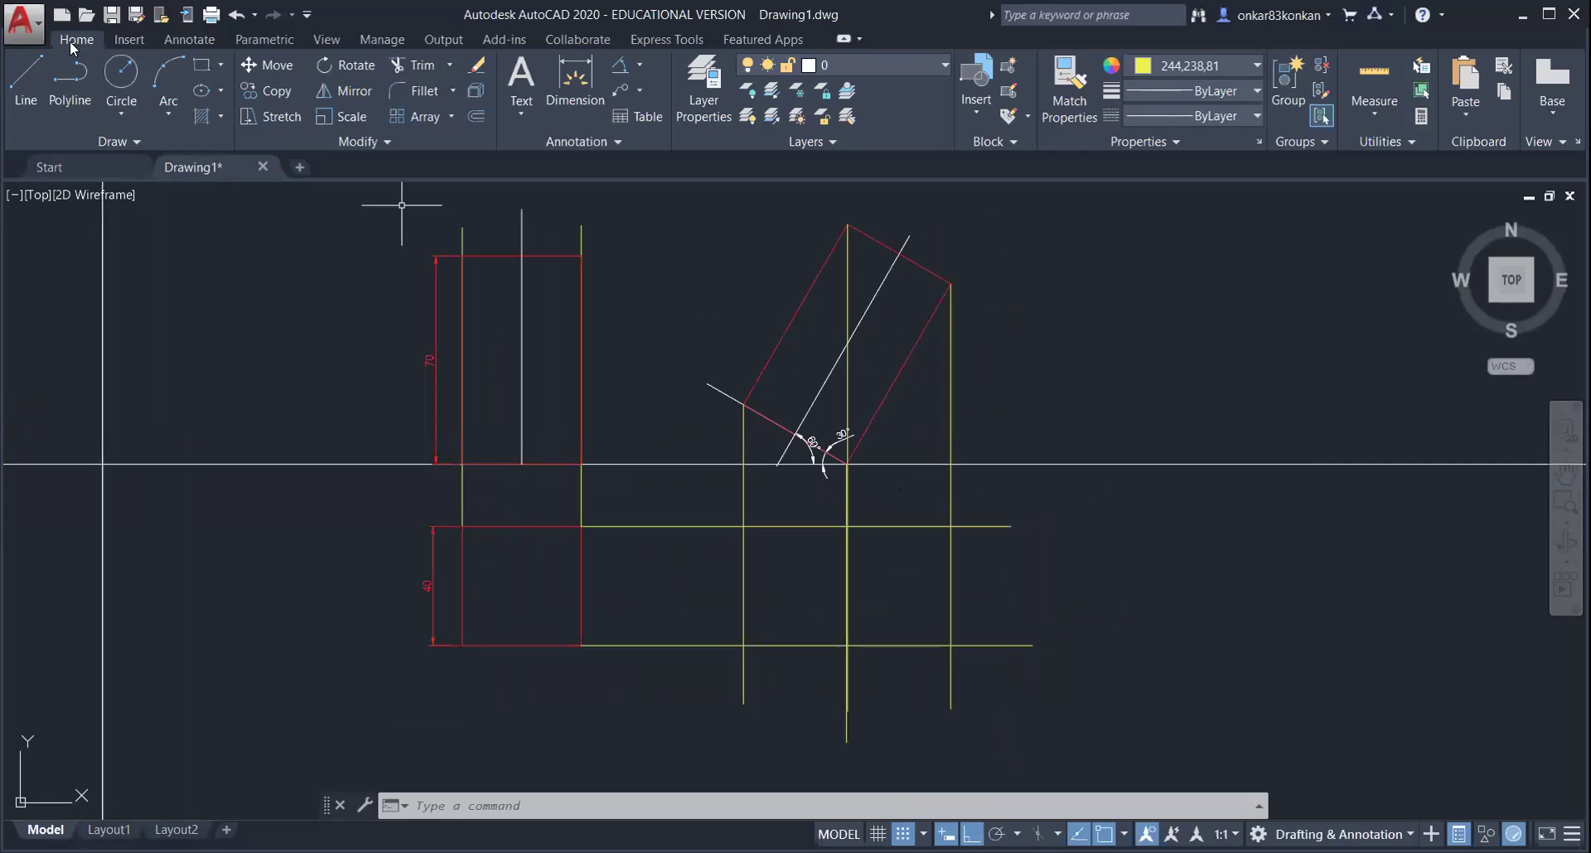
pyautogui.click(25, 83)
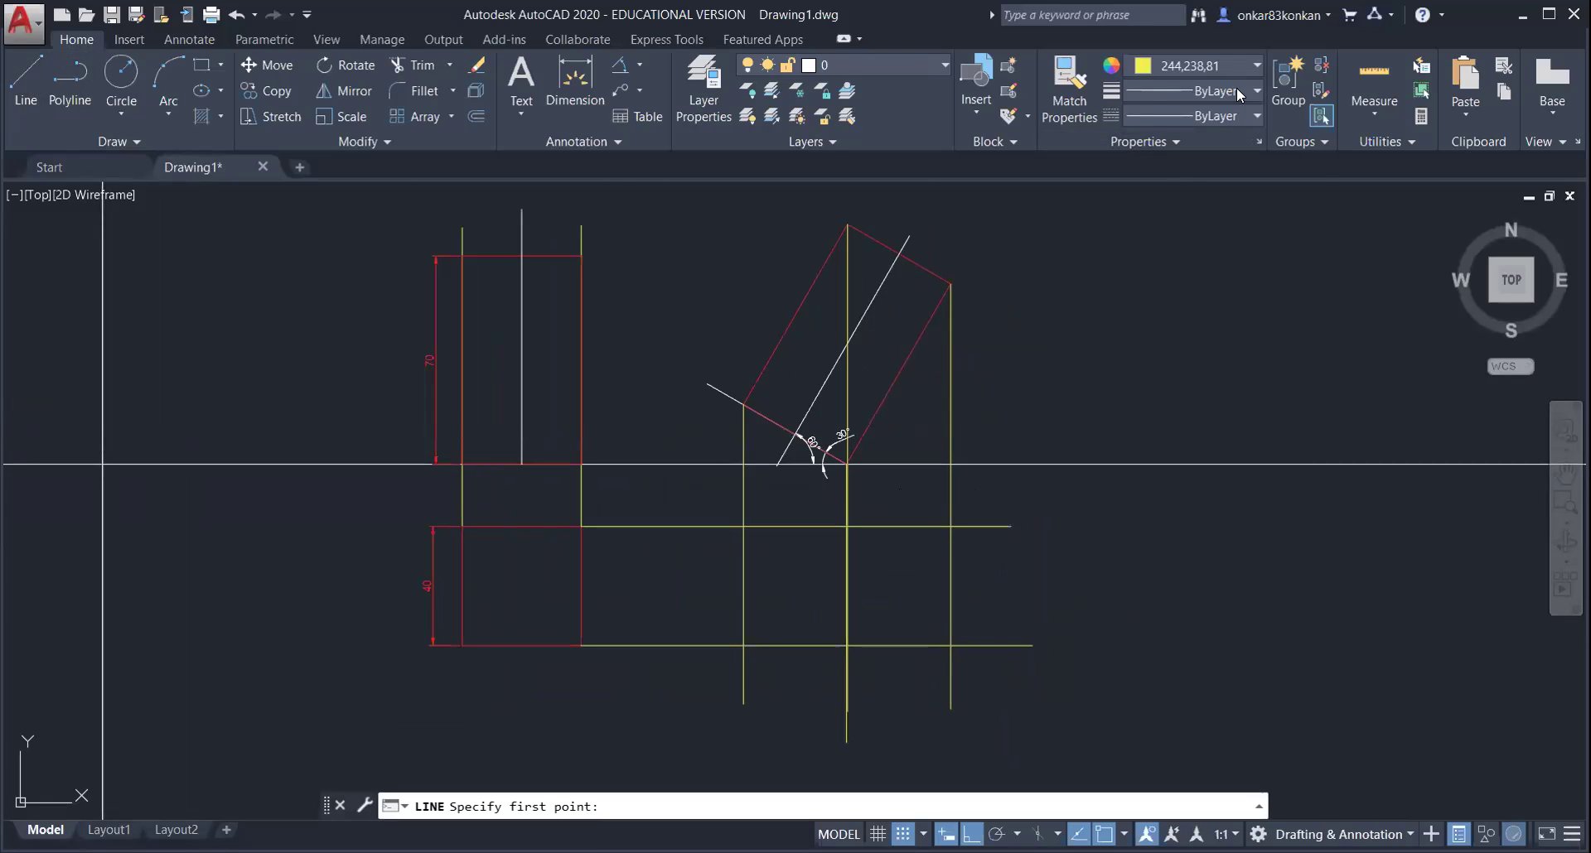
pyautogui.click(1235, 68)
pyautogui.click(1199, 190)
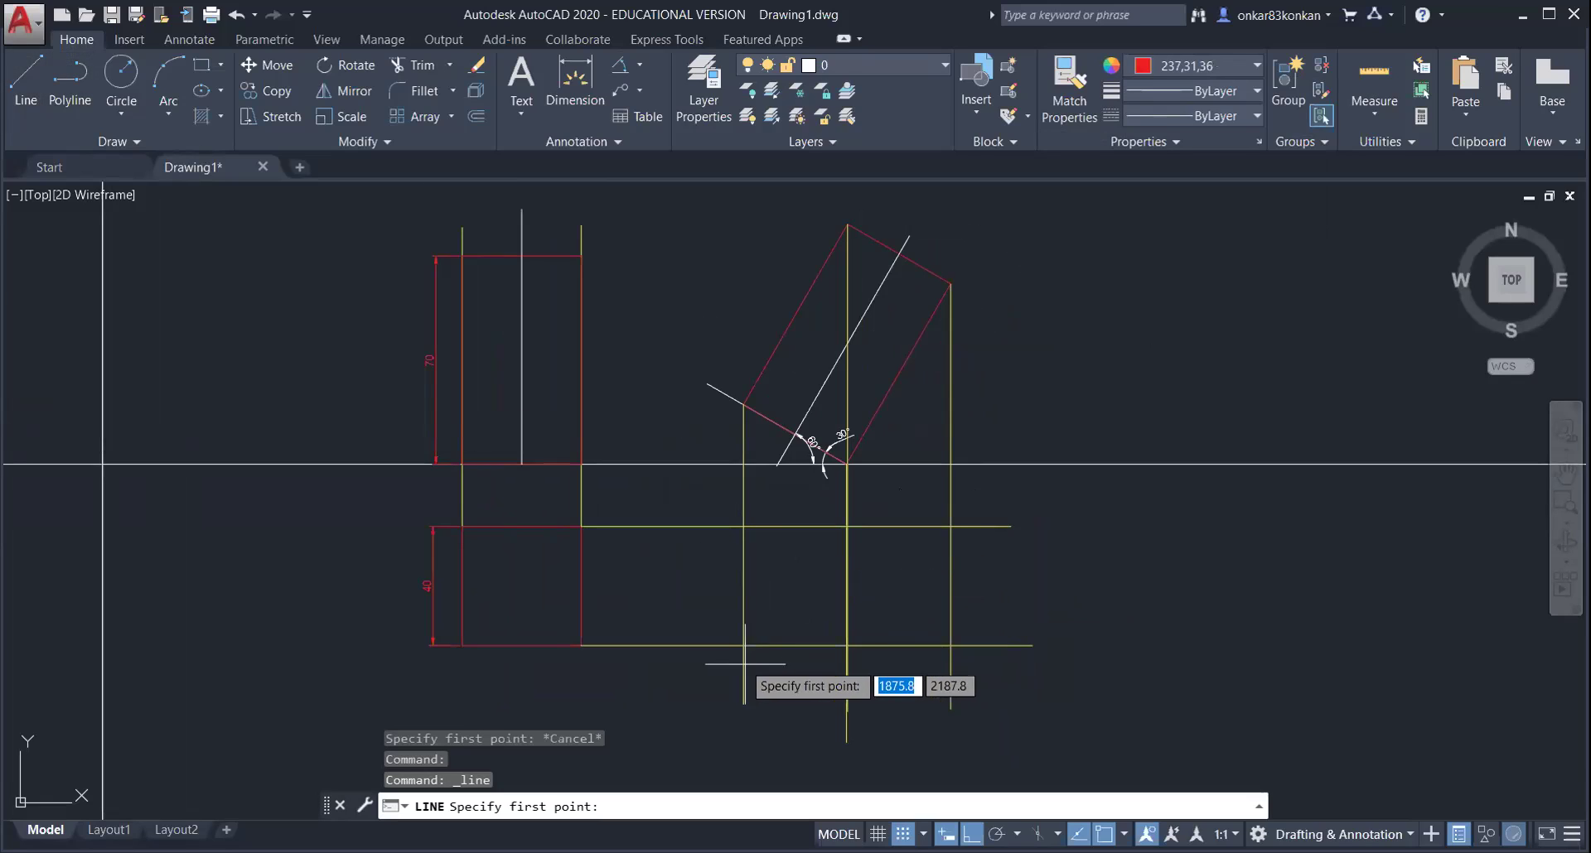
pyautogui.click(692, 646)
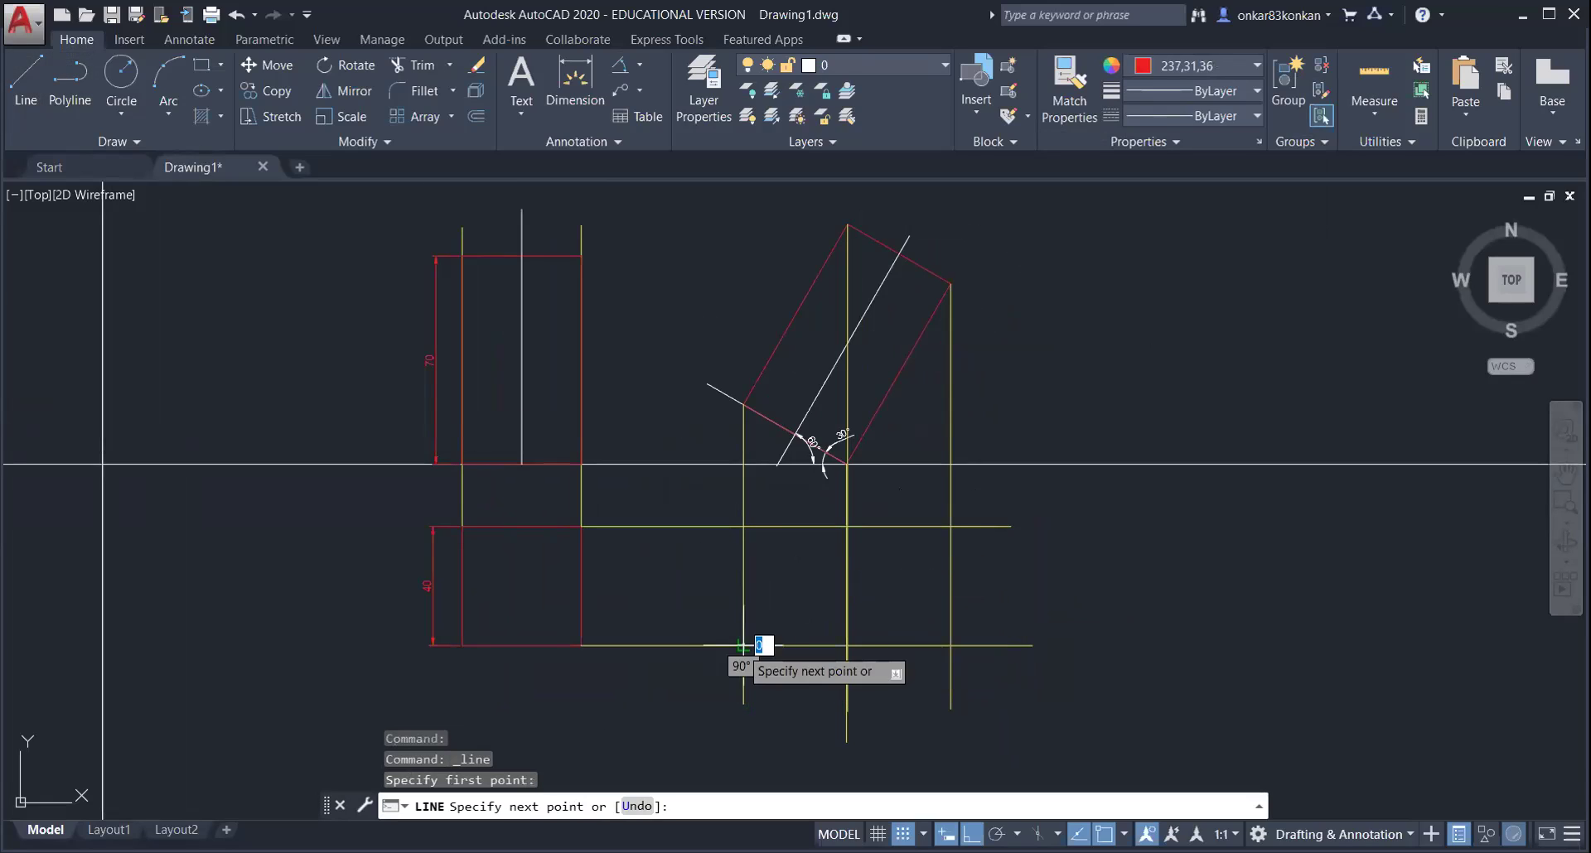
pyautogui.click(743, 526)
pyautogui.press('Escape')
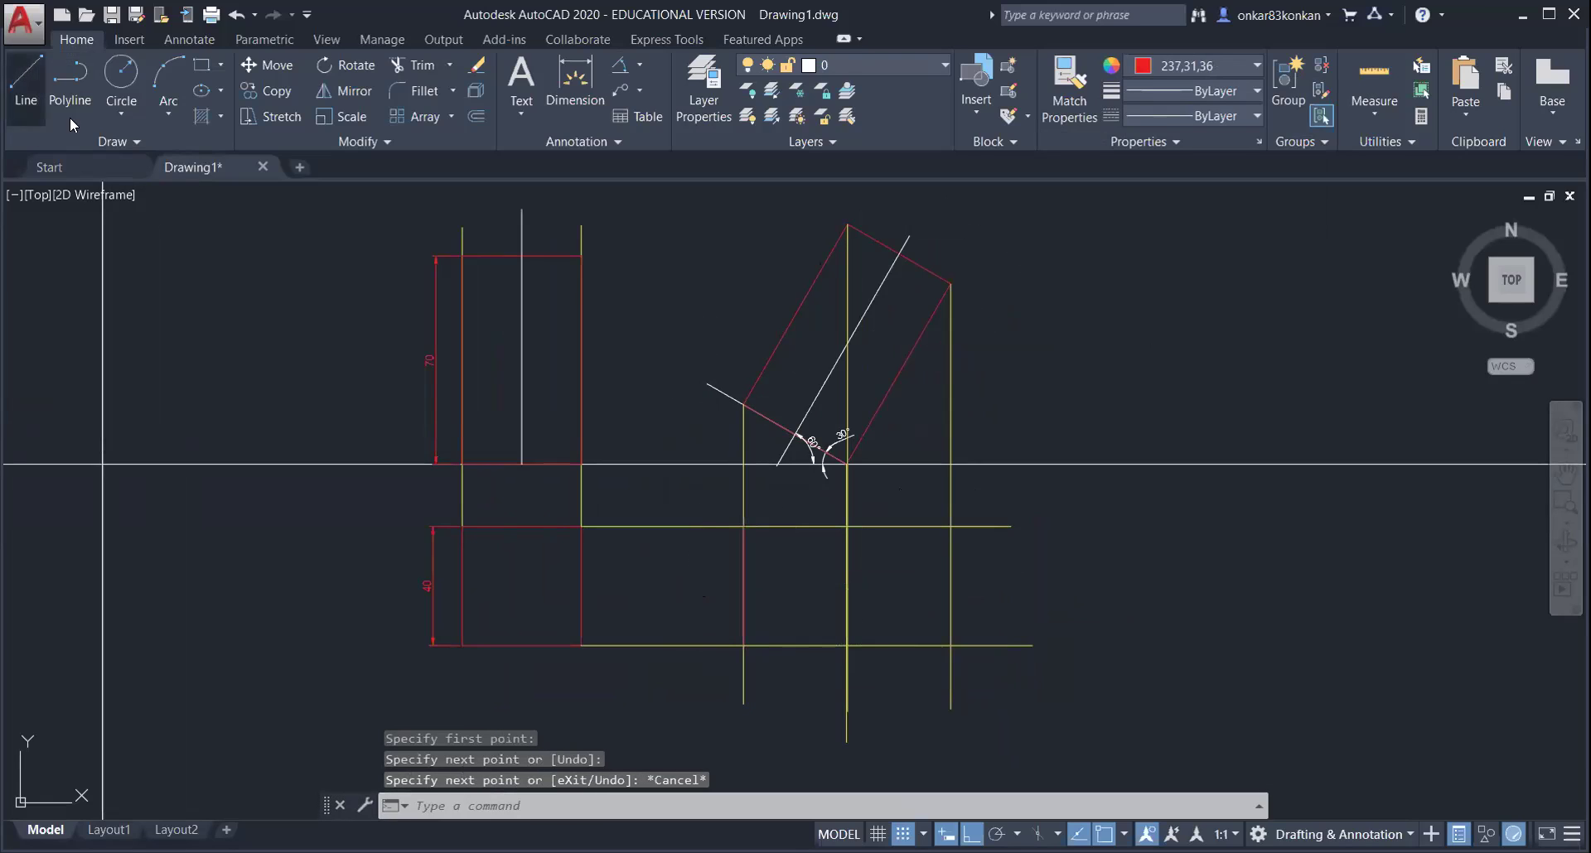
# - Draw the new top view's upper edge between the outer projectors, broken at the middle one, and its right edge down to the lower horizontal projector
pyautogui.click(25, 79)
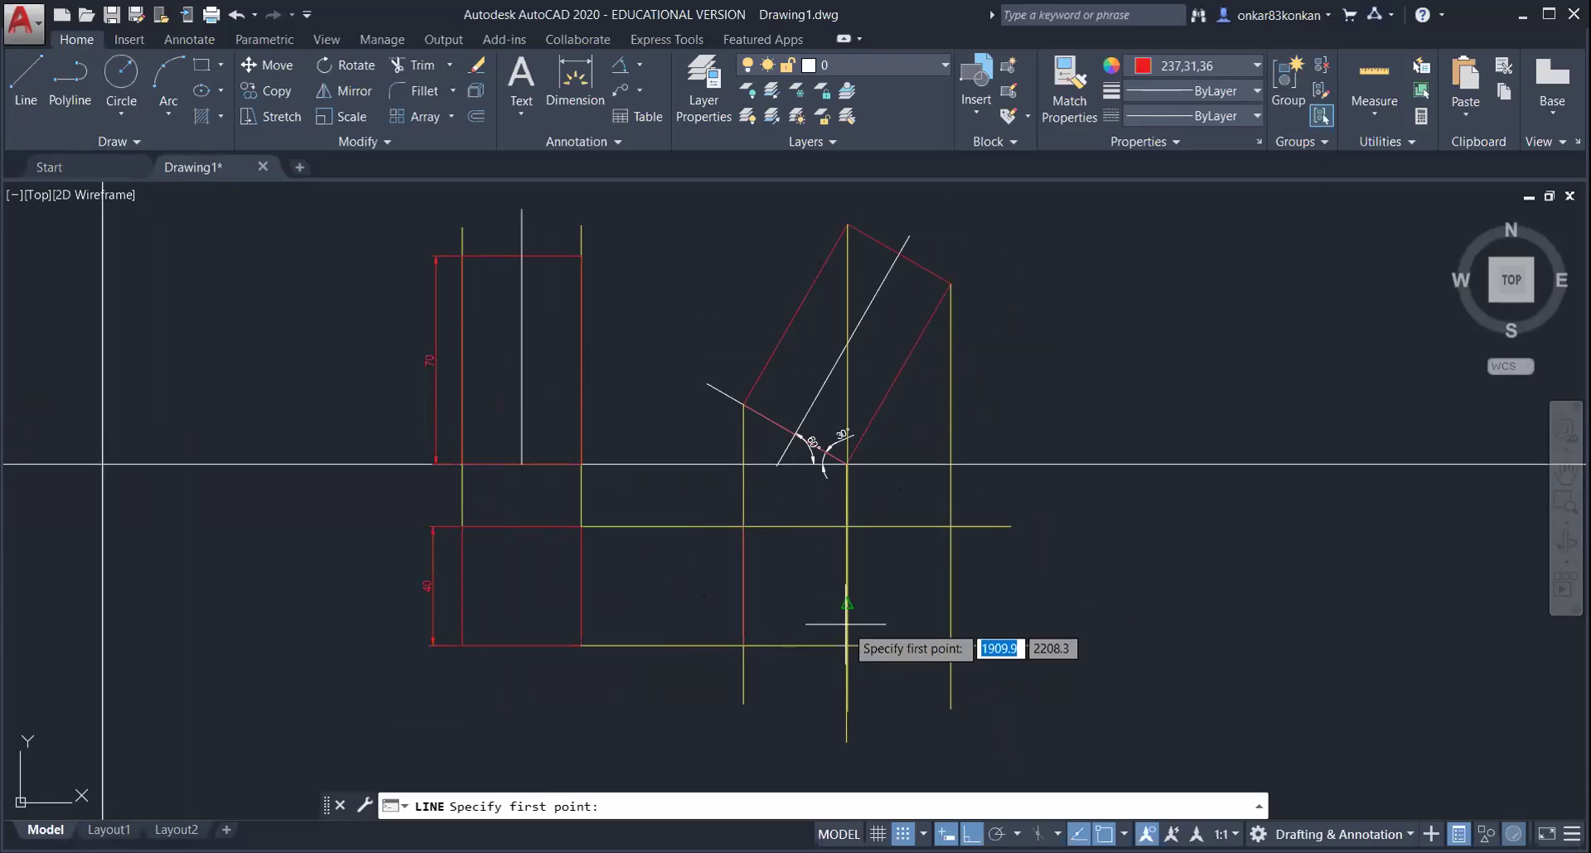
pyautogui.click(743, 526)
pyautogui.scroll(4, 853, 526)
pyautogui.scroll(4, 851, 528)
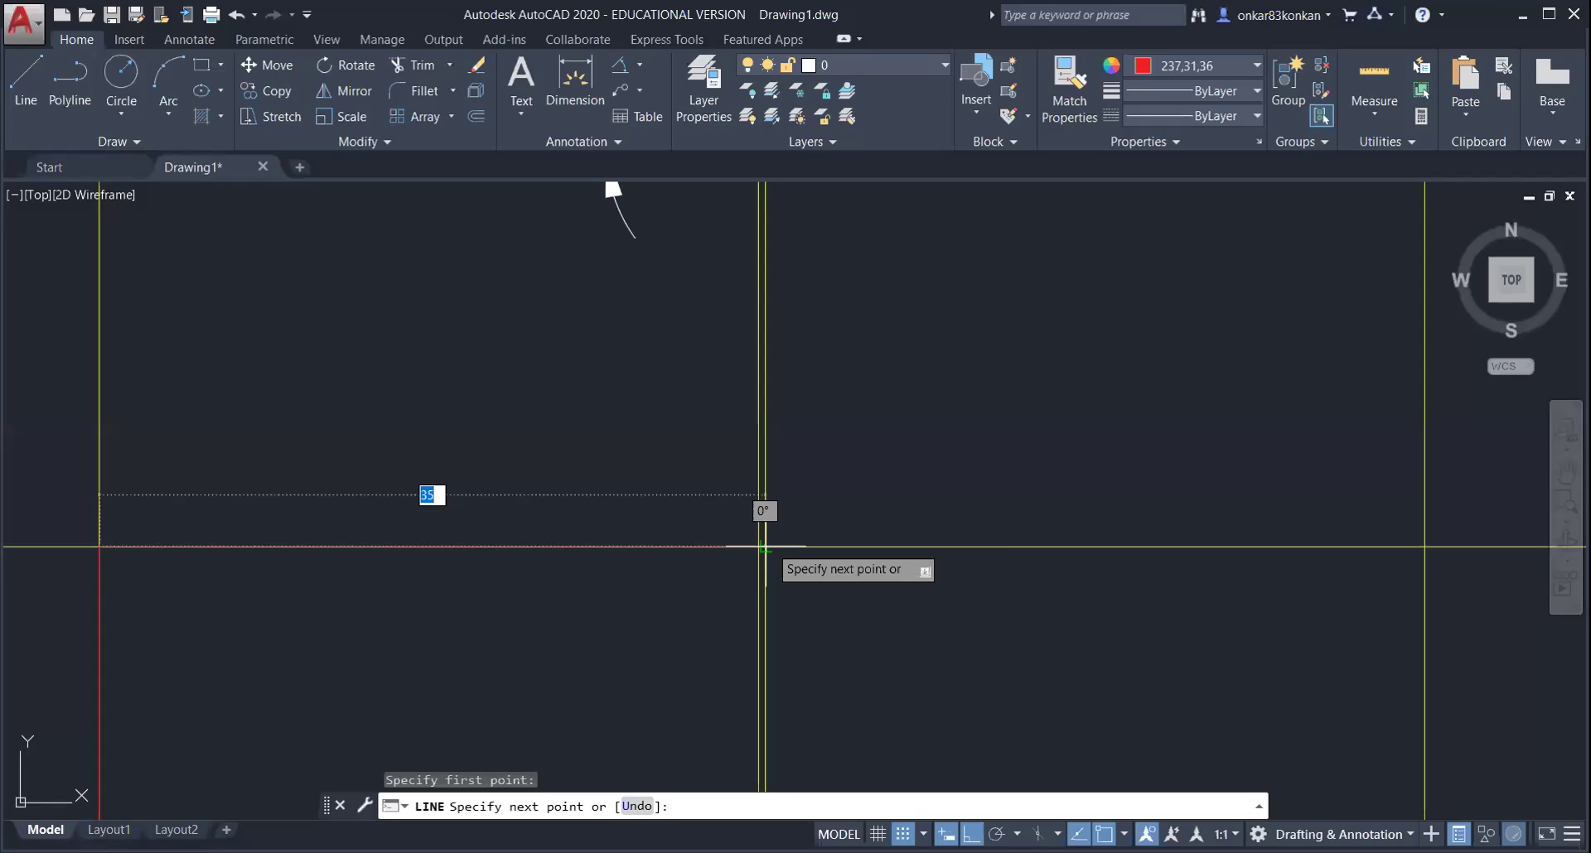
pyautogui.click(762, 547)
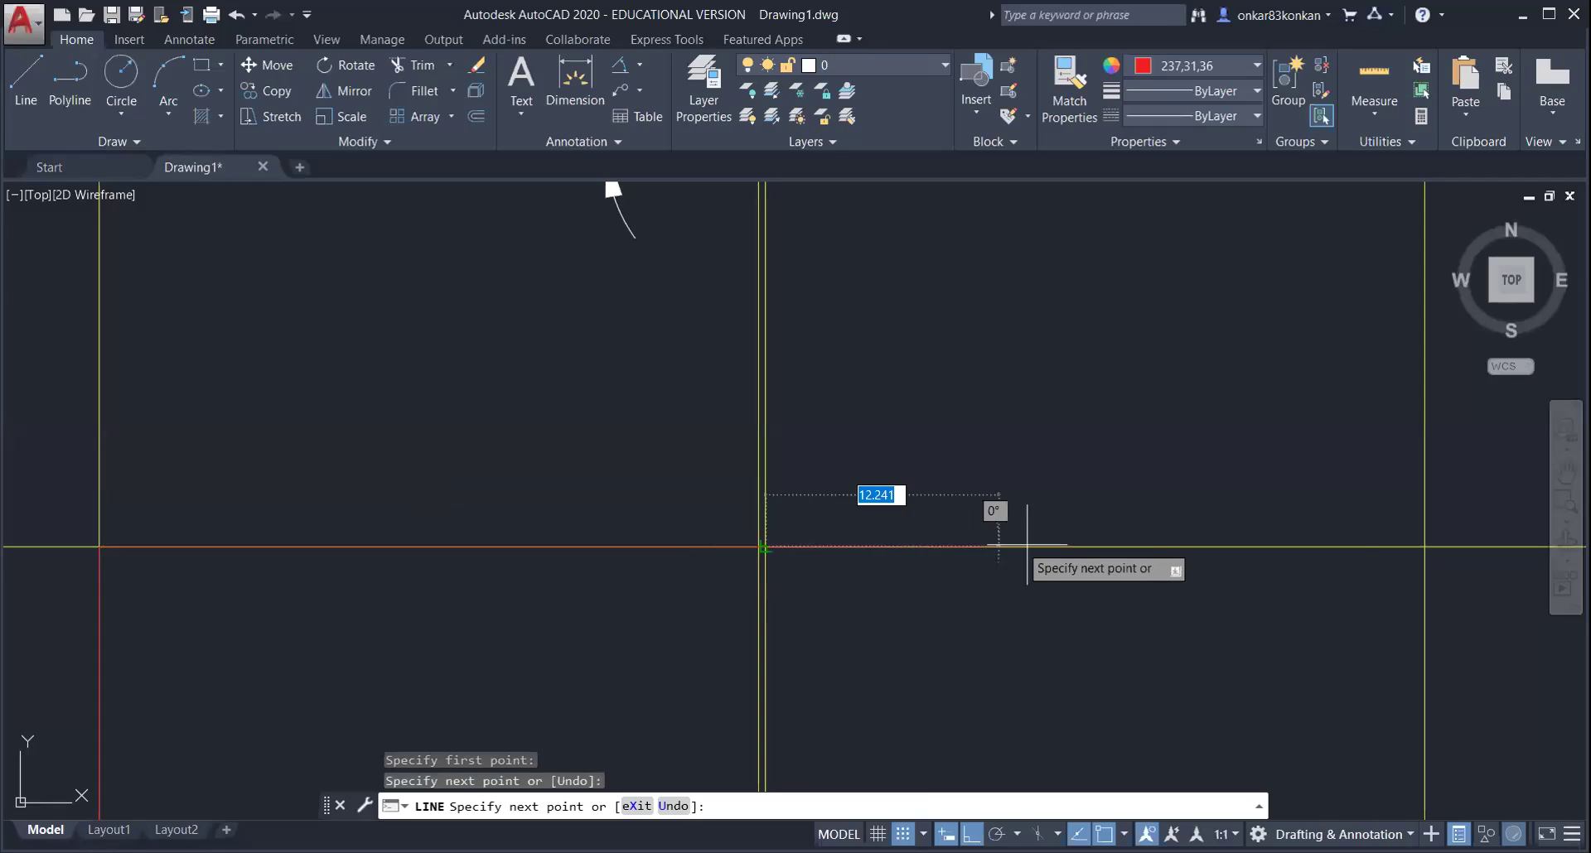
pyautogui.click(1424, 547)
pyautogui.scroll(-6, 1366, 601)
pyautogui.moveTo(1362, 604); pyautogui.dragTo(1235, 543, button='middle')
pyautogui.click(1249, 652)
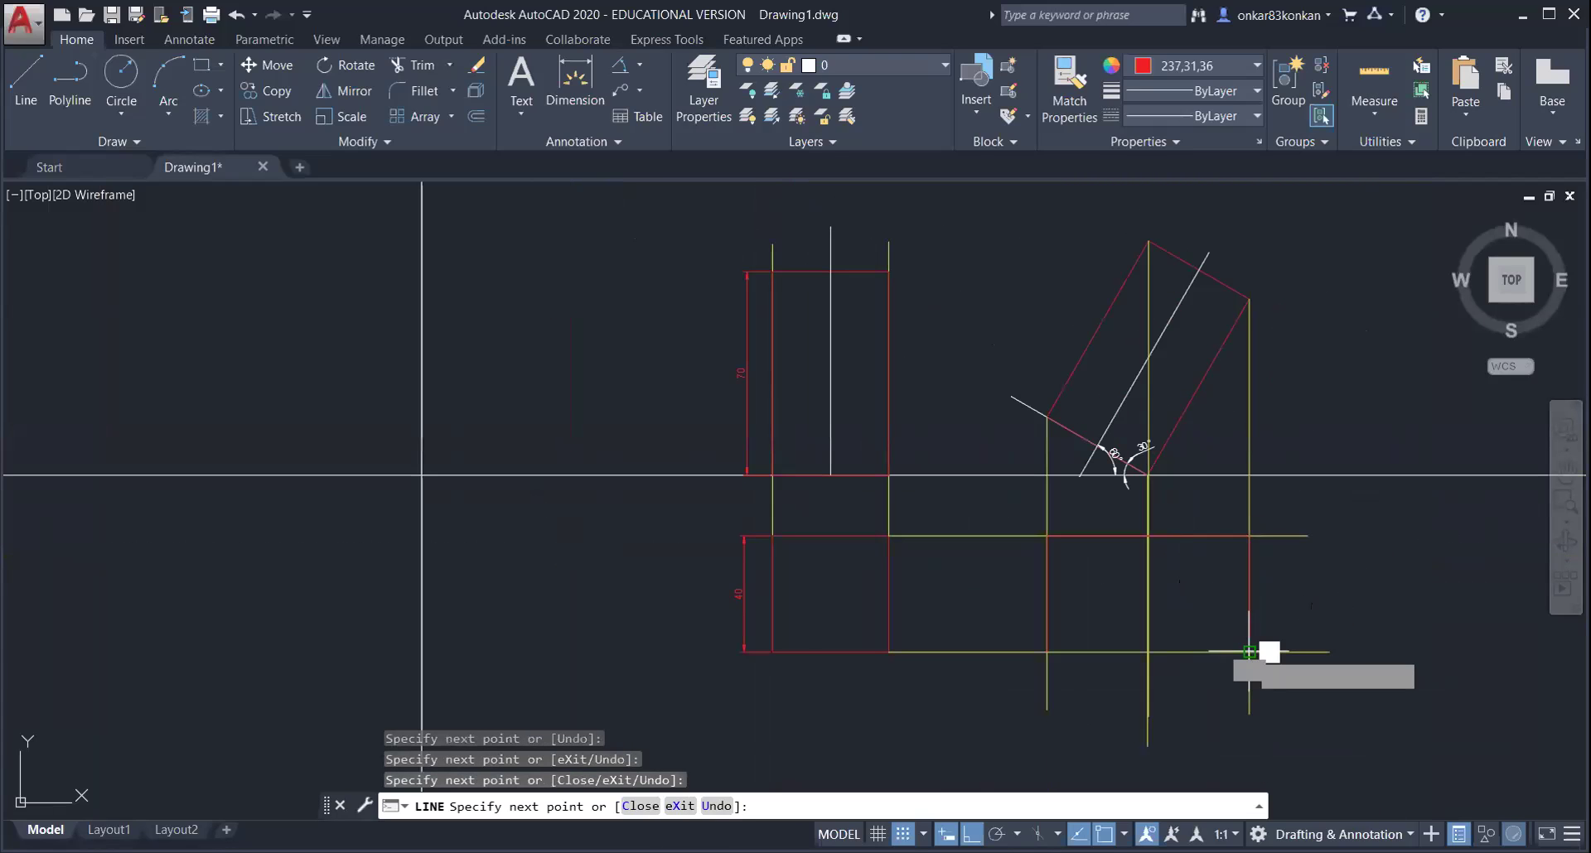
# - Close the new top view's outline with its lower edge, running back through the middle projector to the left edge's lower end
pyautogui.scroll(-4, 1077, 651)
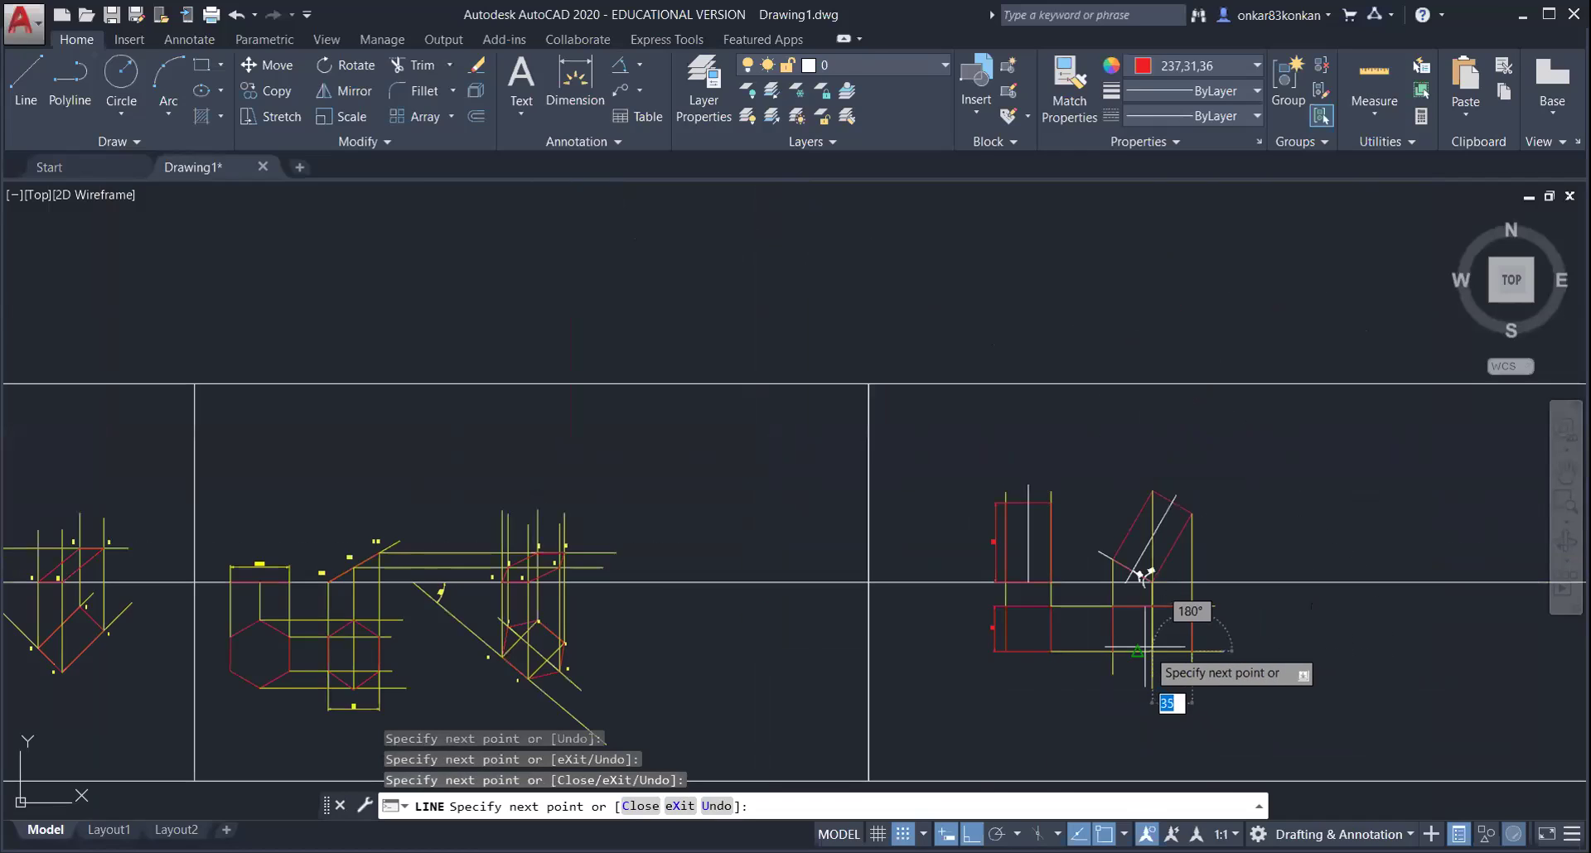
pyautogui.scroll(6, 1146, 647)
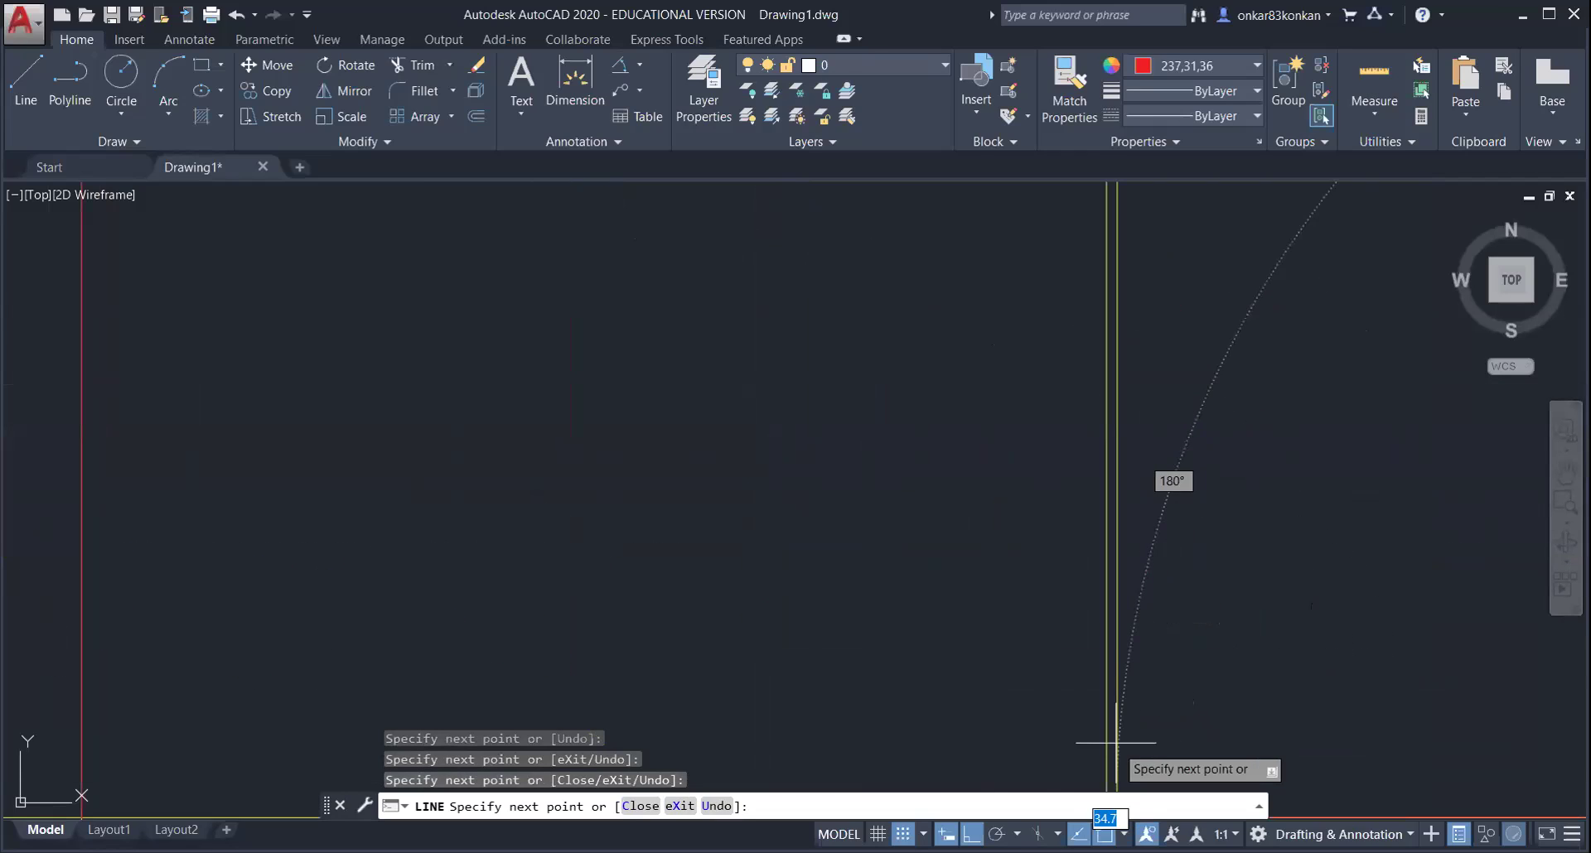
pyautogui.click(1131, 540)
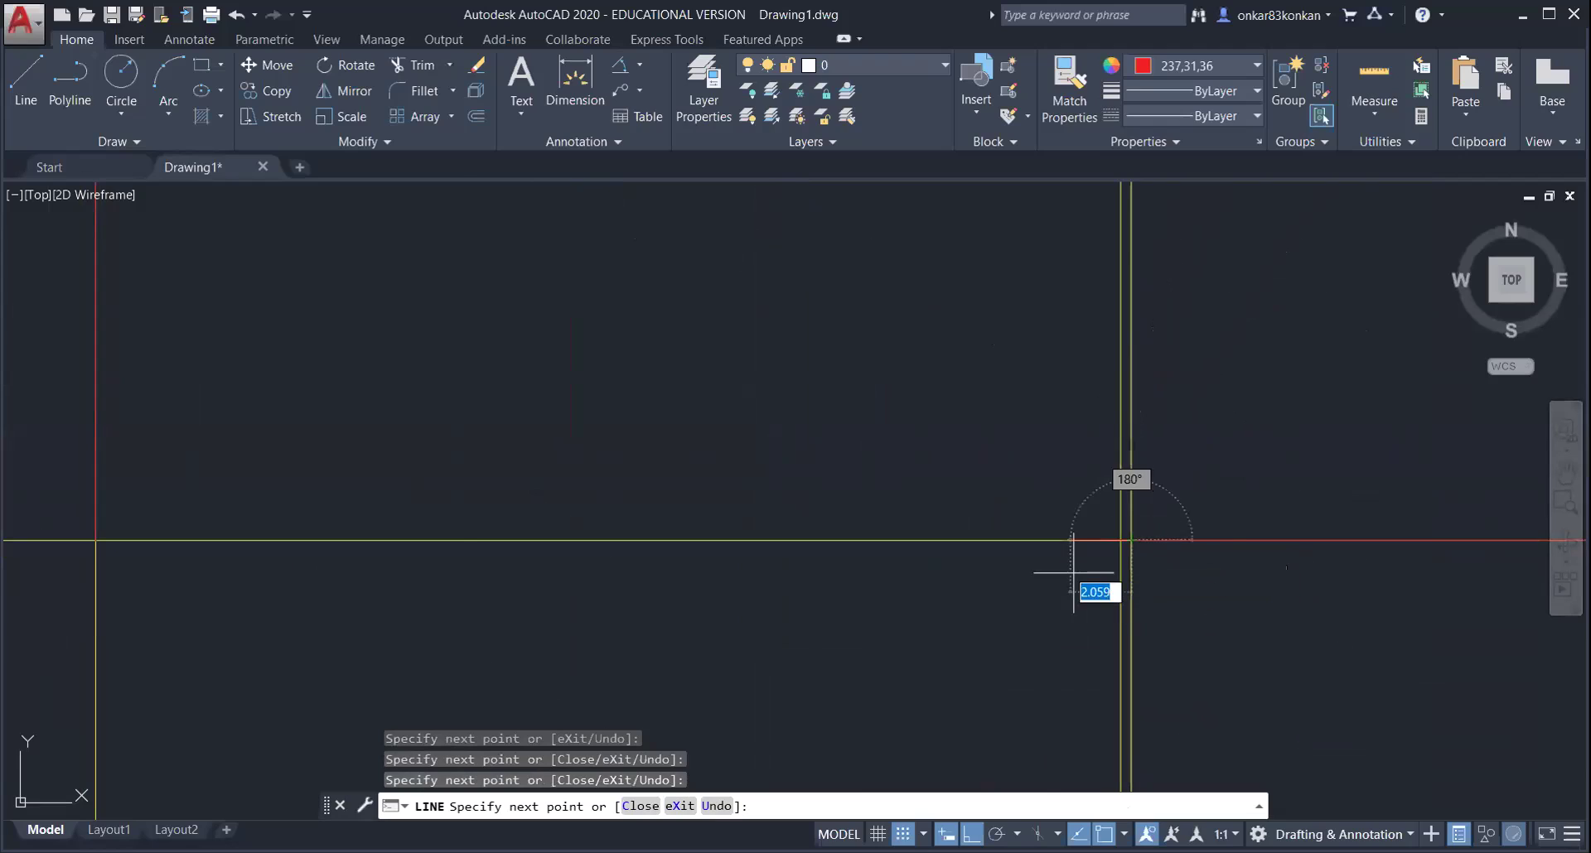
pyautogui.scroll(-1, 1073, 571)
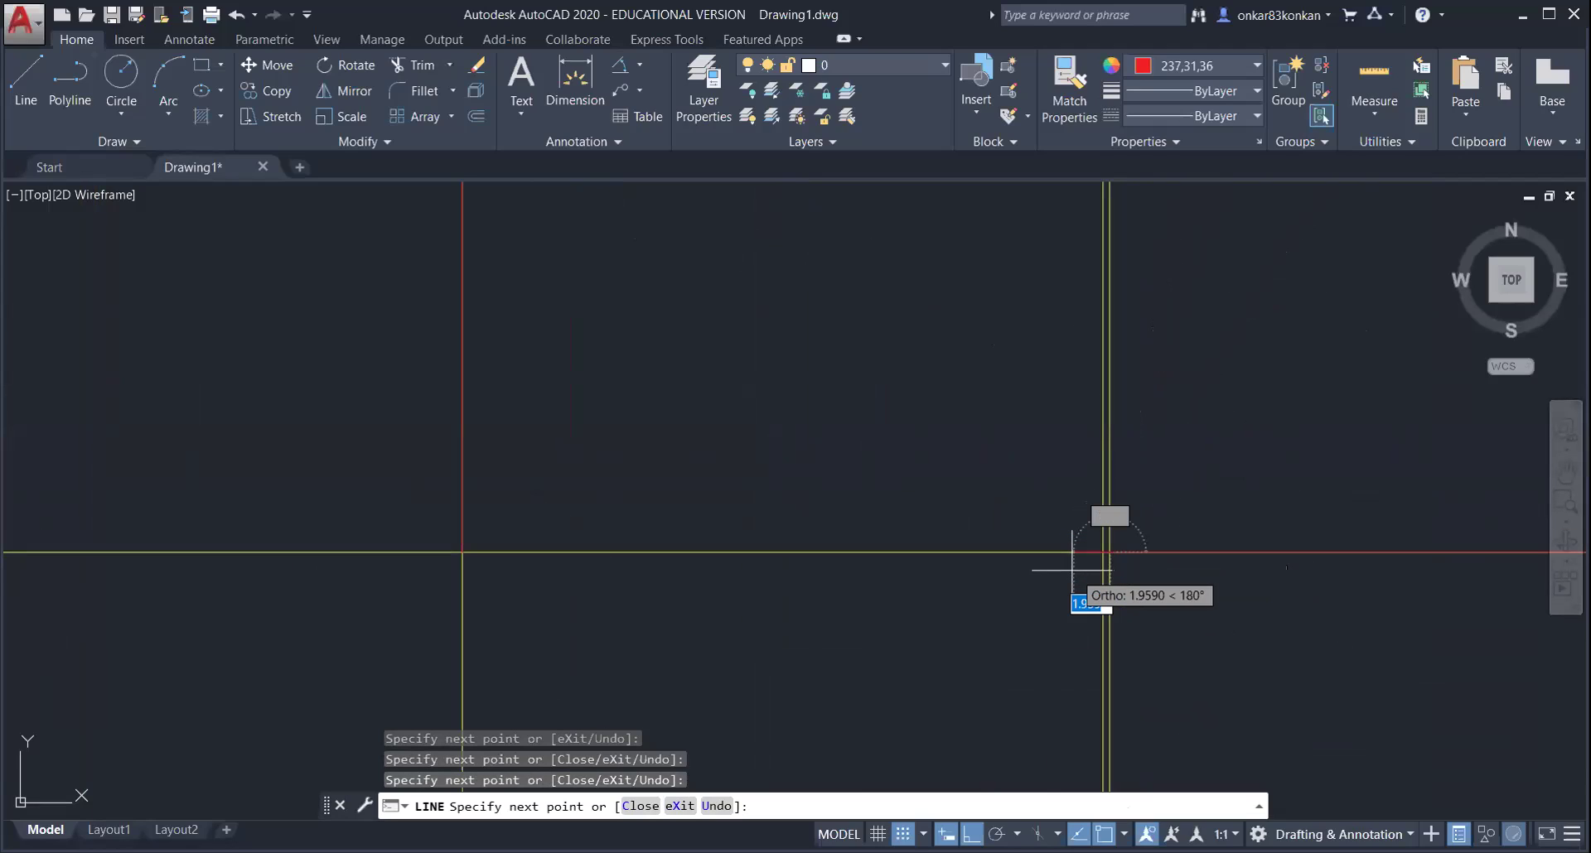
pyautogui.click(465, 552)
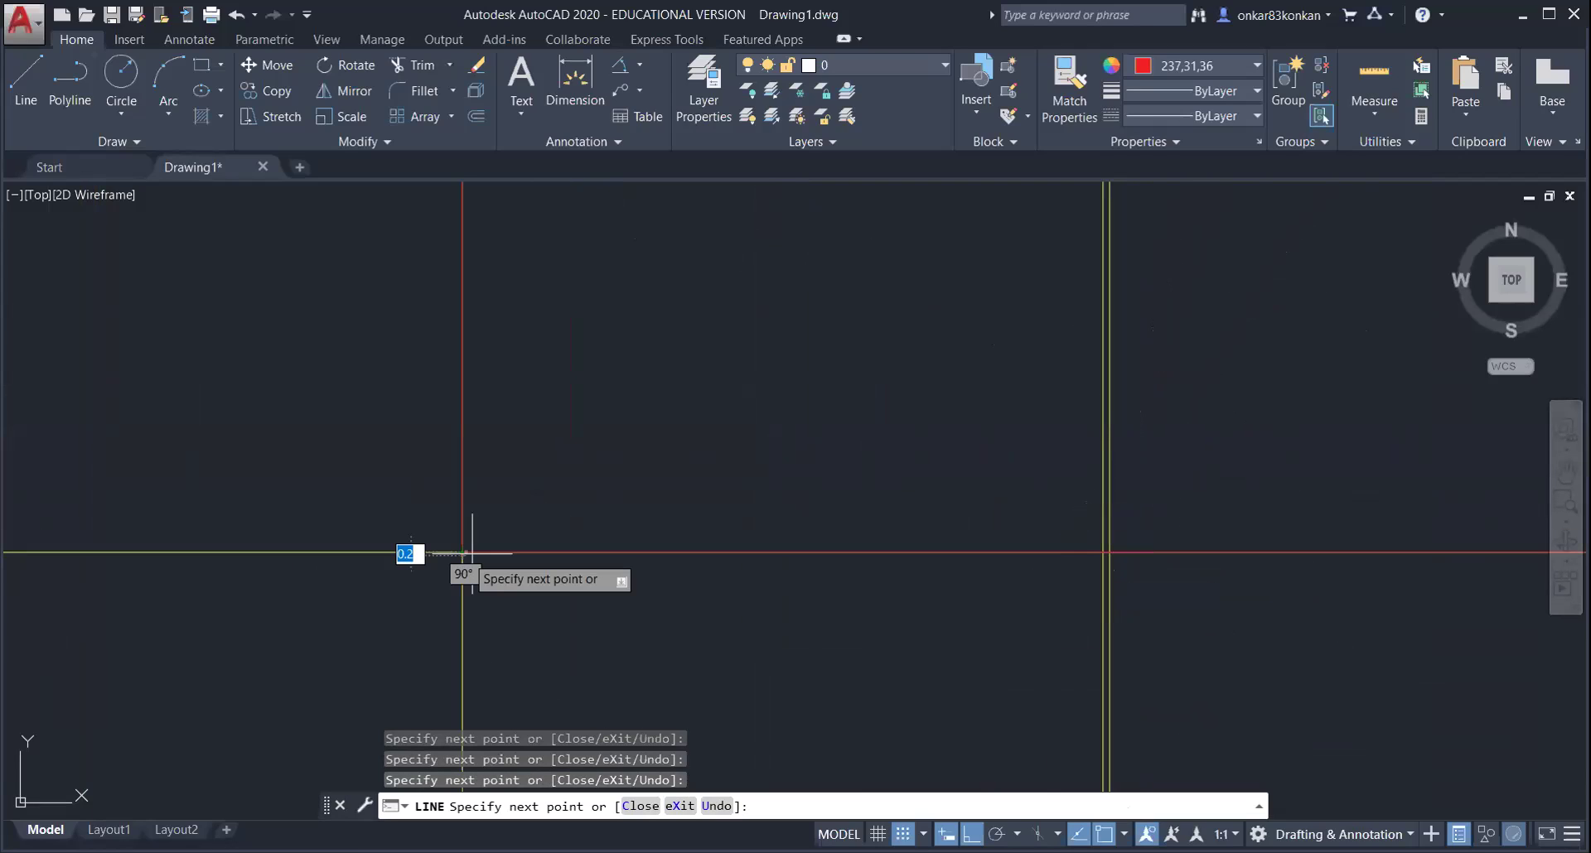
pyautogui.press('Escape')
pyautogui.scroll(-5, 781, 597)
pyautogui.scroll(5, 848, 593)
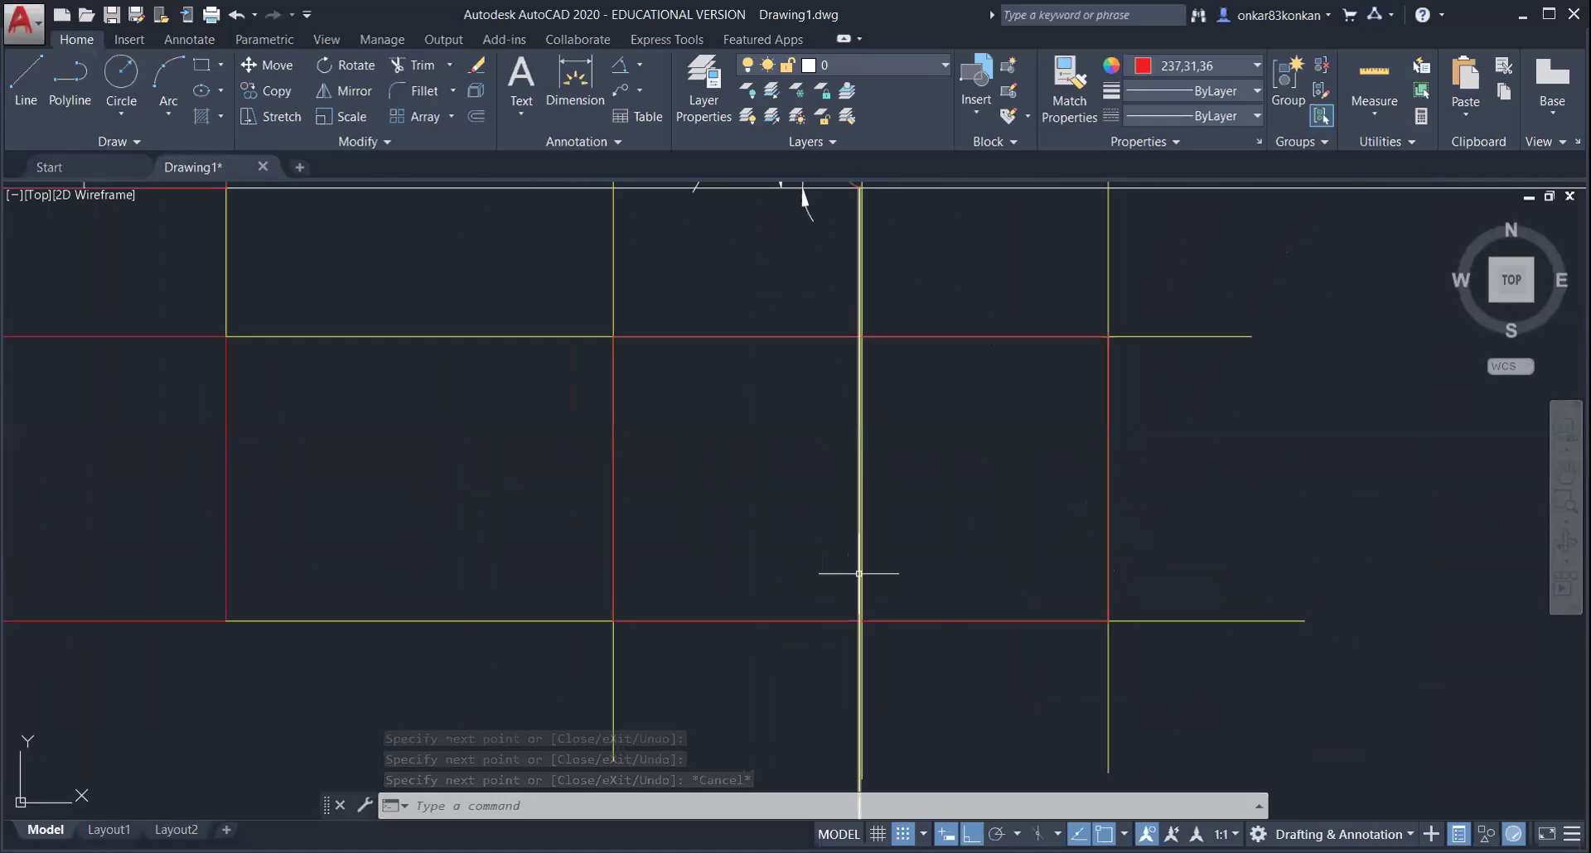
pyautogui.scroll(-2, 961, 524)
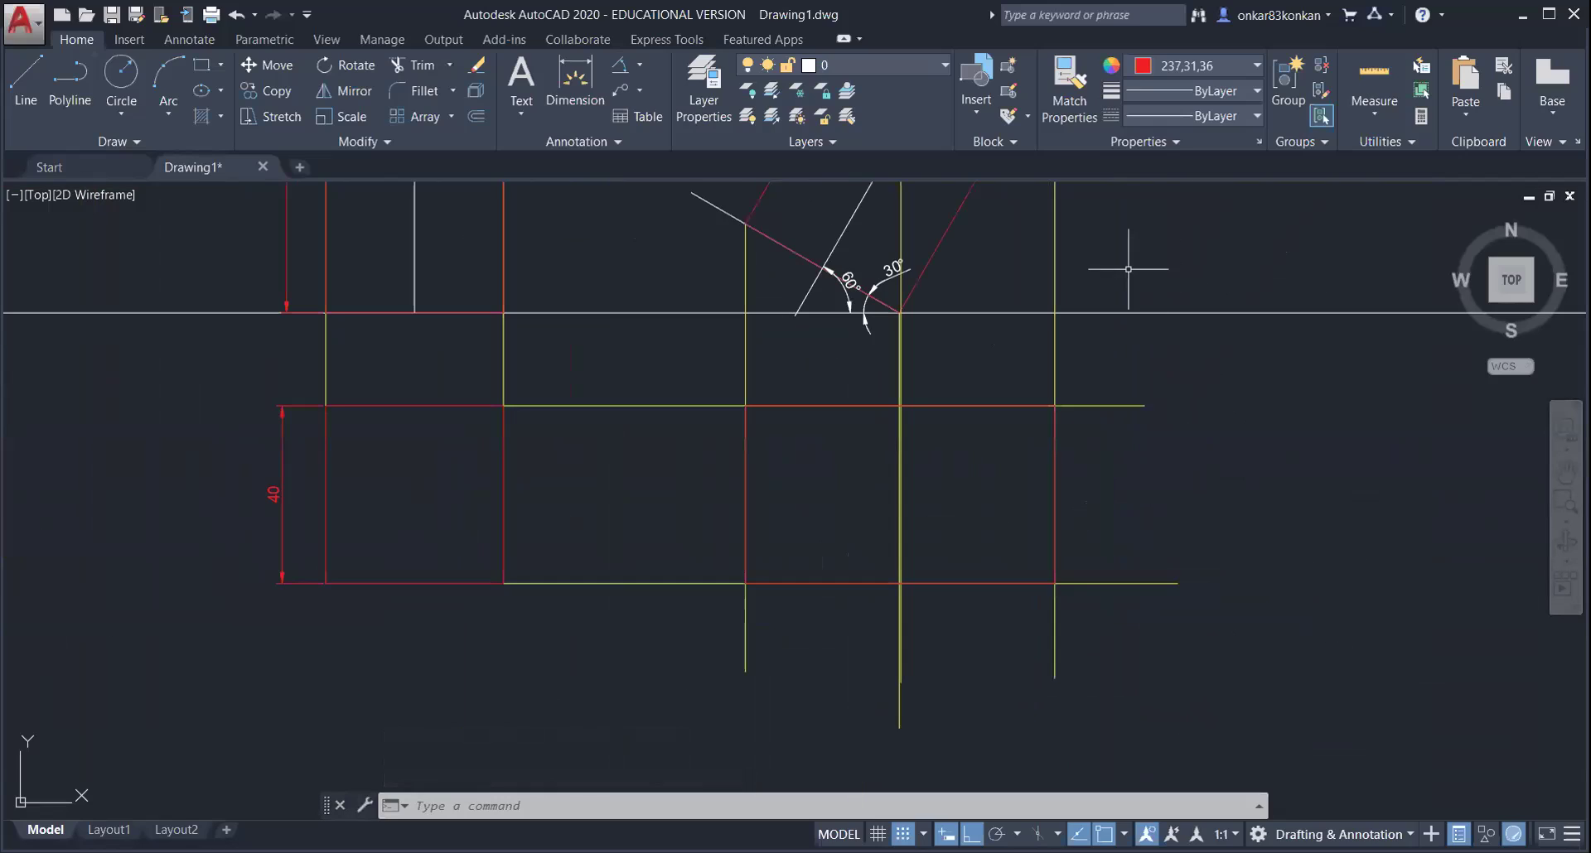
pyautogui.click(1156, 132)
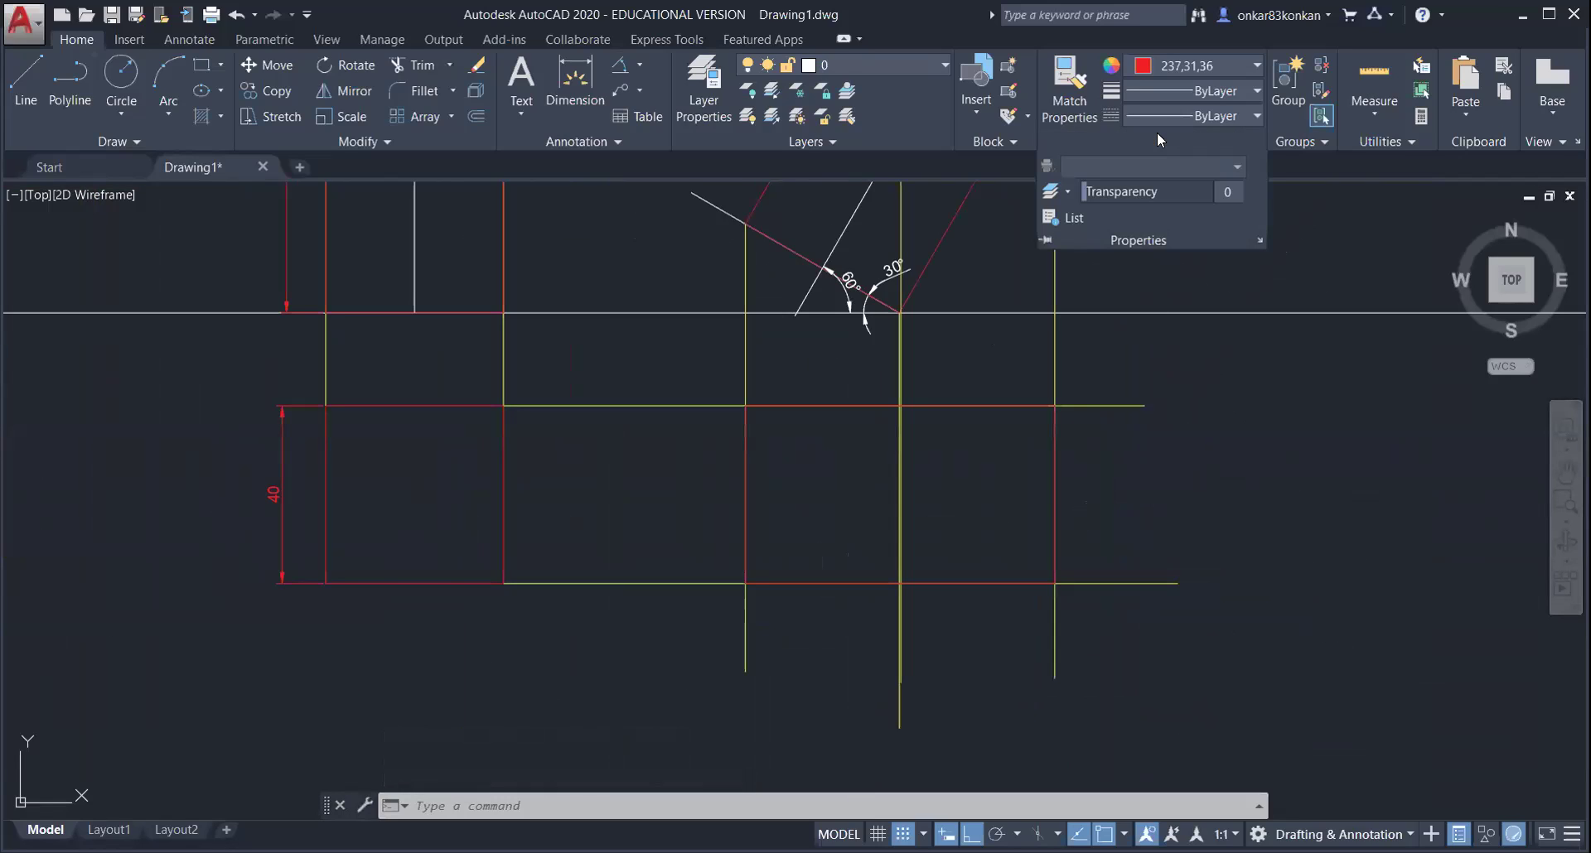
pyautogui.click(1255, 116)
pyautogui.click(1129, 114)
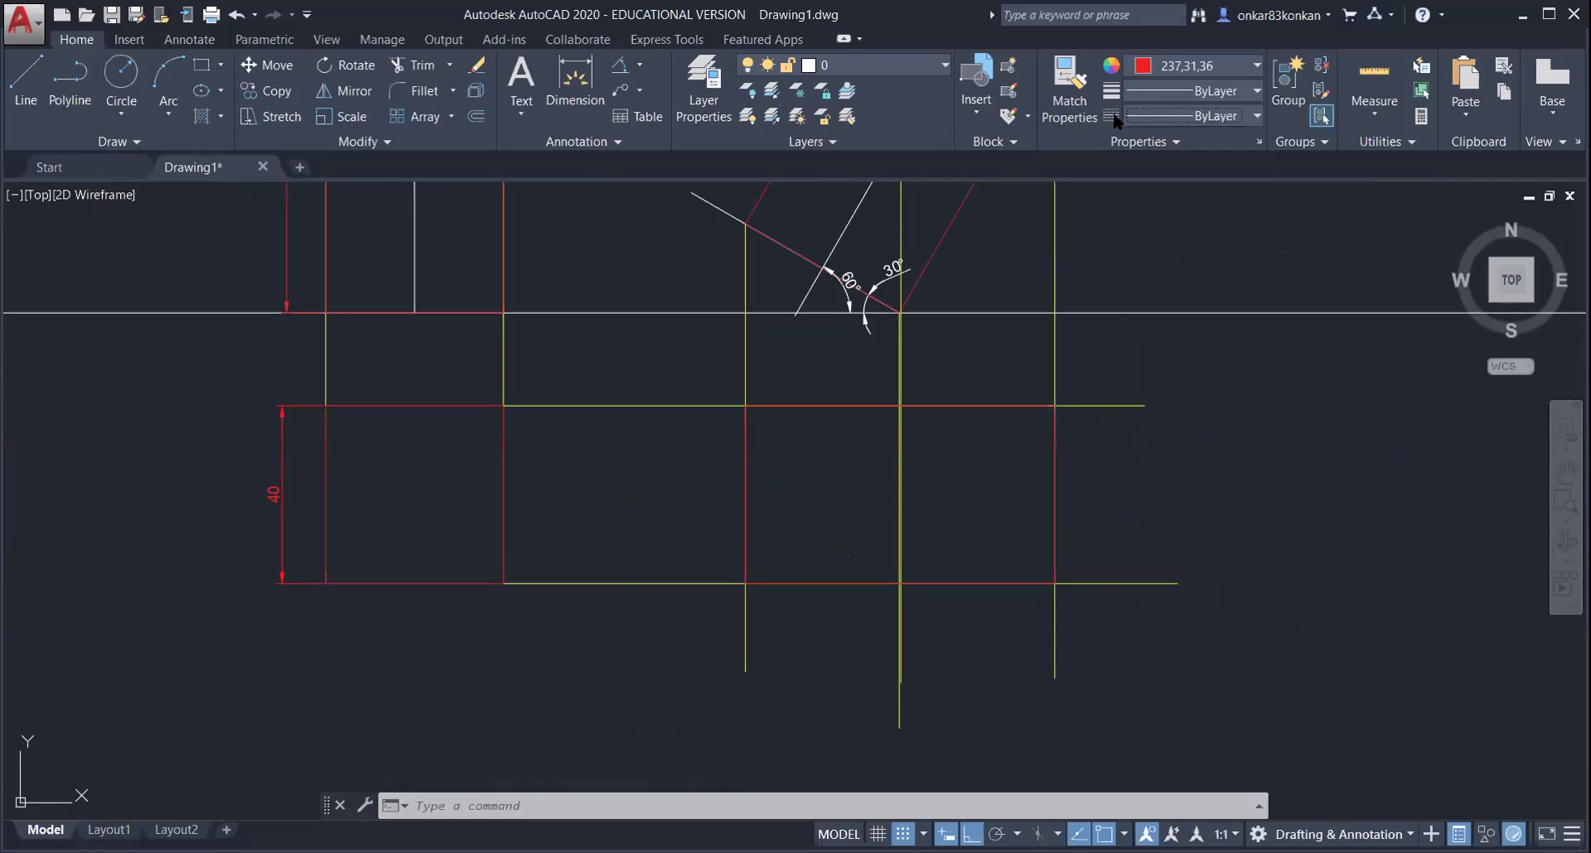
pyautogui.click(1204, 144)
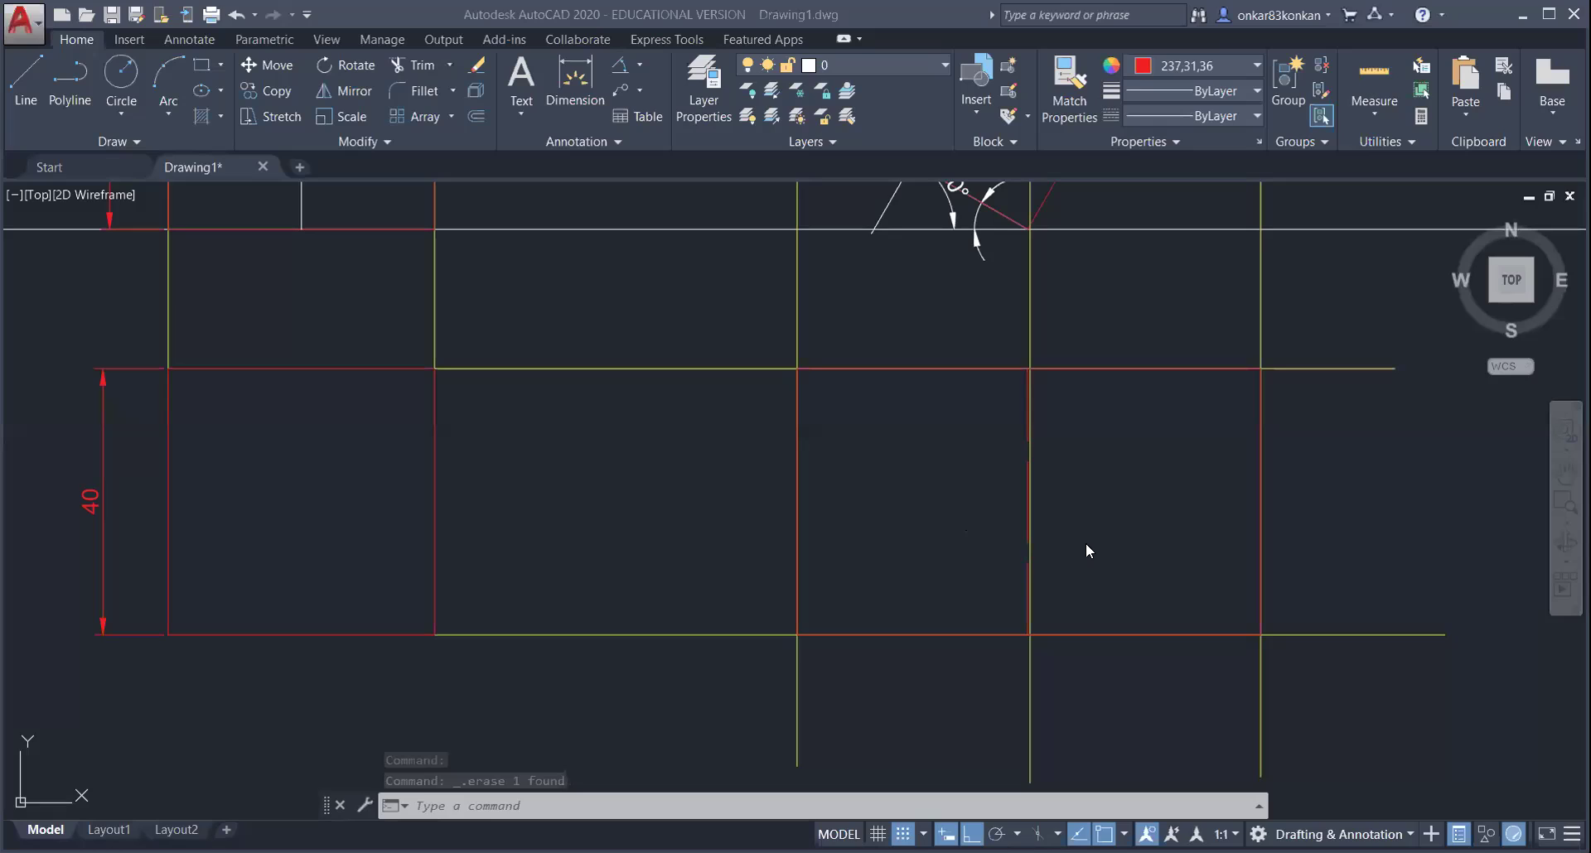
# - Draw a solid red vertical line along the middle projector from the new top view's upper edge to its lower edge
pyautogui.scroll(-2, 1133, 527)
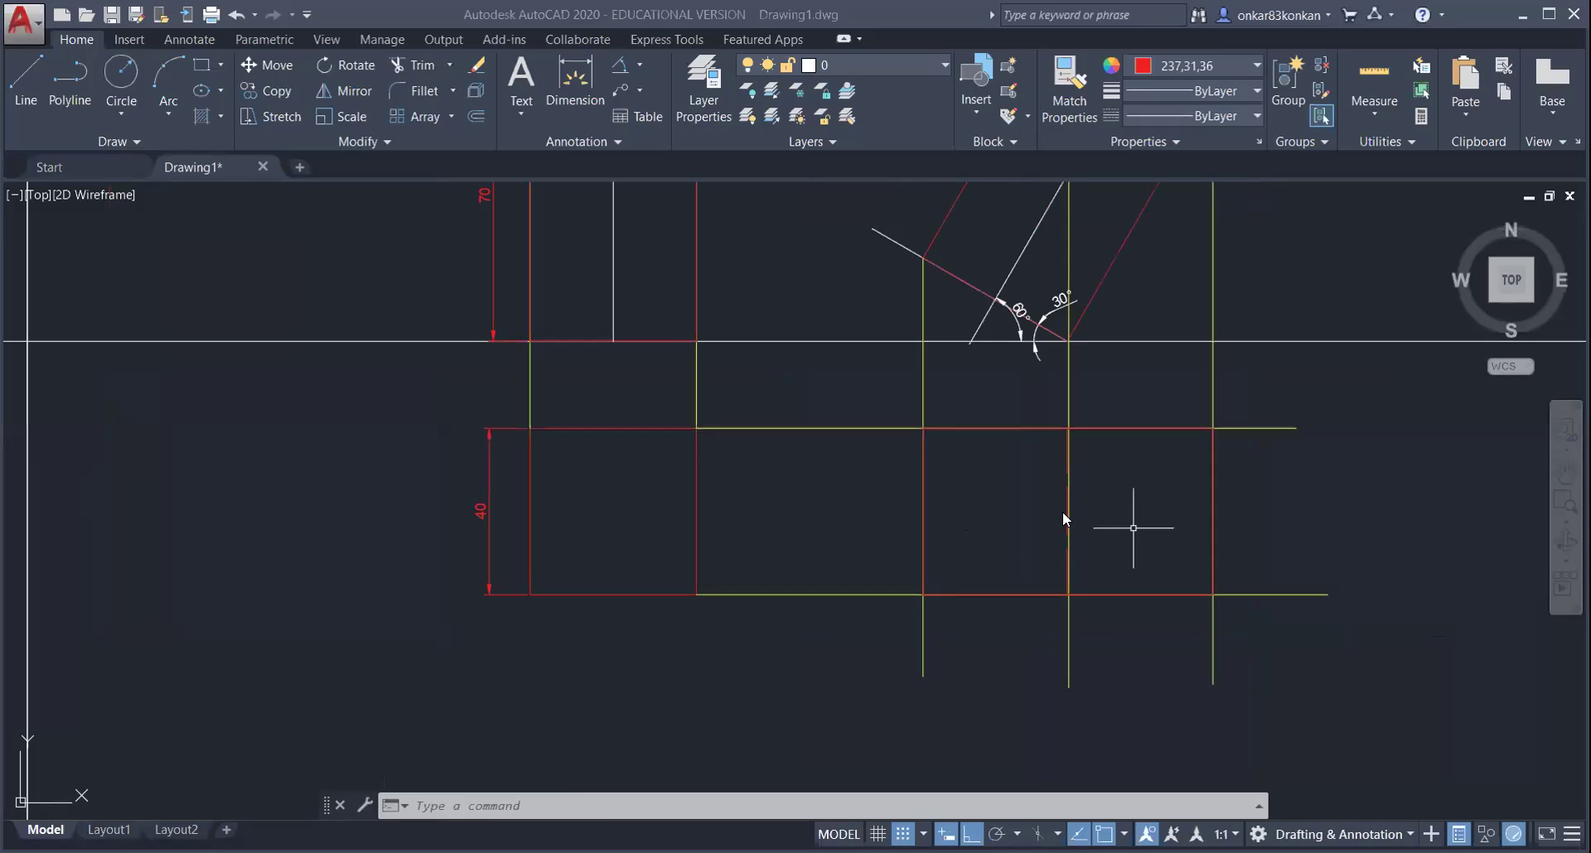
pyautogui.scroll(-2, 1111, 525)
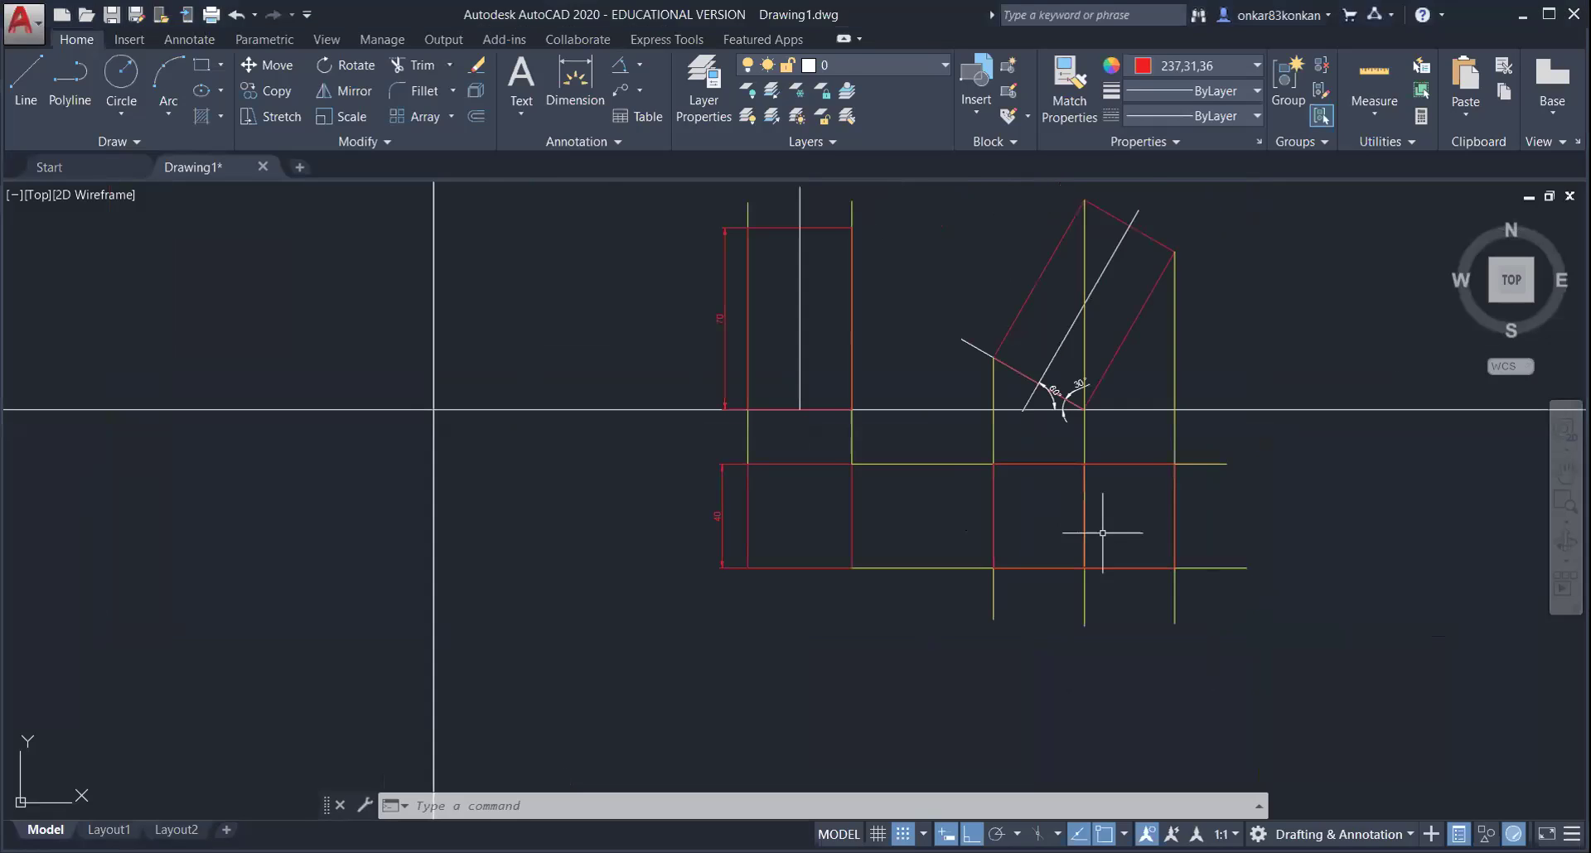
pyautogui.scroll(6, 1101, 533)
pyautogui.scroll(2, 1059, 523)
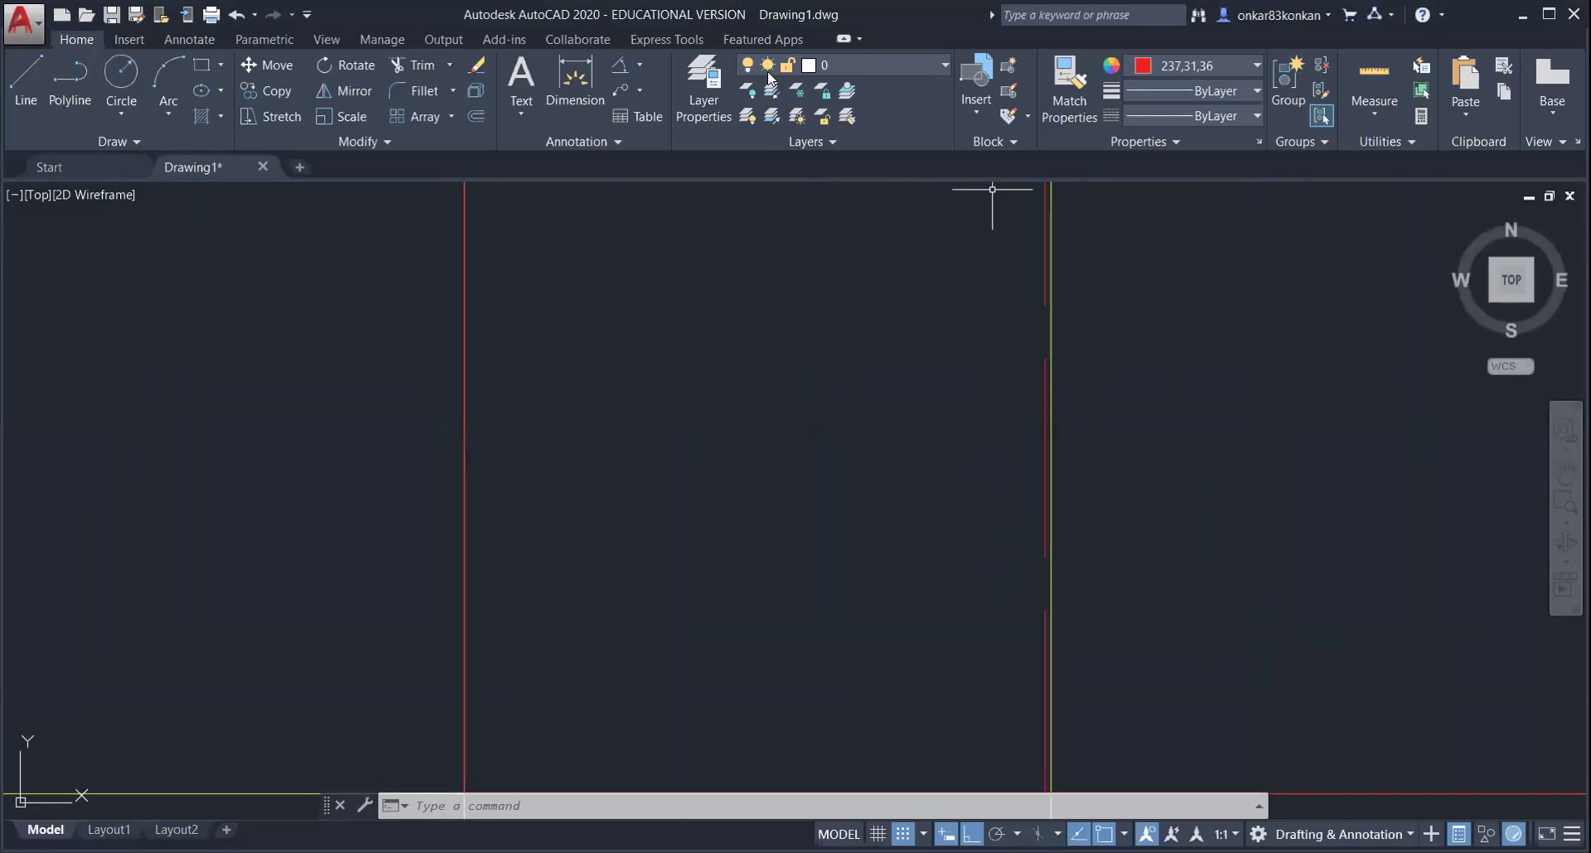
pyautogui.click(26, 83)
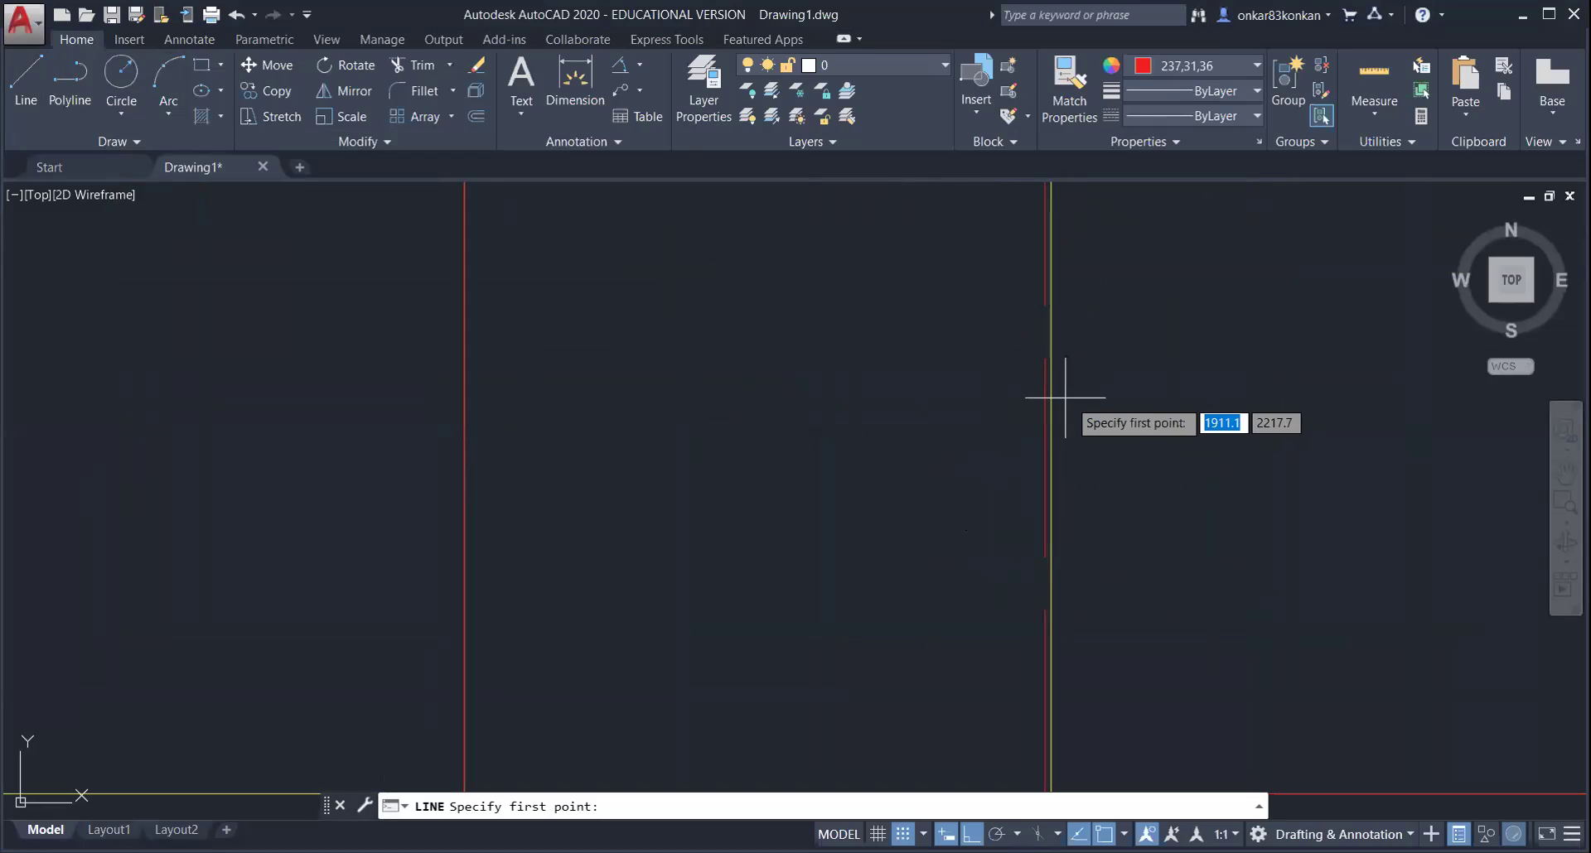
pyautogui.scroll(-5, 1107, 302)
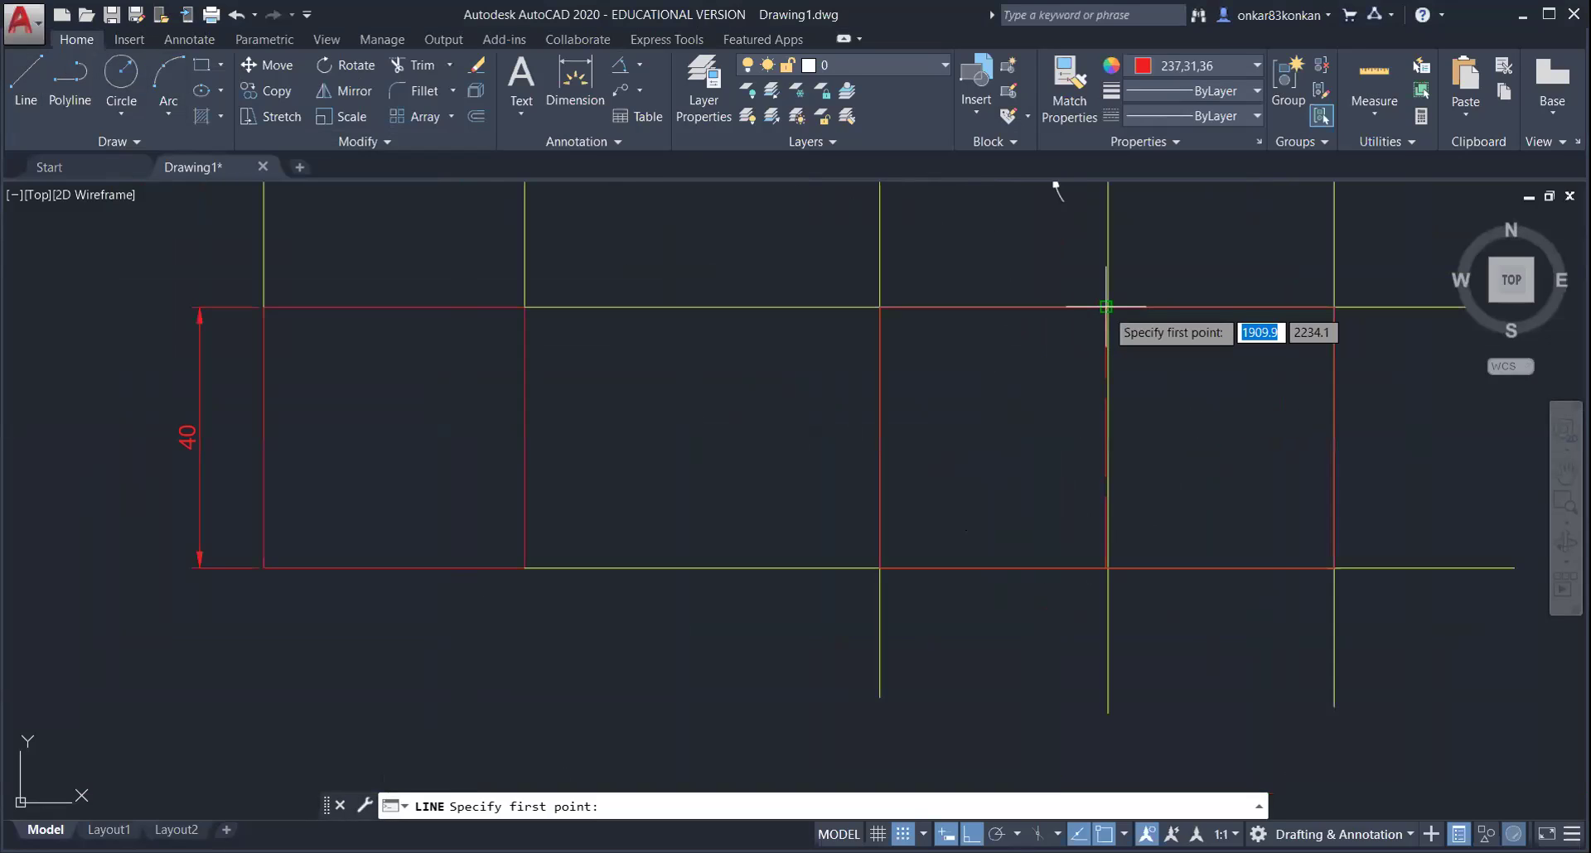
pyautogui.scroll(-4, 1106, 311)
pyautogui.scroll(7, 1107, 312)
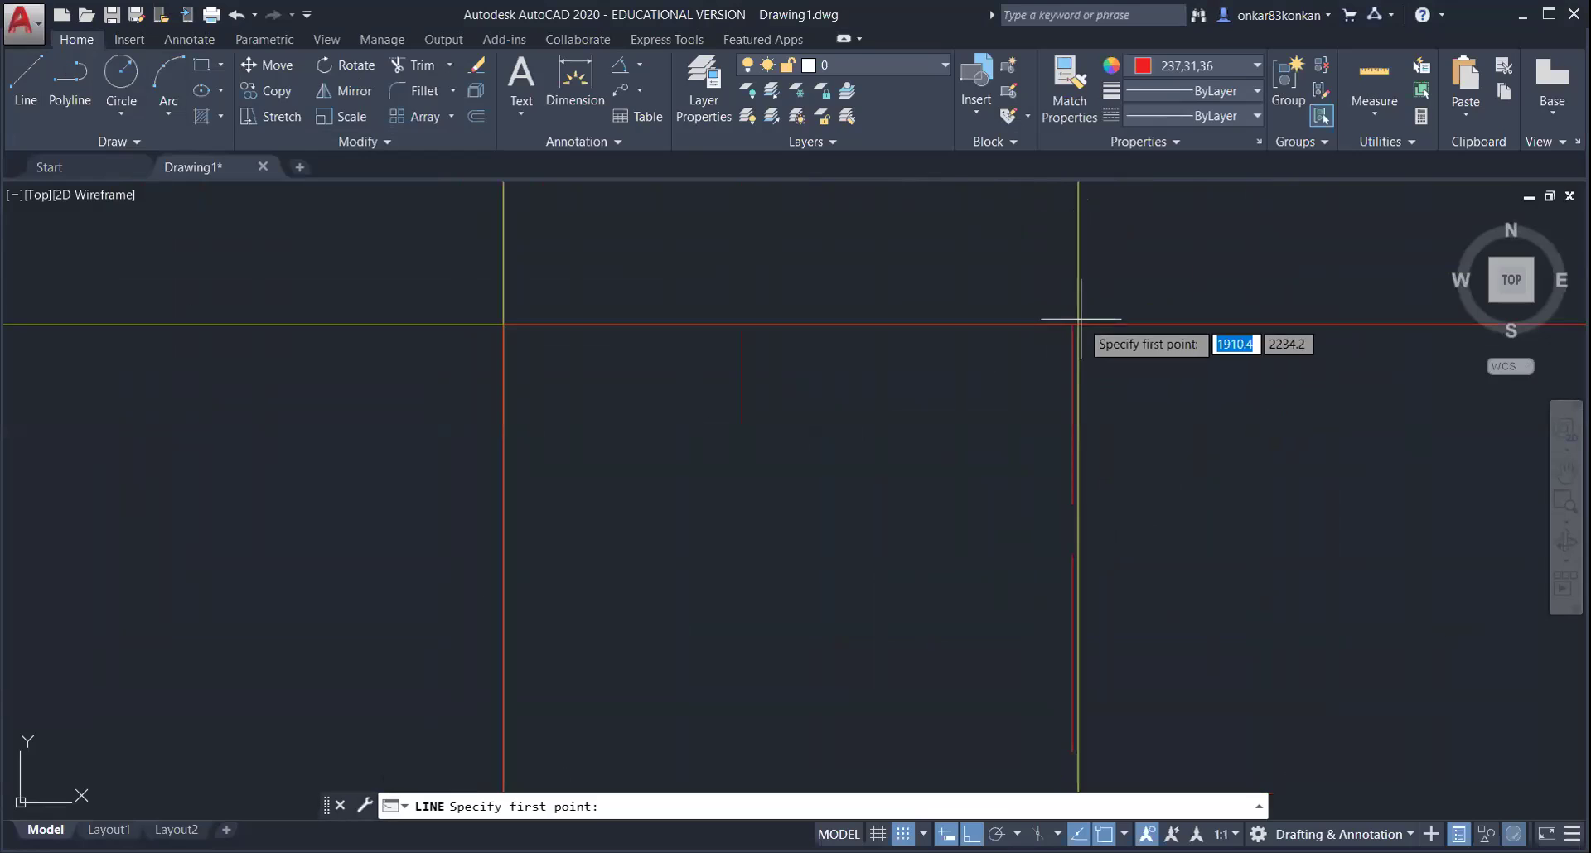
pyautogui.click(1077, 324)
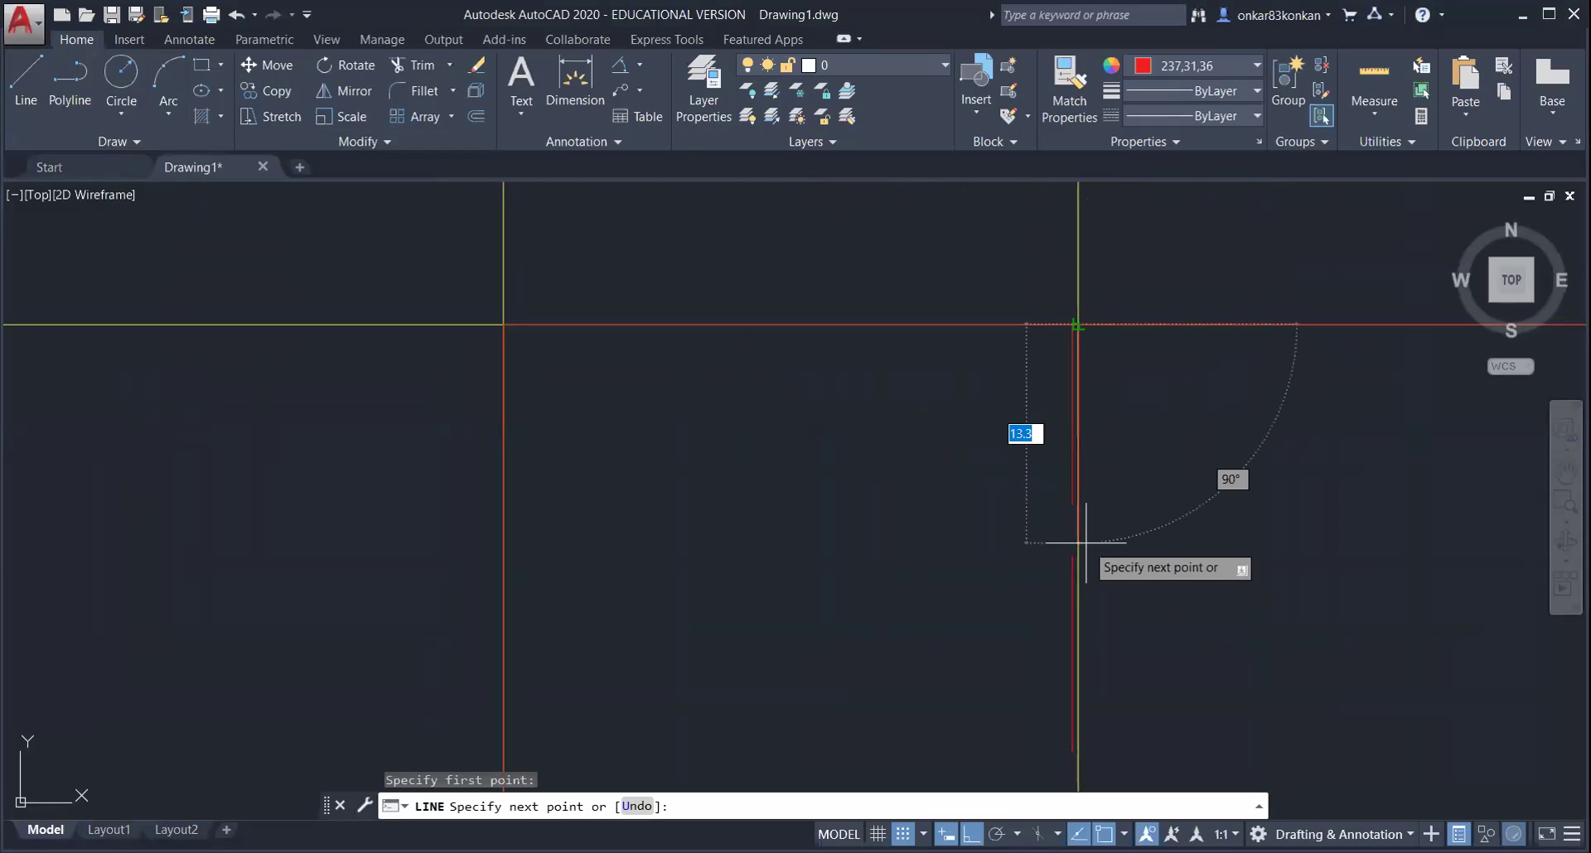
pyautogui.click(1086, 543)
pyautogui.press('Escape')
pyautogui.scroll(-5, 1207, 657)
pyautogui.scroll(-2, 1209, 664)
pyautogui.moveTo(1209, 664)
pyautogui.mouseDown(button='middle')
pyautogui.moveTo(1166, 590)
pyautogui.moveTo(1121, 562)
pyautogui.mouseUp(button='middle')
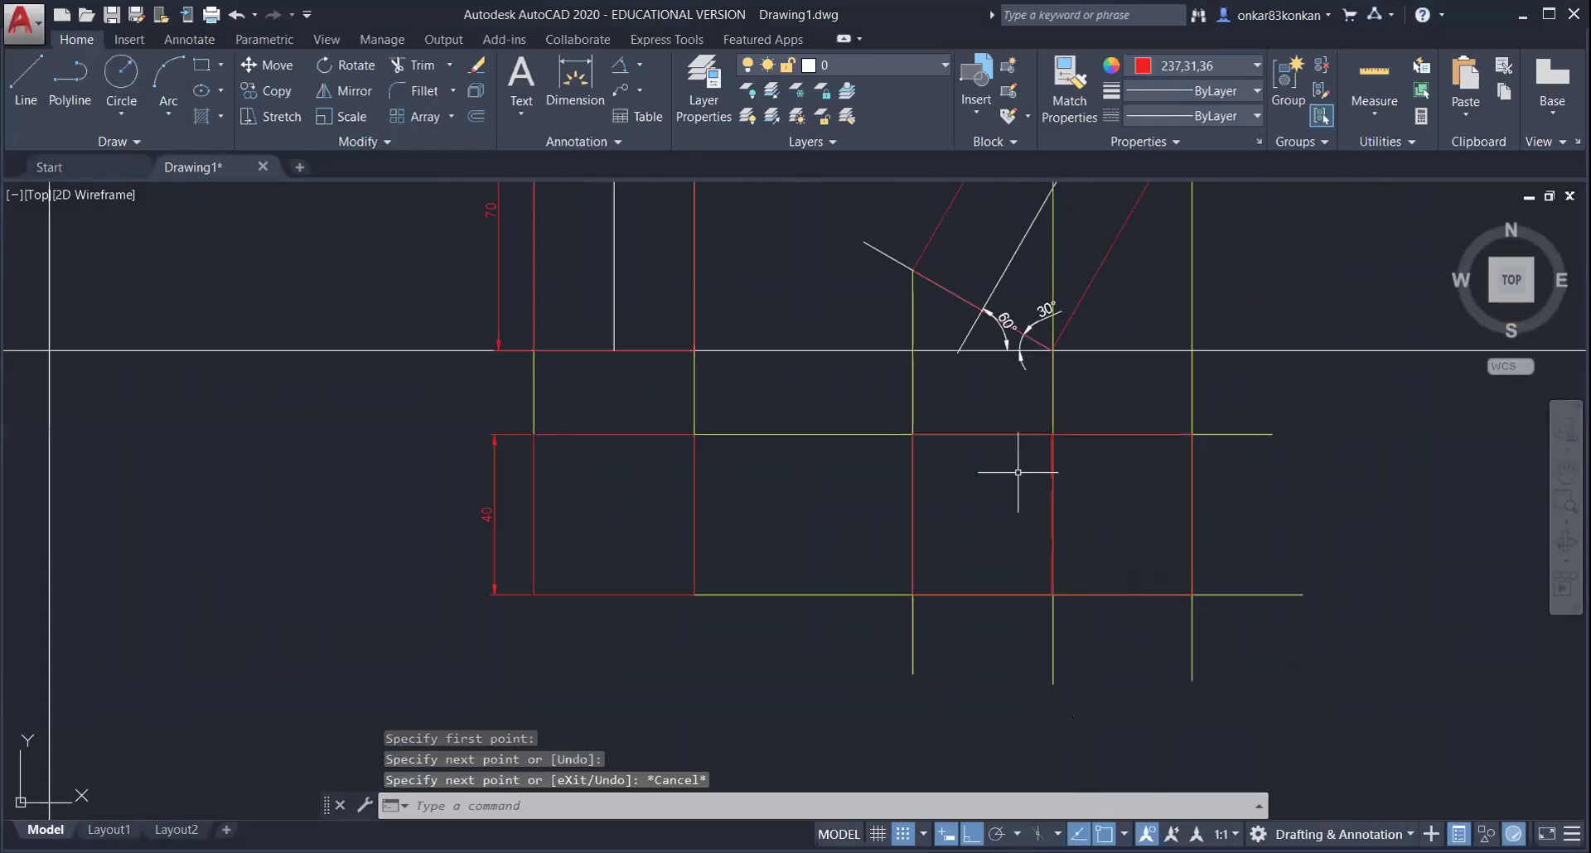
# - Examine the solid and dashed vertical lines inside the new top view against the corners of the tilted front view
pyautogui.scroll(-2, 1031, 477)
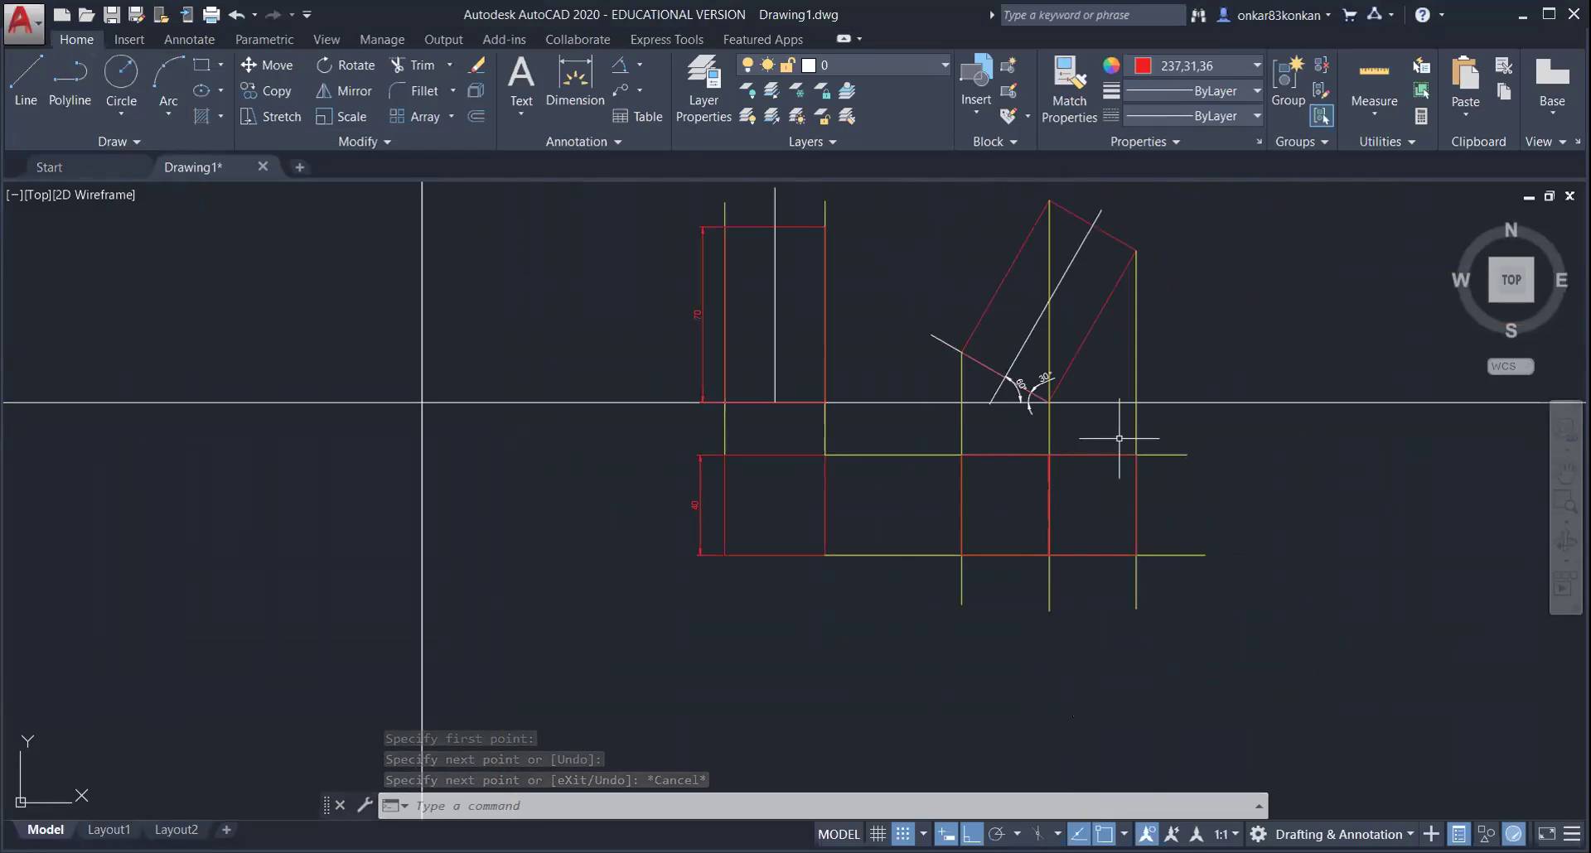
pyautogui.moveTo(1031, 541); pyautogui.dragTo(1077, 614, button='middle')
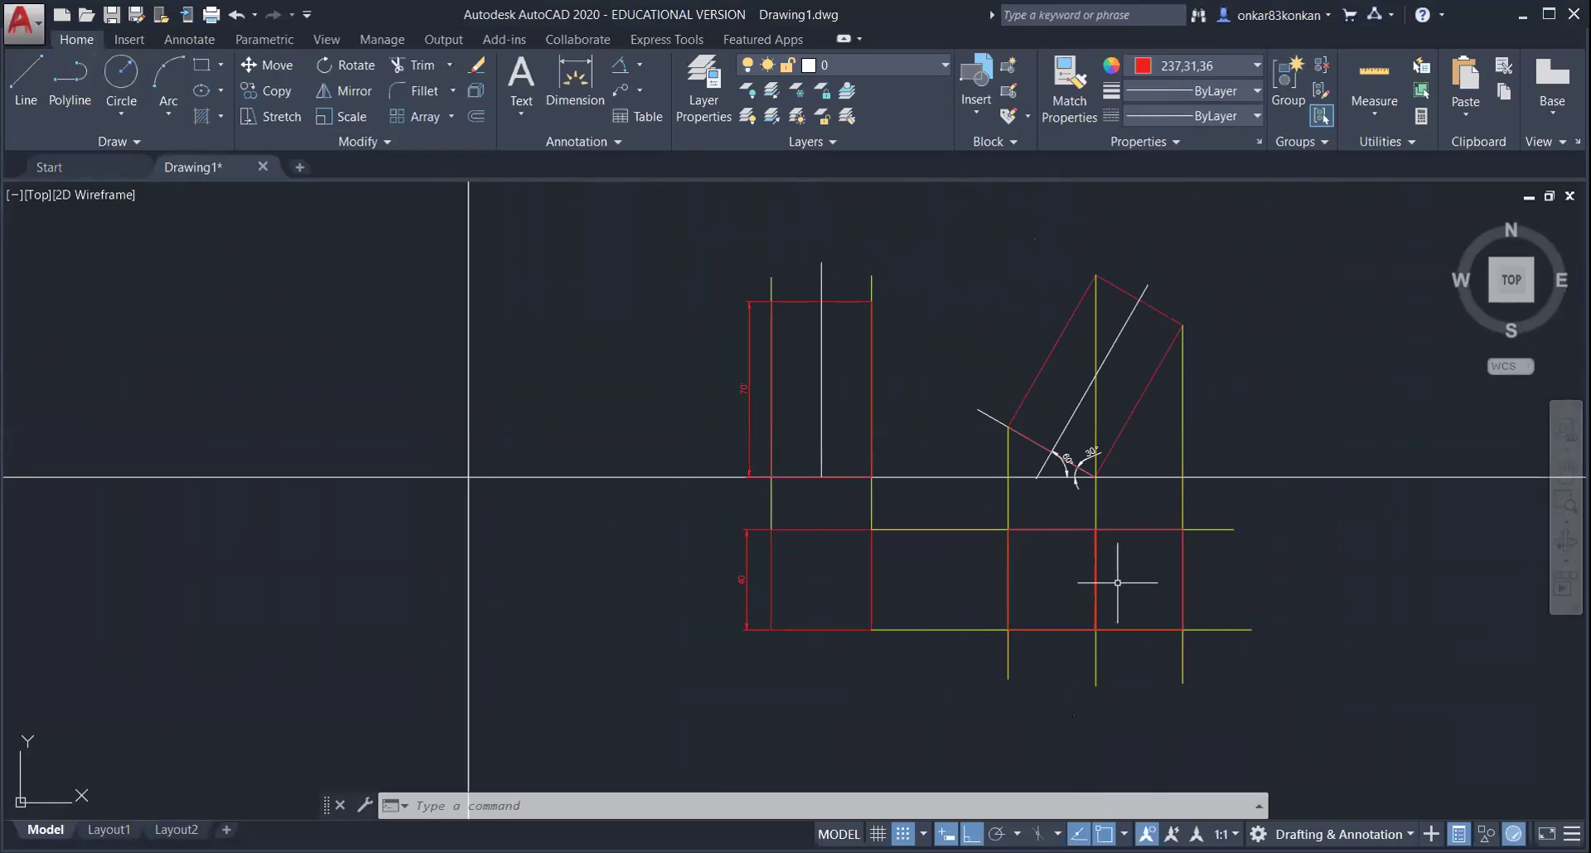
pyautogui.moveTo(1117, 582); pyautogui.dragTo(1187, 602, button='middle')
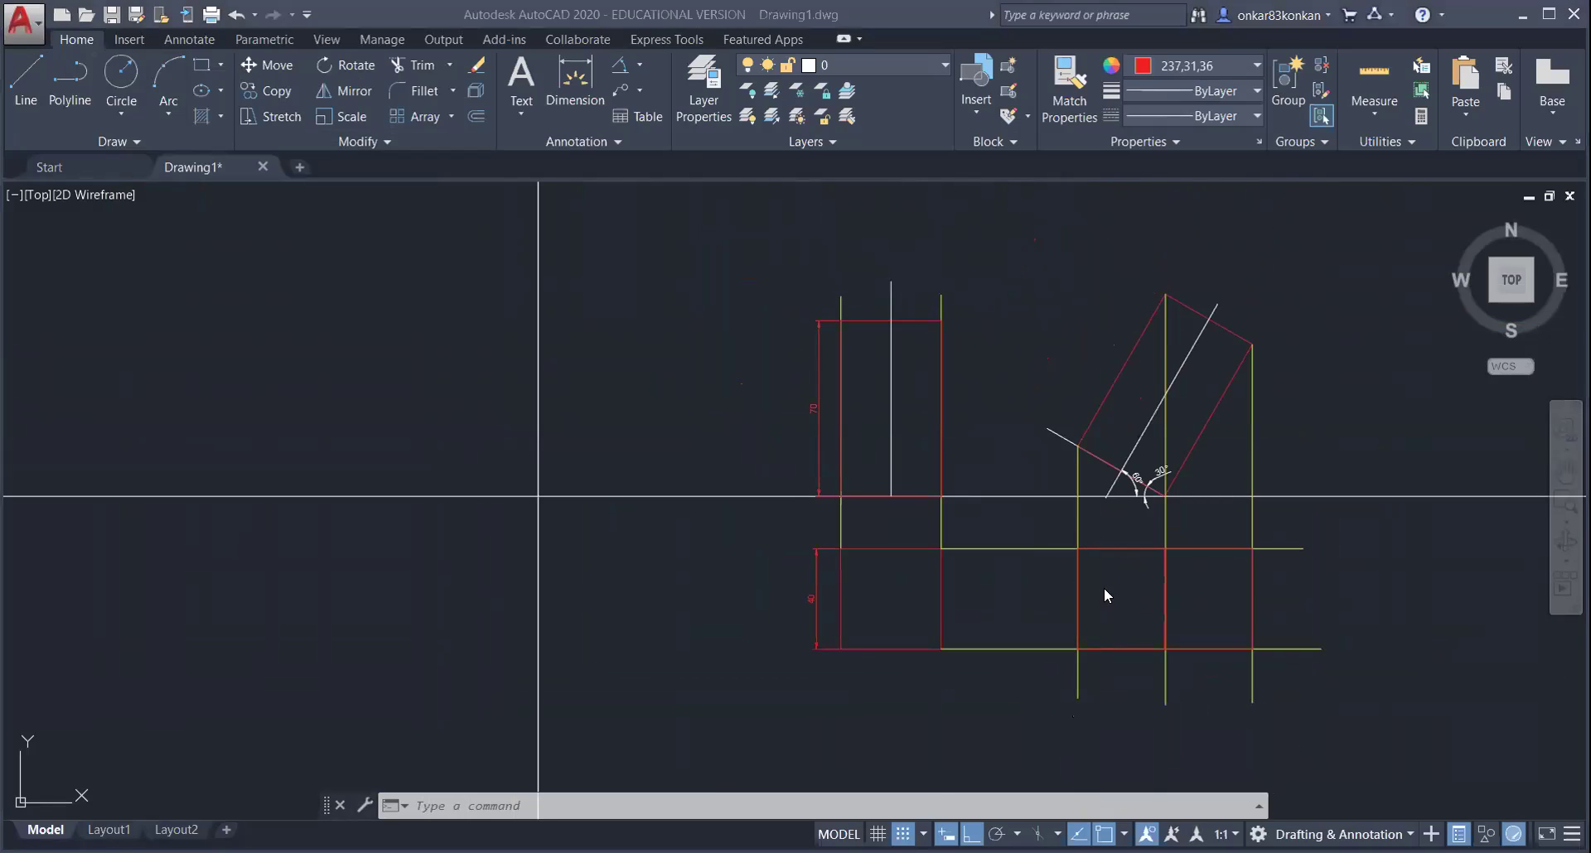
pyautogui.scroll(6, 1155, 609)
pyautogui.scroll(5, 1163, 628)
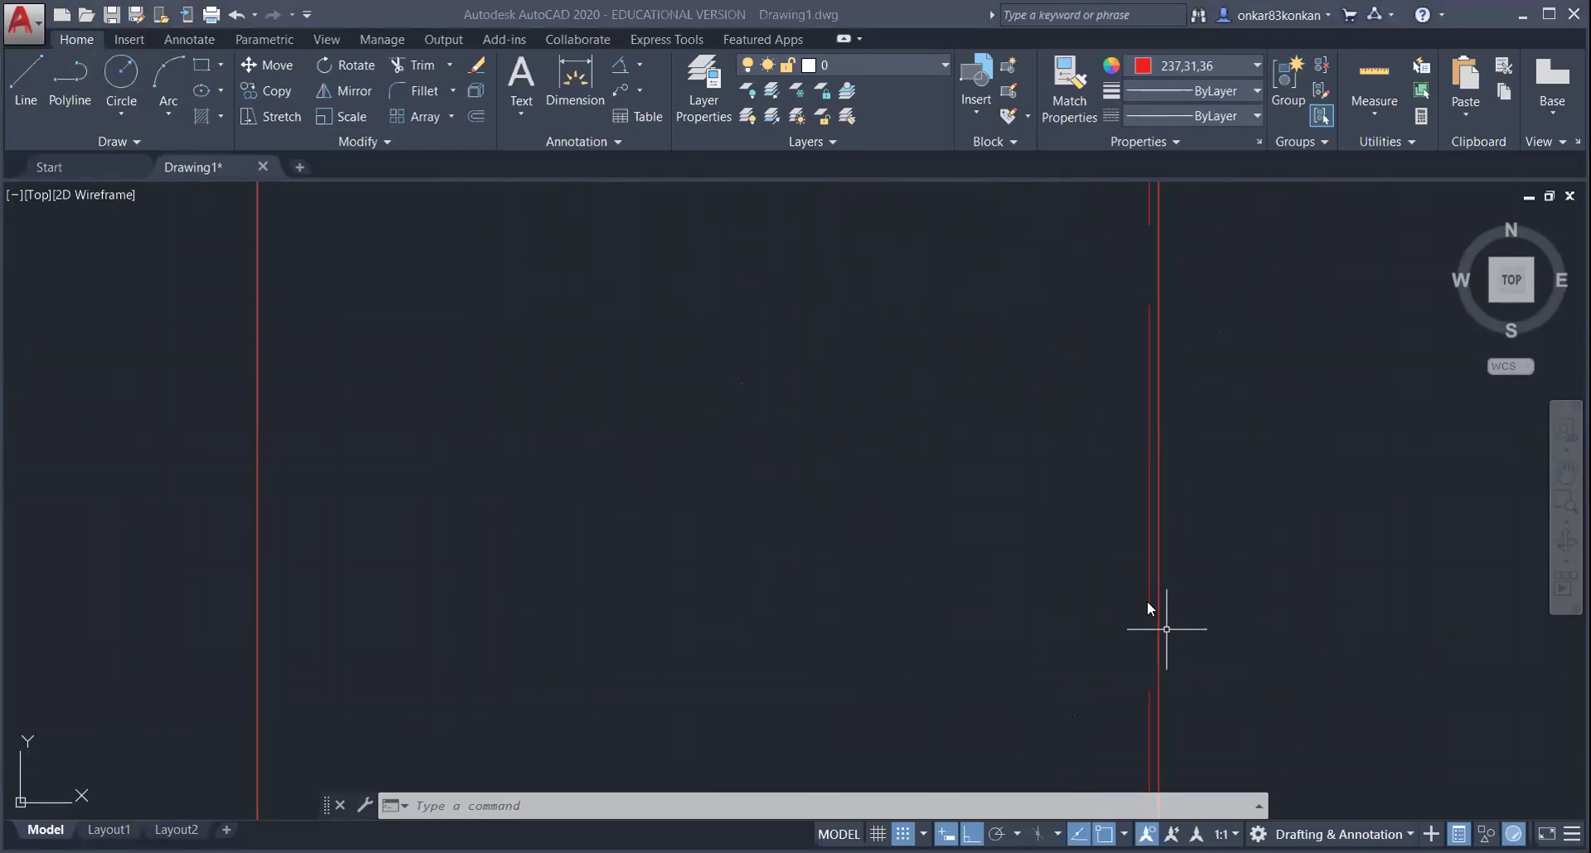
pyautogui.scroll(-5, 1144, 610)
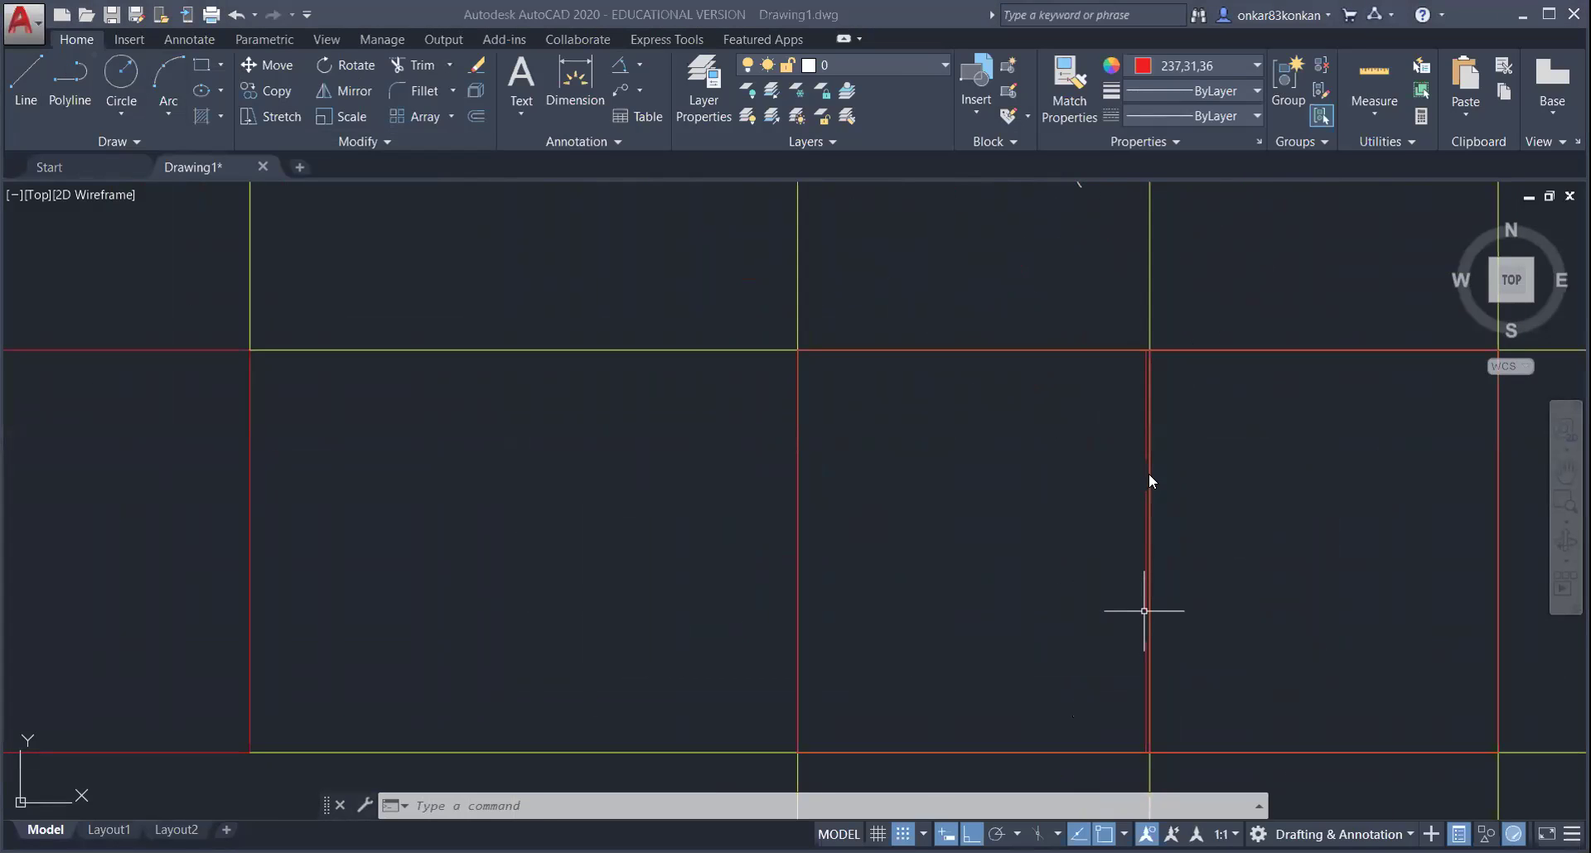
pyautogui.scroll(5, 1150, 462)
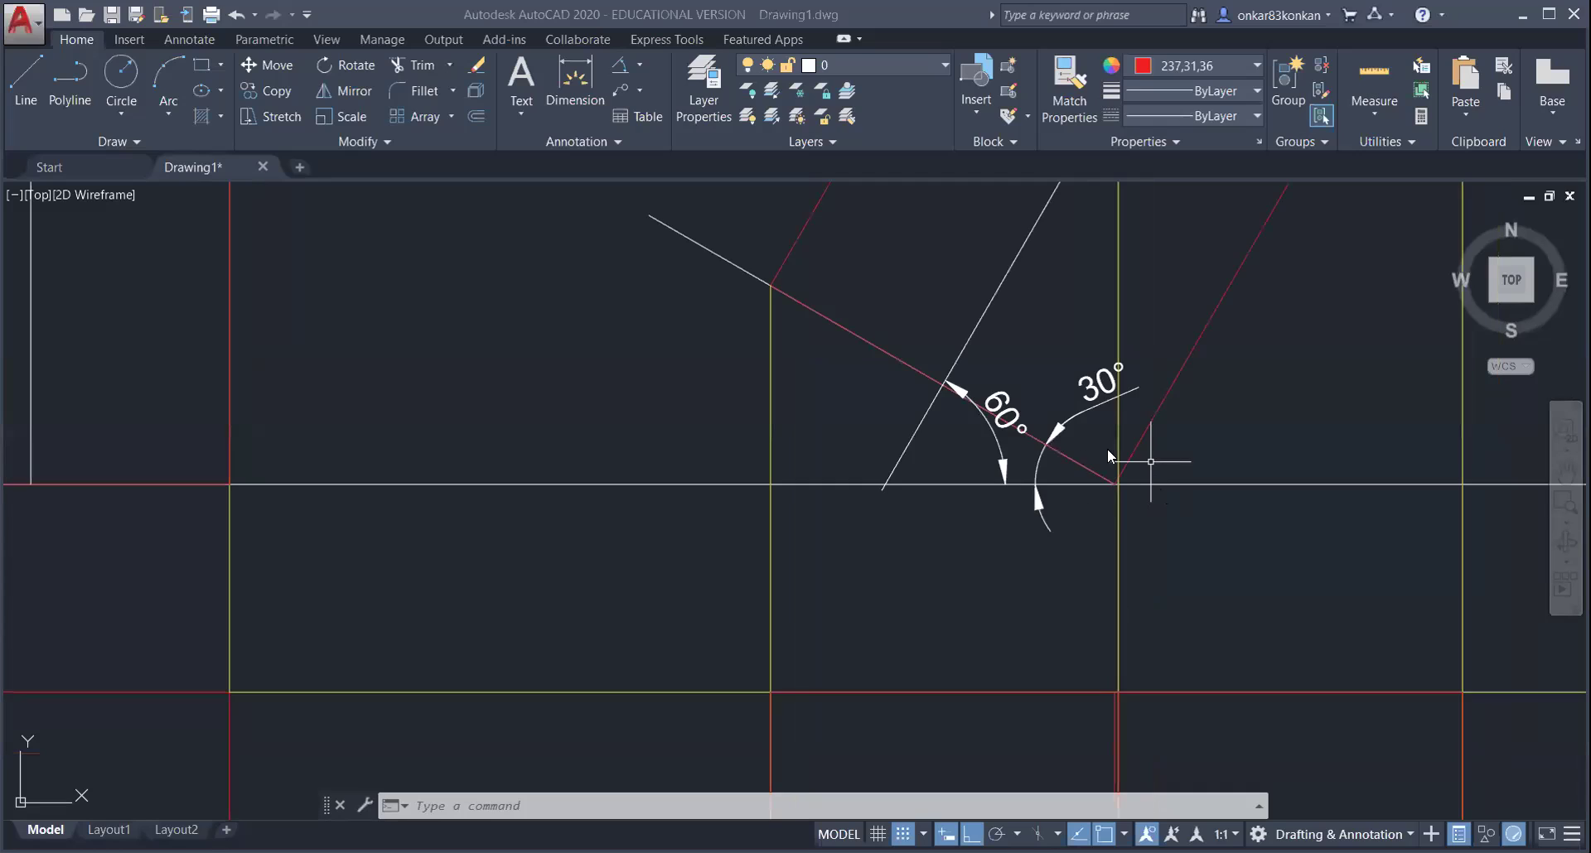
pyautogui.scroll(-4, 1088, 519)
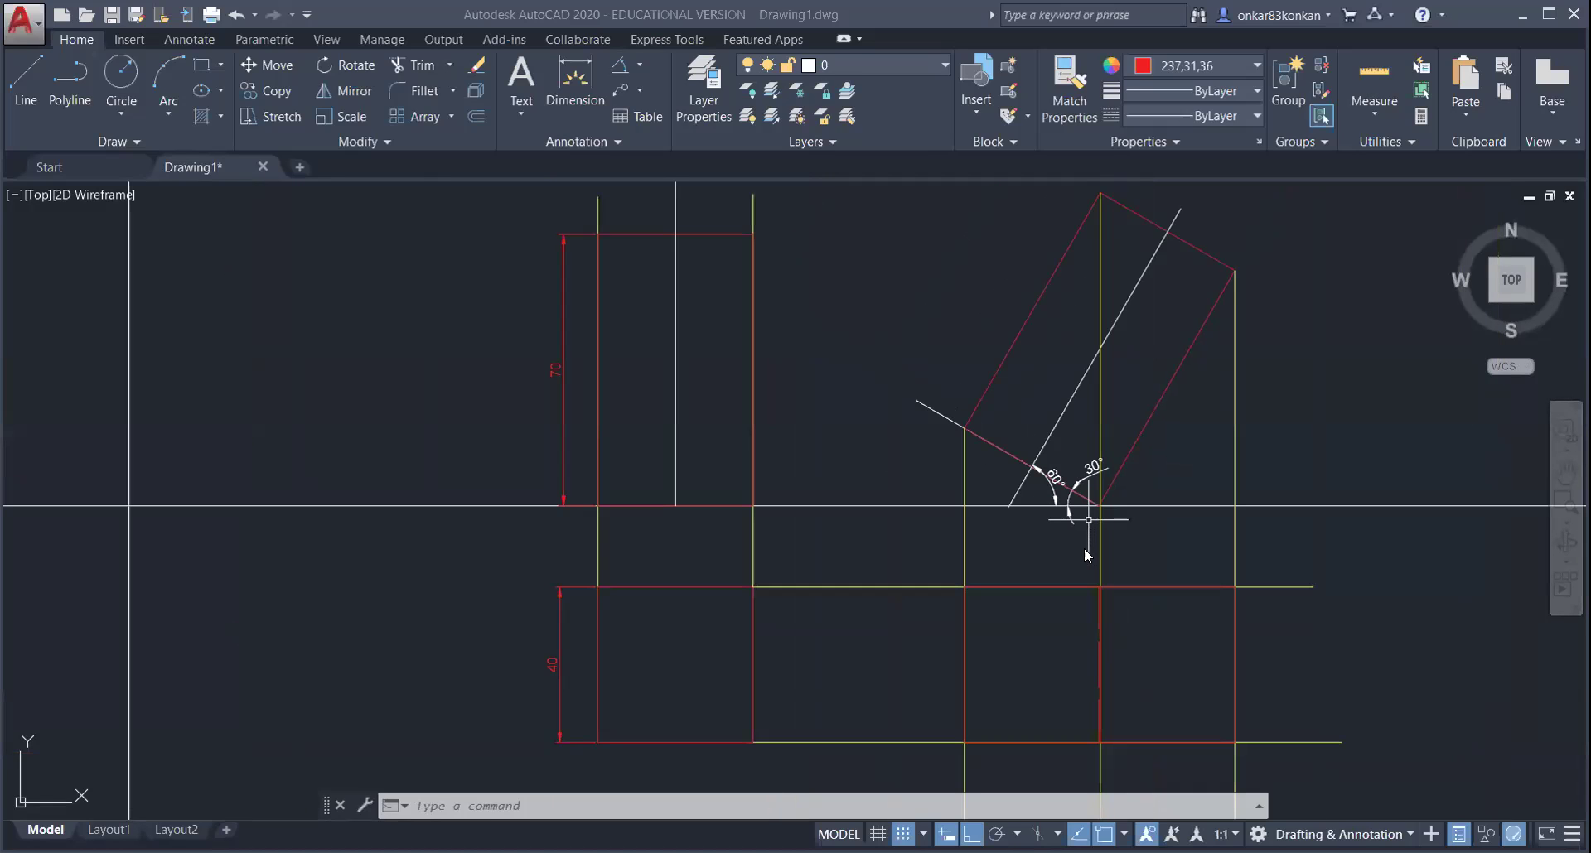
pyautogui.scroll(-2, 1088, 520)
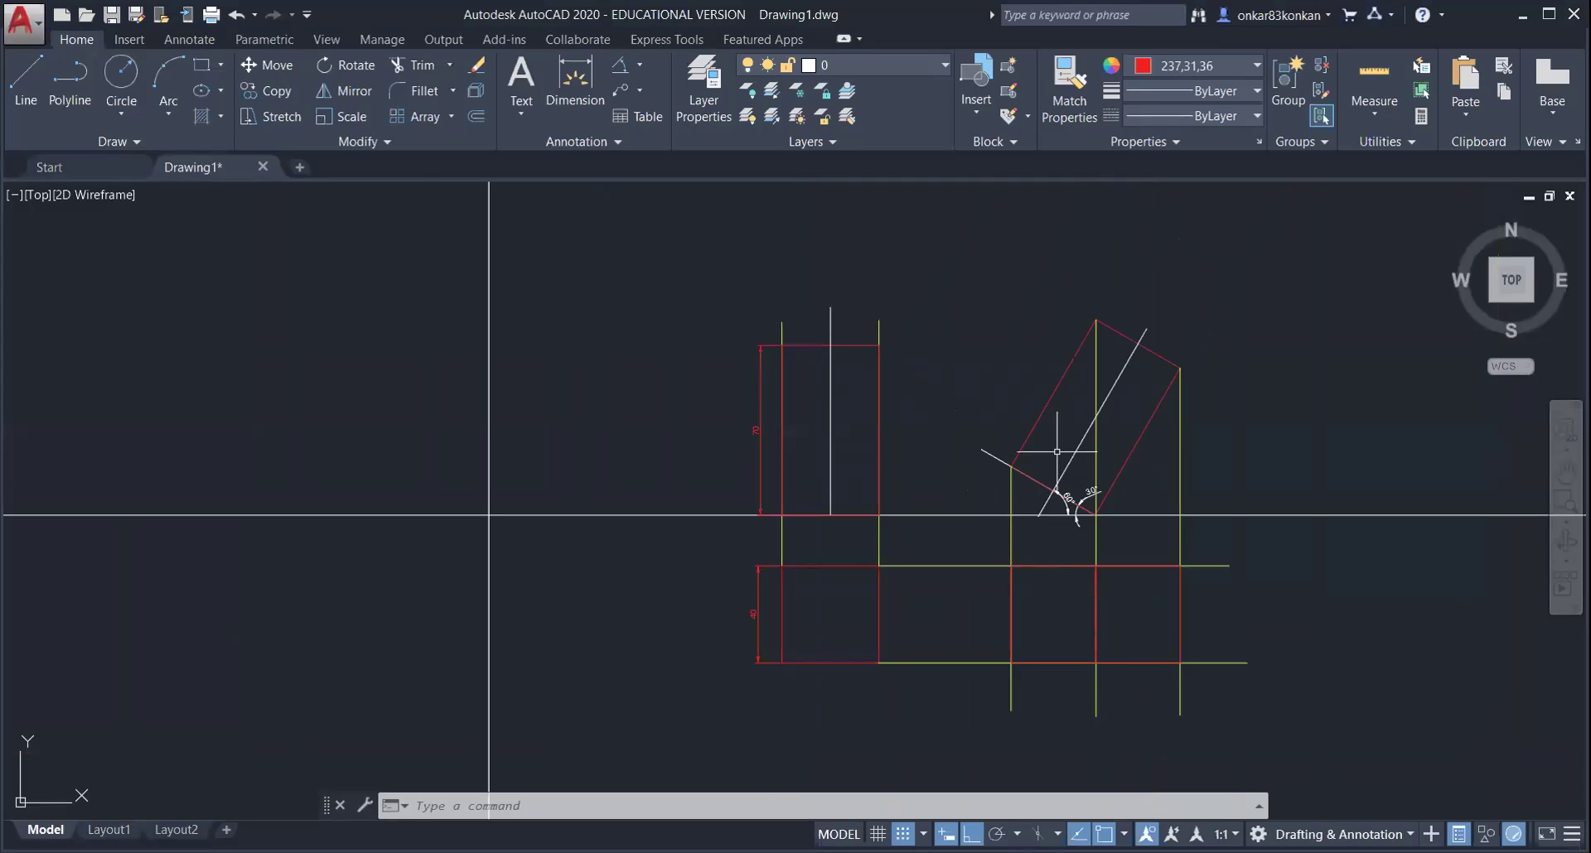
pyautogui.scroll(2, 1041, 632)
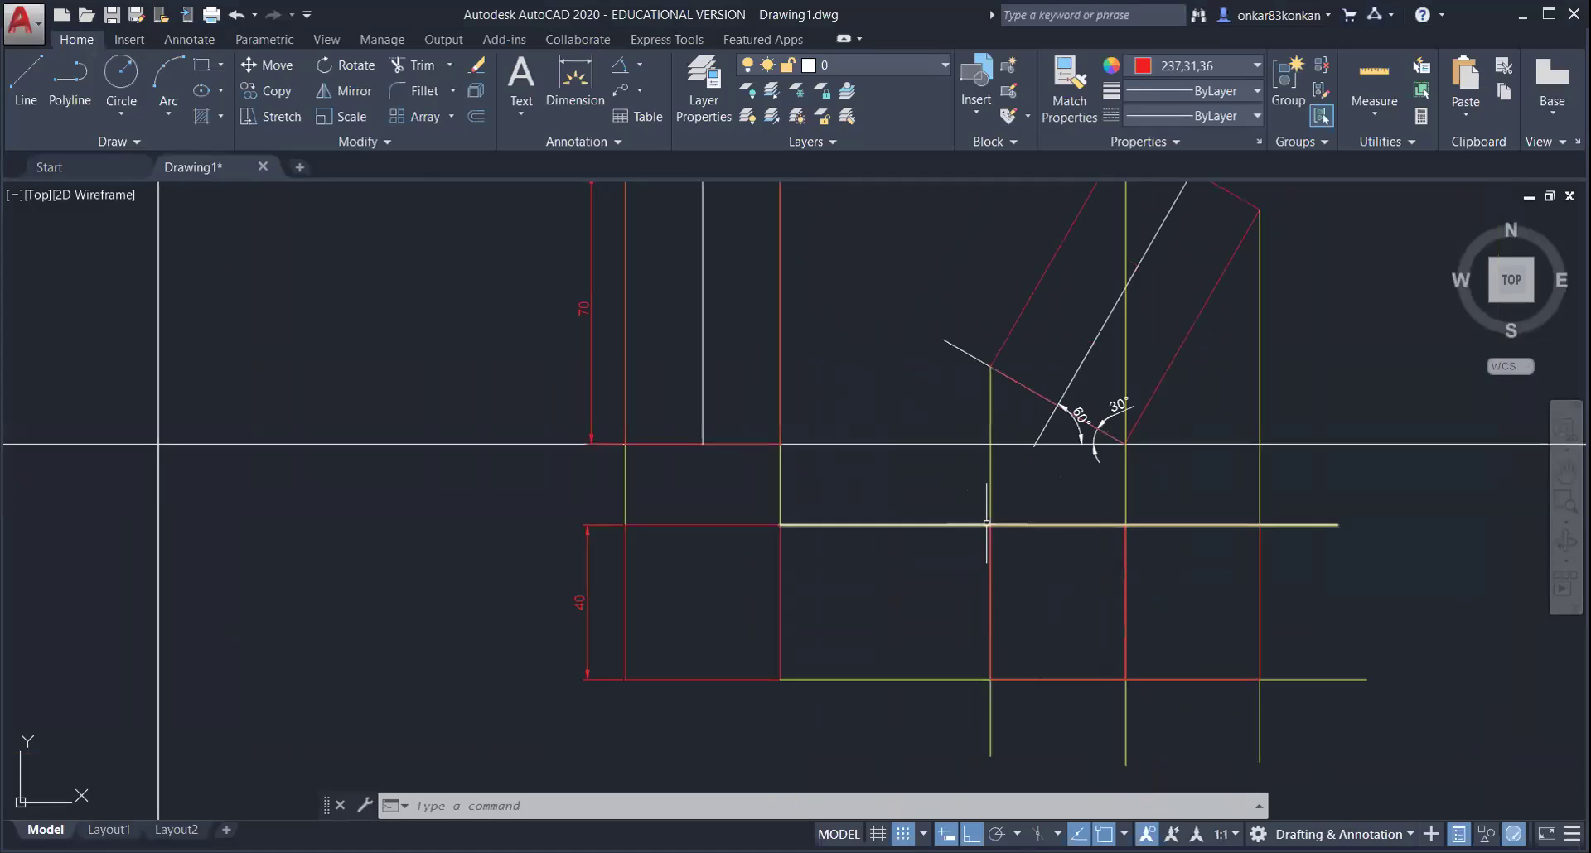